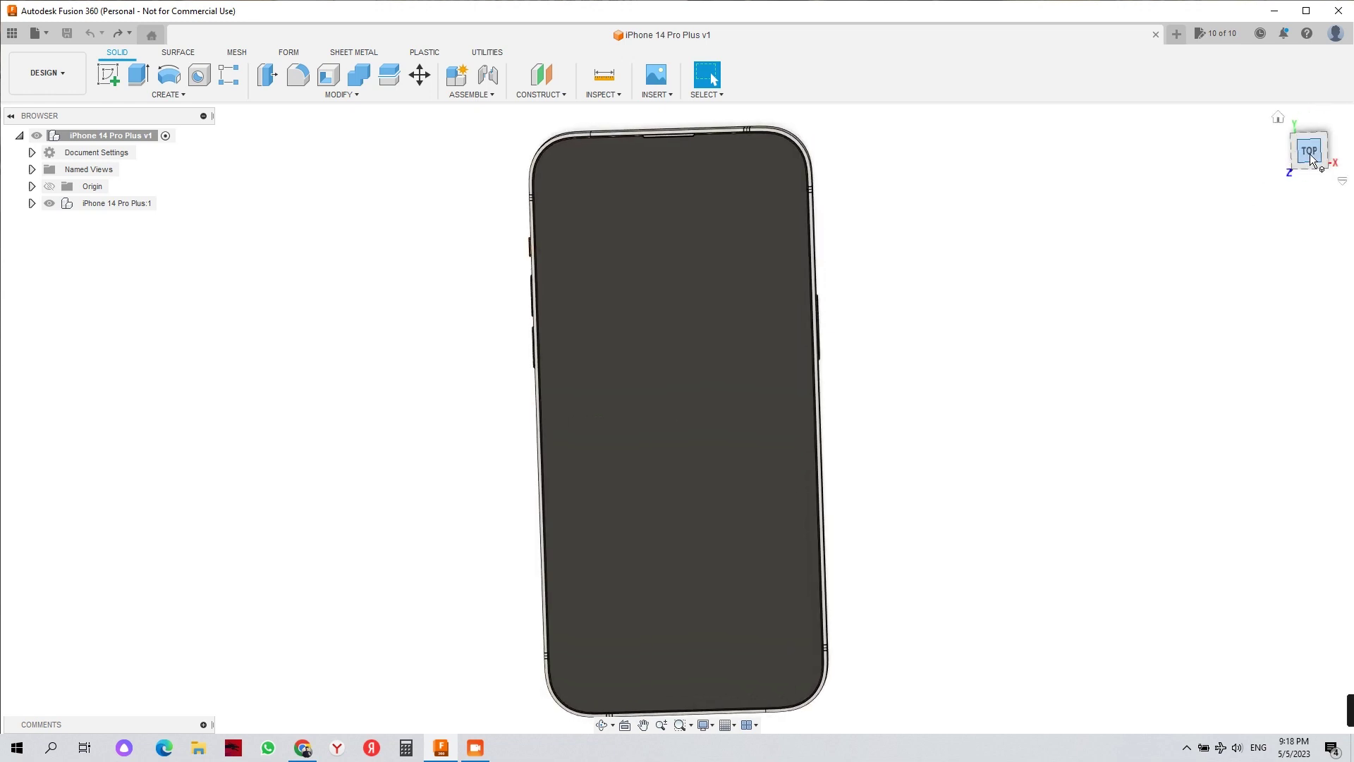
pyautogui.click(1310, 154)
pyautogui.click(1330, 168)
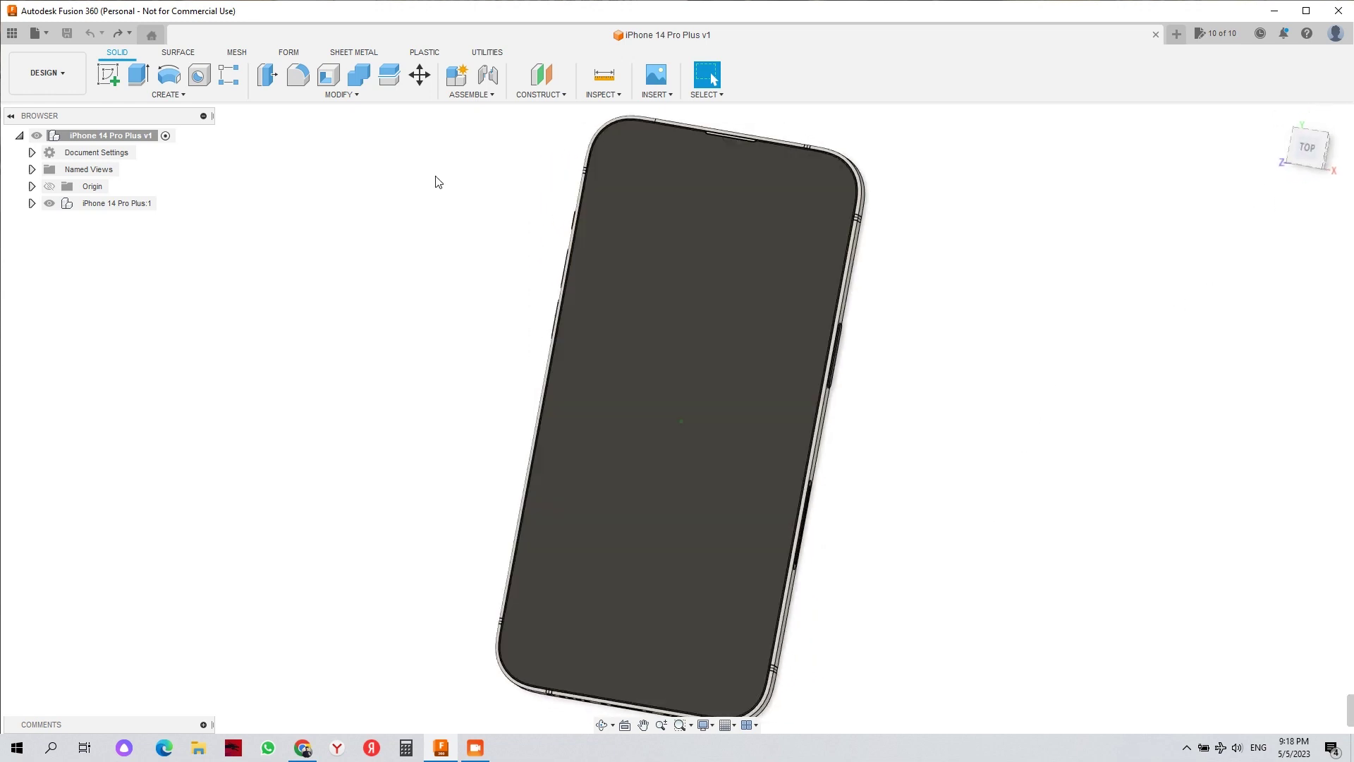
pyautogui.click(1280, 119)
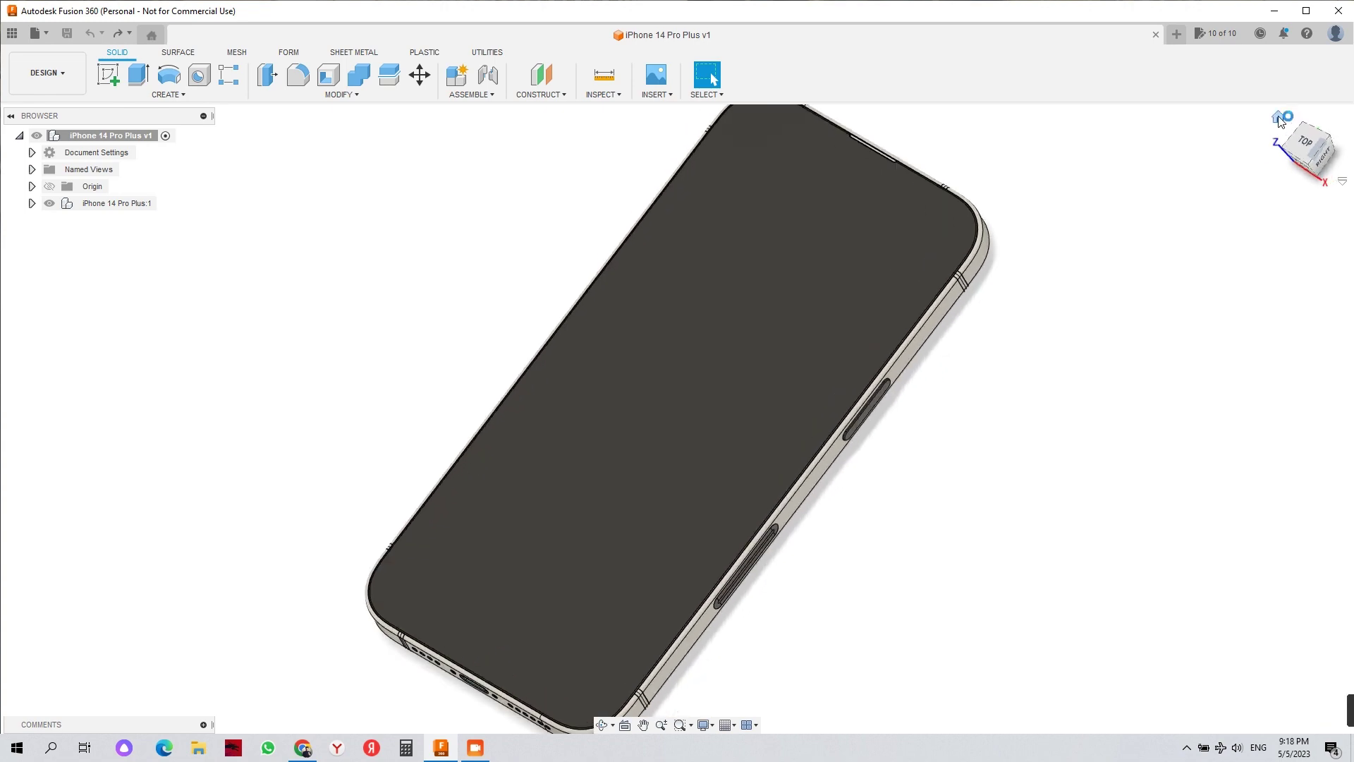
pyautogui.click(106, 74)
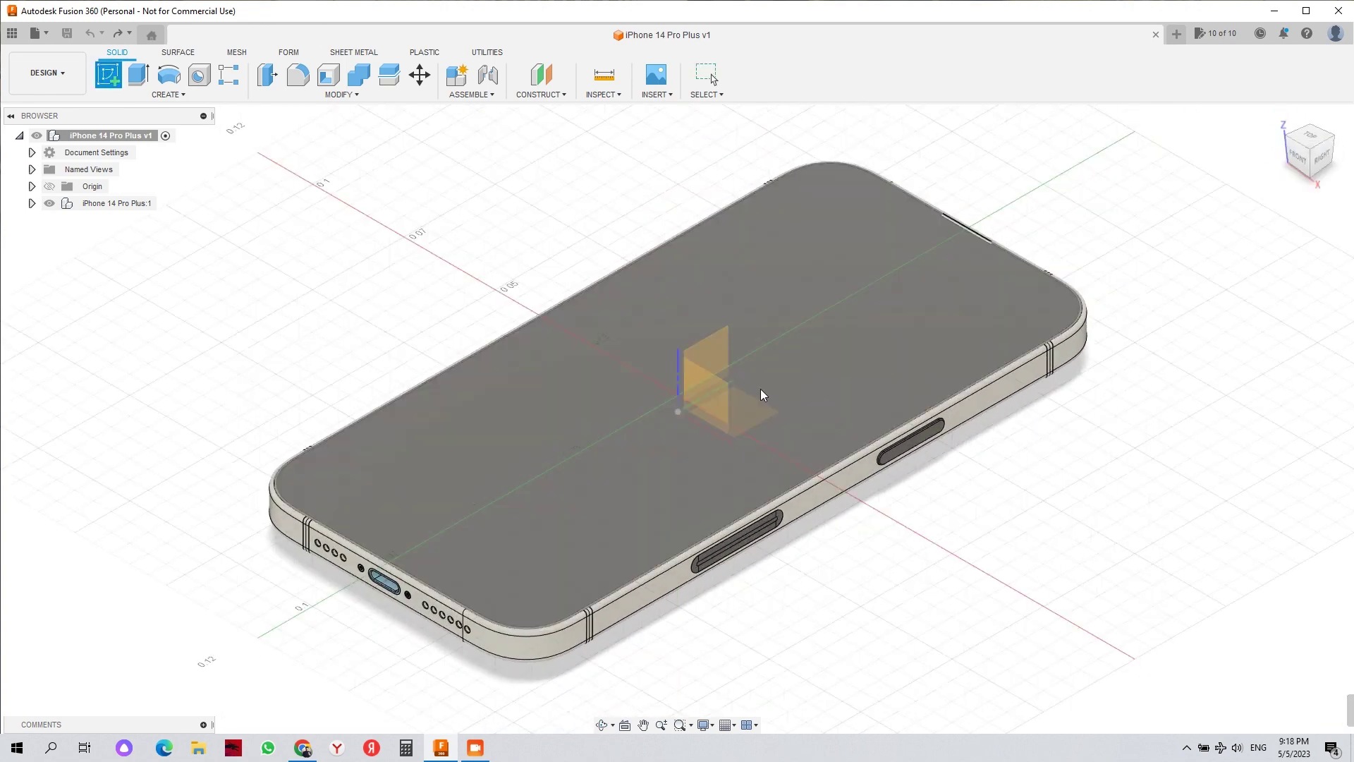
pyautogui.click(580, 417)
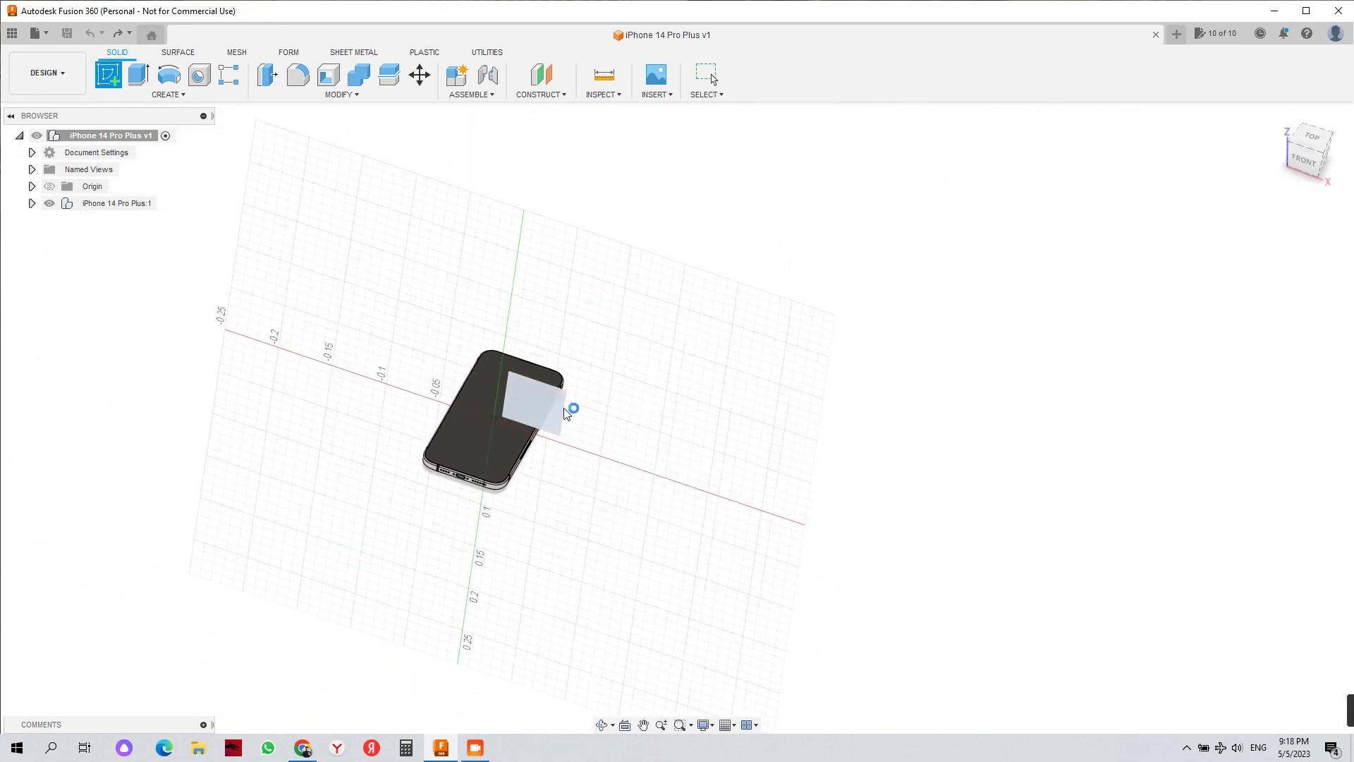
pyautogui.click(94, 33)
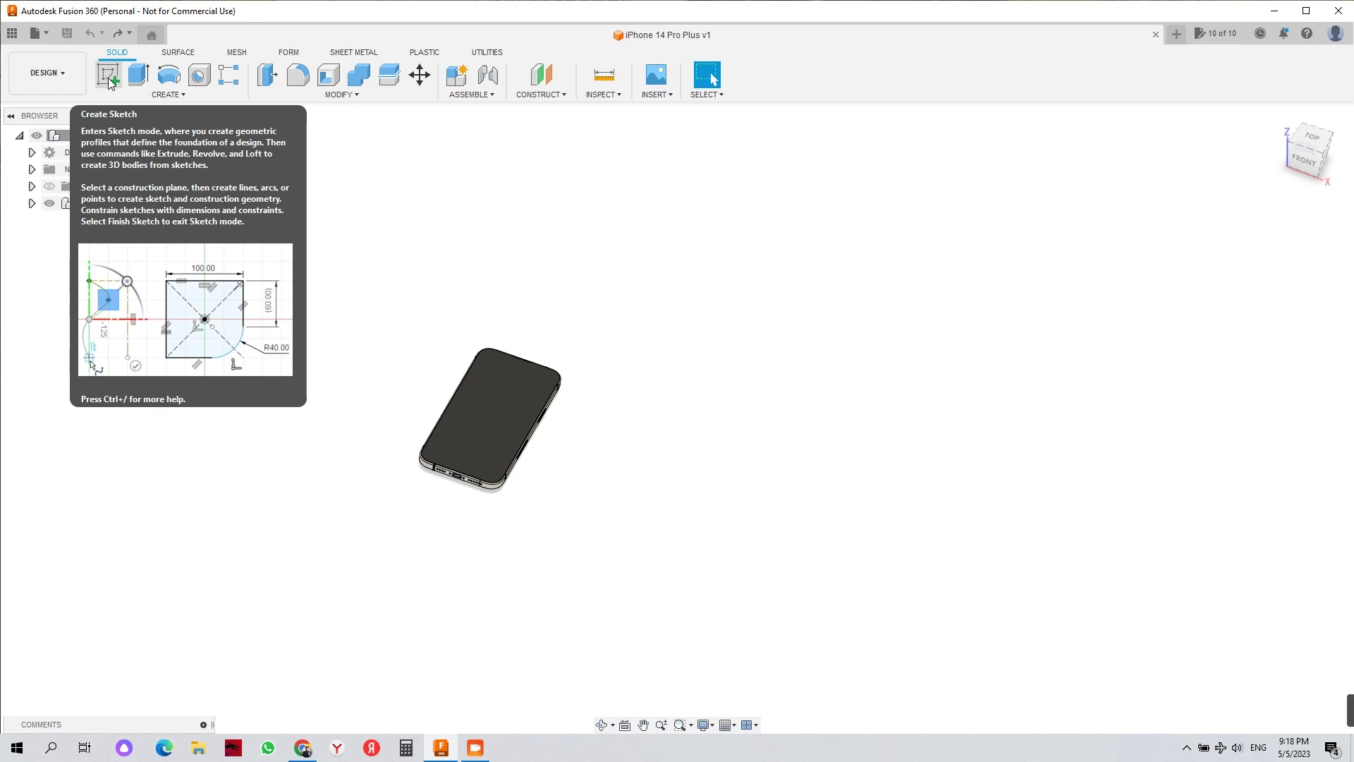
# - Sketch a center rectangle on the horizontal origin plane, centred on the origin and just enclosing the phone's outline
pyautogui.click(108, 77)
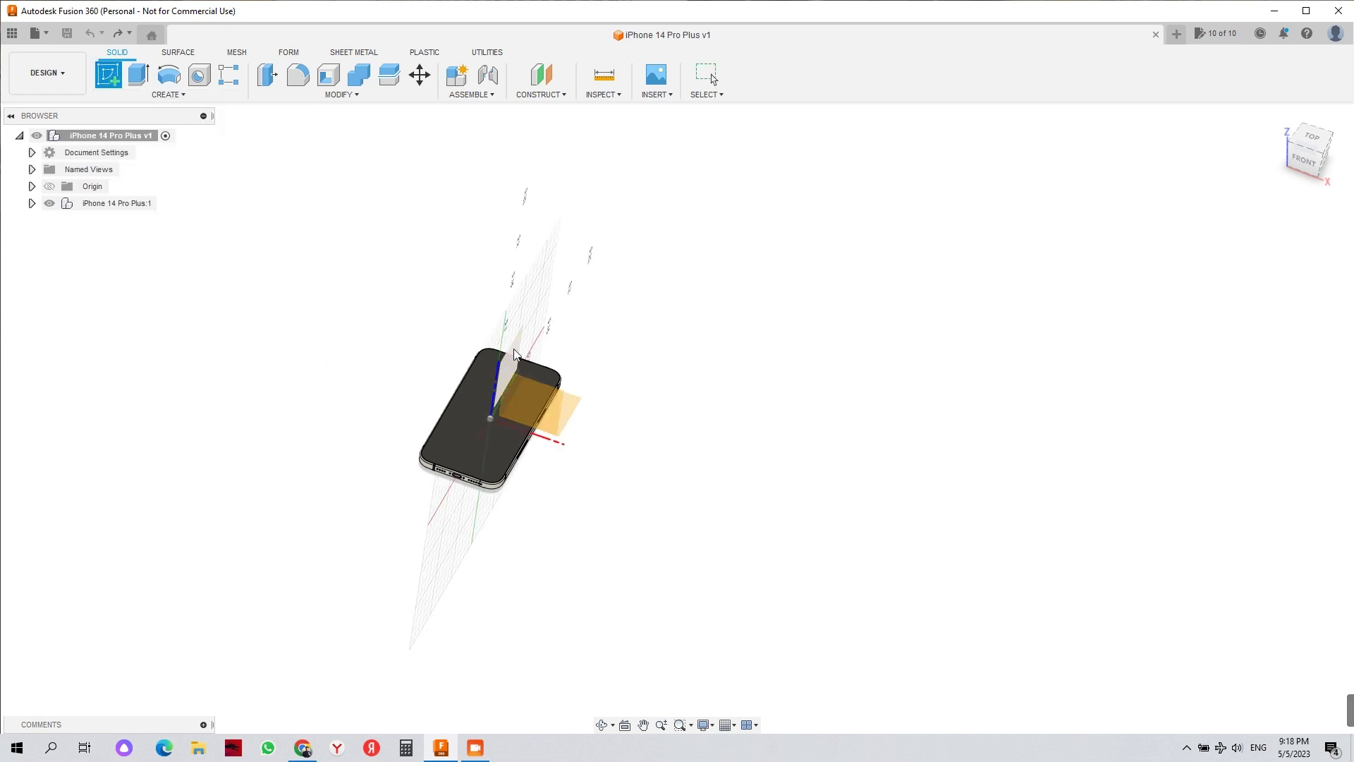
pyautogui.click(573, 406)
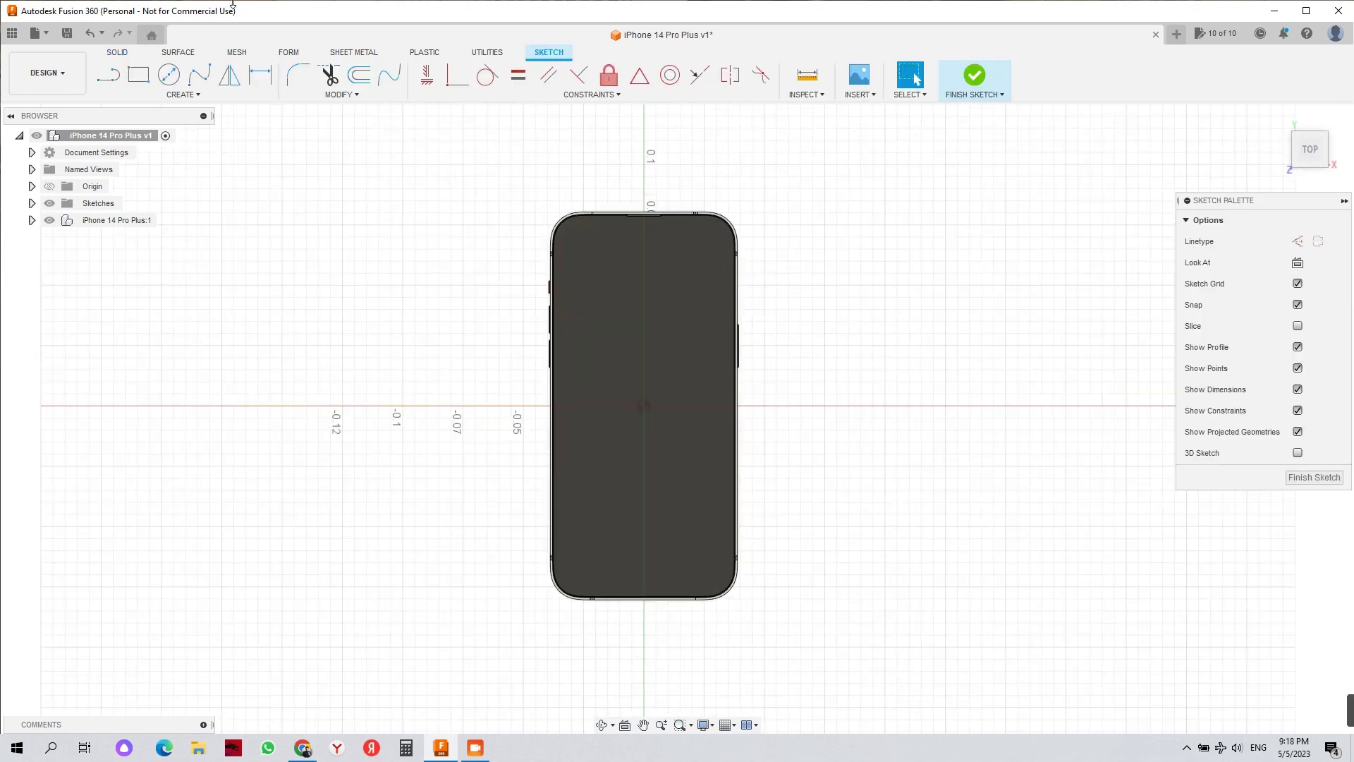
pyautogui.click(139, 76)
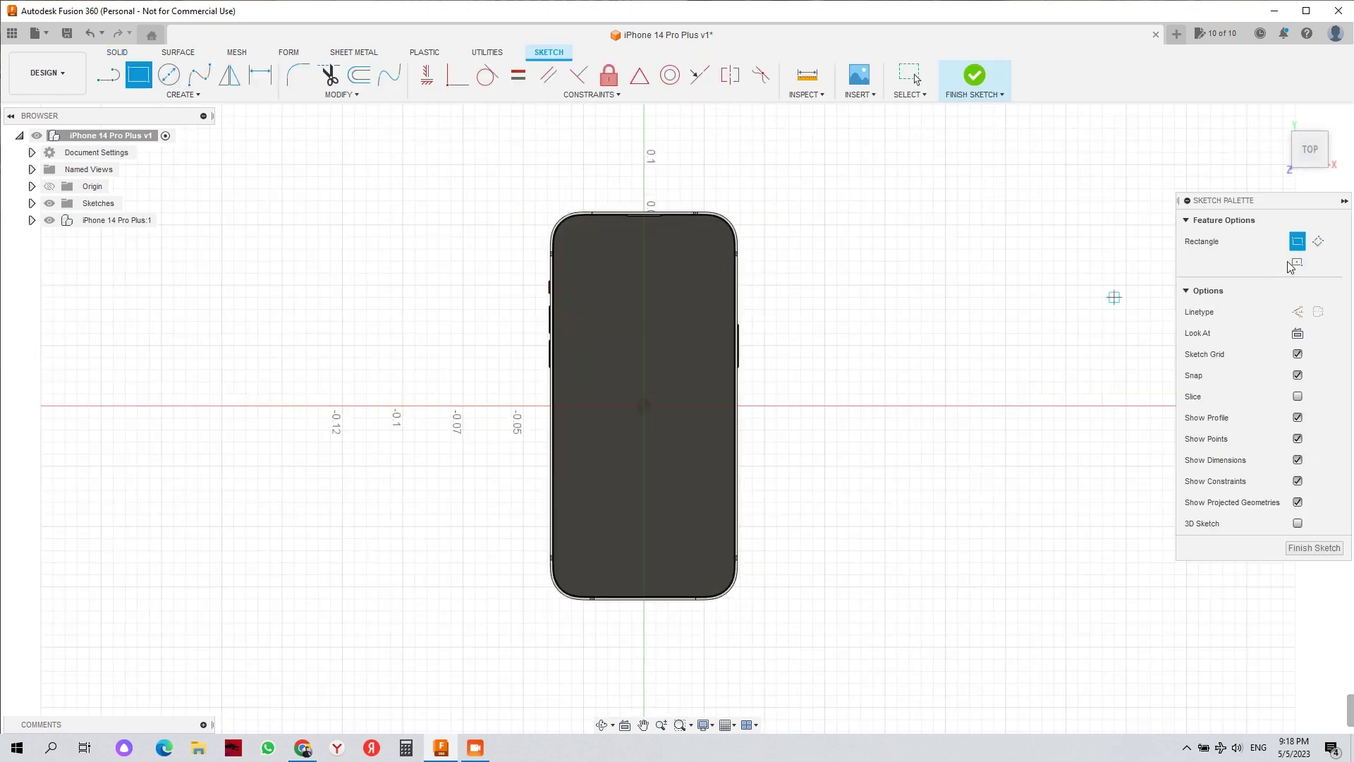
pyautogui.click(1296, 263)
pyautogui.scroll(3, 799, 368)
pyautogui.click(505, 443)
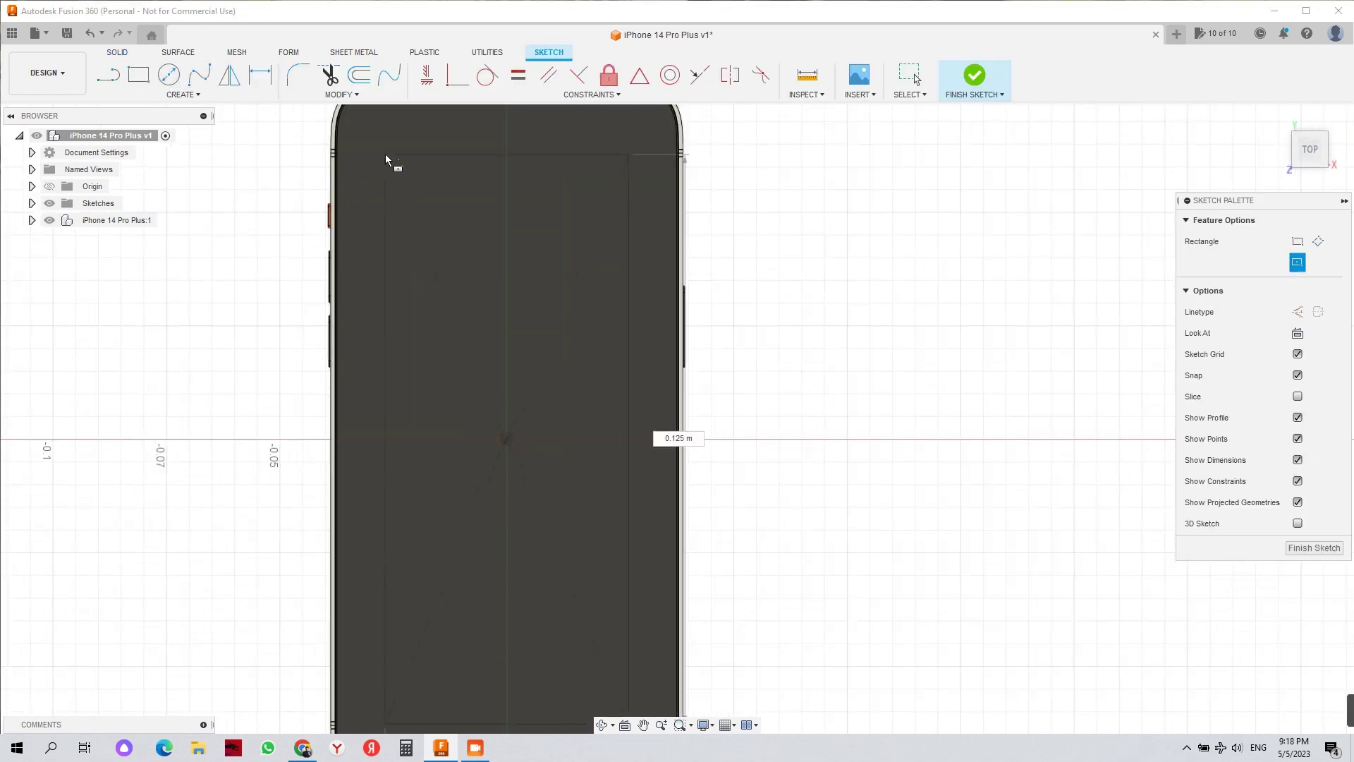
pyautogui.scroll(5, 508, 311)
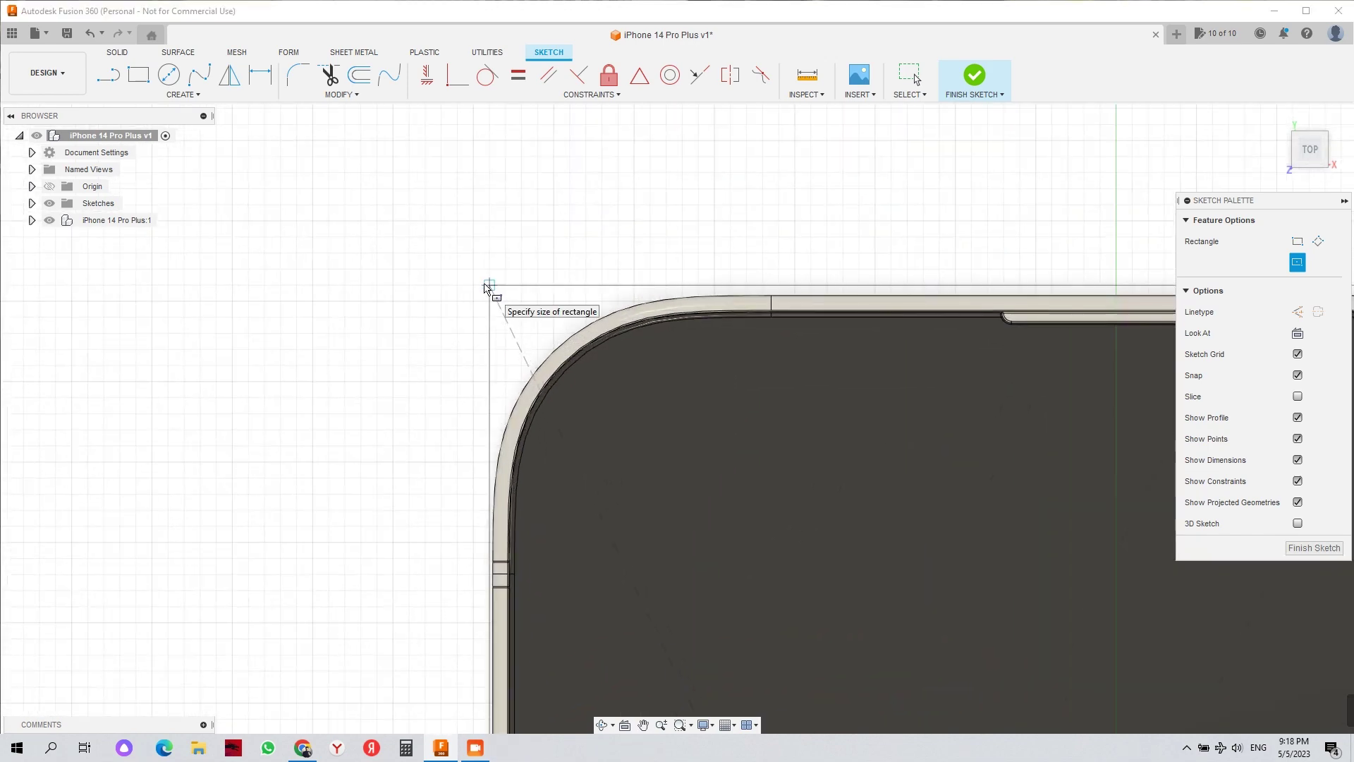
pyautogui.scroll(2, 487, 290)
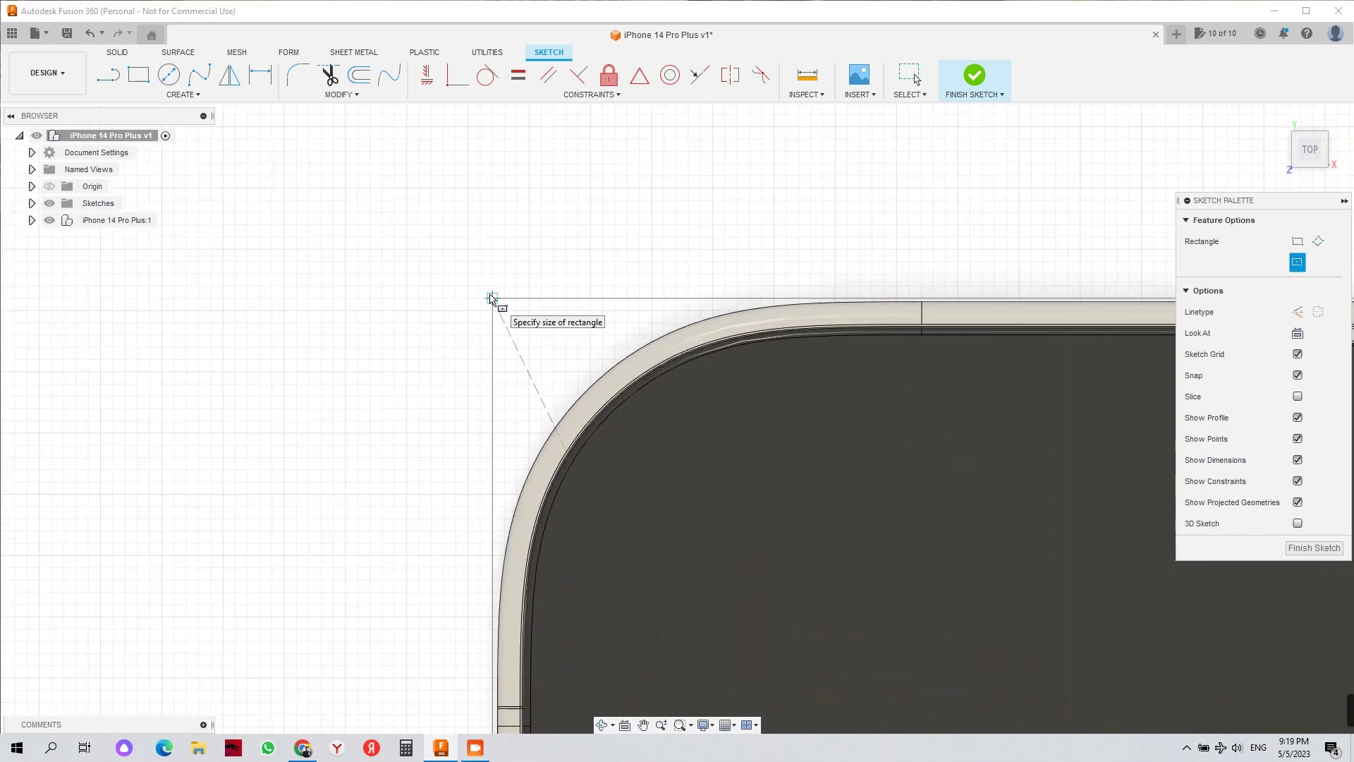
pyautogui.click(492, 297)
pyautogui.scroll(-4, 550, 447)
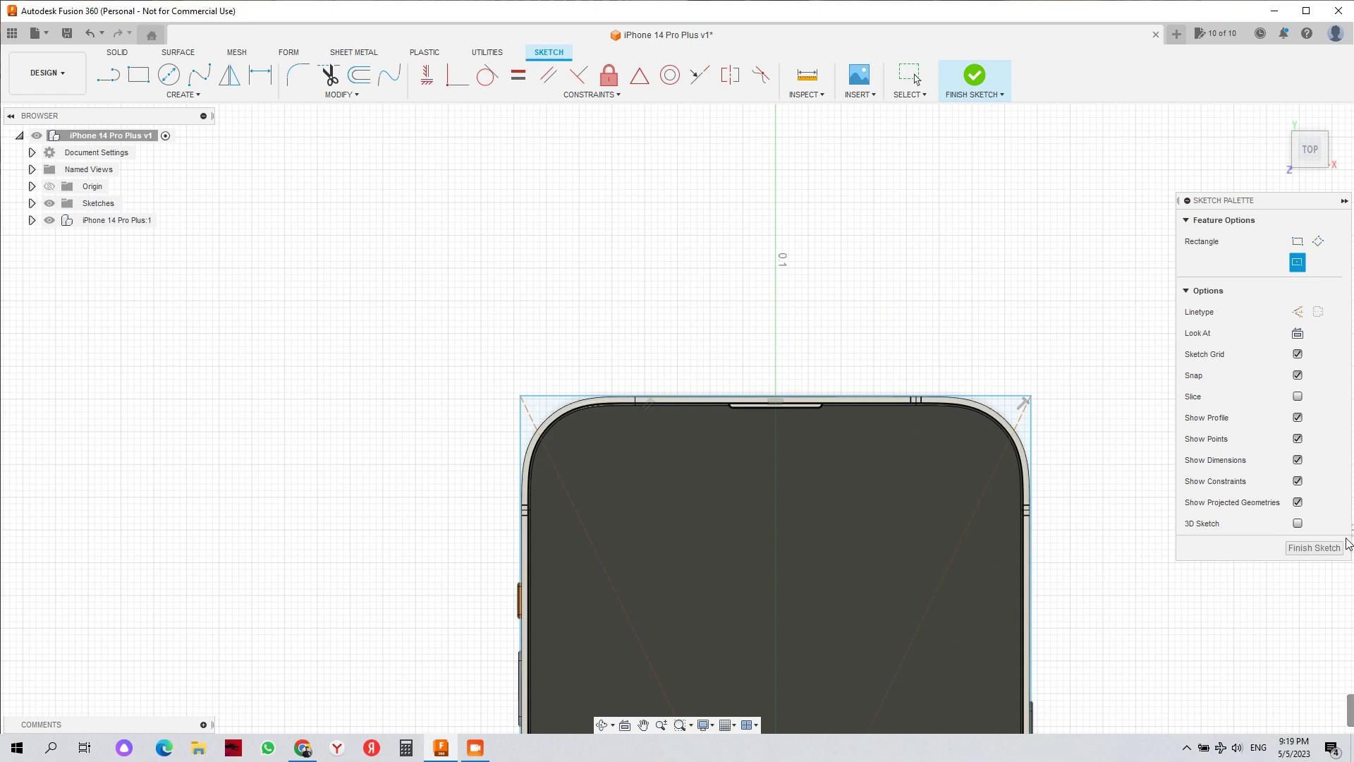
pyautogui.click(1334, 553)
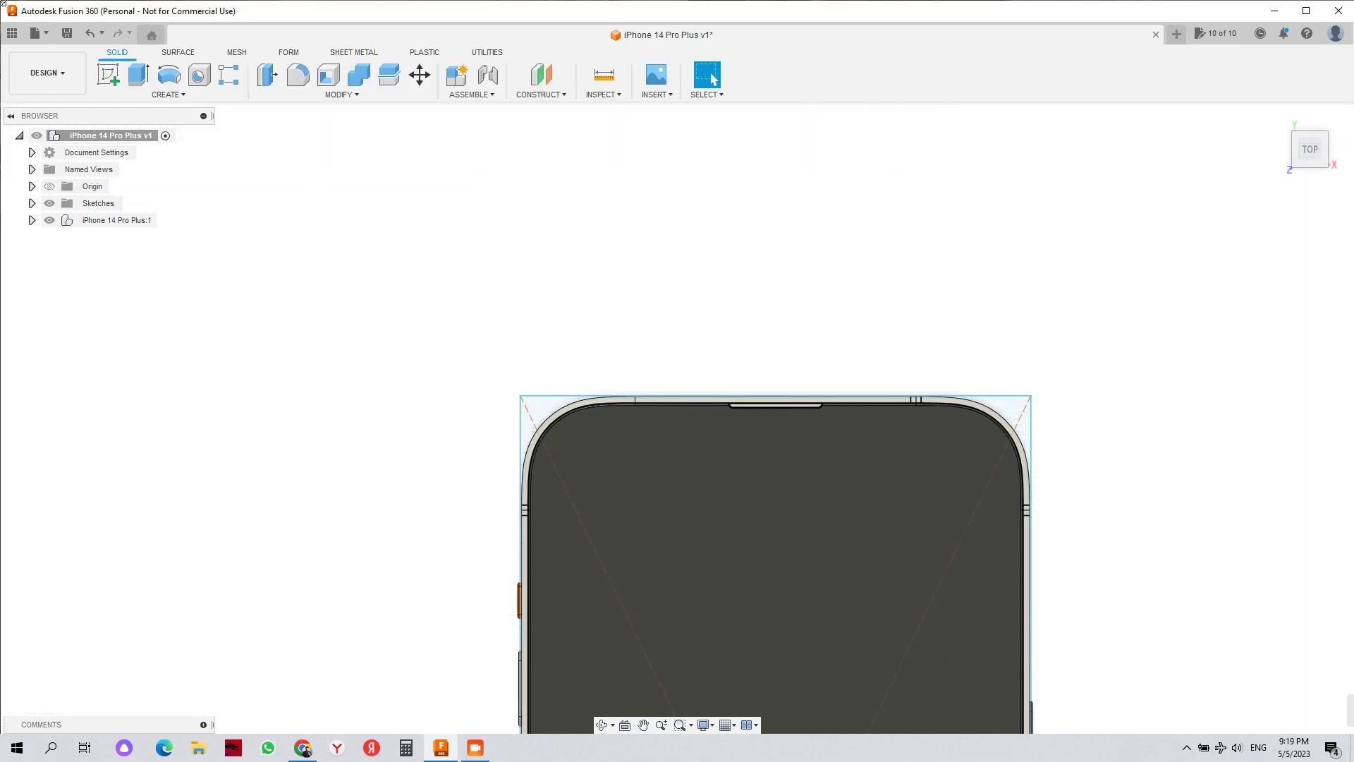
# - Set up a two-sided extrusion of the rectangle as a new body, extending 0.006 m downward on the second side
pyautogui.click(137, 70)
pyautogui.keyDown('shift'); pyautogui.moveTo(423, 233); pyautogui.dragTo(804, 373, button='middle'); pyautogui.keyUp('shift')
pyautogui.click(1310, 154)
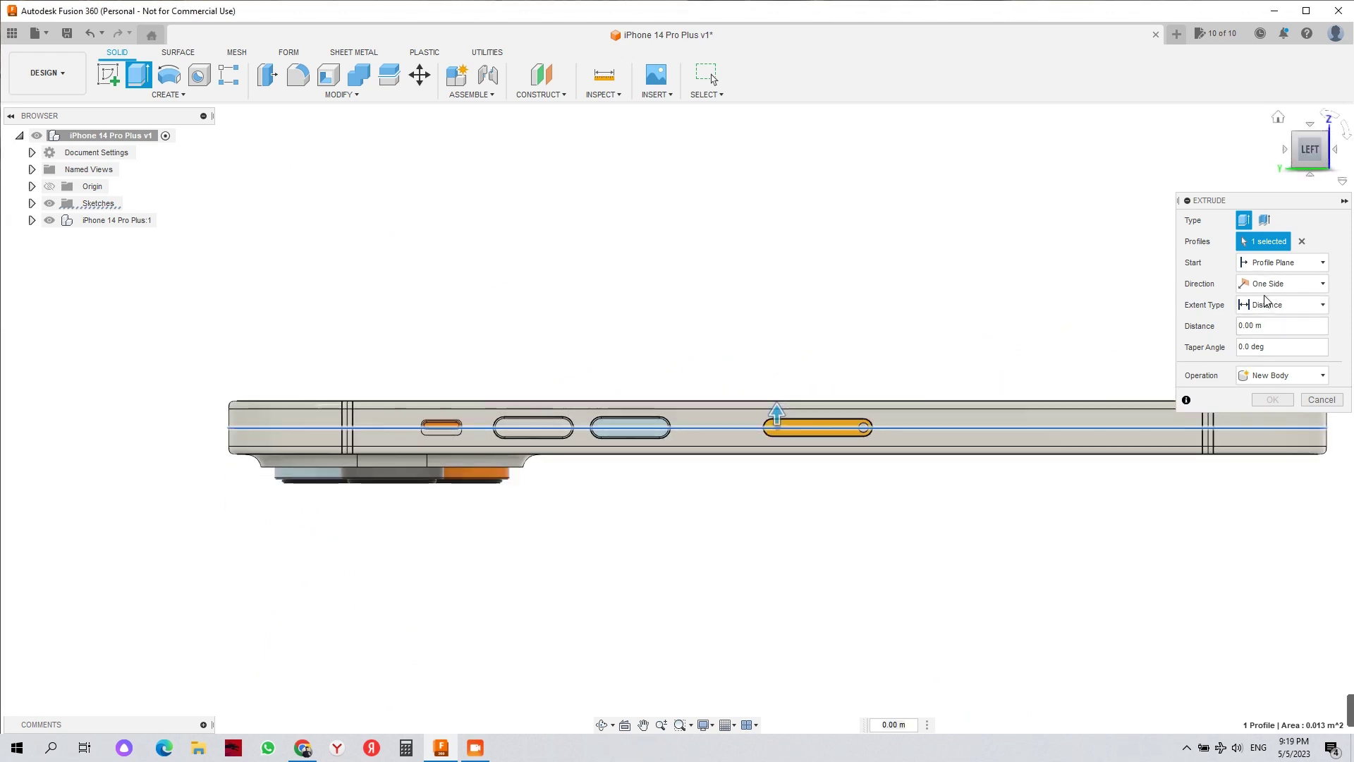
pyautogui.click(1278, 287)
pyautogui.click(1273, 313)
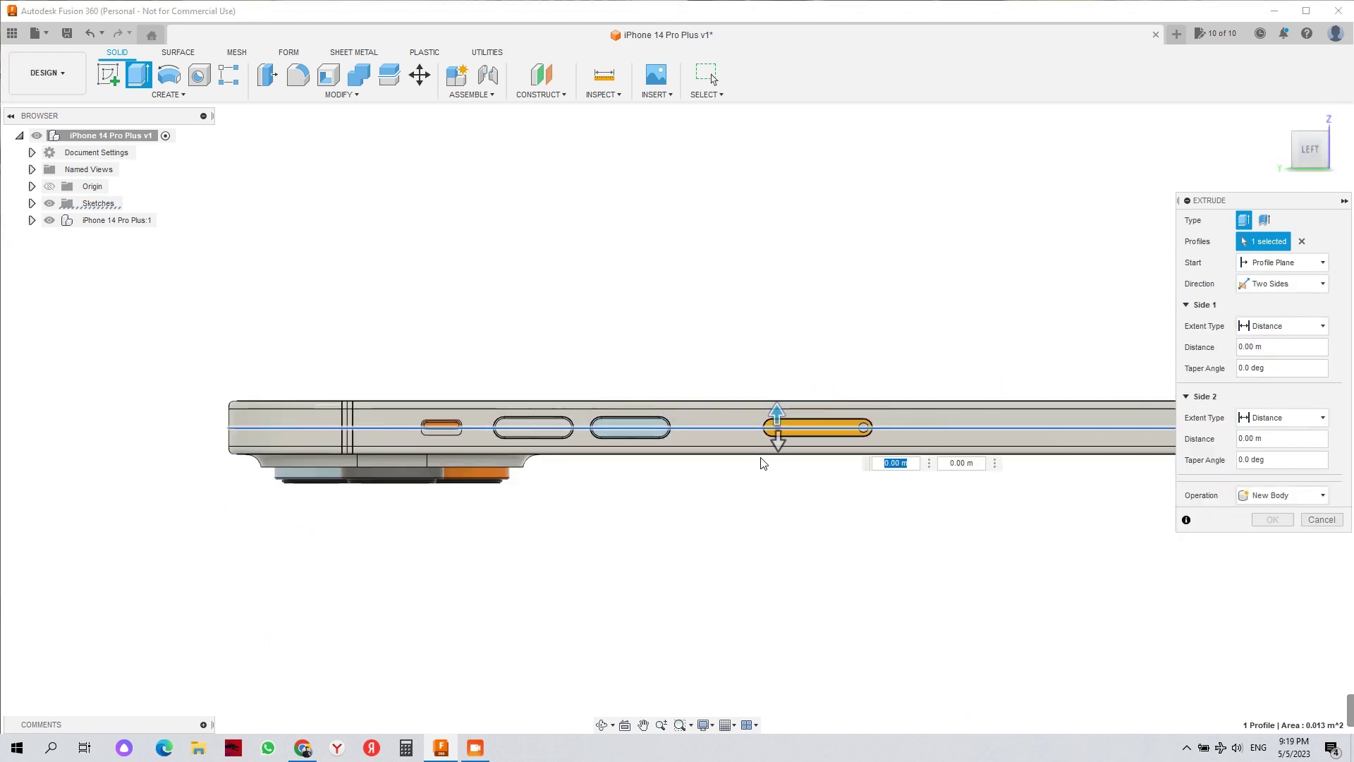
pyautogui.moveTo(778, 456); pyautogui.dragTo(782, 484)
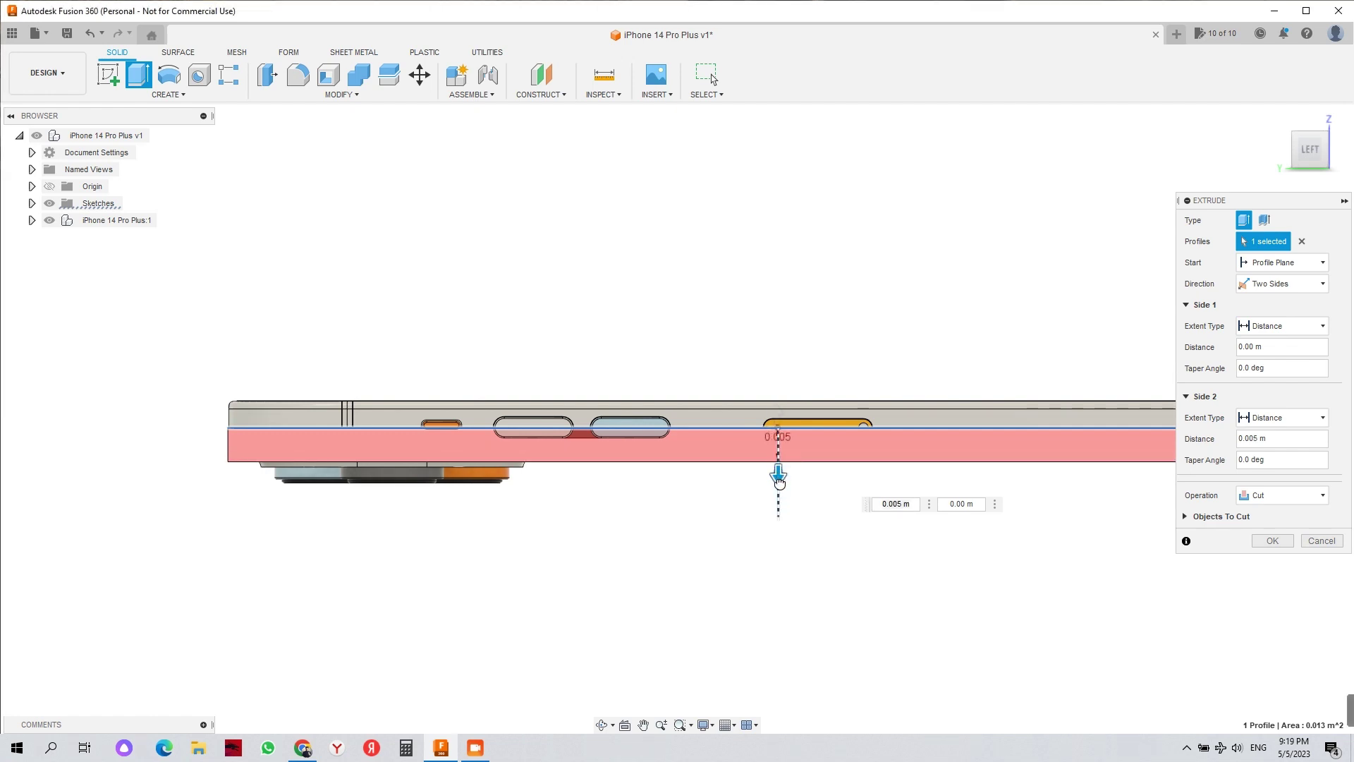
pyautogui.moveTo(778, 479); pyautogui.dragTo(779, 484)
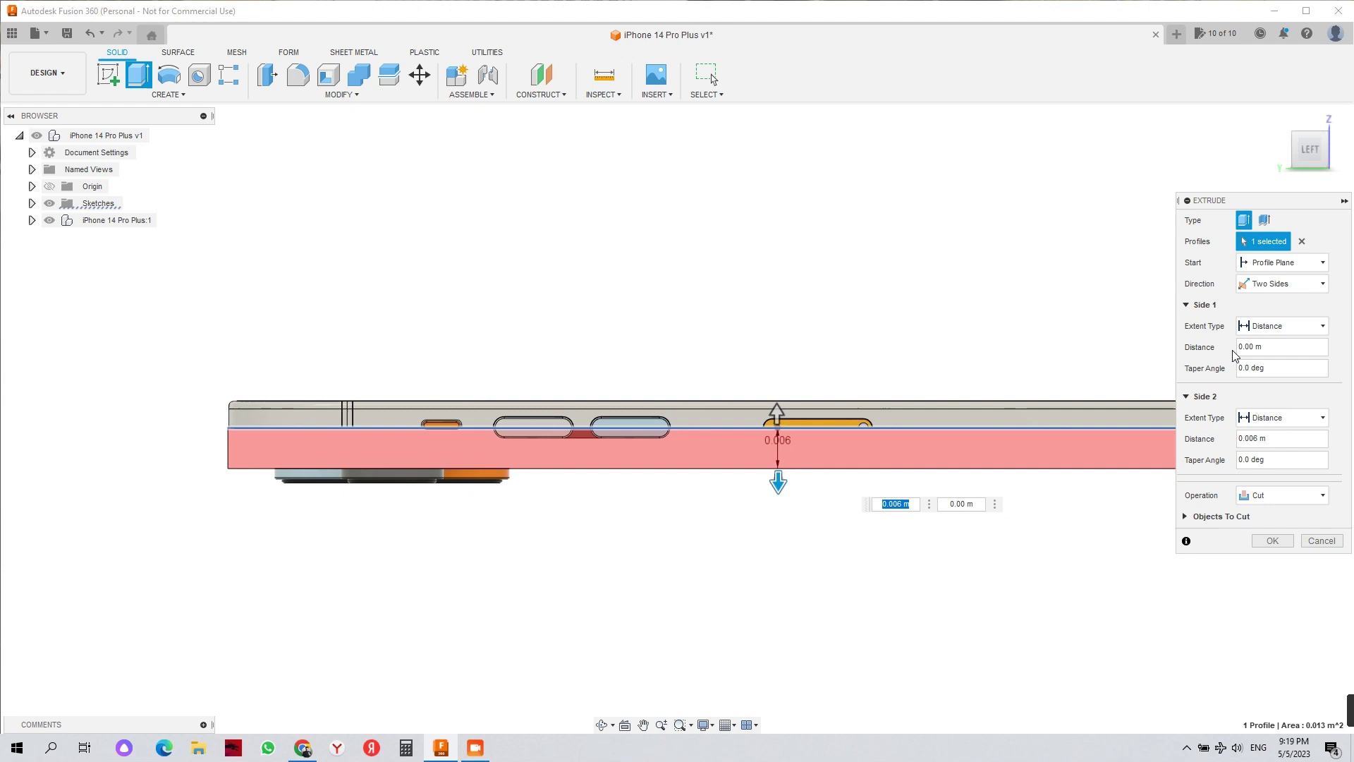
pyautogui.click(1281, 289)
pyautogui.click(1281, 289)
pyautogui.click(1270, 556)
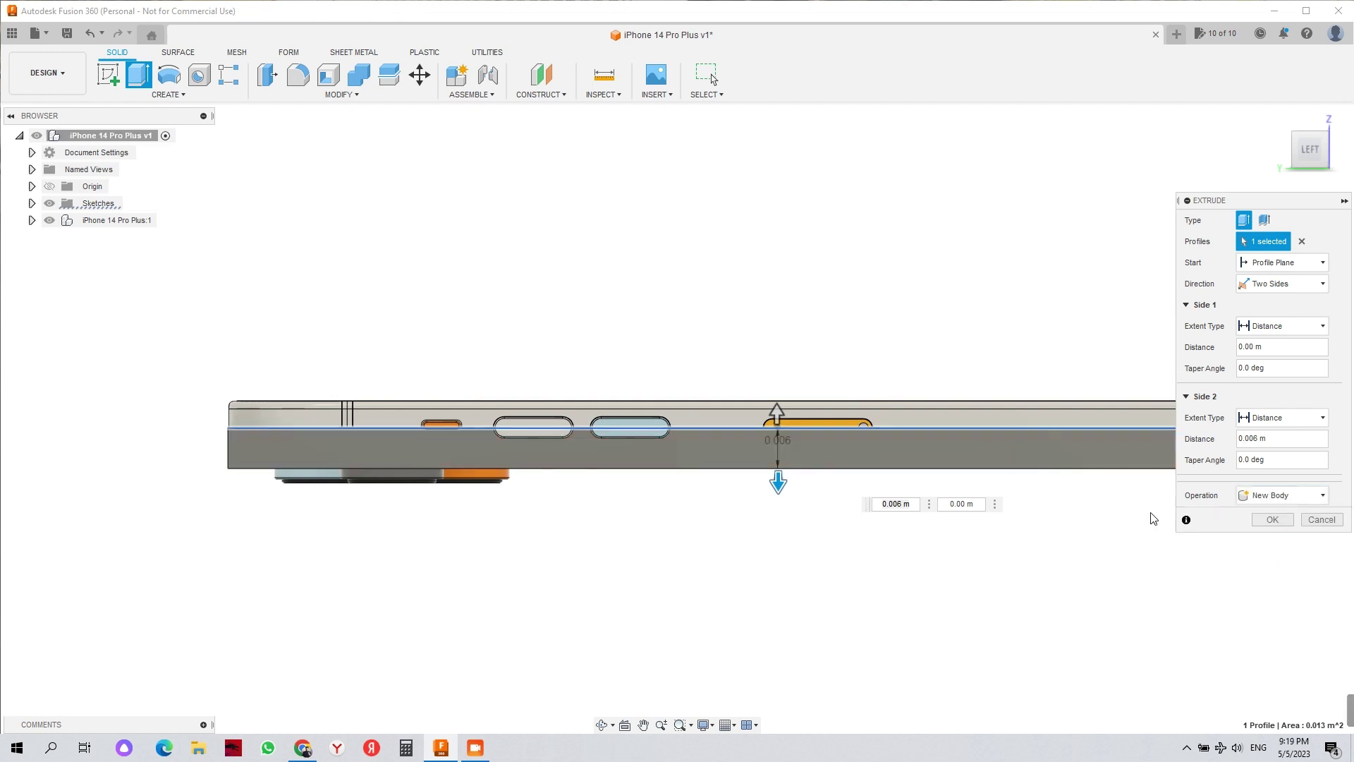
# - Set the extrusion to 0.005 m upward and 0.008 m downward and create the block around the phone
pyautogui.moveTo(772, 412); pyautogui.dragTo(777, 379)
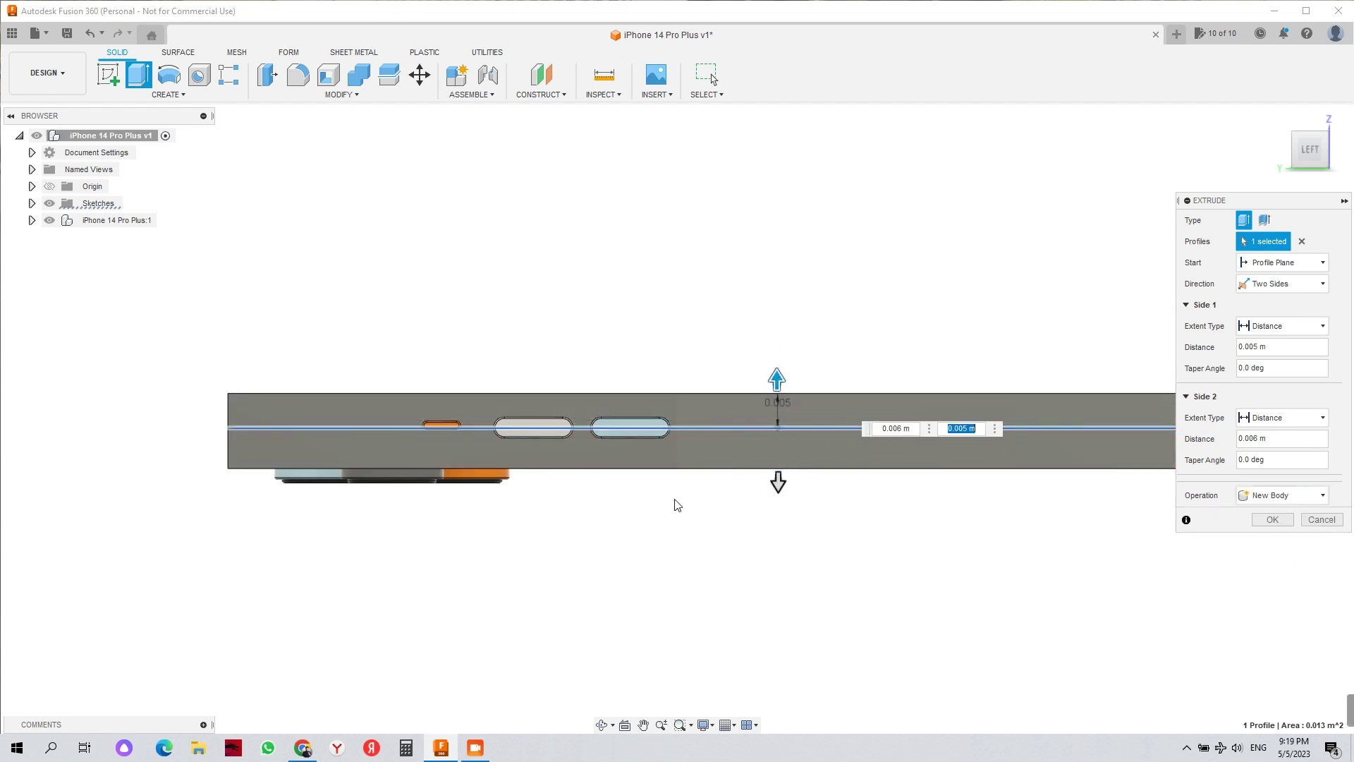
pyautogui.scroll(3, 778, 497)
pyautogui.moveTo(790, 449); pyautogui.dragTo(794, 470)
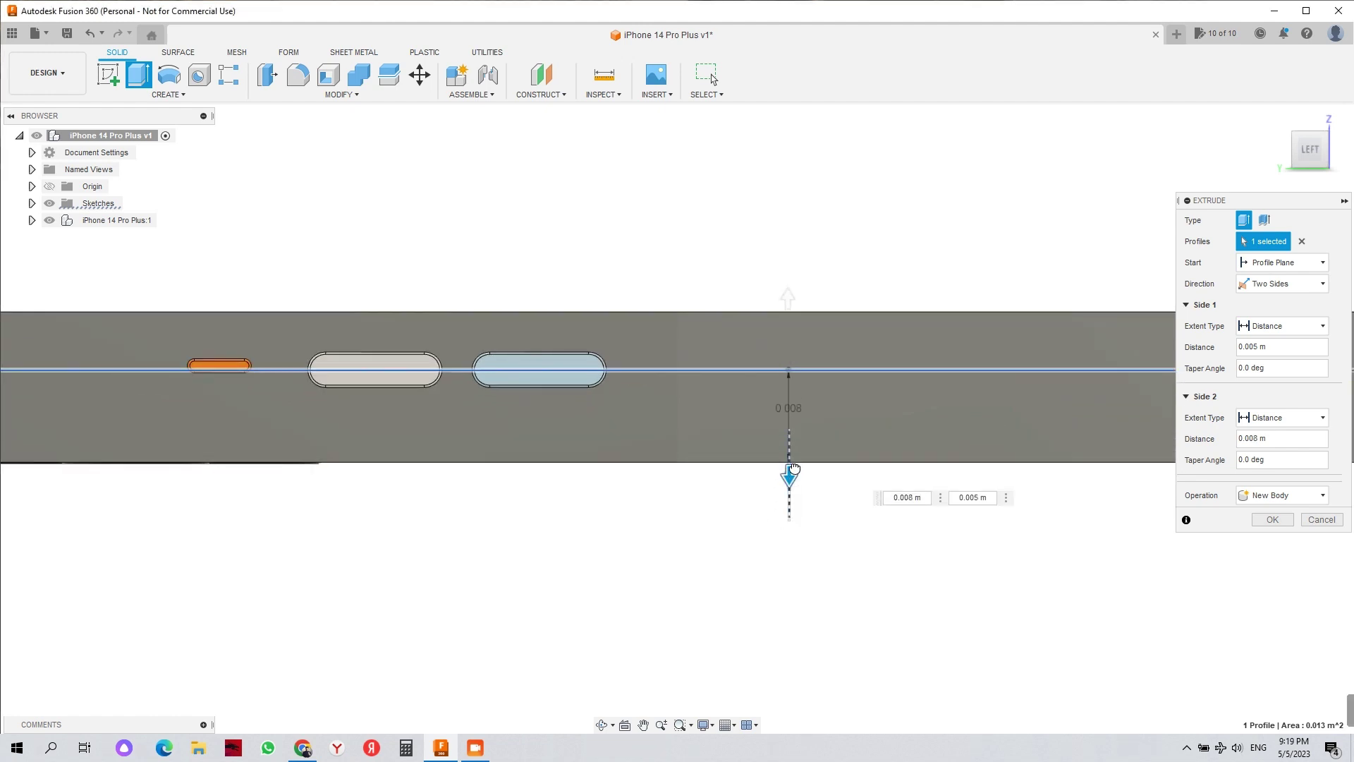
pyautogui.scroll(-3, 792, 468)
pyautogui.keyDown('shift'); pyautogui.moveTo(793, 468); pyautogui.dragTo(858, 447, button='middle'); pyautogui.keyUp('shift')
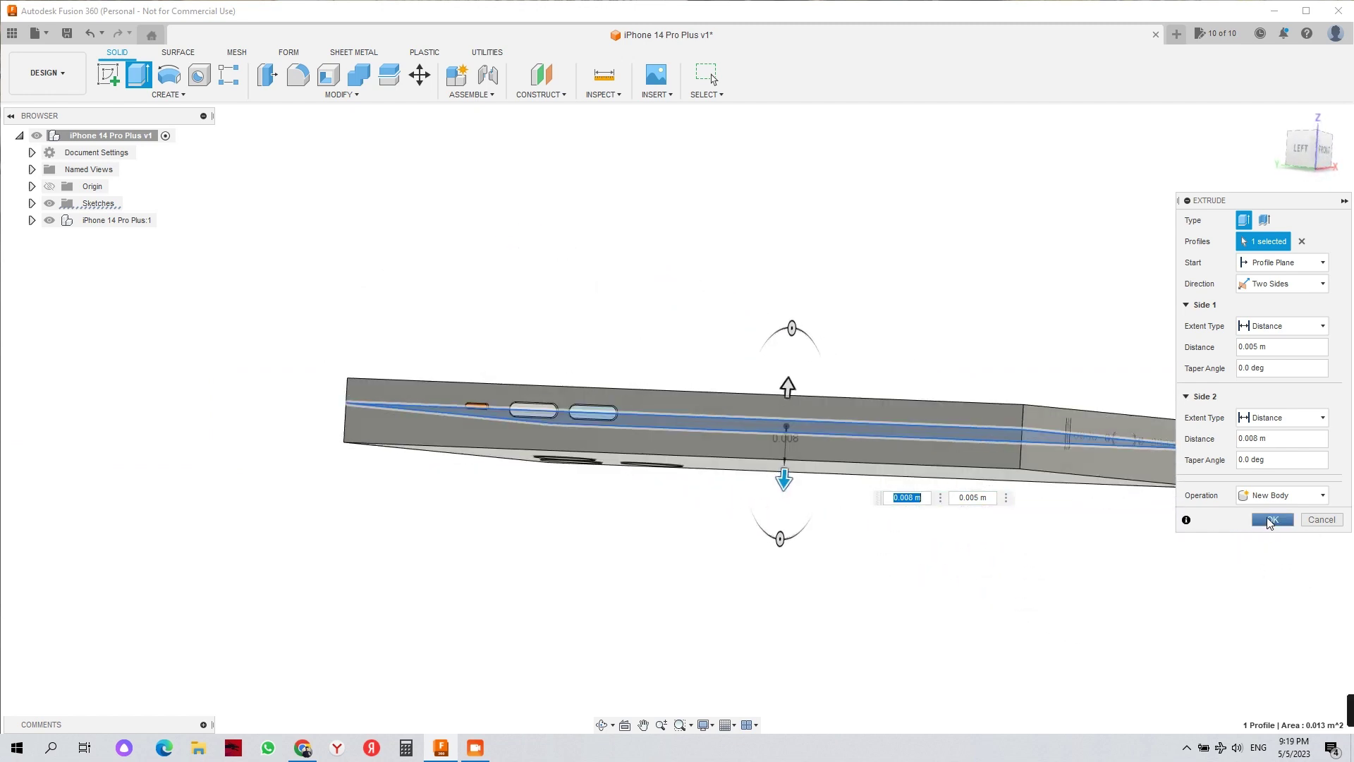
pyautogui.click(1266, 518)
# - Start a constant-radius fillet and add the block's four vertical corner edges to its selection
pyautogui.keyDown('shift'); pyautogui.moveTo(1239, 535); pyautogui.dragTo(806, 498, button='middle'); pyautogui.keyUp('shift')
pyautogui.click(806, 498)
pyautogui.keyDown('shift'); pyautogui.moveTo(40, 236); pyautogui.dragTo(547, 303, button='middle'); pyautogui.keyUp('shift')
pyautogui.scroll(3, 489, 618)
pyautogui.keyDown('shift'); pyautogui.moveTo(490, 618); pyautogui.dragTo(370, 621, button='middle'); pyautogui.keyUp('shift')
pyautogui.press('f')
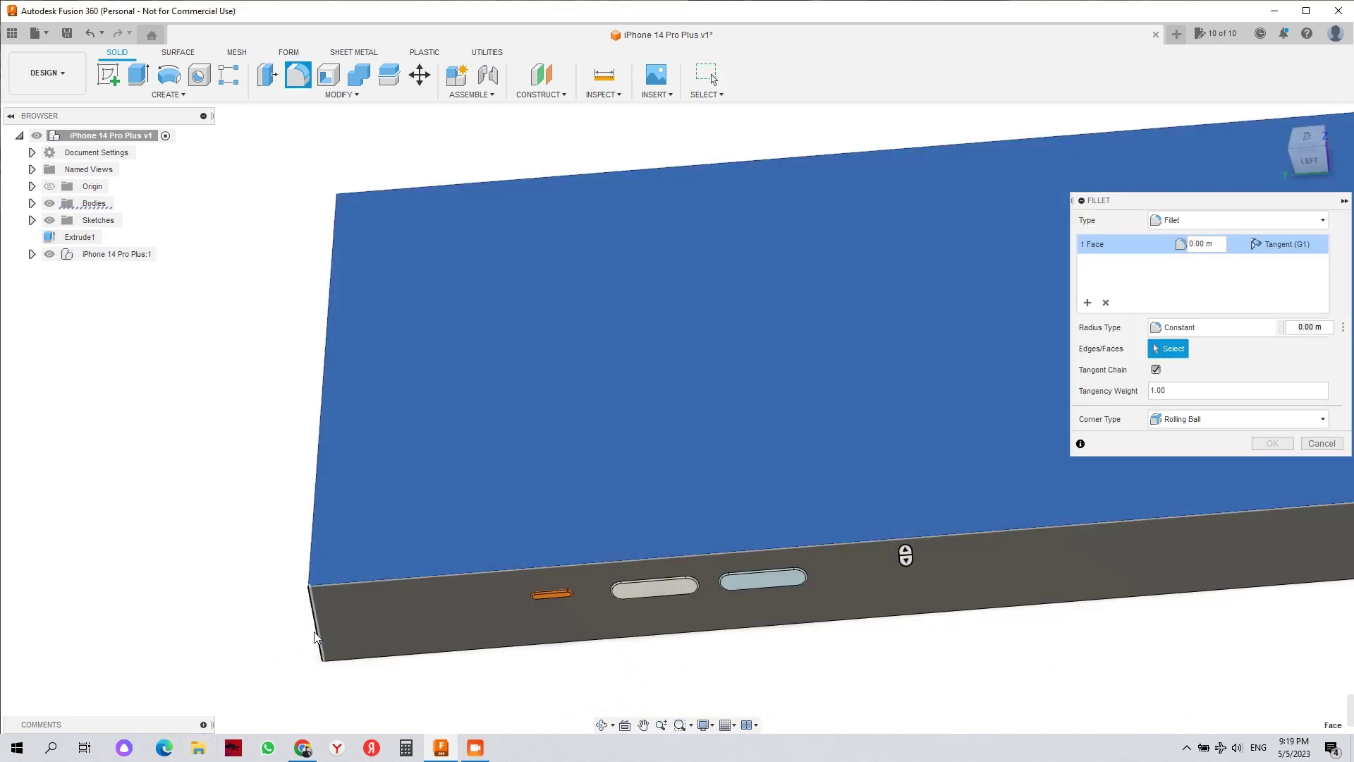
pyautogui.click(315, 637)
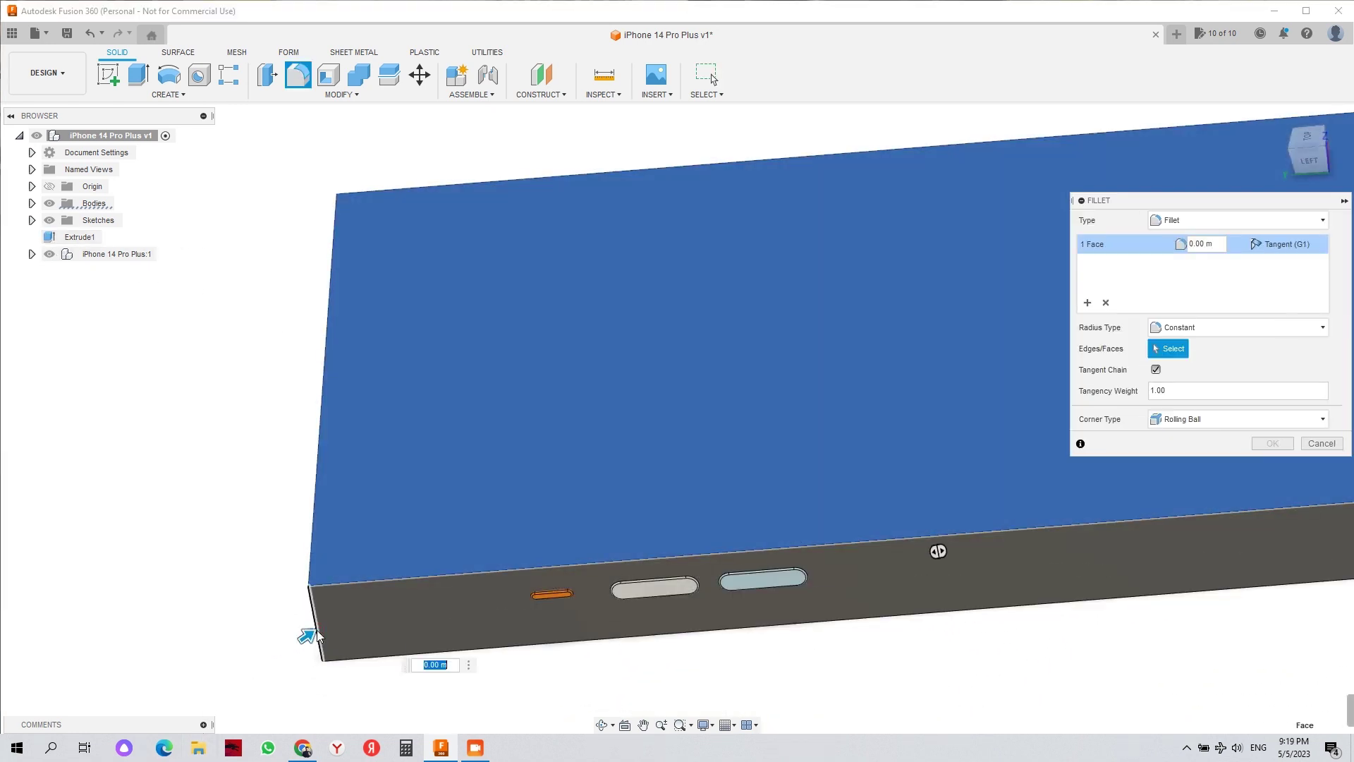
pyautogui.keyDown('shift'); pyautogui.moveTo(315, 637); pyautogui.dragTo(741, 641, button='middle'); pyautogui.keyUp('shift')
pyautogui.click(663, 525)
pyautogui.click(742, 641)
pyautogui.click(107, 506)
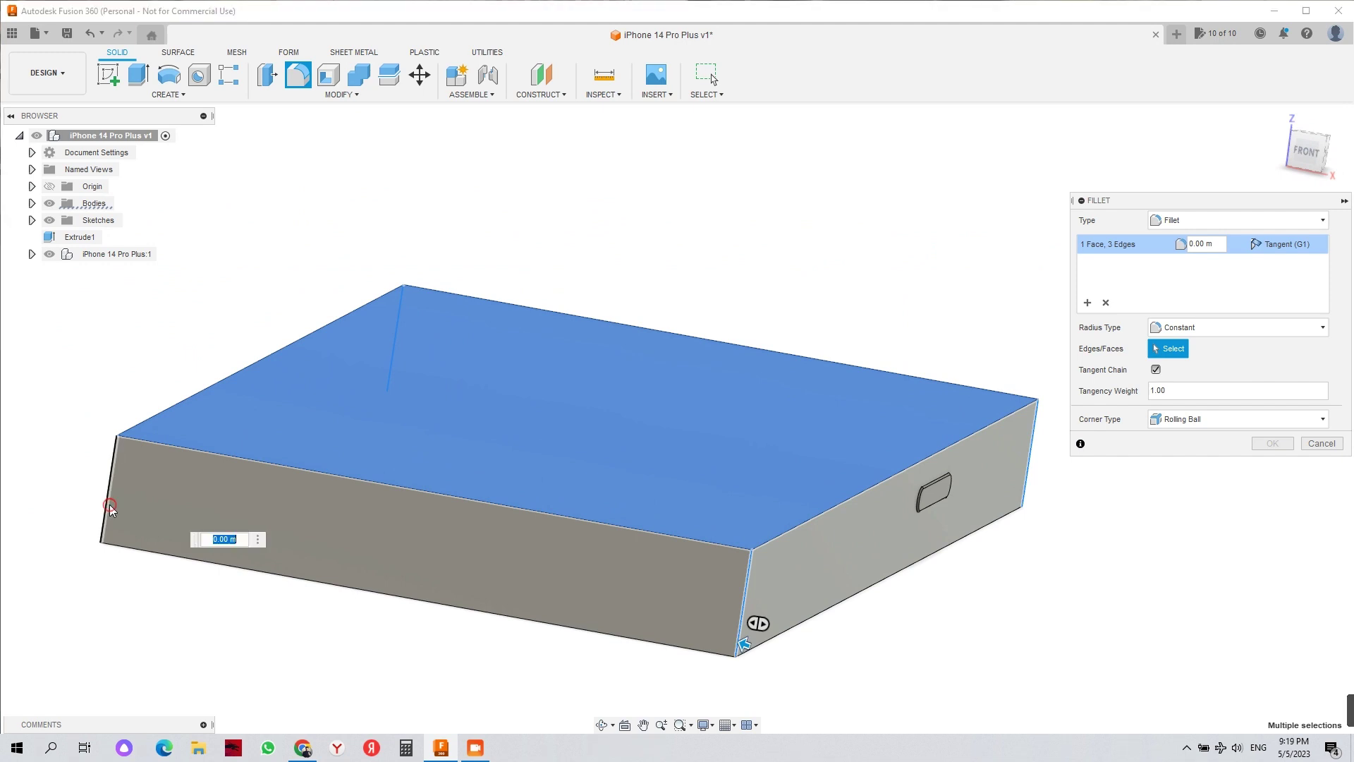
# - Remove the block's top face from the fillet selection, keeping only the four vertical corner edges
pyautogui.keyDown('shift'); pyautogui.moveTo(713, 304); pyautogui.dragTo(564, 487, button='middle'); pyautogui.keyUp('shift')
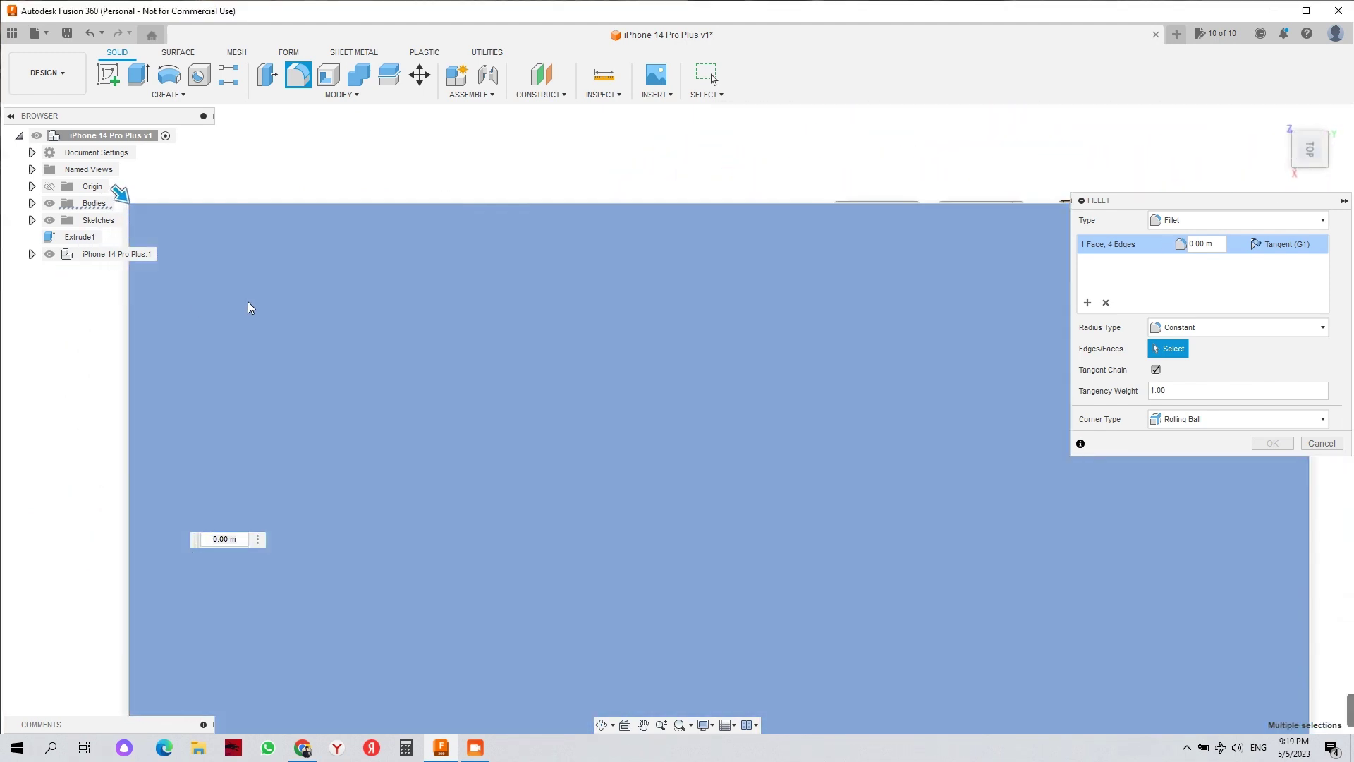
pyautogui.moveTo(272, 316); pyautogui.dragTo(439, 314, button='middle')
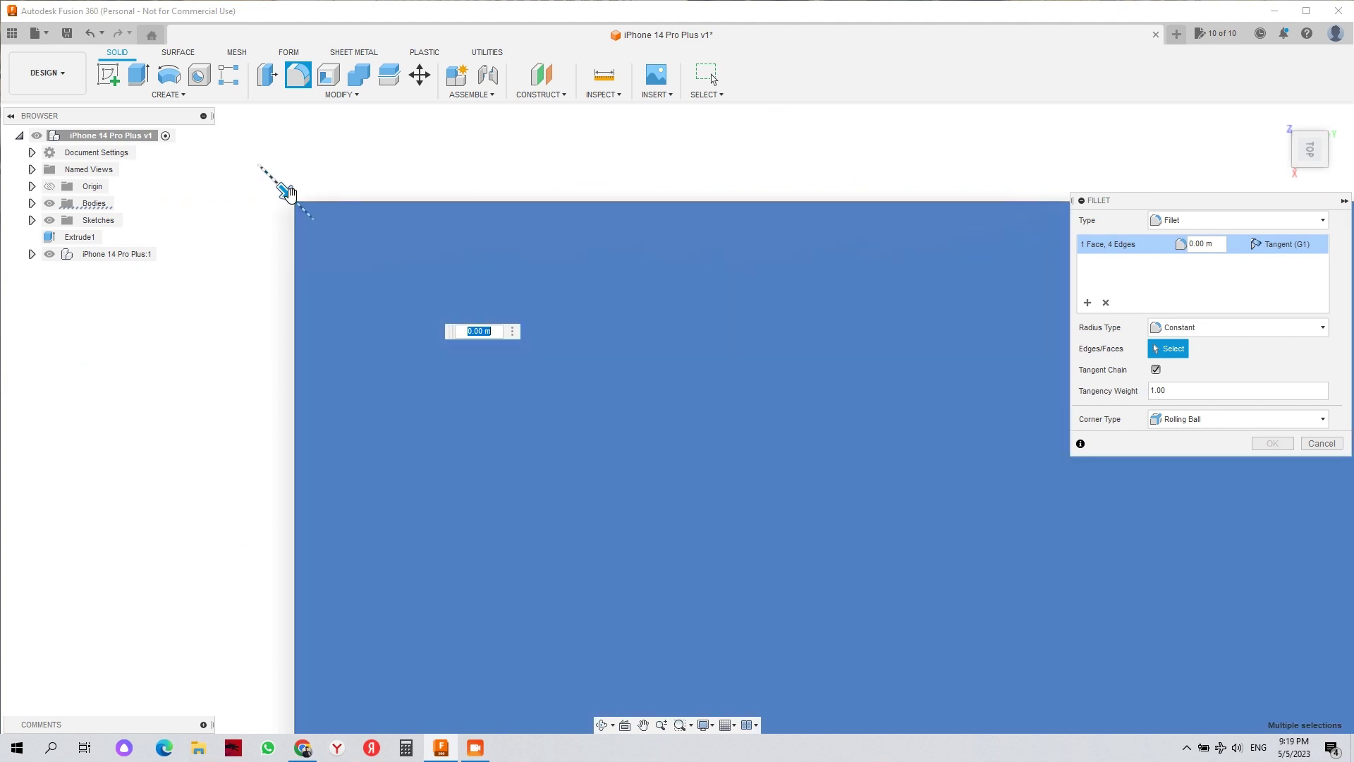
pyautogui.moveTo(283, 189)
pyautogui.mouseDown()
pyautogui.moveTo(321, 223)
pyautogui.moveTo(288, 191)
pyautogui.mouseUp()
pyautogui.keyDown('shift'); pyautogui.moveTo(423, 508); pyautogui.dragTo(643, 476, button='middle'); pyautogui.keyUp('shift')
pyautogui.click(643, 475)
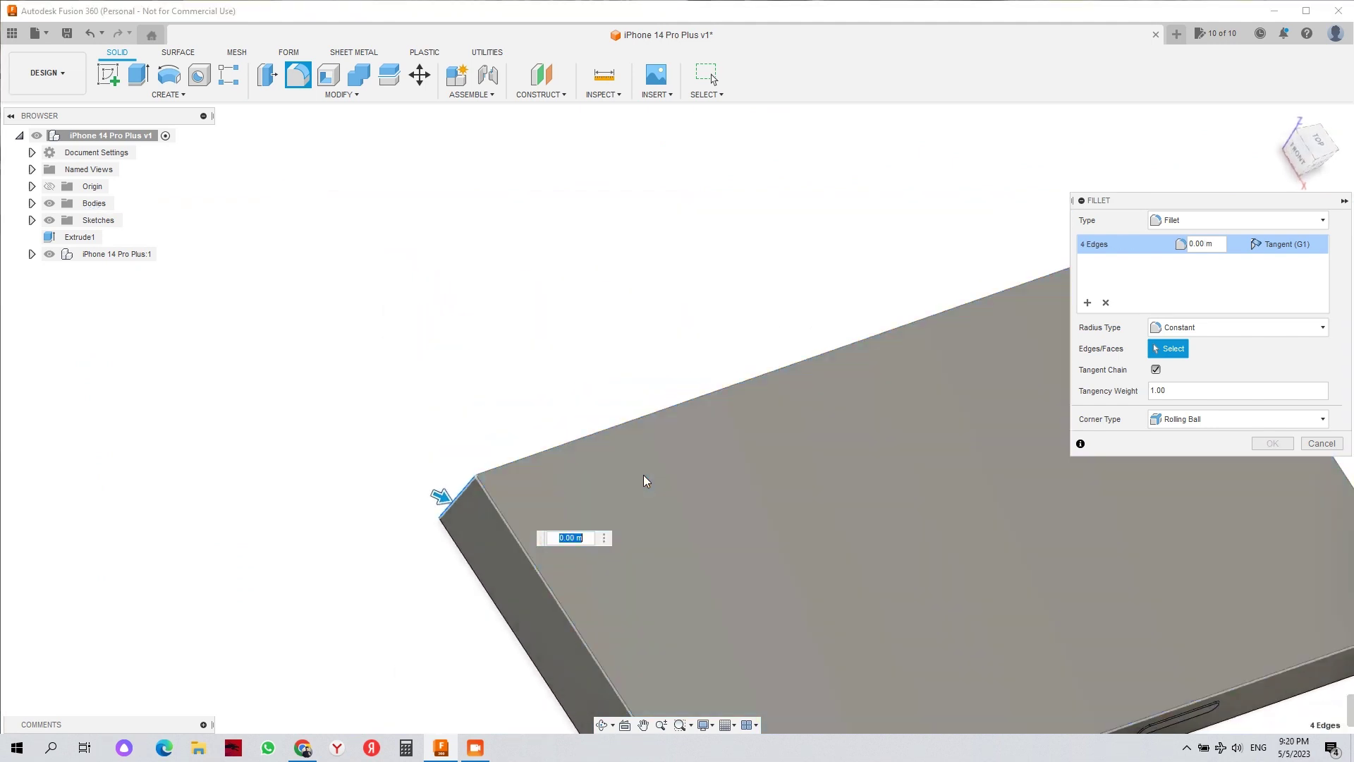
# - Increase the fillet radius from the top view beyond 0.003 m to round the block's four corners, and apply it
pyautogui.click(1273, 124)
pyautogui.keyDown('shift'); pyautogui.moveTo(1126, 150); pyautogui.dragTo(1305, 136, button='middle'); pyautogui.keyUp('shift')
pyautogui.click(1312, 137)
pyautogui.scroll(4, 321, 248)
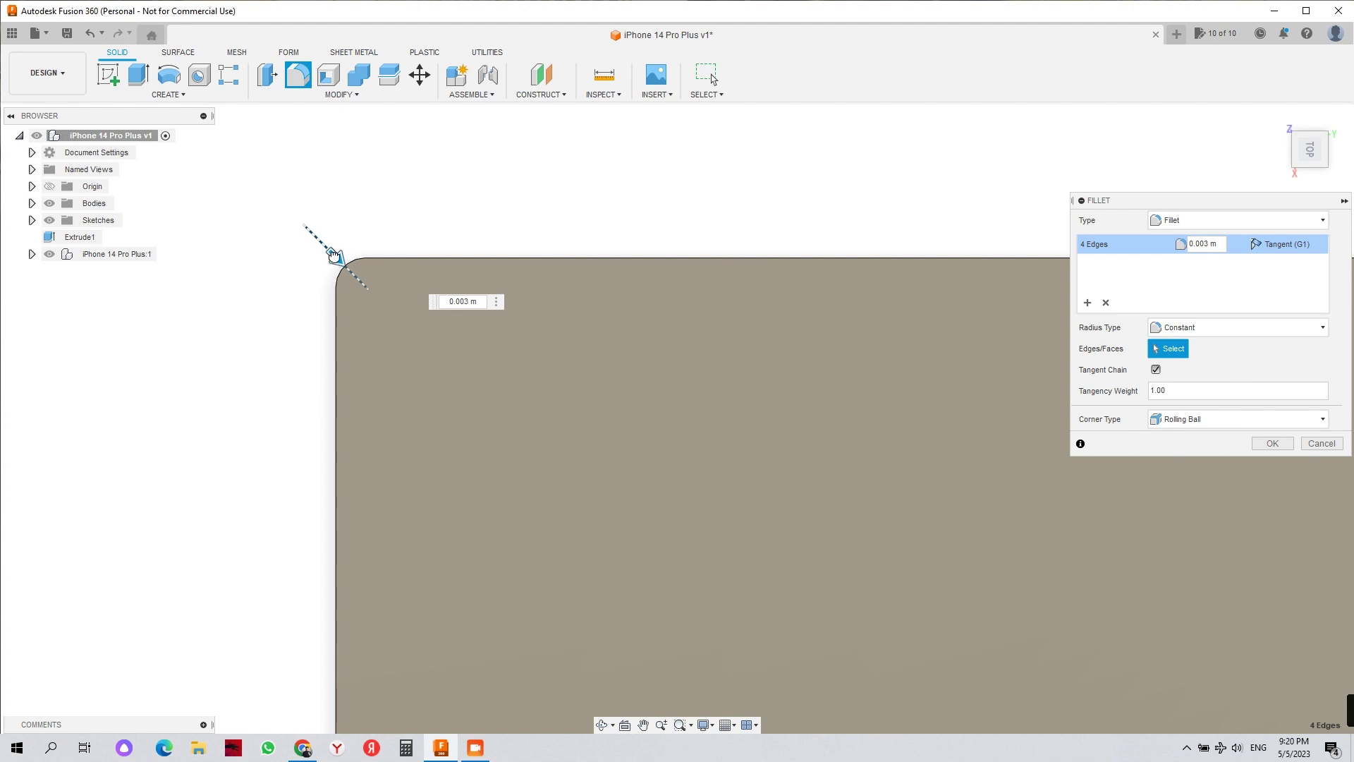
pyautogui.moveTo(334, 255); pyautogui.dragTo(366, 287)
pyautogui.keyDown('shift'); pyautogui.moveTo(419, 361); pyautogui.dragTo(718, 534, button='middle'); pyautogui.keyUp('shift')
pyautogui.click(1286, 448)
# - Shell the block from its top face with an inside thickness of 0.0005 m
pyautogui.scroll(-4, 932, 489)
pyautogui.click(691, 451)
pyautogui.keyDown('shift'); pyautogui.moveTo(687, 402); pyautogui.dragTo(606, 486, button='middle'); pyautogui.keyUp('shift')
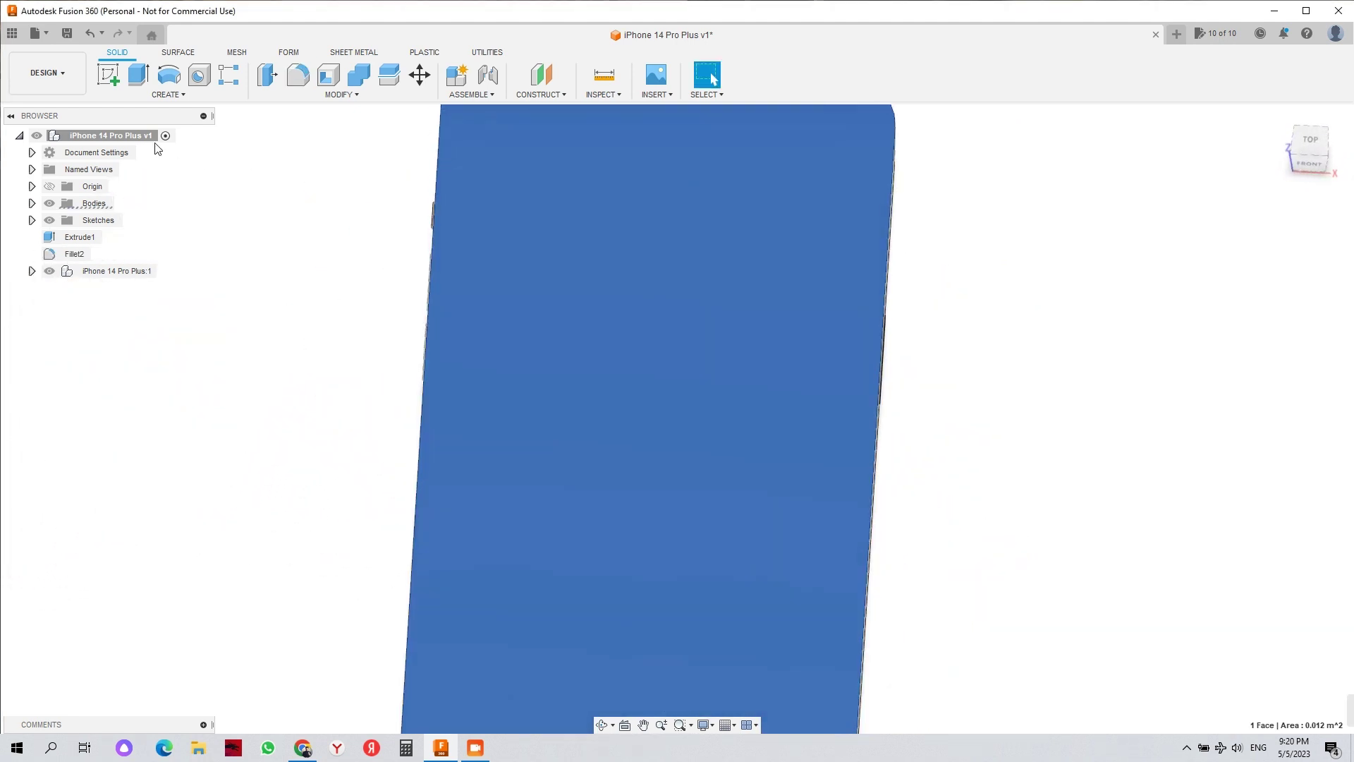
pyautogui.click(329, 77)
pyautogui.scroll(-5, 901, 507)
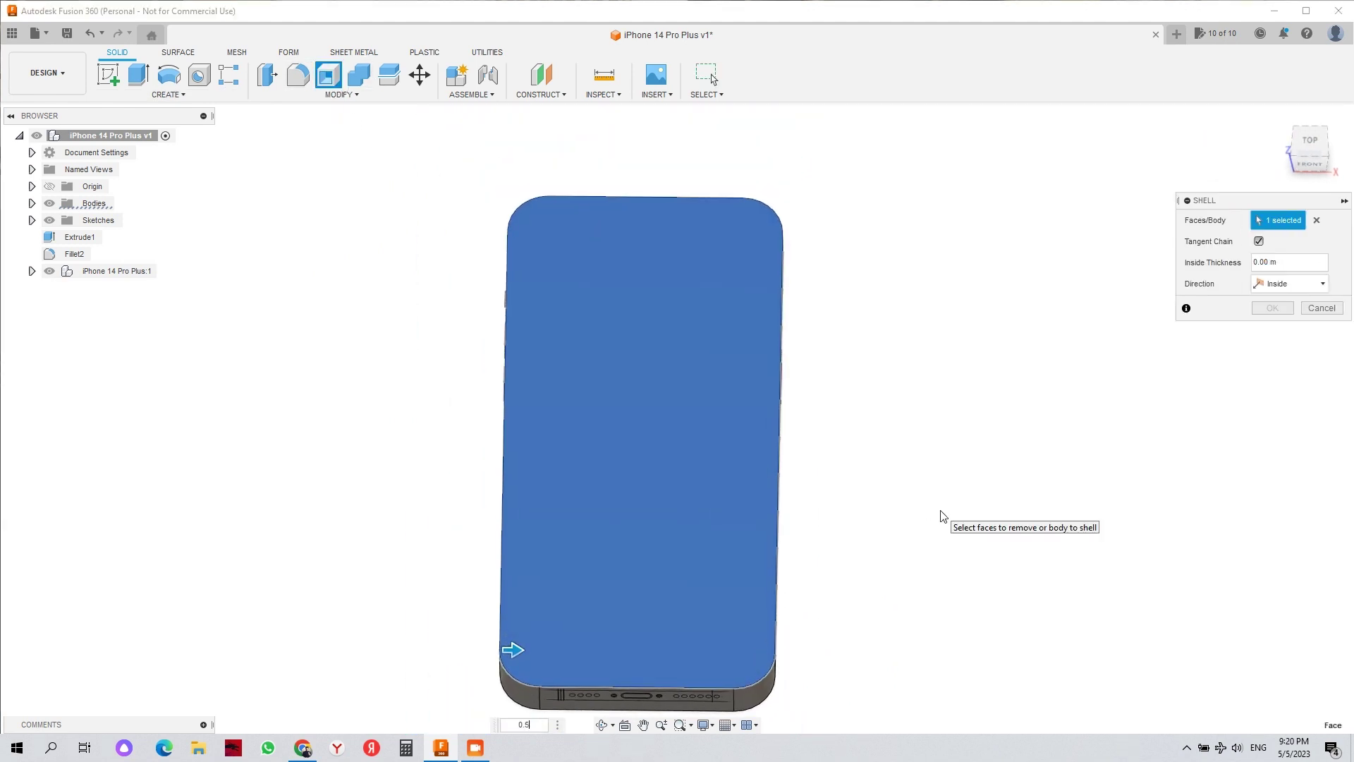
pyautogui.write('0.5')
pyautogui.press('Return')
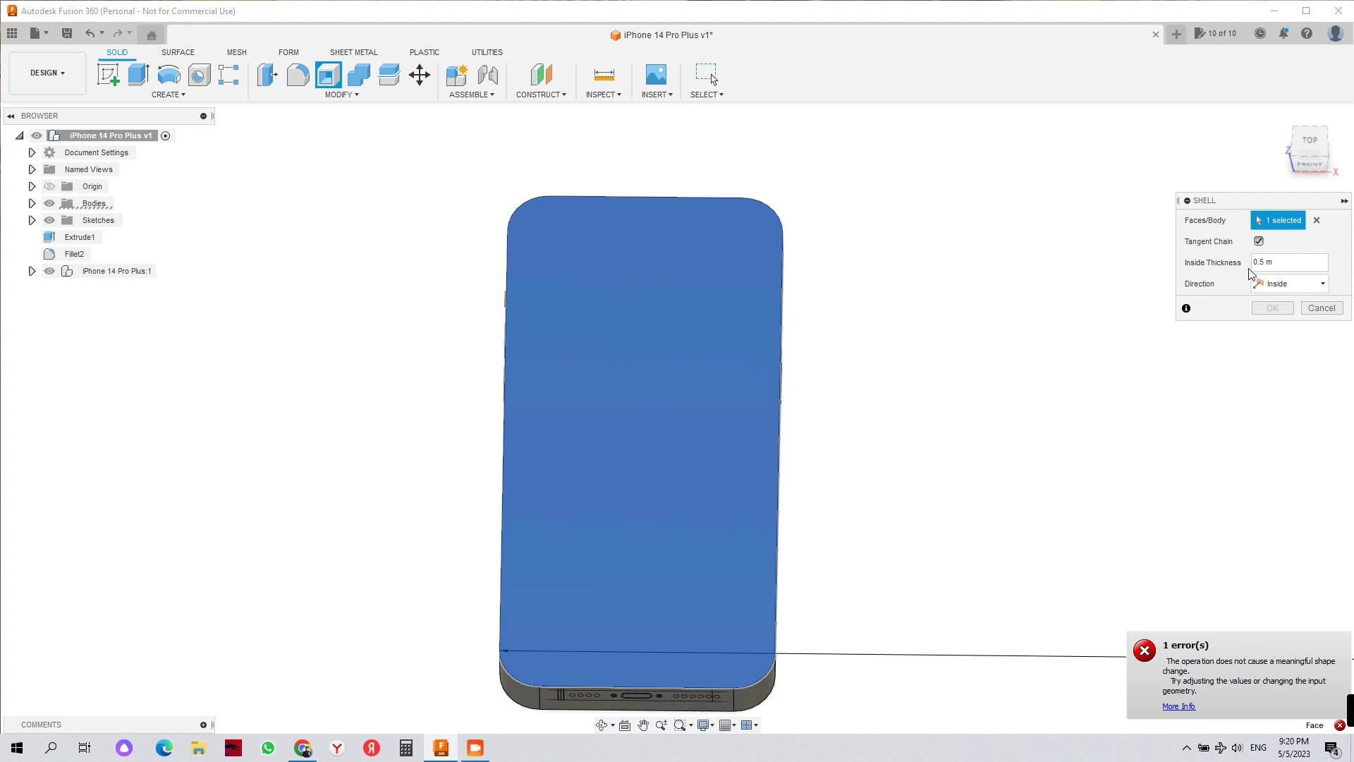
pyautogui.write('000')
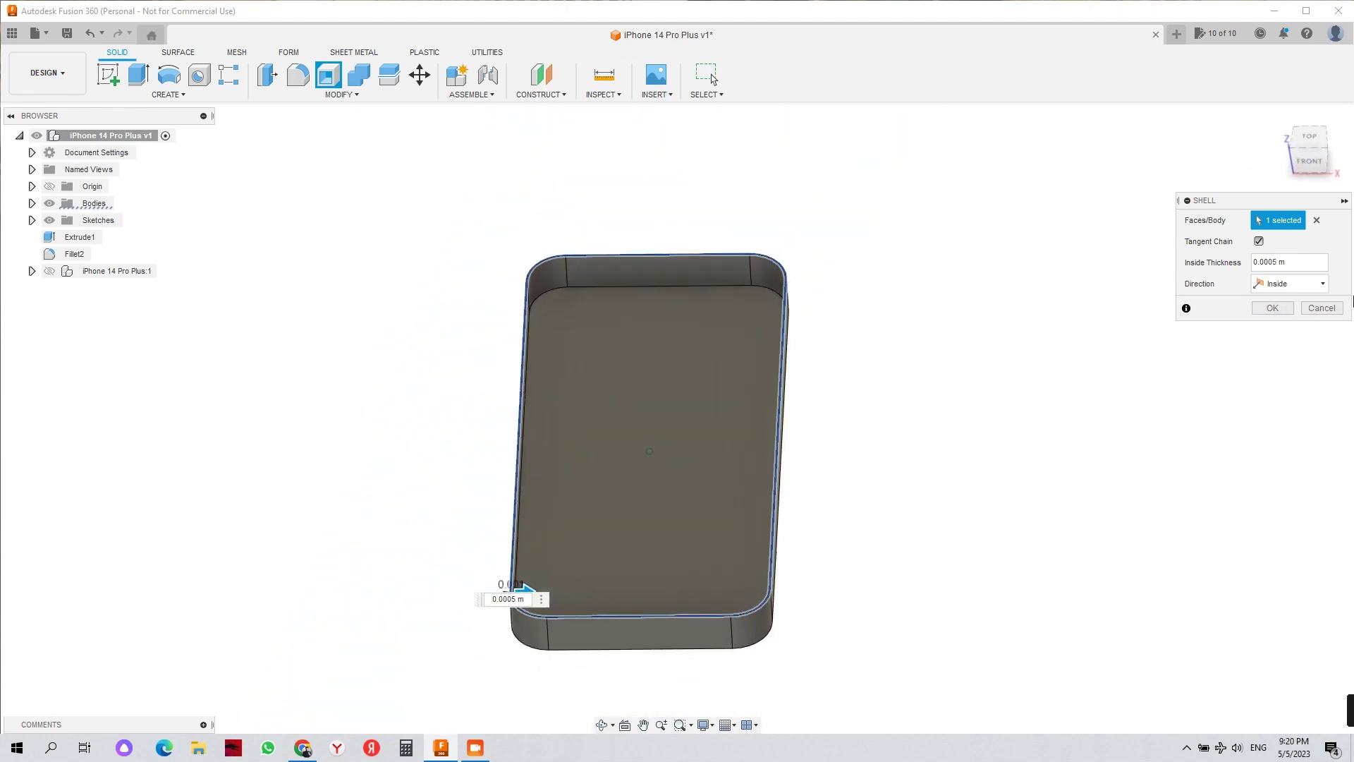
pyautogui.click(1292, 308)
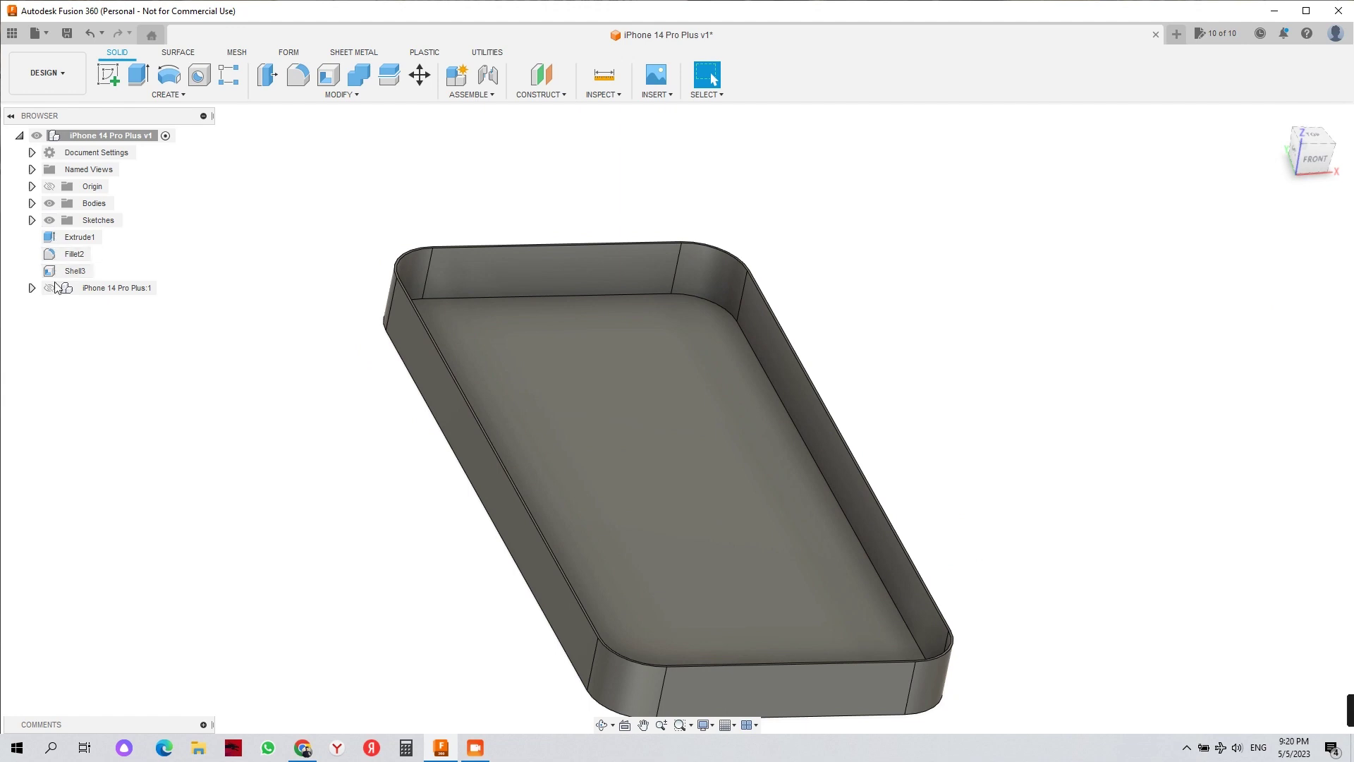
# - Show the phone component again and hide the shelled case body
pyautogui.click(51, 288)
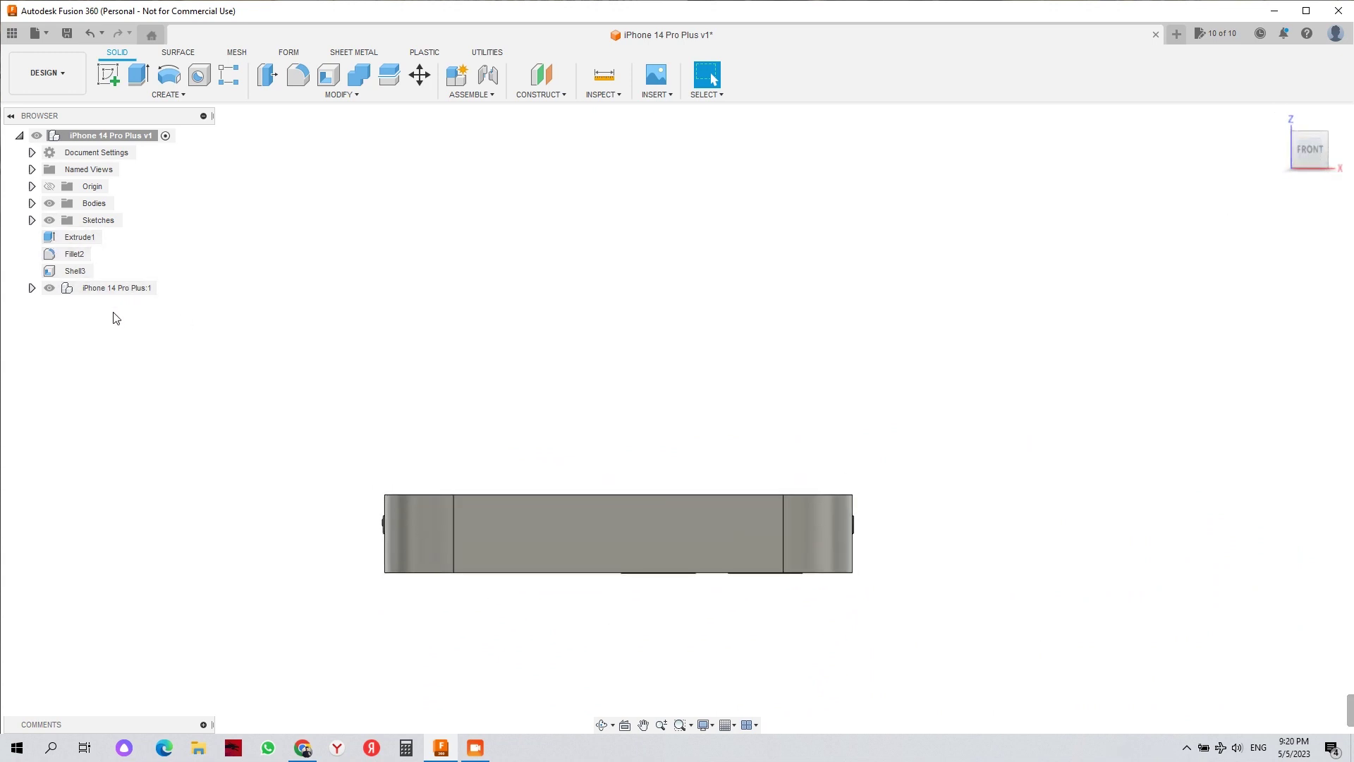
pyautogui.click(32, 203)
pyautogui.click(62, 220)
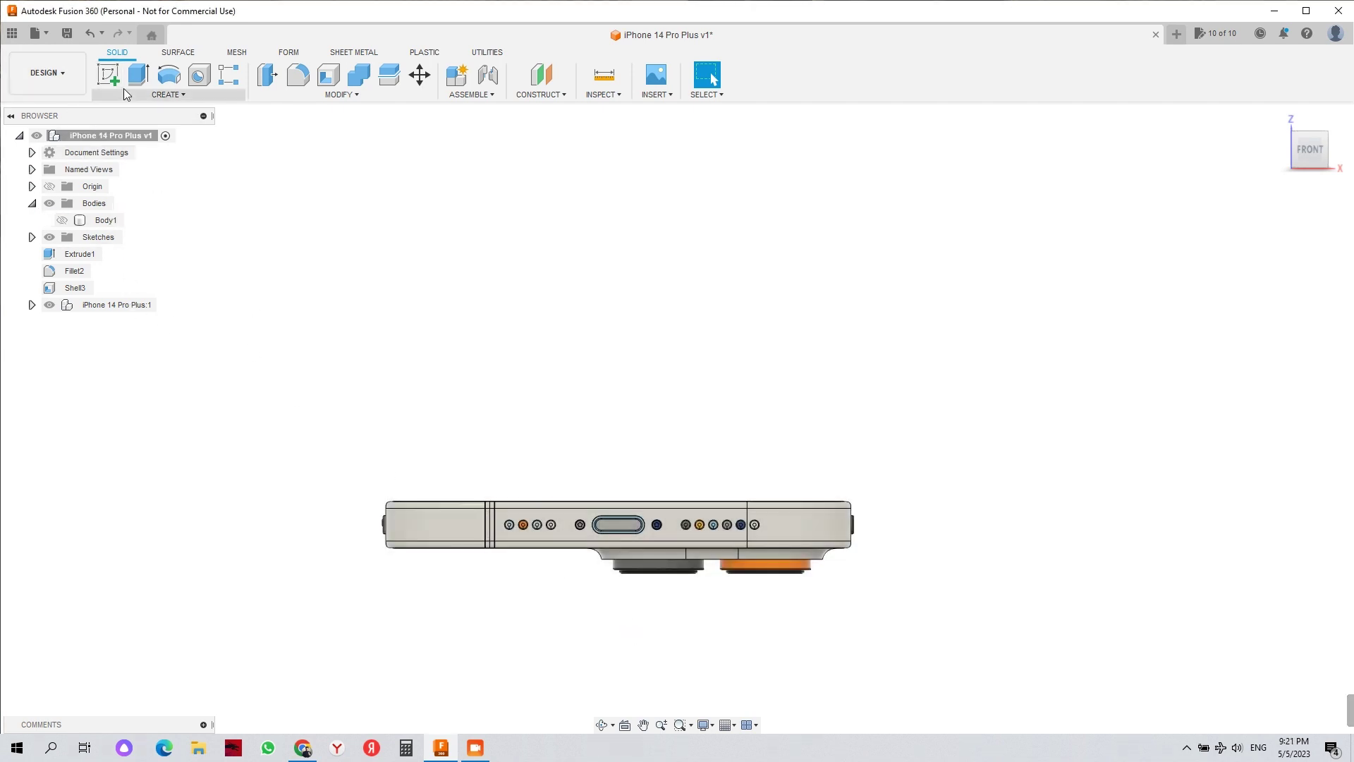
# - Sketch a rectangle about 0.004 m tall on the front plane, enclosing the phone's charging port, screws and speaker holes, and finish the sketch
pyautogui.click(108, 74)
pyautogui.click(662, 477)
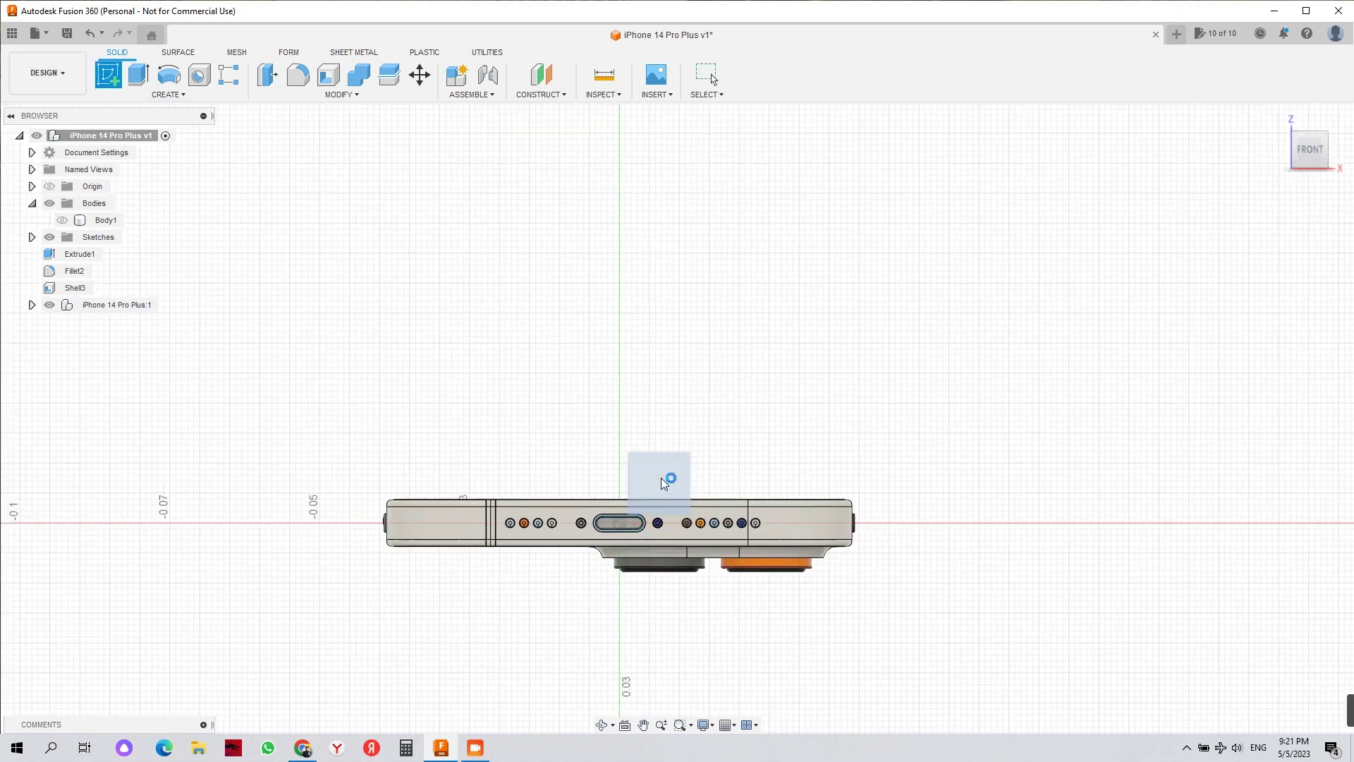
pyautogui.scroll(2, 727, 438)
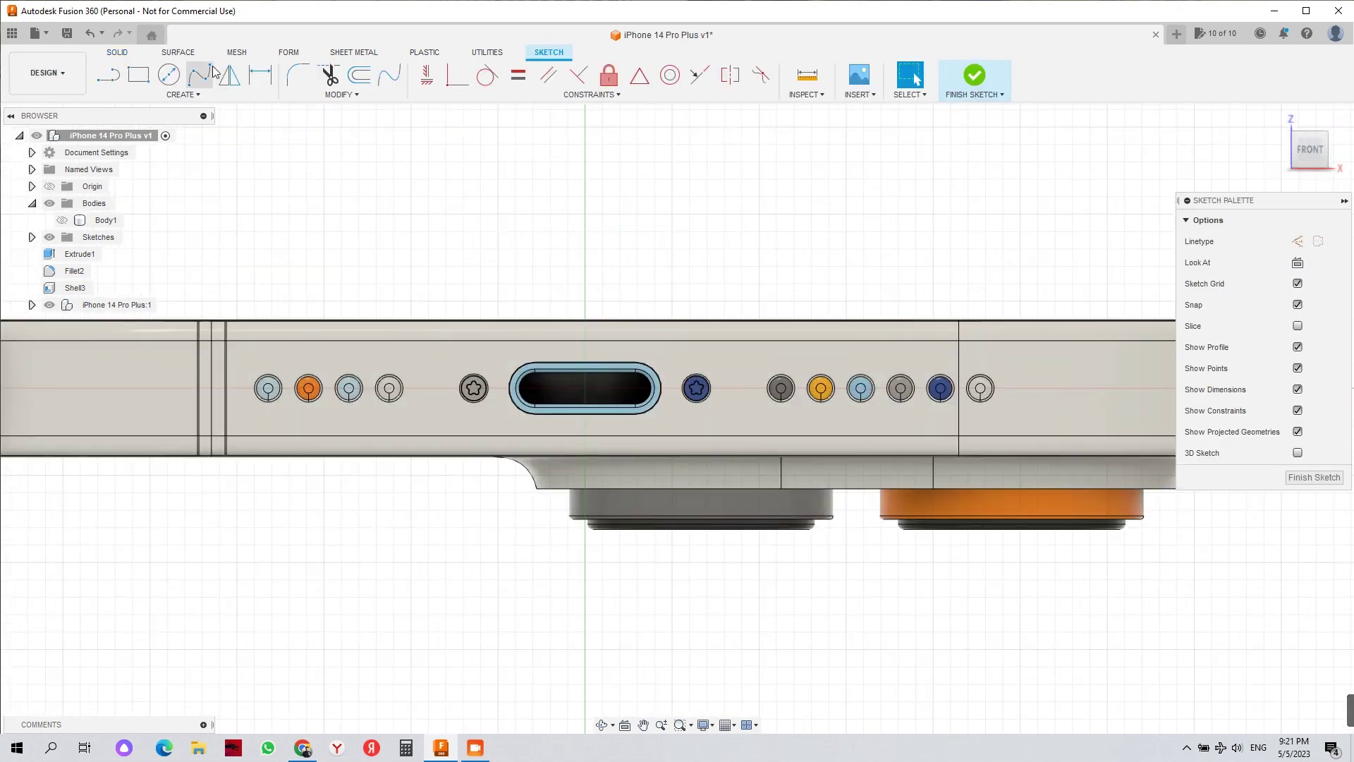
pyautogui.click(141, 74)
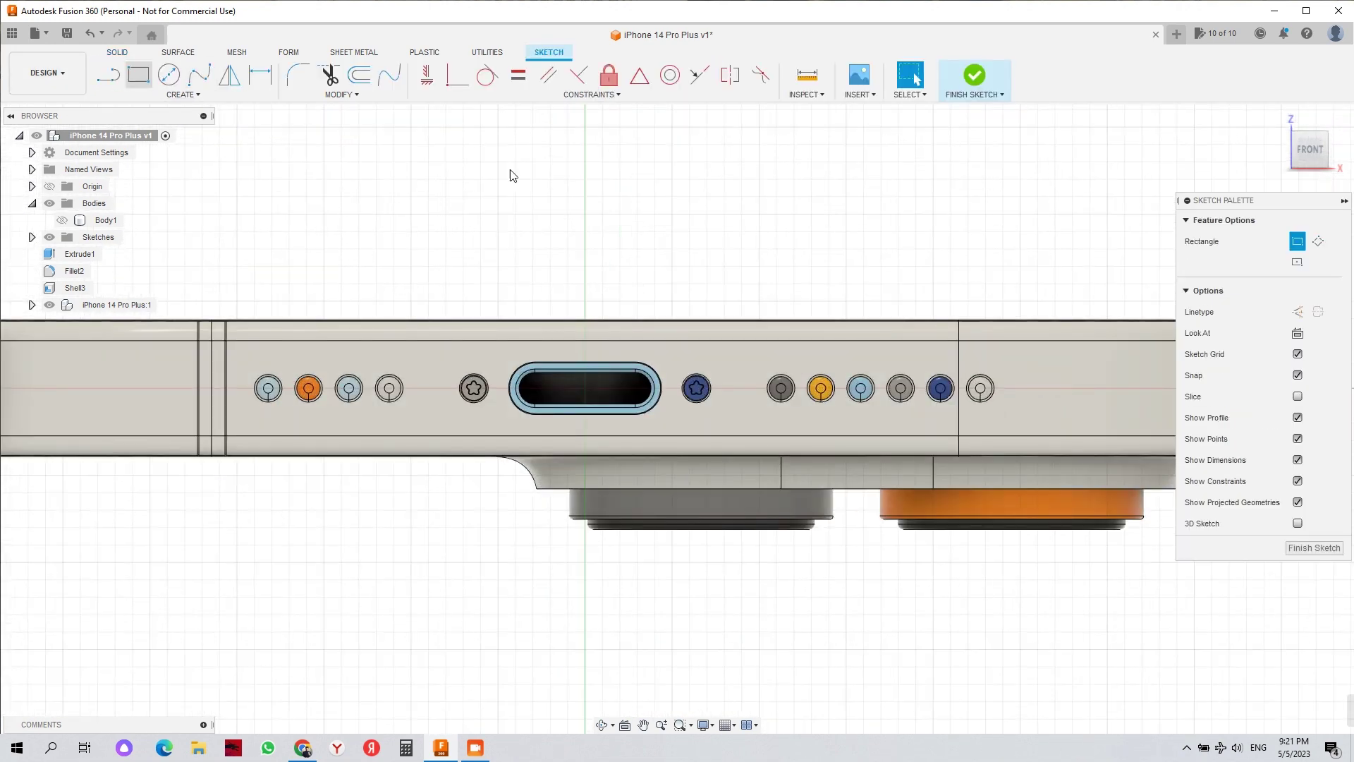
pyautogui.click(1296, 263)
pyautogui.press('r')
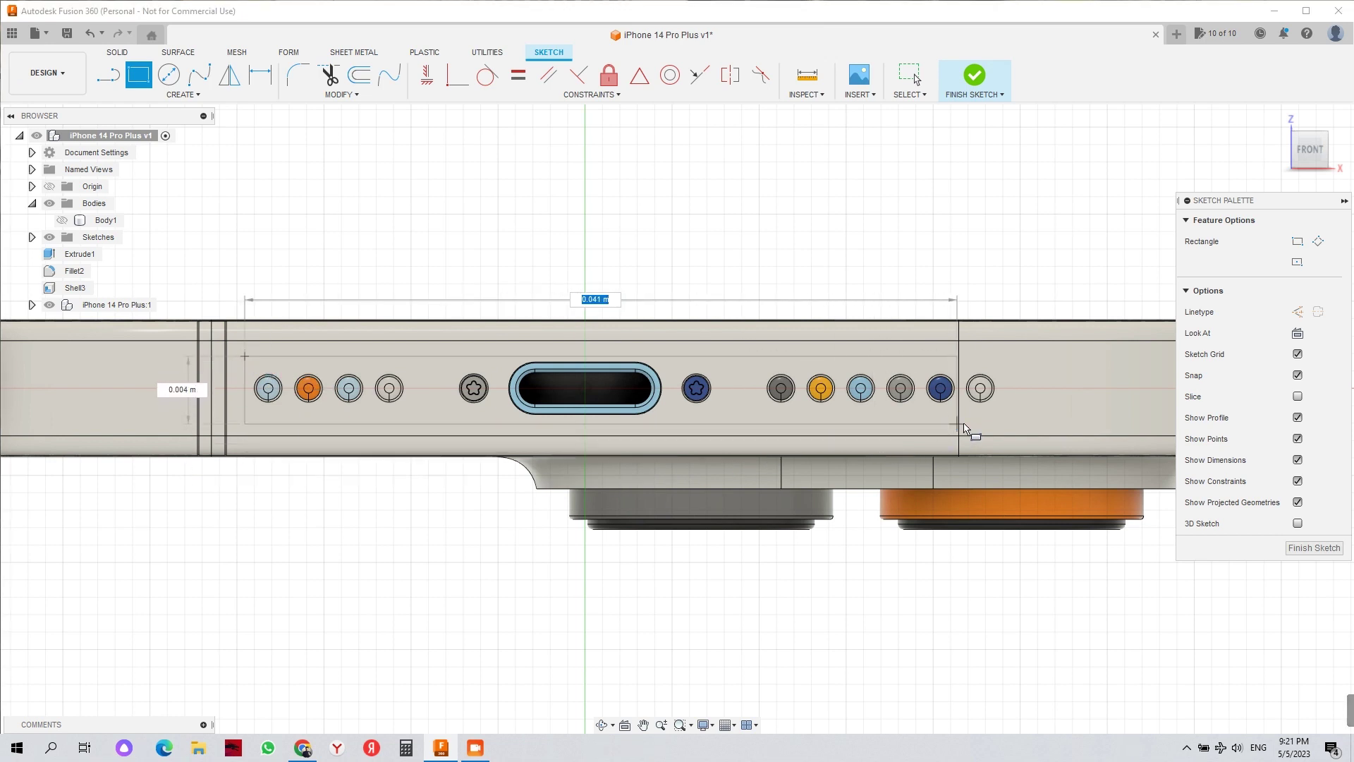
pyautogui.click(1009, 422)
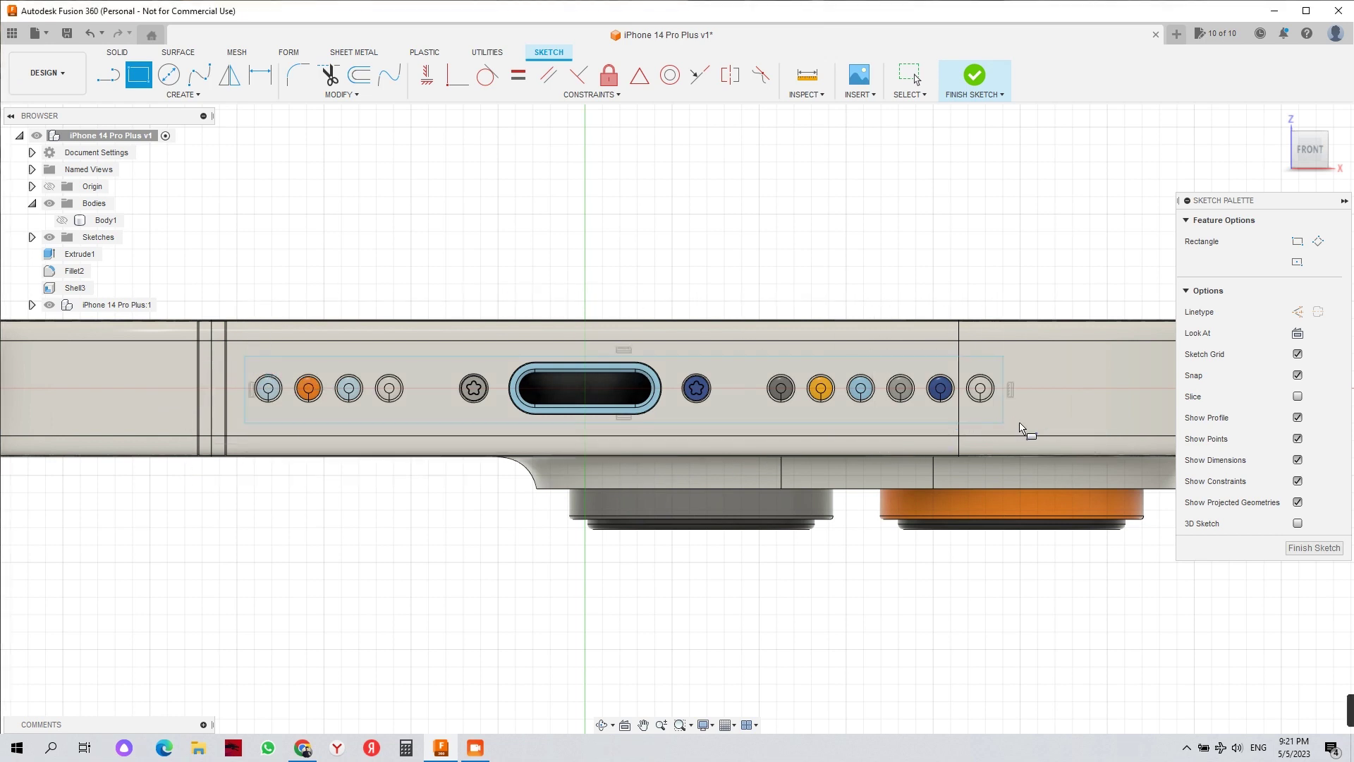
pyautogui.click(1324, 553)
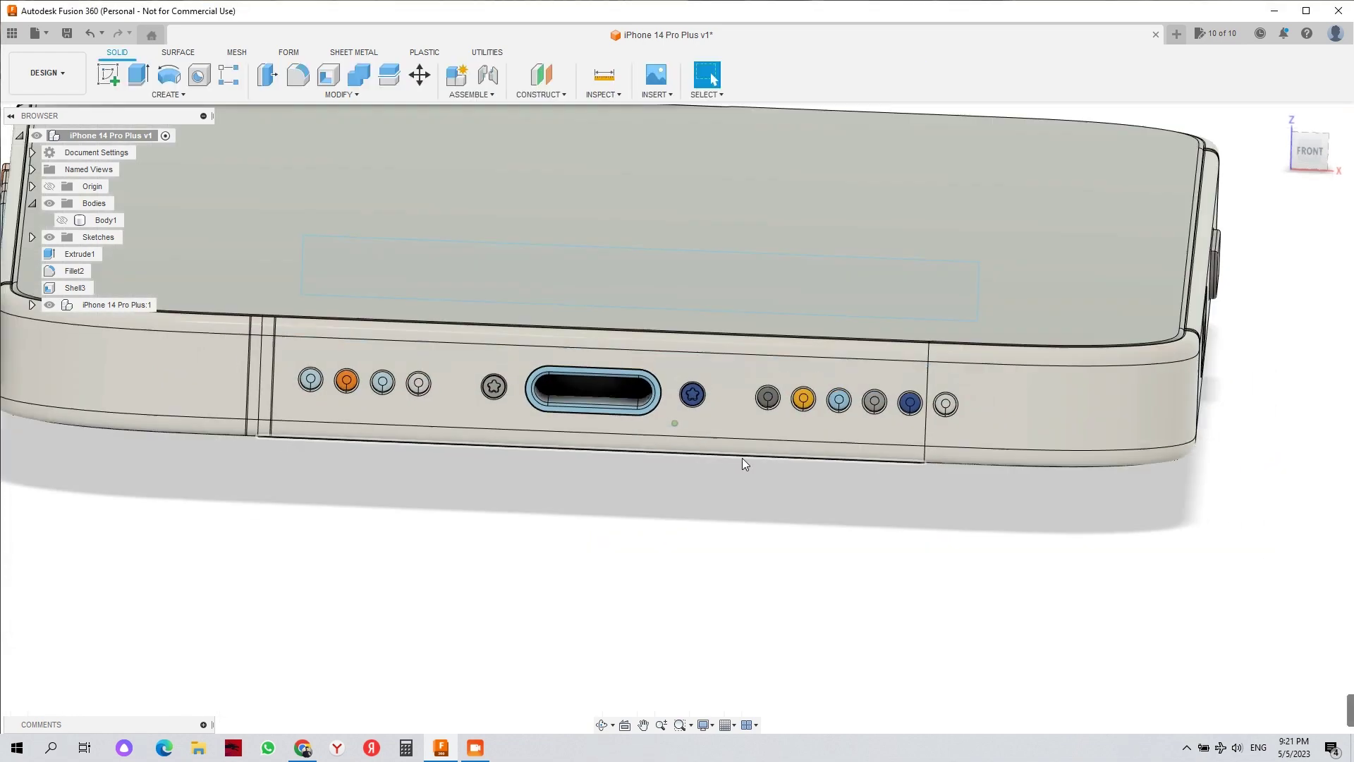
# - Hide the phone, show the case body, and extrude the rectangle -0.172 m as a cut through the case's front wall
pyautogui.click(139, 74)
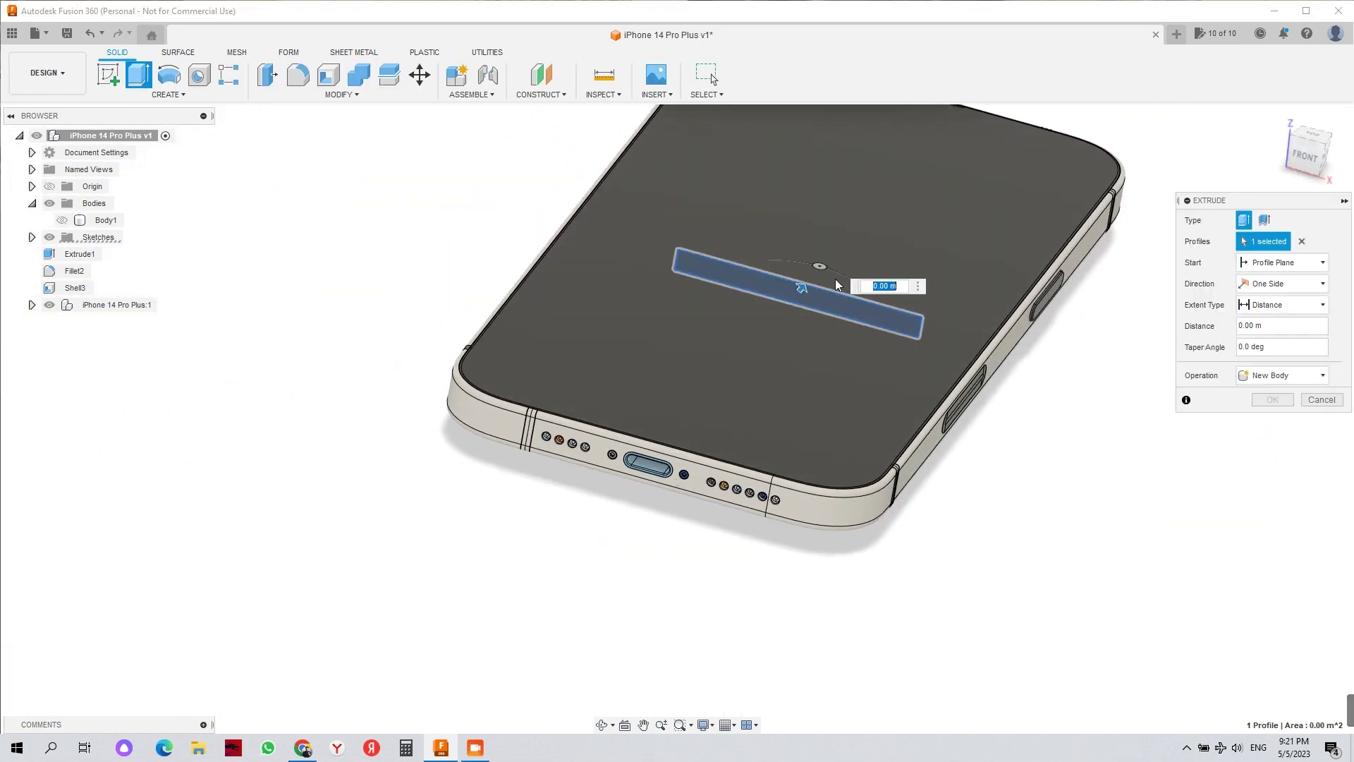
pyautogui.moveTo(801, 287); pyautogui.dragTo(499, 671)
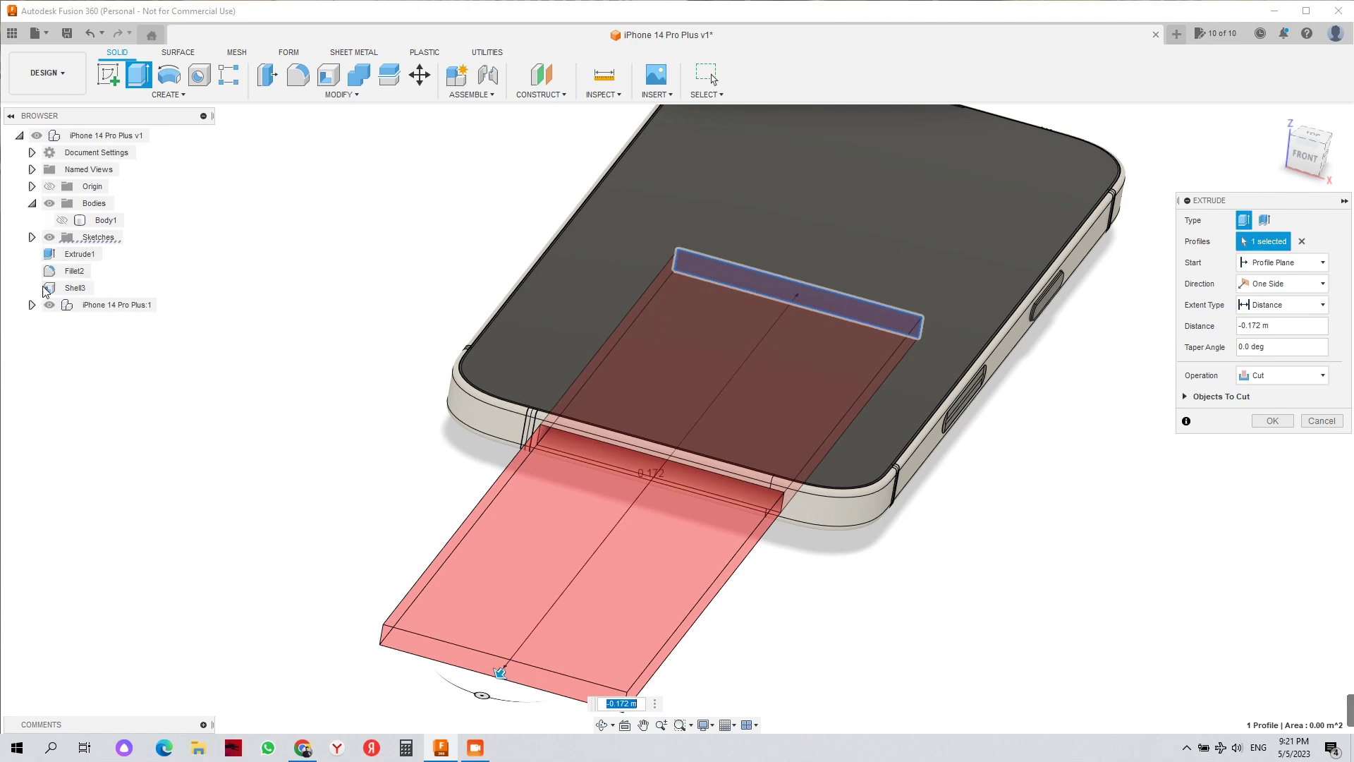
pyautogui.click(52, 307)
pyautogui.click(62, 220)
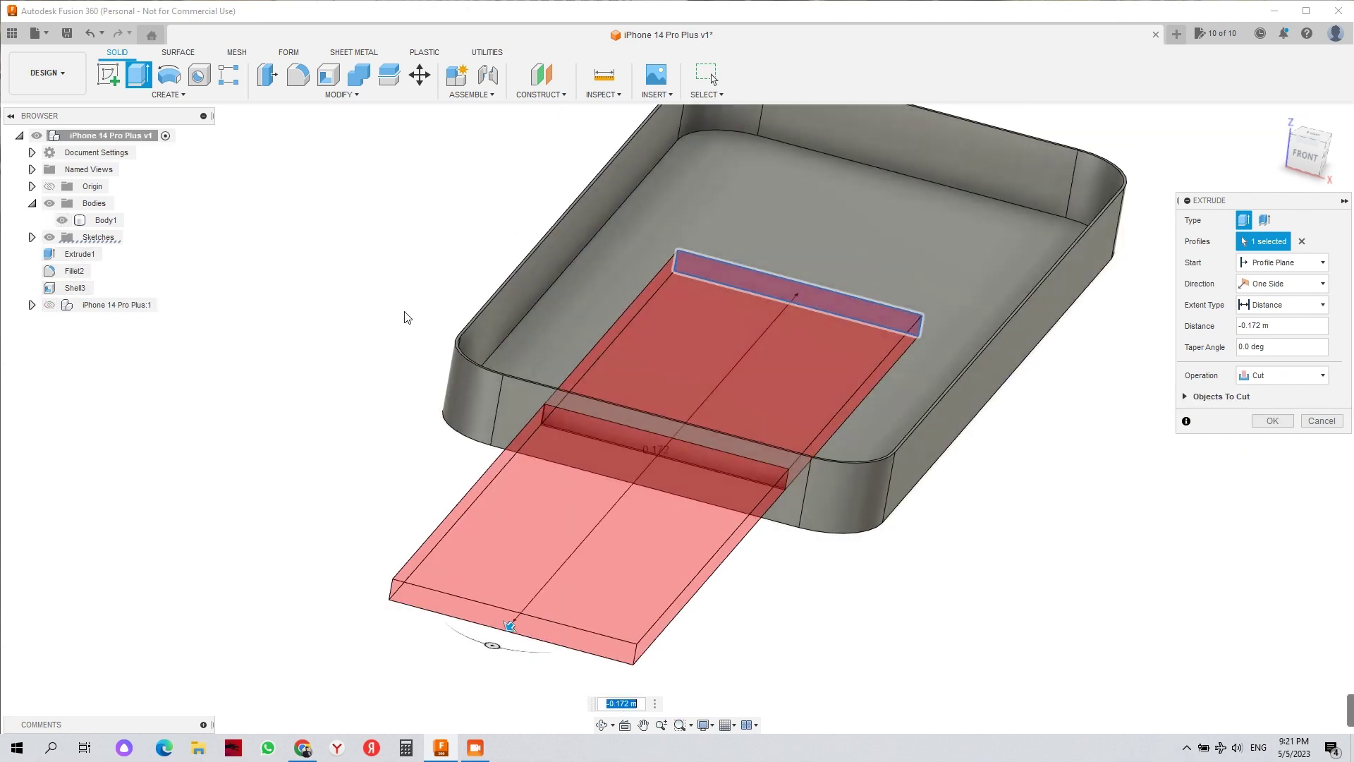
pyautogui.click(1268, 421)
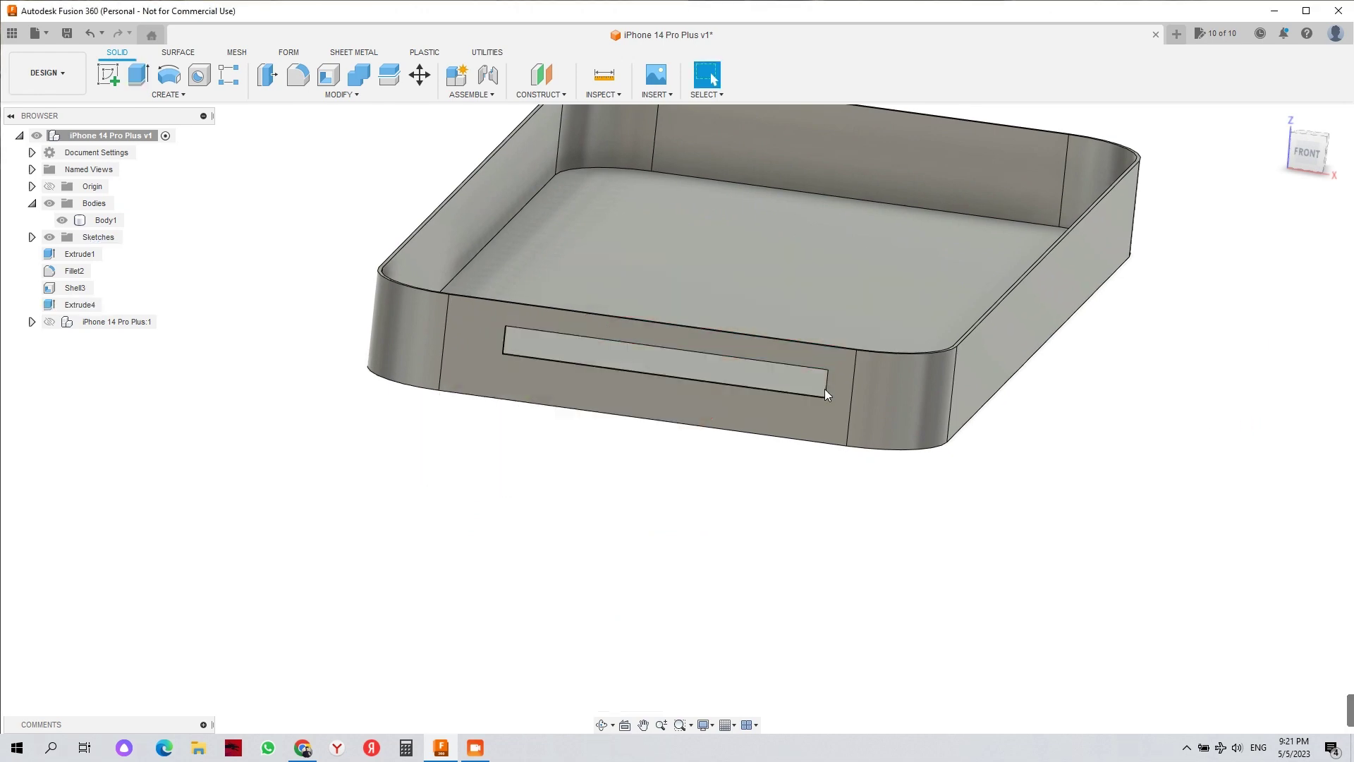
pyautogui.click(48, 322)
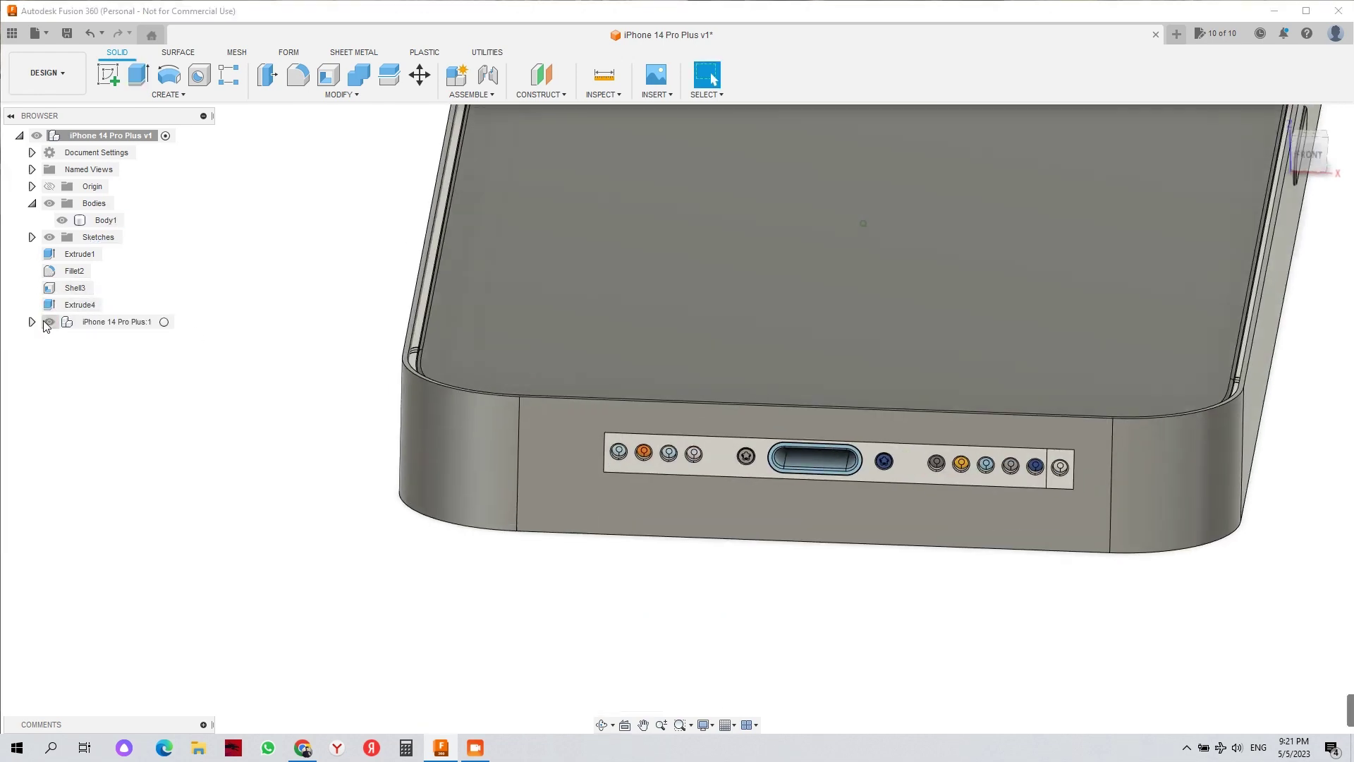
pyautogui.click(48, 322)
# - Start a fillet and select the four short corner edges of the rectangular opening in the case's front wall
pyautogui.scroll(5, 645, 510)
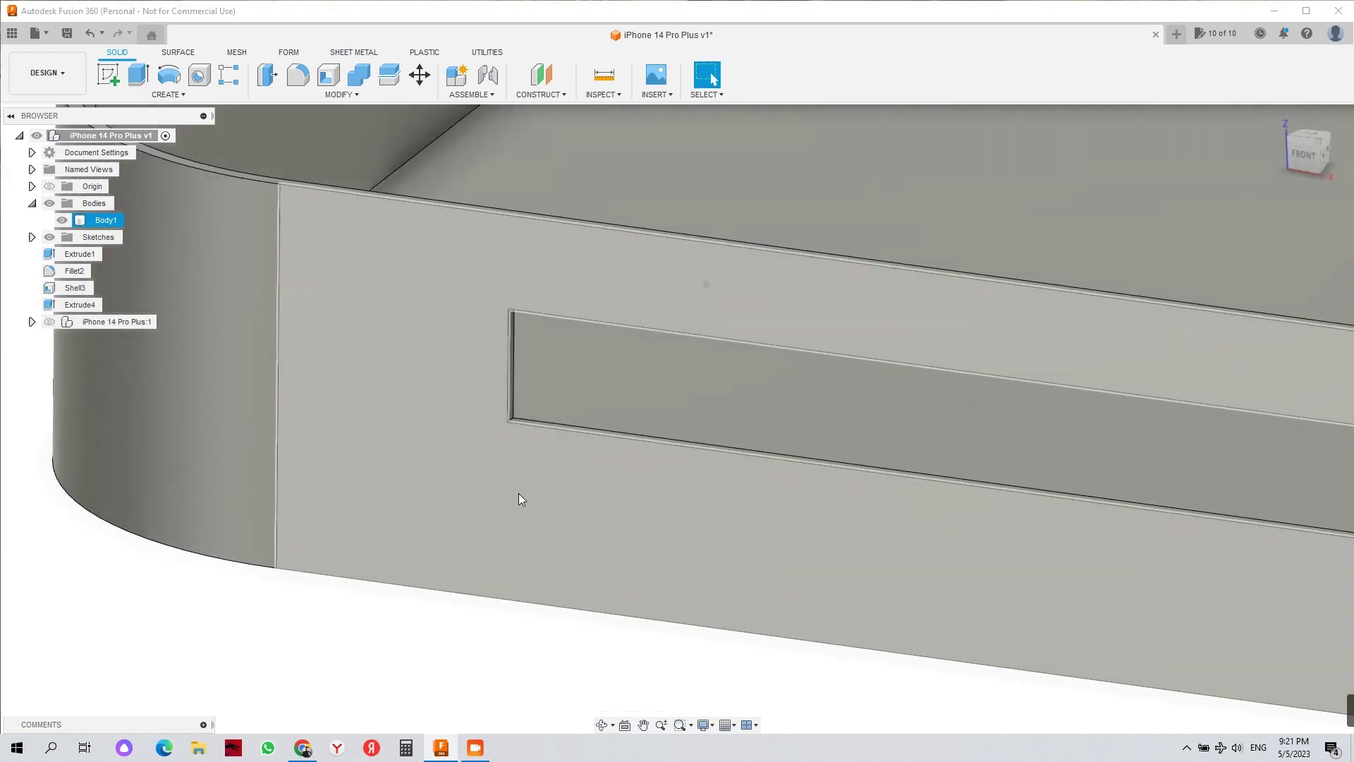
pyautogui.press('f')
pyautogui.scroll(3, 561, 404)
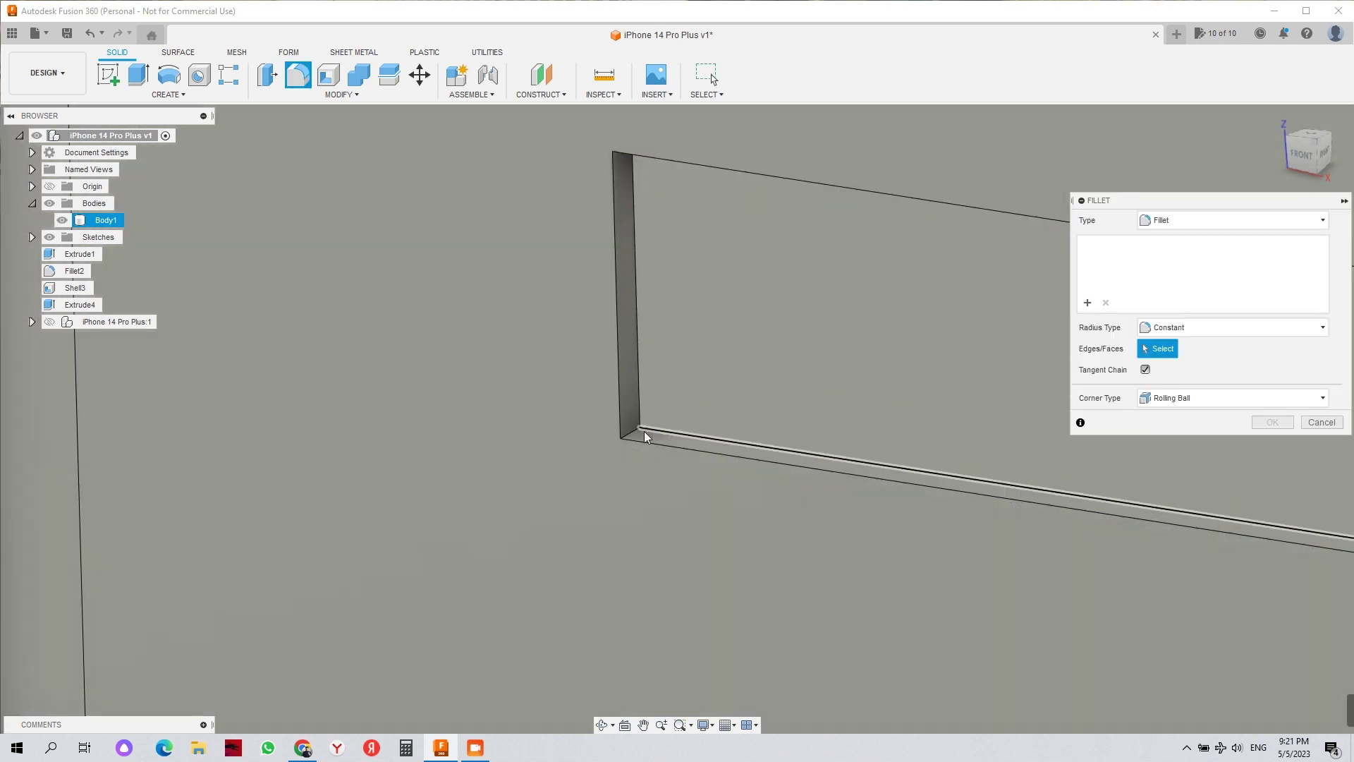
pyautogui.click(638, 432)
pyautogui.keyDown('shift'); pyautogui.moveTo(637, 432); pyautogui.dragTo(647, 217, button='middle'); pyautogui.keyUp('shift')
pyautogui.scroll(-5, 649, 218)
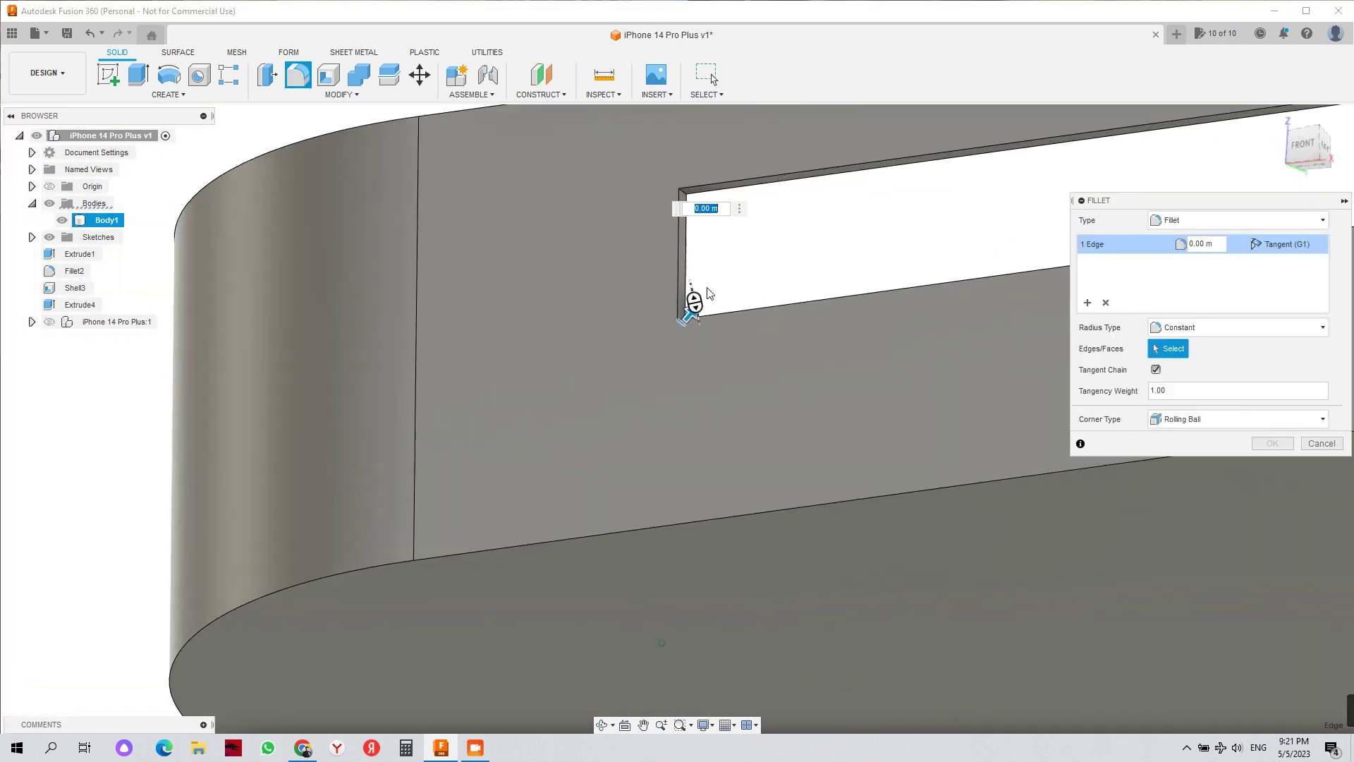
pyautogui.scroll(3, 681, 244)
pyautogui.click(682, 361)
pyautogui.keyDown('shift'); pyautogui.moveTo(682, 361); pyautogui.dragTo(934, 463, button='middle'); pyautogui.keyUp('shift')
pyautogui.scroll(3, 695, 443)
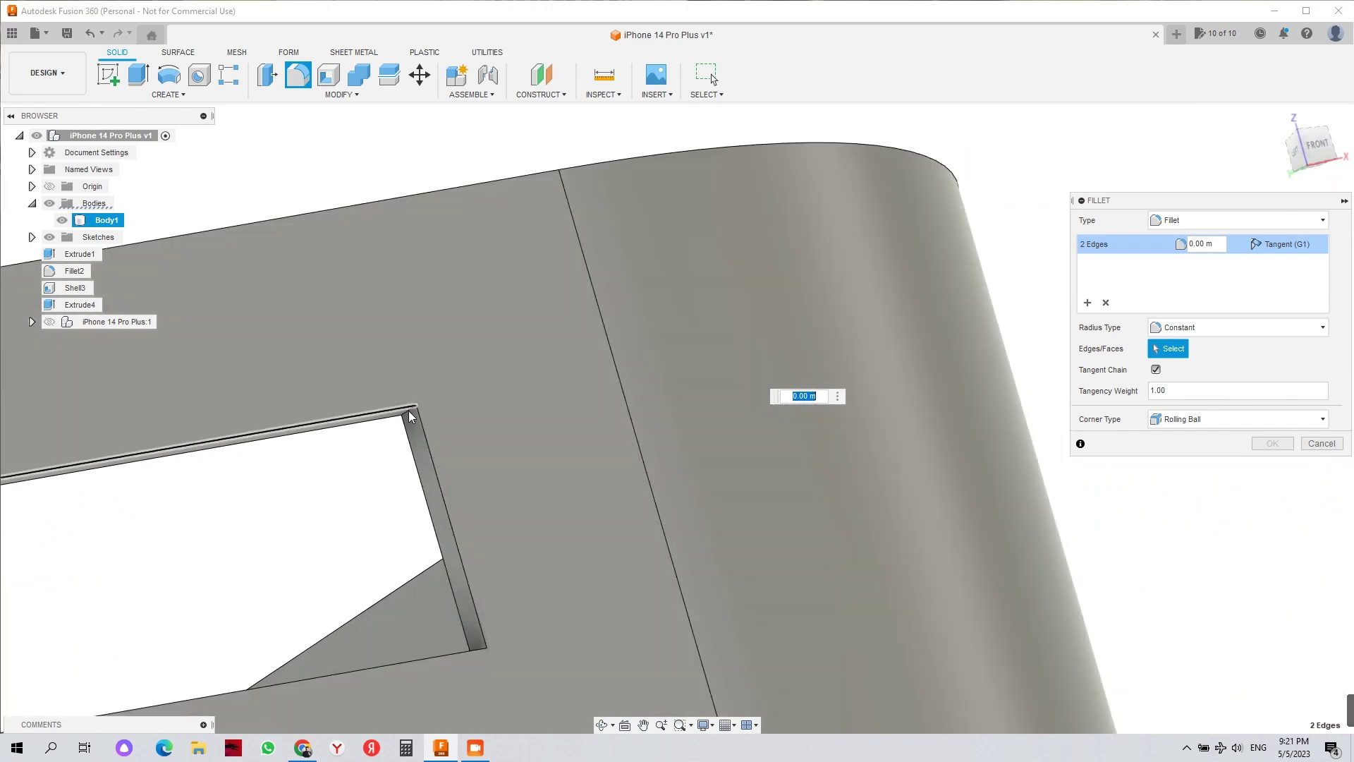
pyautogui.click(408, 411)
pyautogui.keyDown('shift'); pyautogui.moveTo(409, 411); pyautogui.dragTo(523, 543, button='middle'); pyautogui.keyUp('shift')
pyautogui.click(412, 508)
pyautogui.scroll(-4, 524, 543)
pyautogui.keyDown('shift'); pyautogui.moveTo(832, 586); pyautogui.dragTo(882, 549, button='middle'); pyautogui.keyUp('shift')
pyautogui.scroll(5, 882, 547)
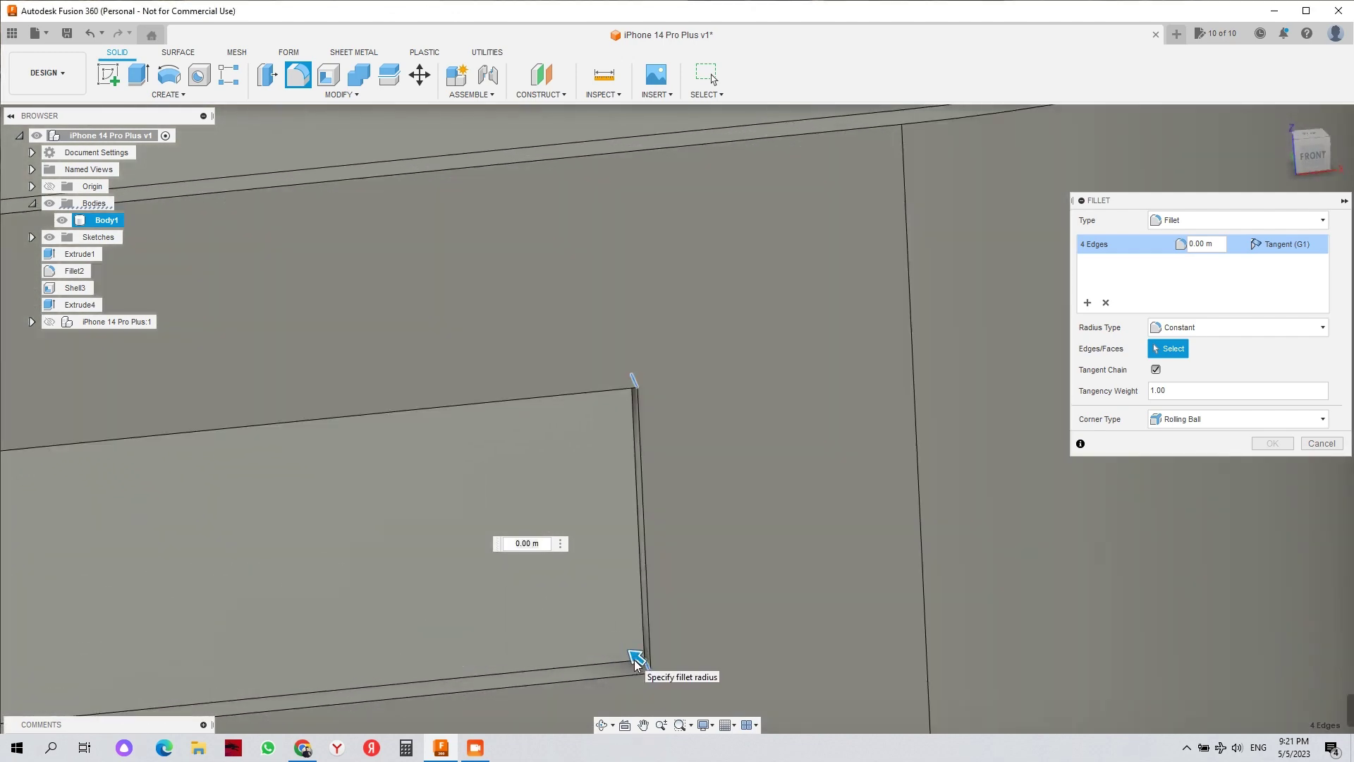
pyautogui.click(636, 662)
pyautogui.click(633, 666)
# - Remove the stray faces and the opening's long lower edge from the fillet selection, keeping only the four corner edges
pyautogui.scroll(-4, 651, 687)
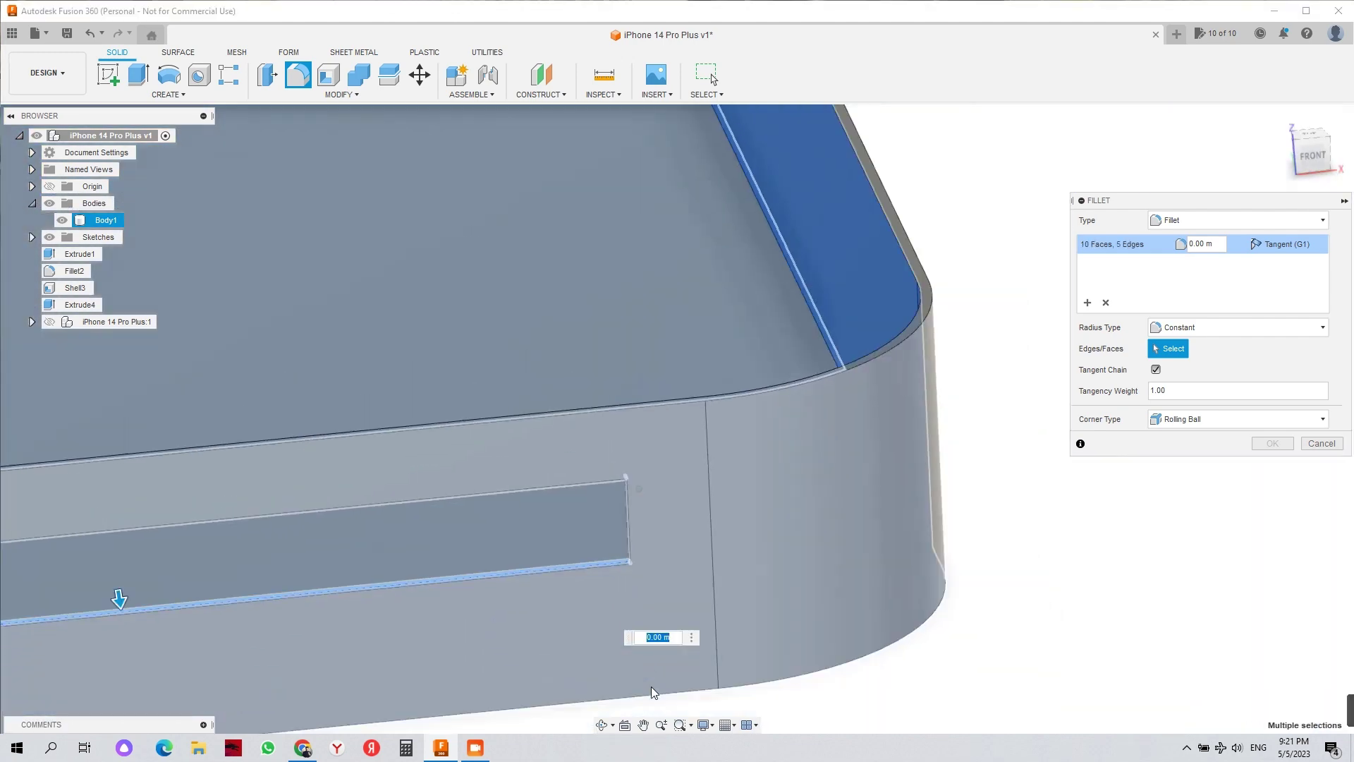
pyautogui.scroll(-5, 651, 687)
pyautogui.click(709, 391)
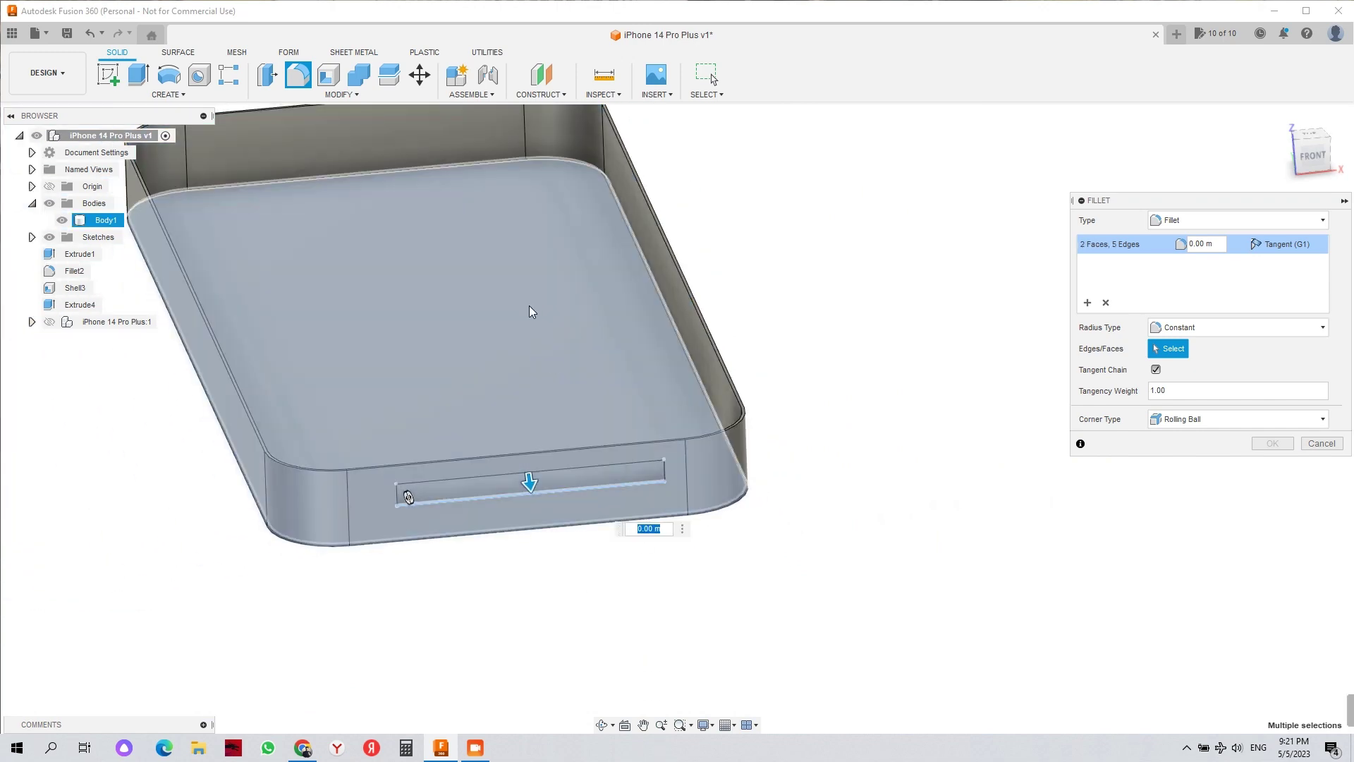
pyautogui.click(530, 310)
pyautogui.keyDown('shift'); pyautogui.moveTo(526, 374); pyautogui.dragTo(545, 522, button='middle'); pyautogui.keyUp('shift')
pyautogui.scroll(10, 450, 548)
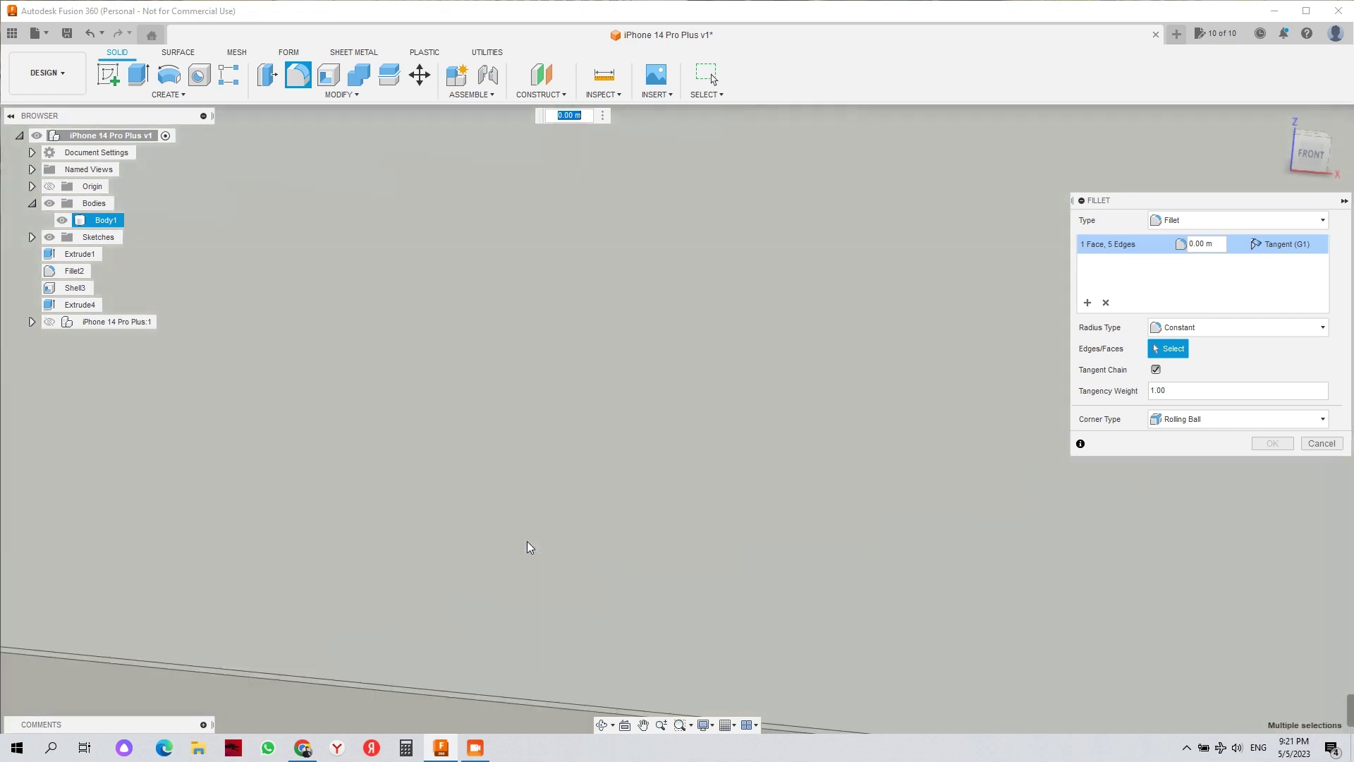
pyautogui.scroll(-4, 529, 547)
pyautogui.scroll(8, 811, 599)
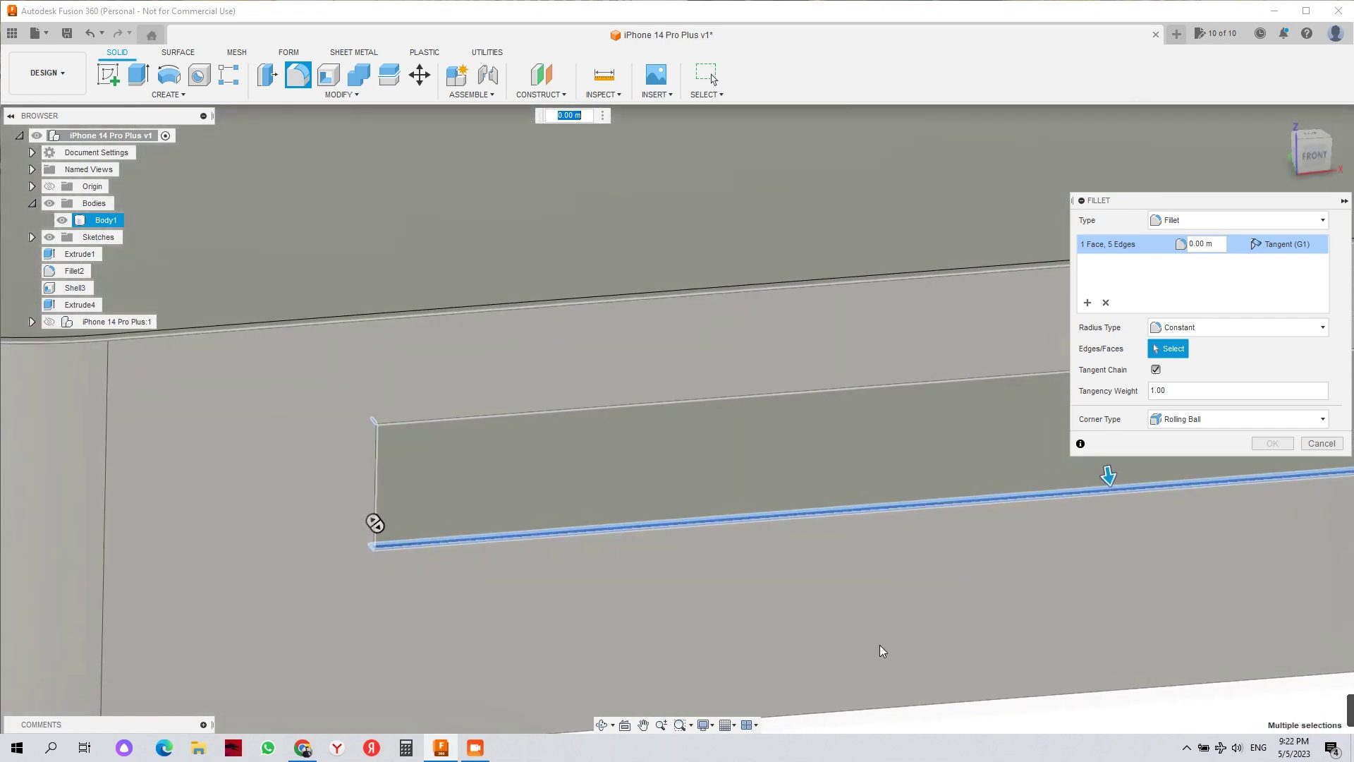
pyautogui.keyDown('shift'); pyautogui.moveTo(882, 651); pyautogui.dragTo(592, 443, button='middle'); pyautogui.keyUp('shift')
pyautogui.click(400, 466)
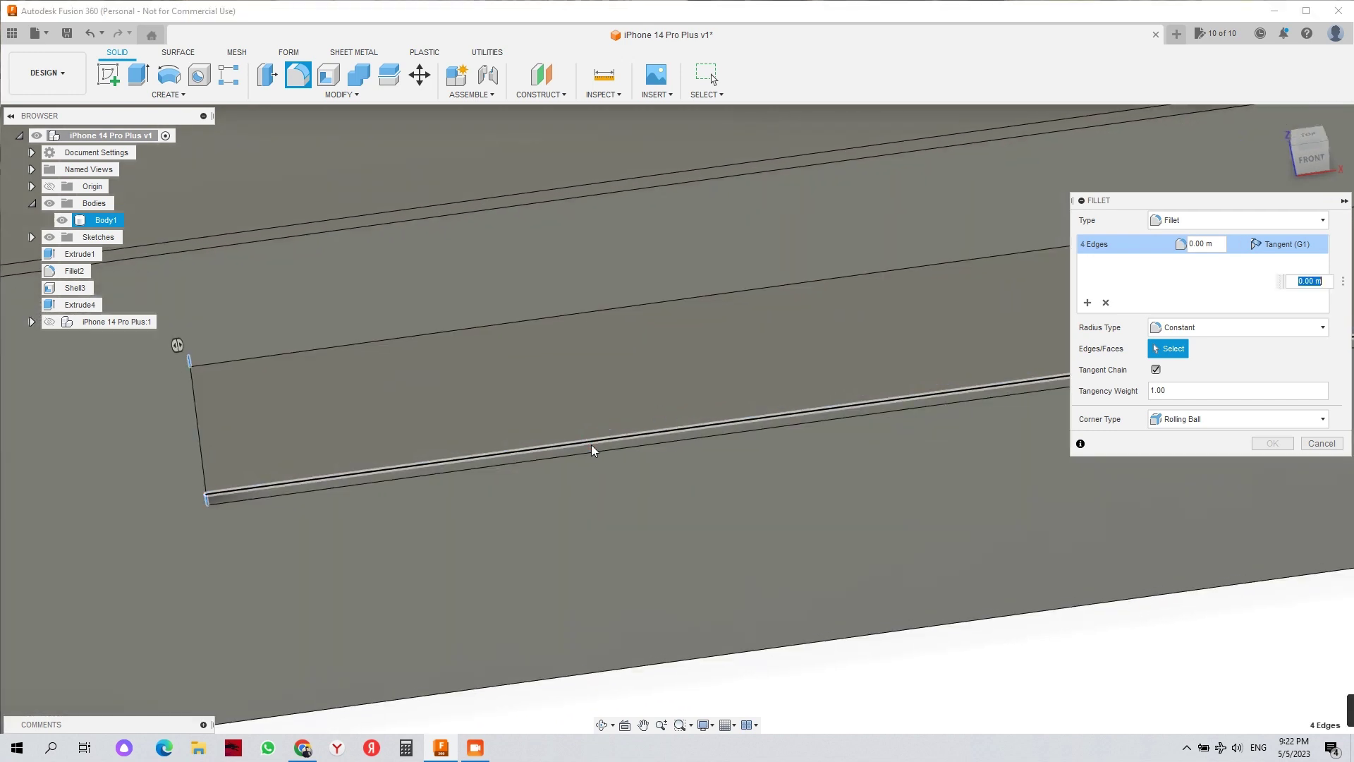
# - Set the fillet radius to 0.002 m to round the ends of the port opening, and apply it
pyautogui.scroll(-6, 591, 445)
pyautogui.scroll(4, 852, 425)
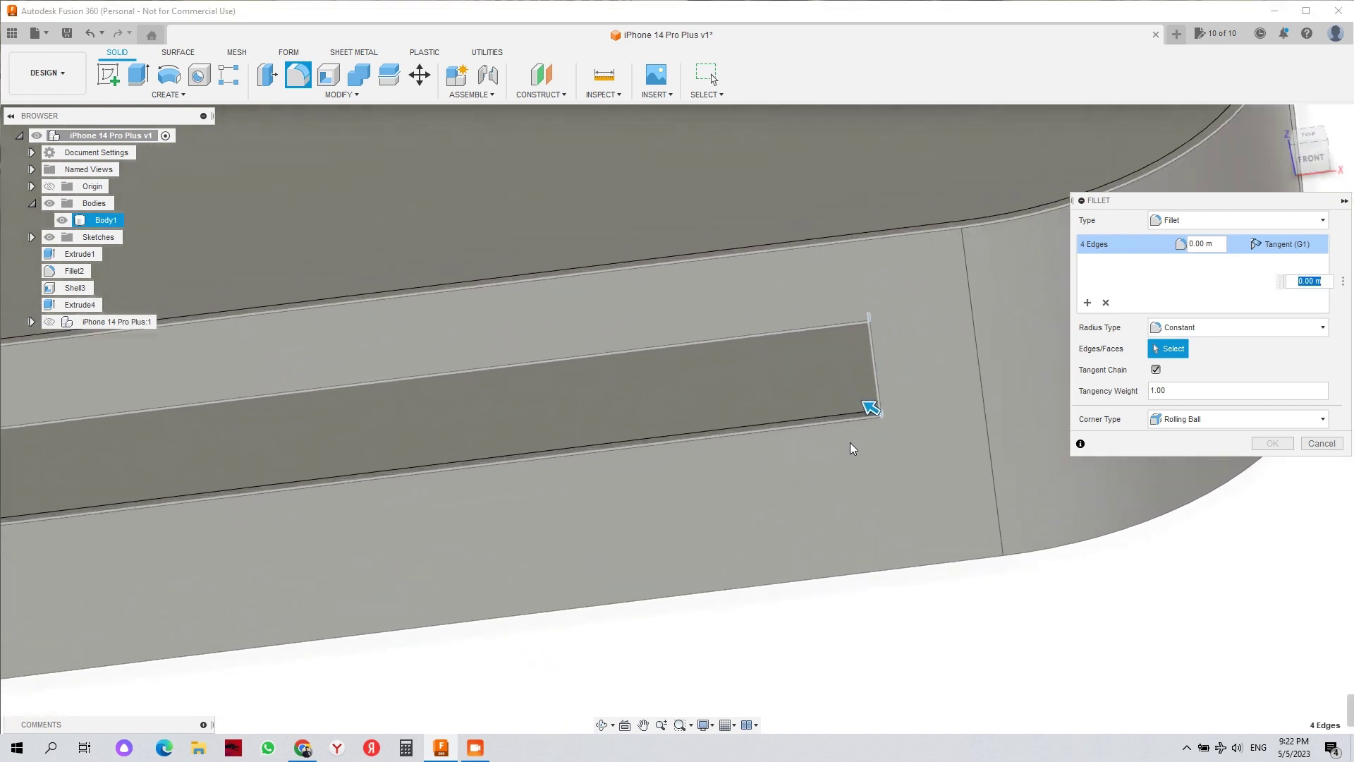
pyautogui.scroll(5, 850, 444)
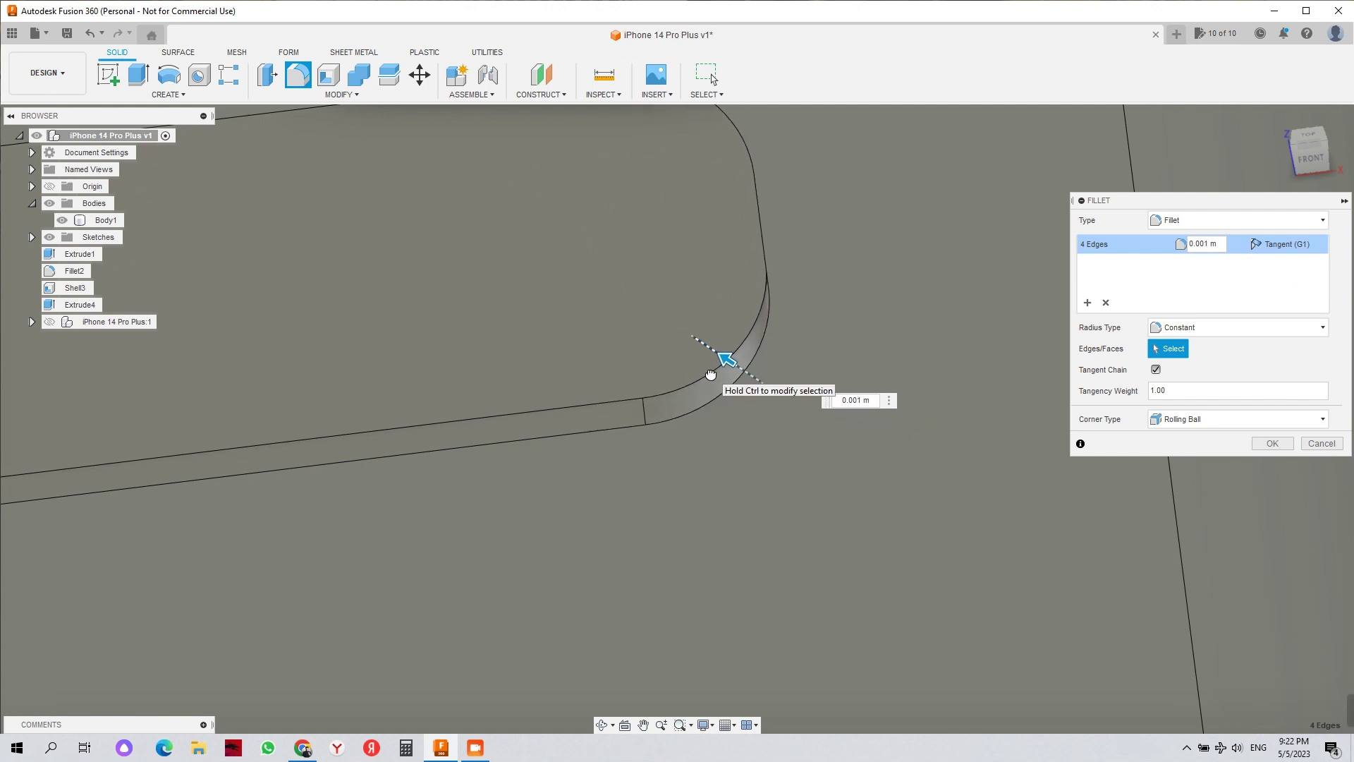
pyautogui.moveTo(710, 374); pyautogui.dragTo(706, 368)
pyautogui.scroll(-6, 683, 426)
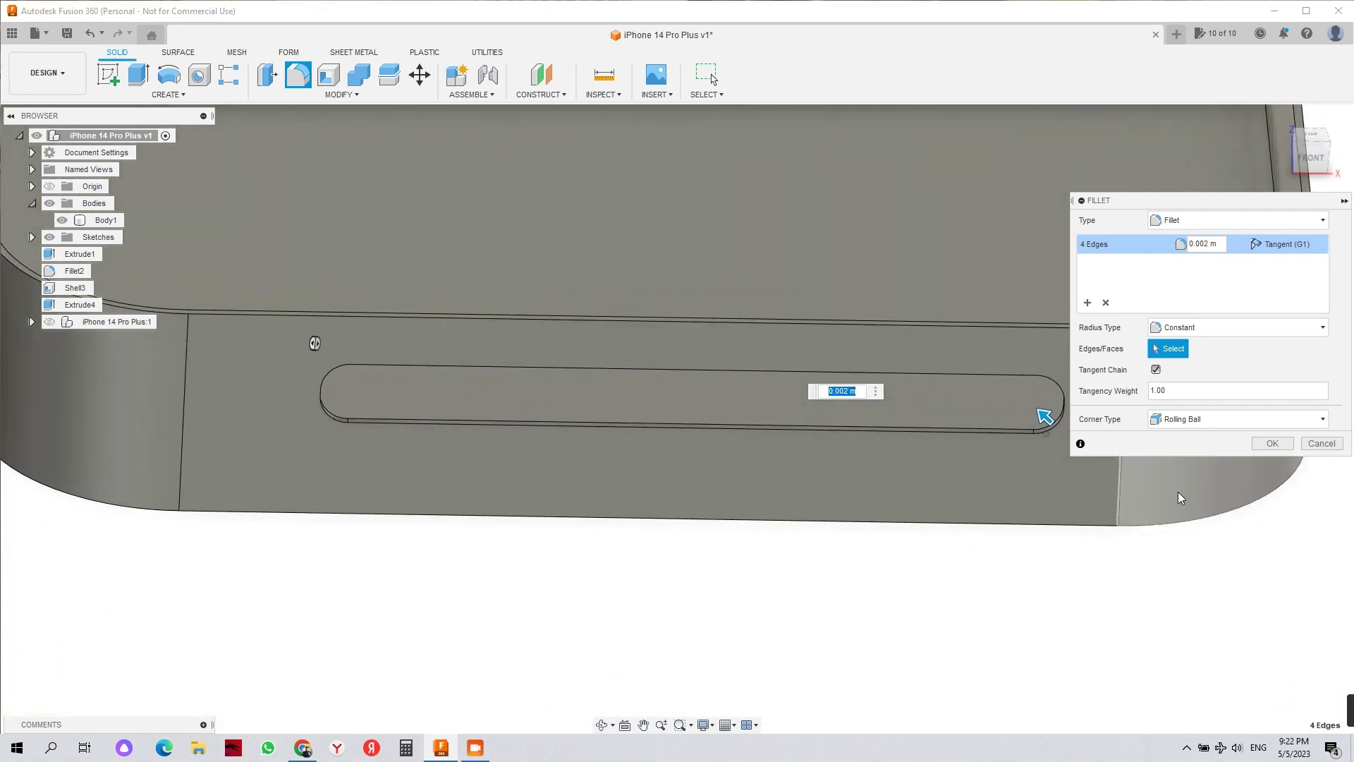
pyautogui.click(1270, 443)
pyautogui.scroll(-2, 425, 345)
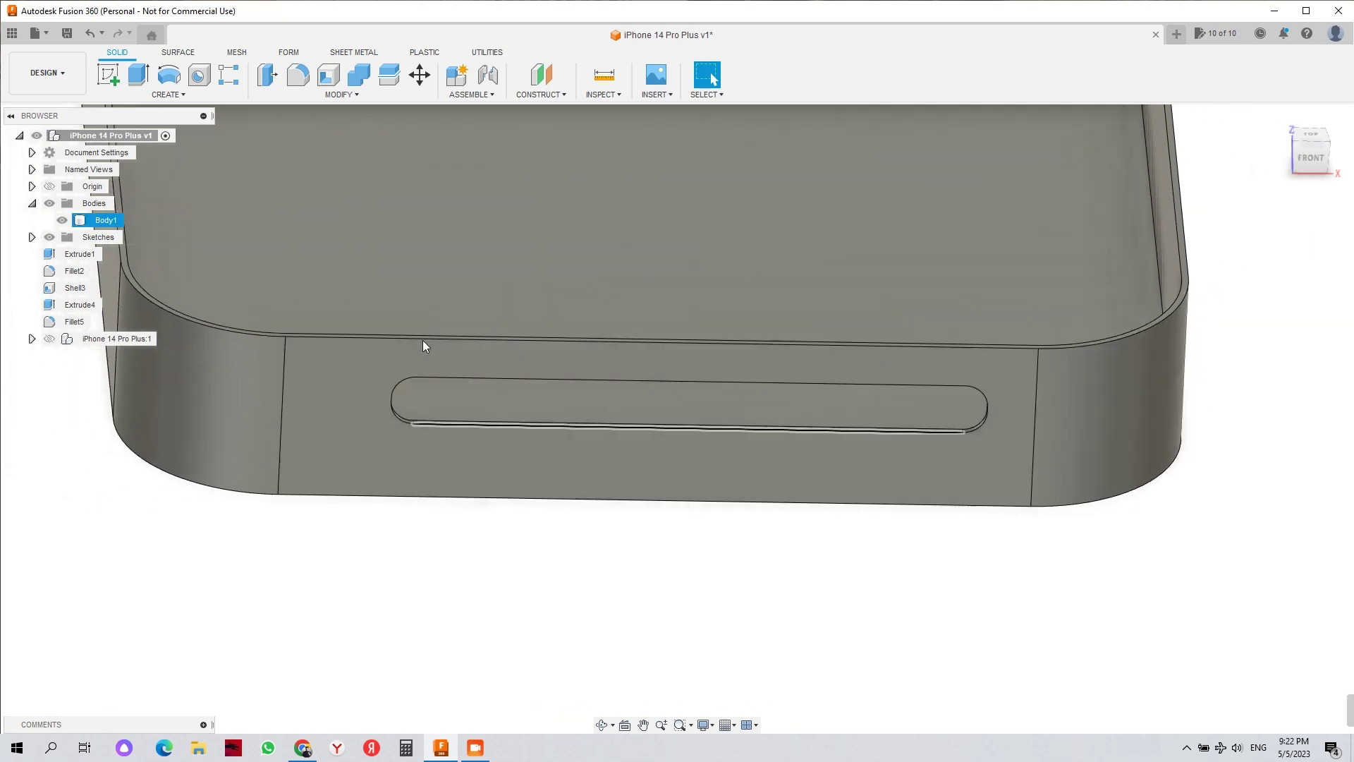
# - Show the phone component inside the case to check the rounded opening against the port and speaker holes
pyautogui.click(51, 340)
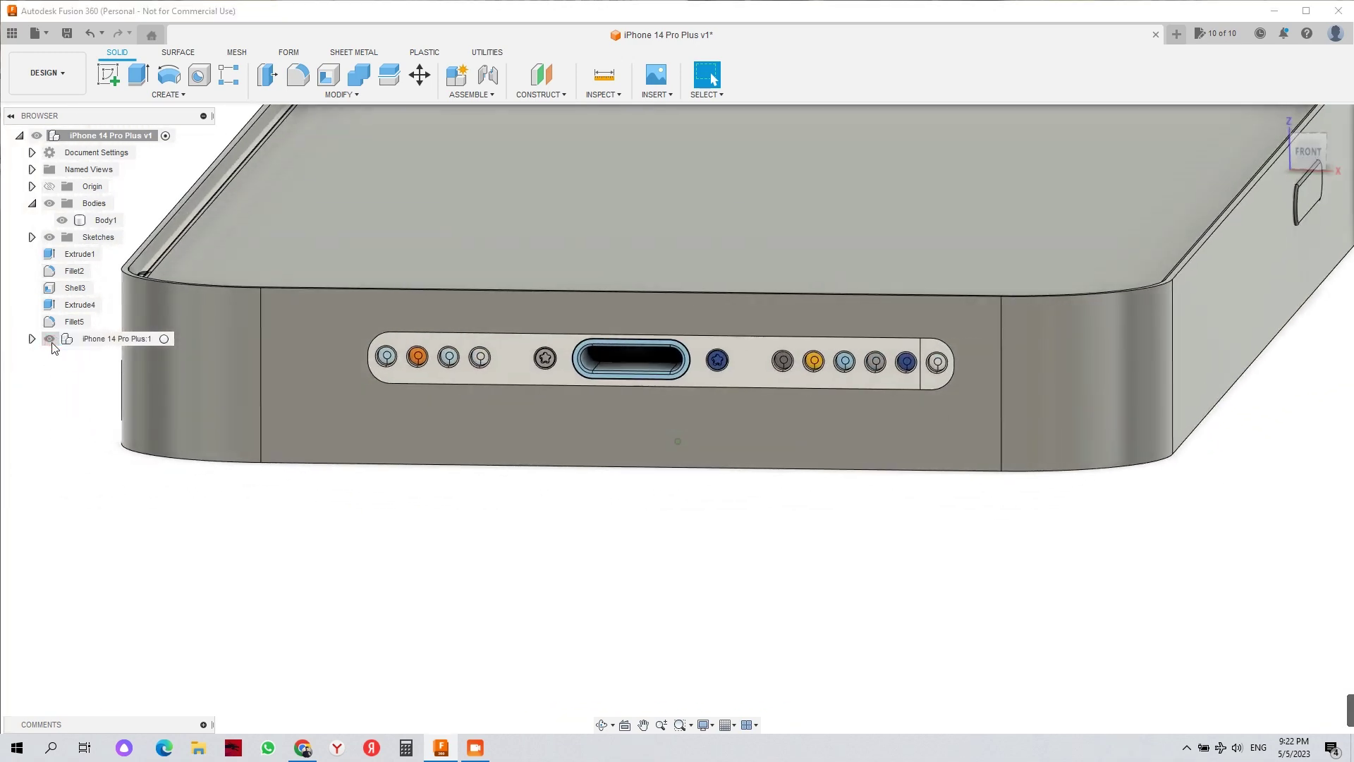
pyautogui.click(50, 340)
pyautogui.click(51, 339)
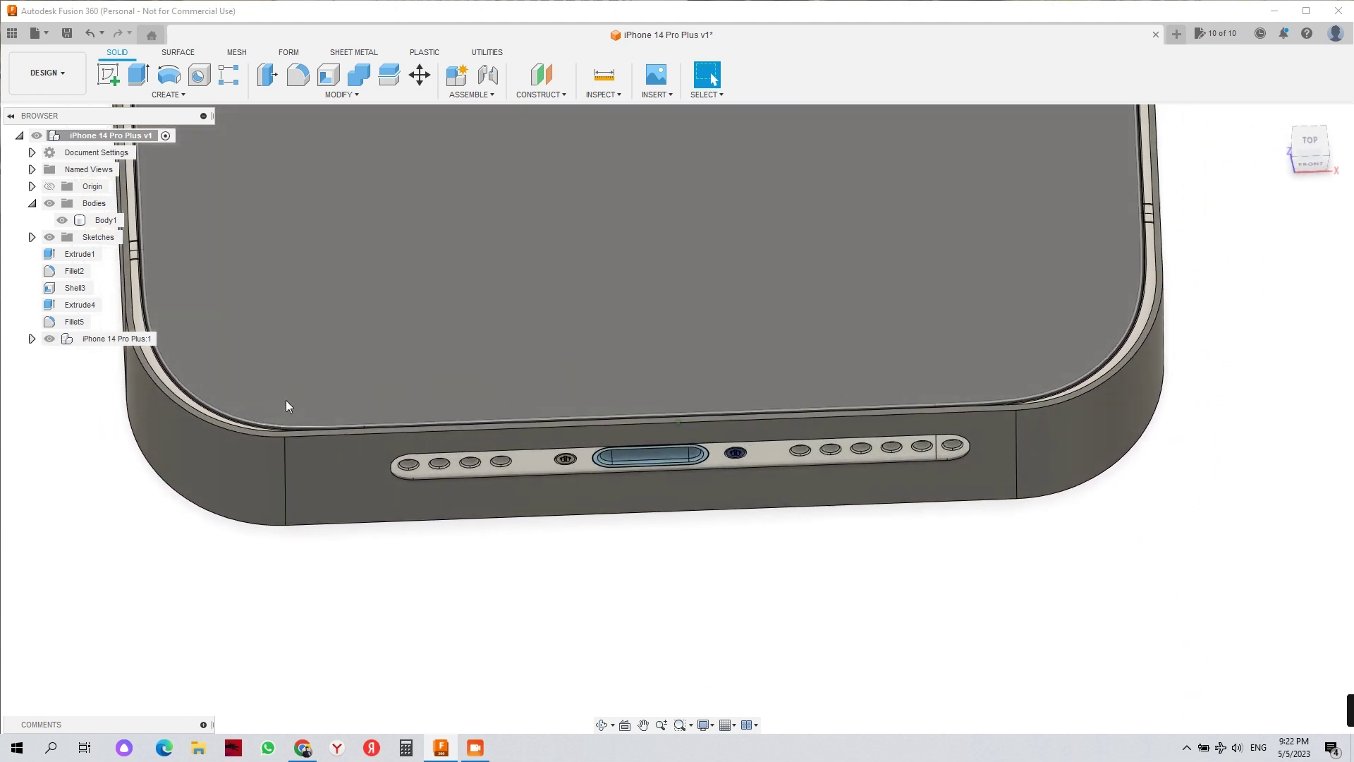
# - Try to offset the case's outer front face outward by 0.001 m
pyautogui.click(310, 458)
pyautogui.rightClick(311, 459)
pyautogui.click(331, 435)
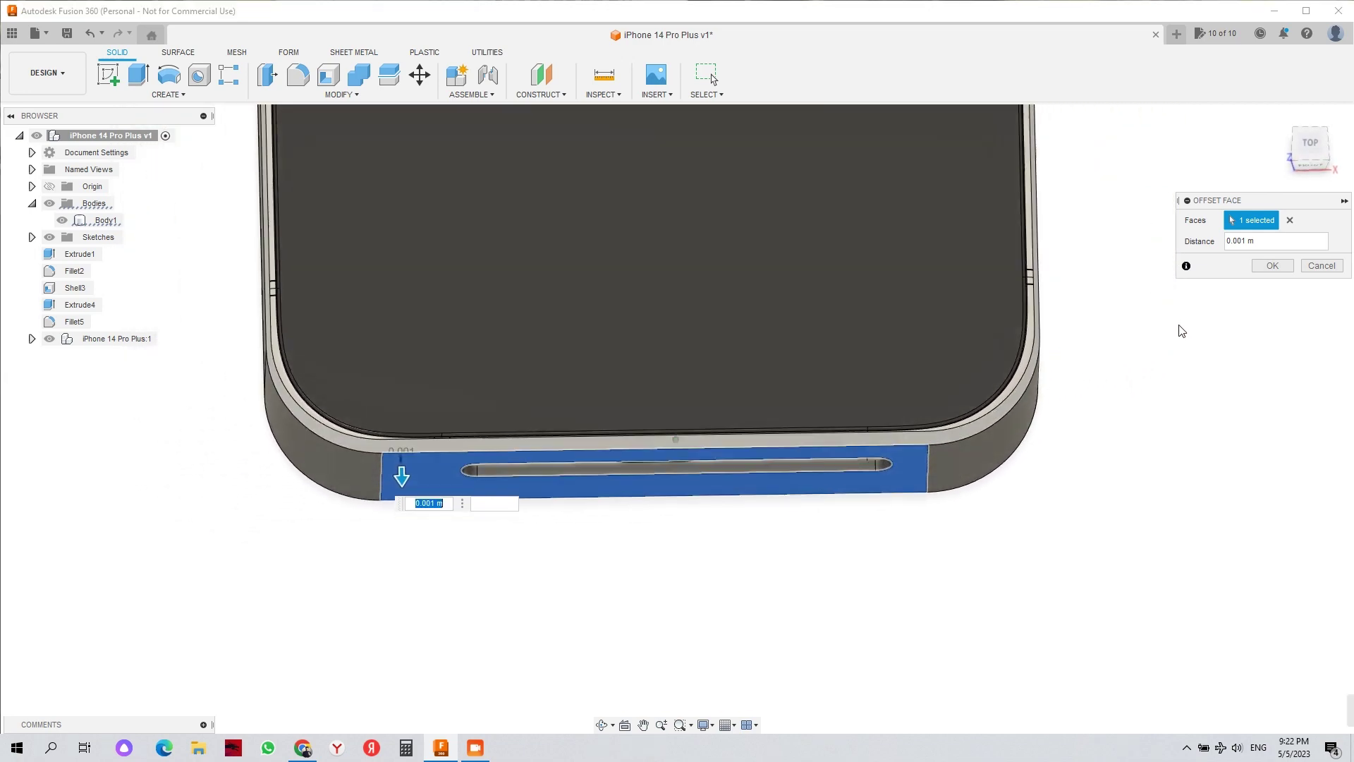
pyautogui.click(1273, 268)
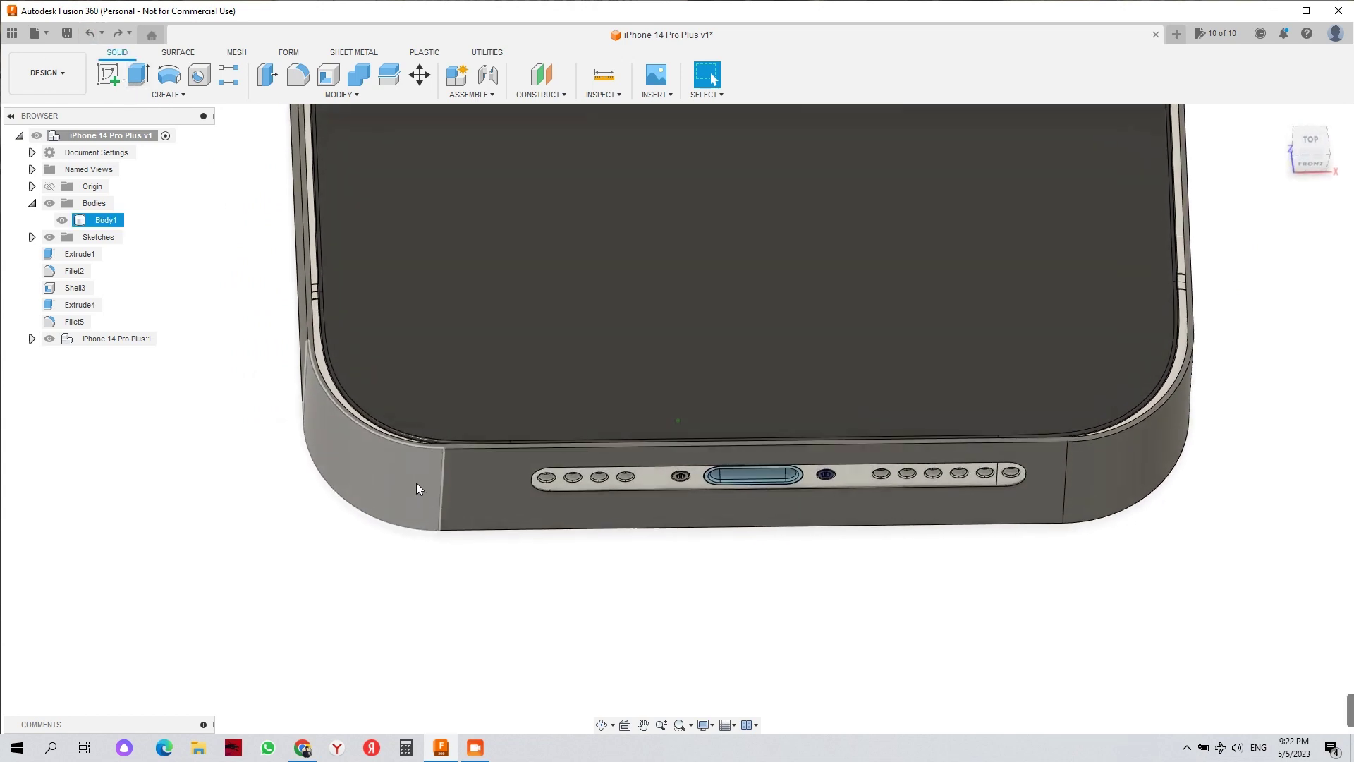
# - Thicken the case wall by press-pulling its outer face around the port opening outward by 0.001 m
pyautogui.click(455, 495)
pyautogui.rightClick(455, 495)
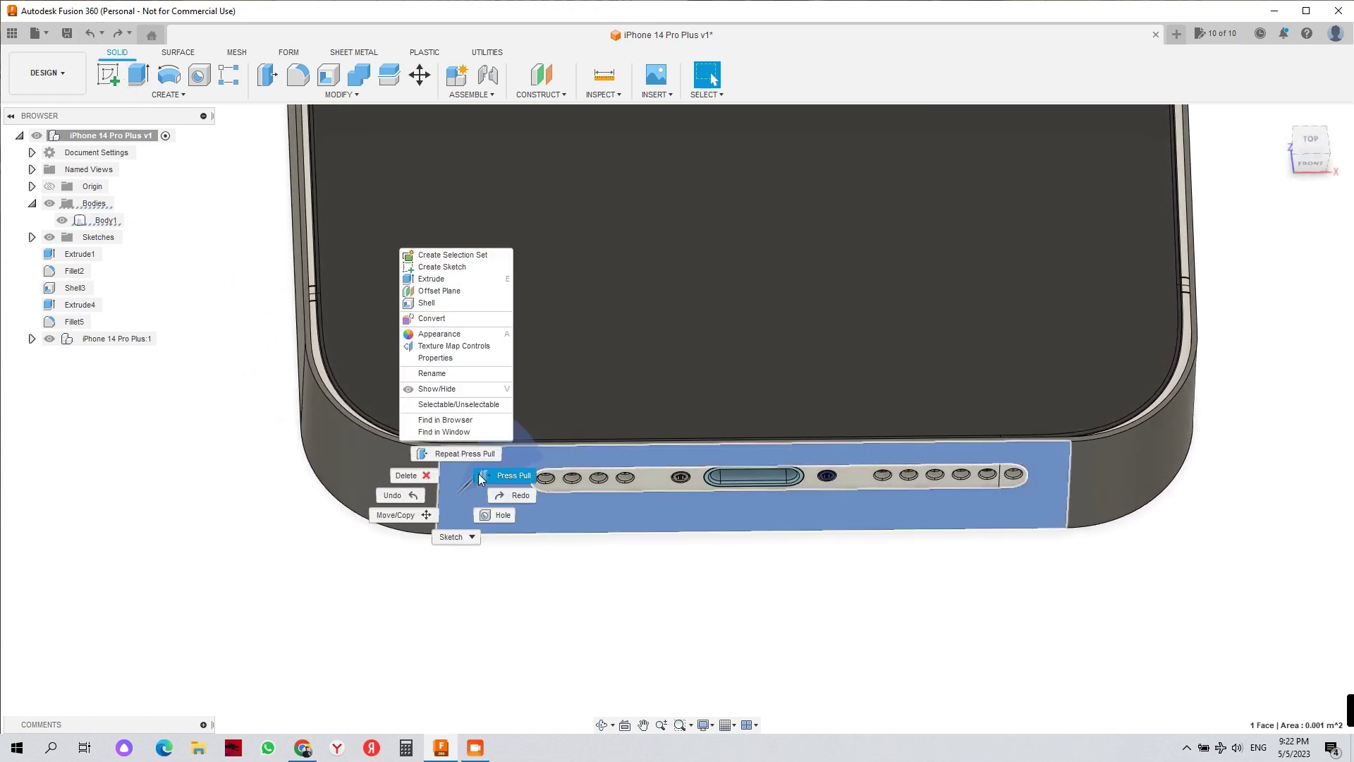
pyautogui.click(482, 474)
pyautogui.moveTo(456, 506); pyautogui.dragTo(459, 511)
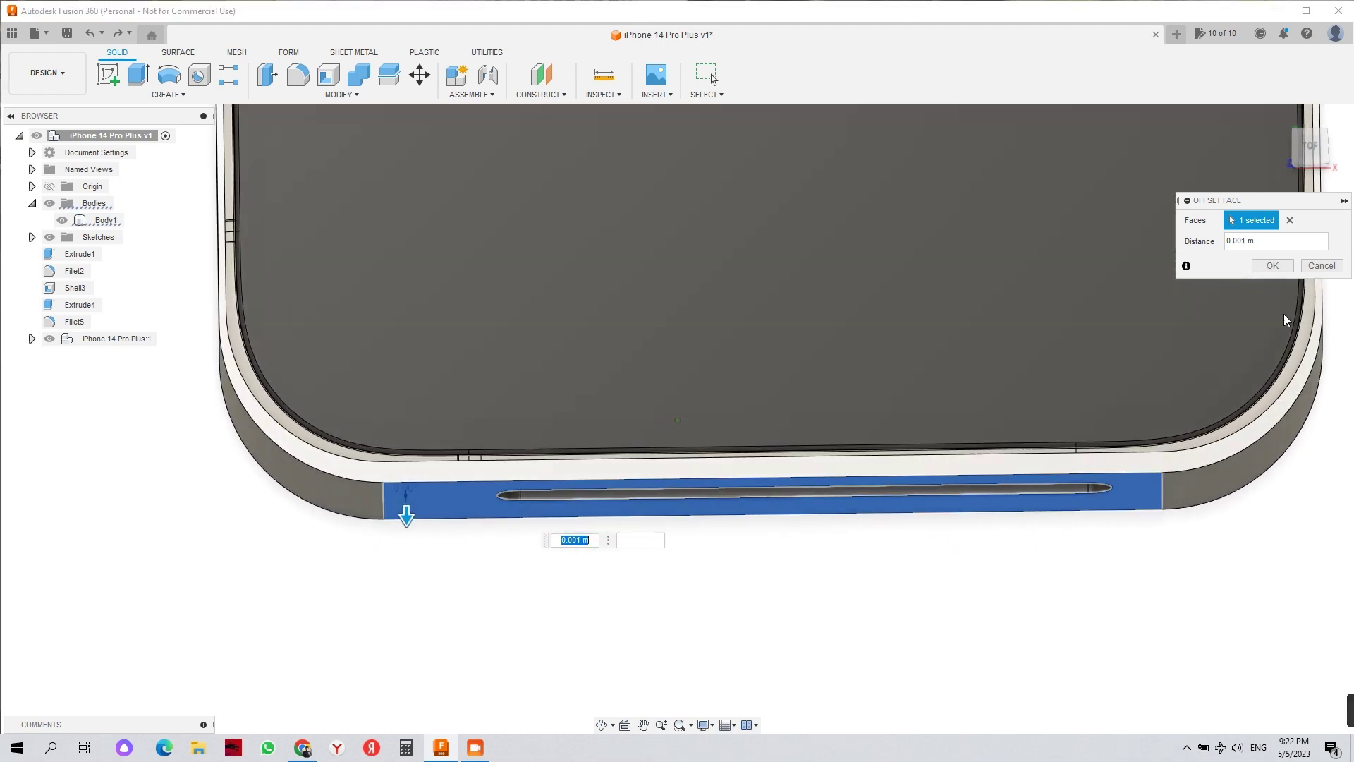
pyautogui.click(1273, 263)
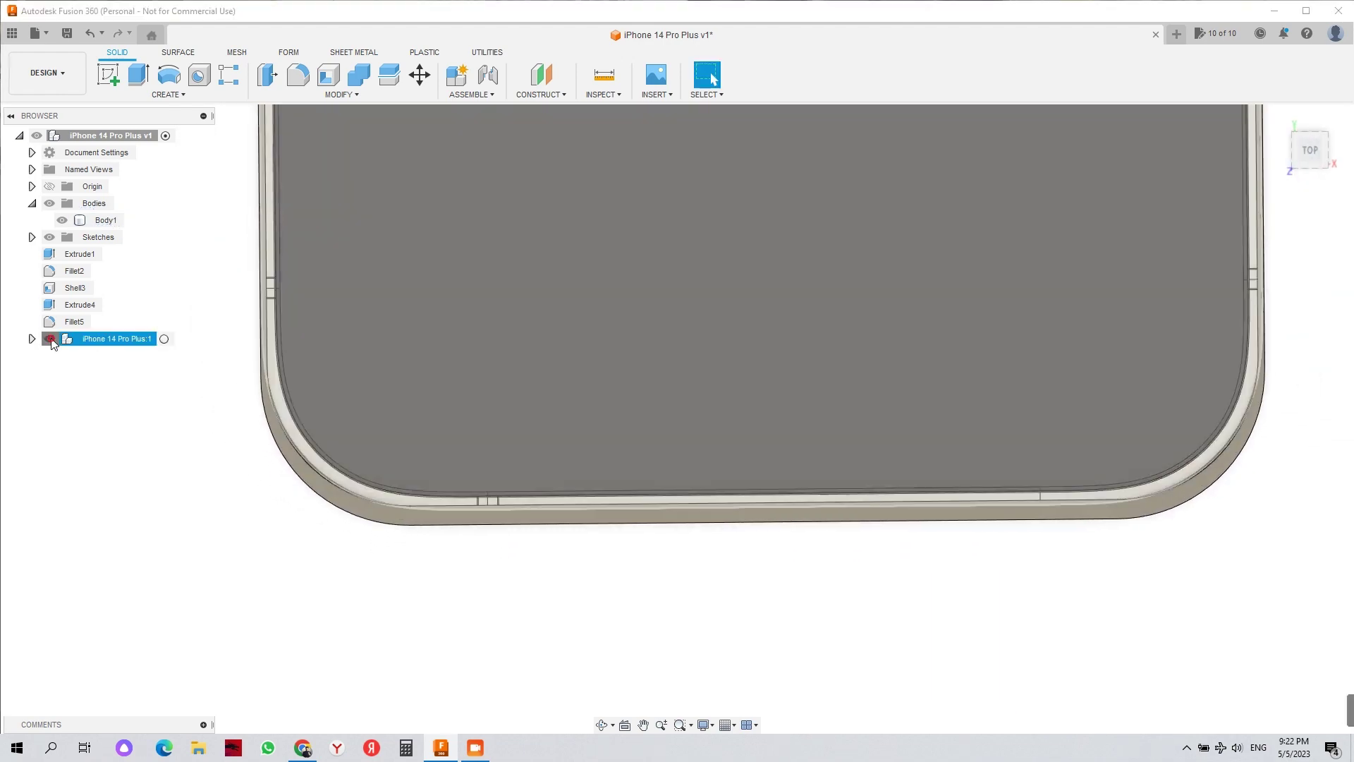
# - Hide the phone component and try to offset the case's inner wall face around the port opening by -0.001 m
pyautogui.click(50, 340)
pyautogui.keyDown('shift'); pyautogui.moveTo(380, 529); pyautogui.dragTo(395, 607, button='middle'); pyautogui.keyUp('shift')
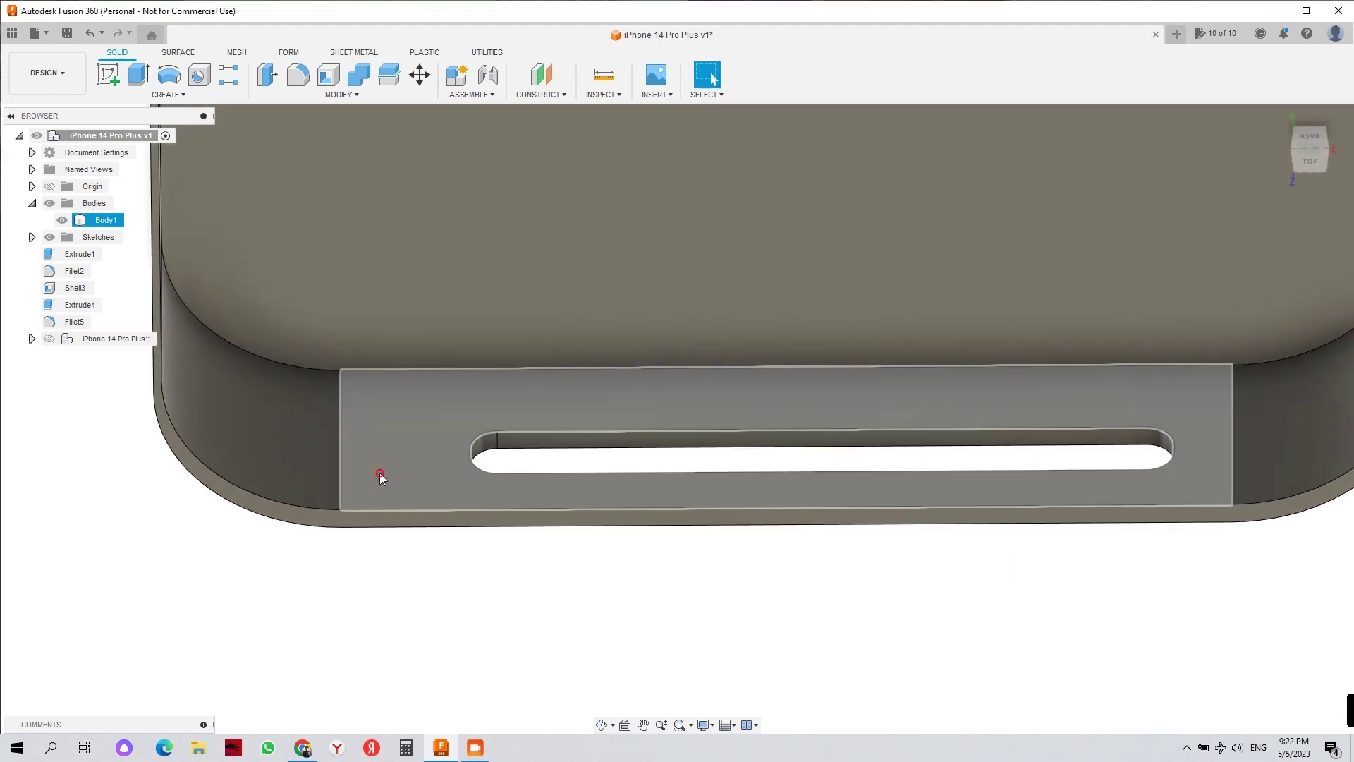
pyautogui.click(379, 472)
pyautogui.rightClick(380, 473)
pyautogui.click(432, 452)
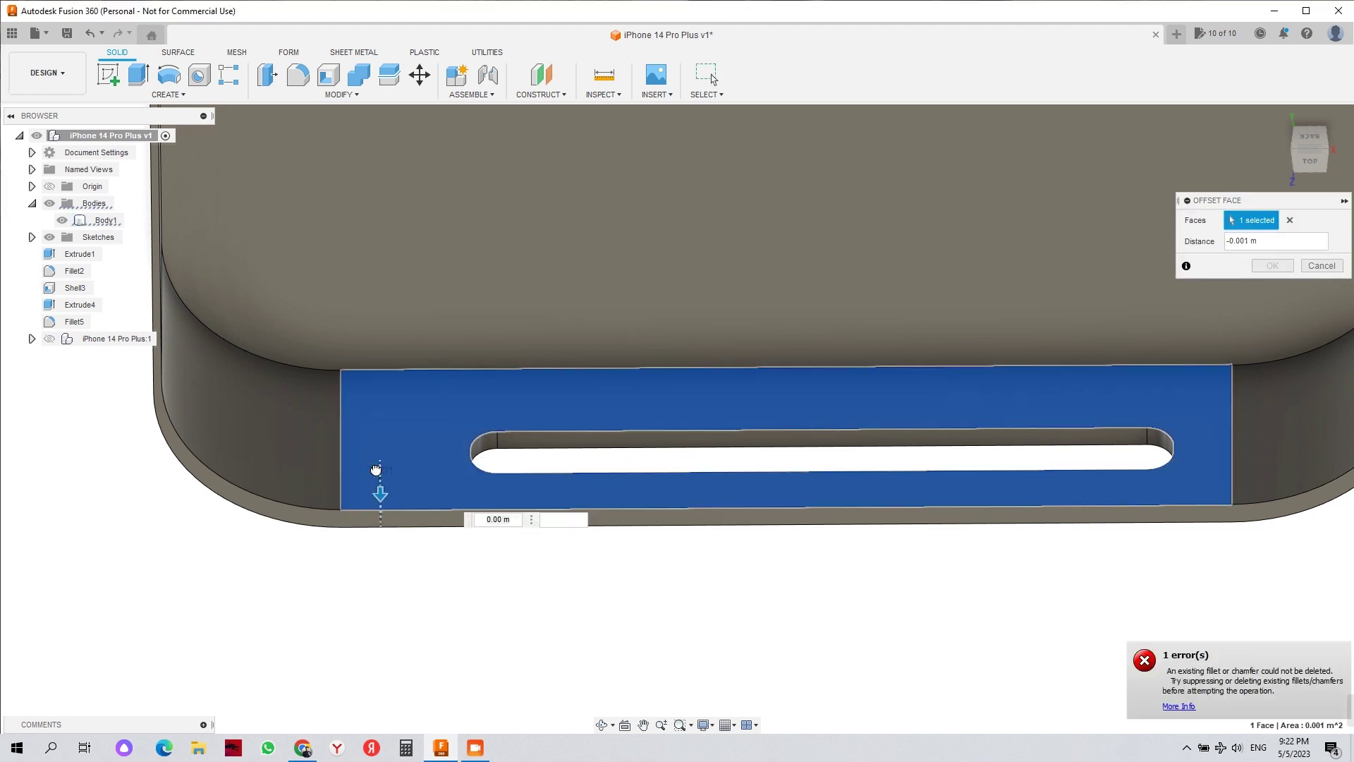
pyautogui.moveTo(376, 469); pyautogui.dragTo(377, 474)
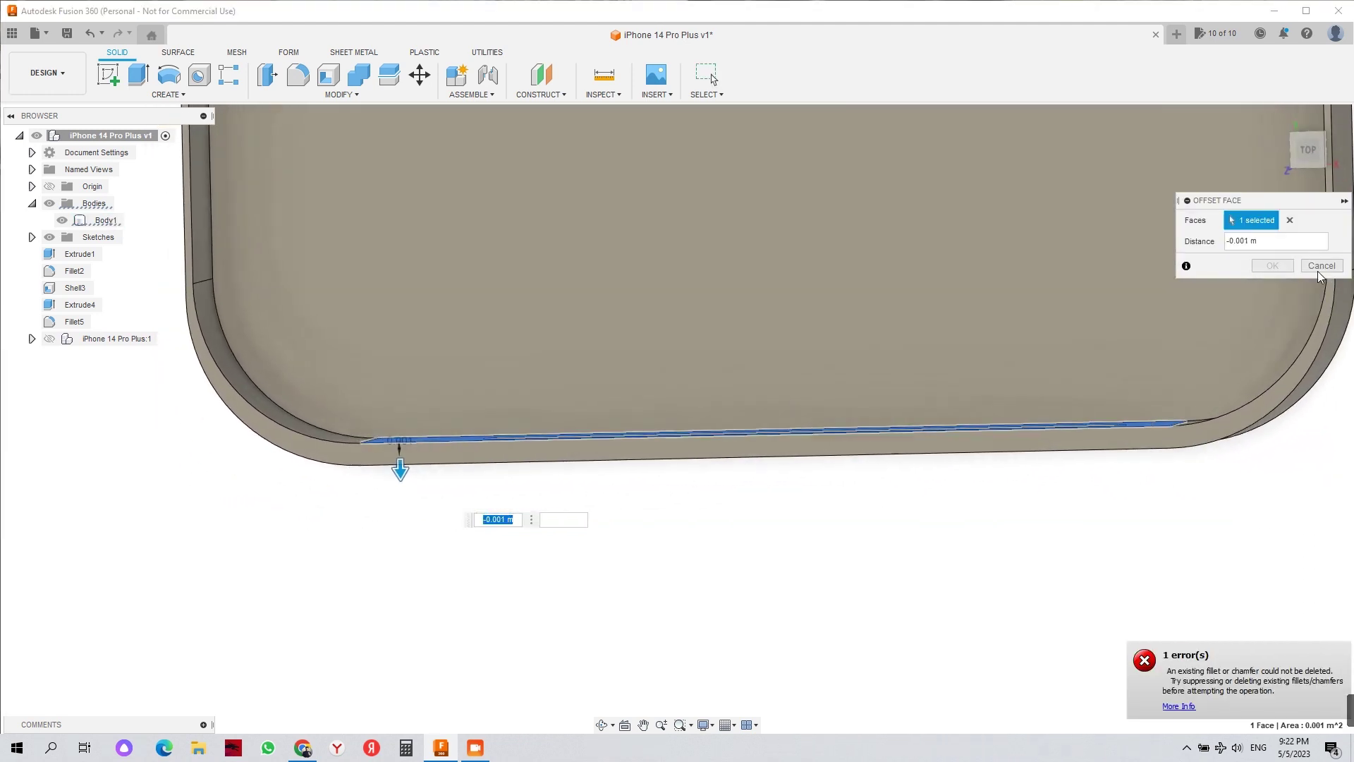
pyautogui.click(1312, 266)
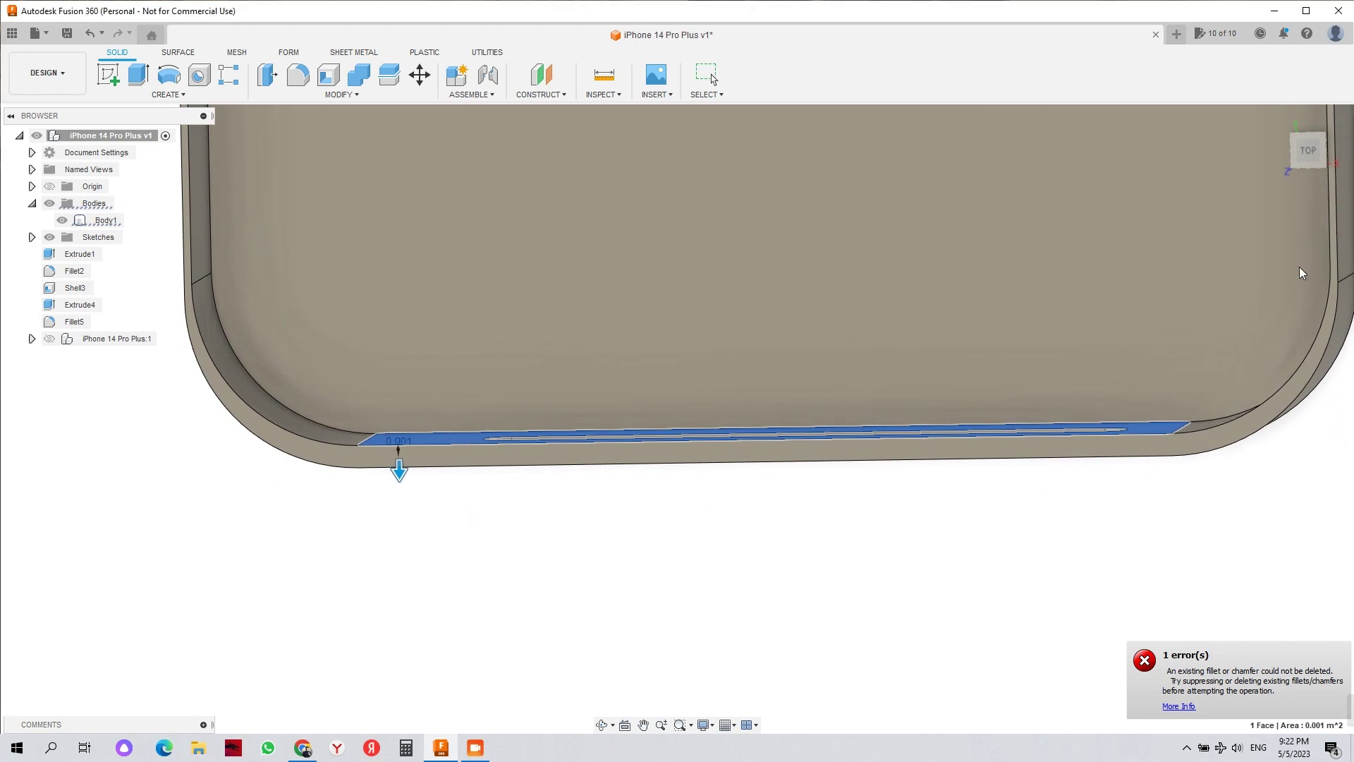
# - Try to offset the inner port wall face together with neighbouring faces, including the adjoining rounded corner, and cancel the offset
pyautogui.scroll(3, 461, 481)
pyautogui.rightClick(463, 458)
pyautogui.click(505, 435)
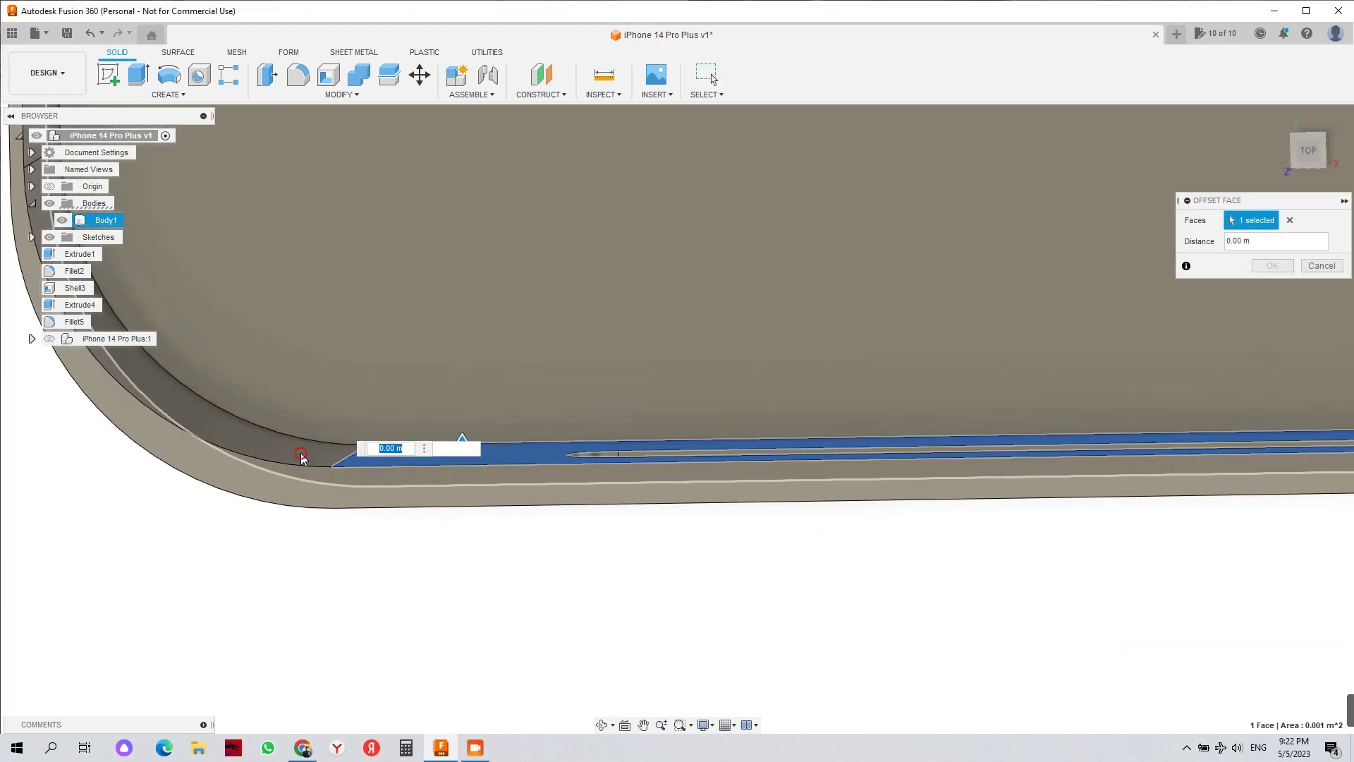
pyautogui.click(301, 455)
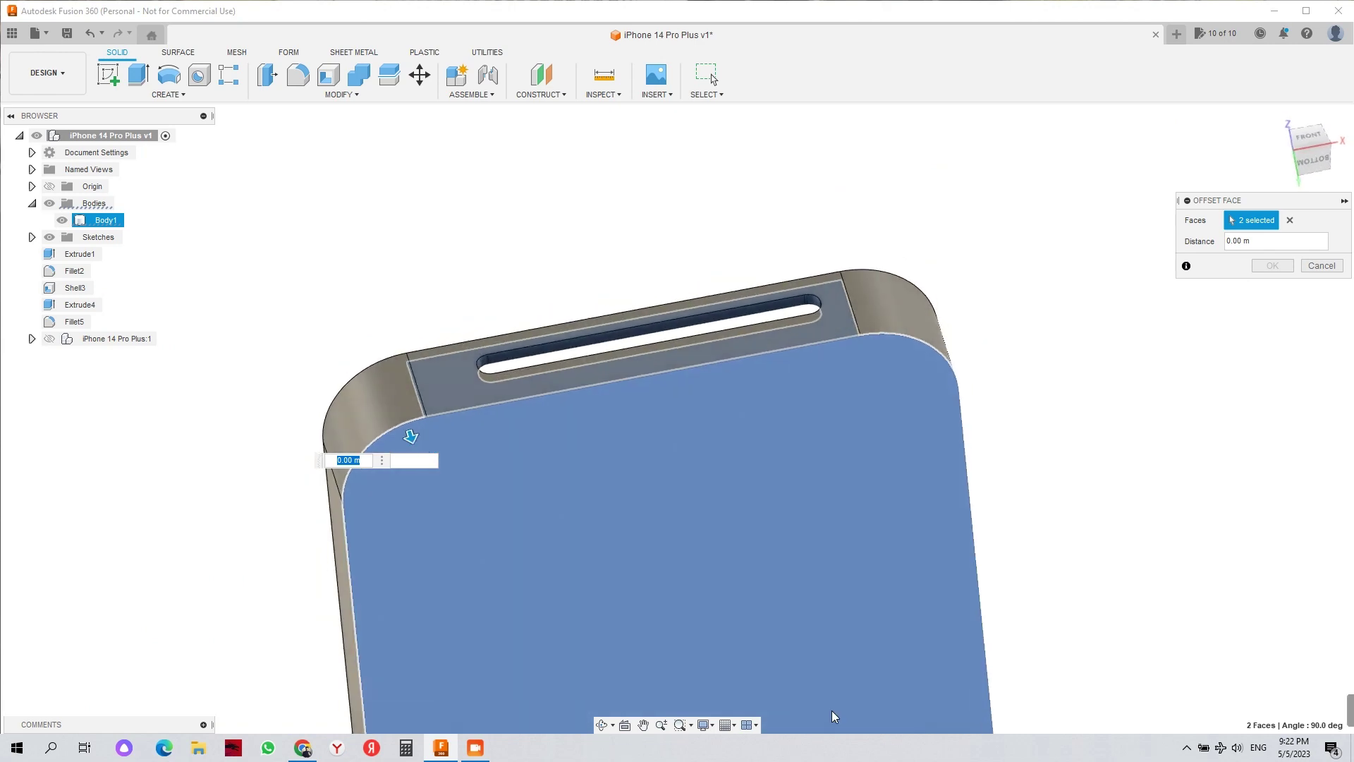
pyautogui.keyDown('shift'); pyautogui.moveTo(831, 709); pyautogui.dragTo(1073, 325, button='middle'); pyautogui.keyUp('shift')
pyautogui.click(674, 497)
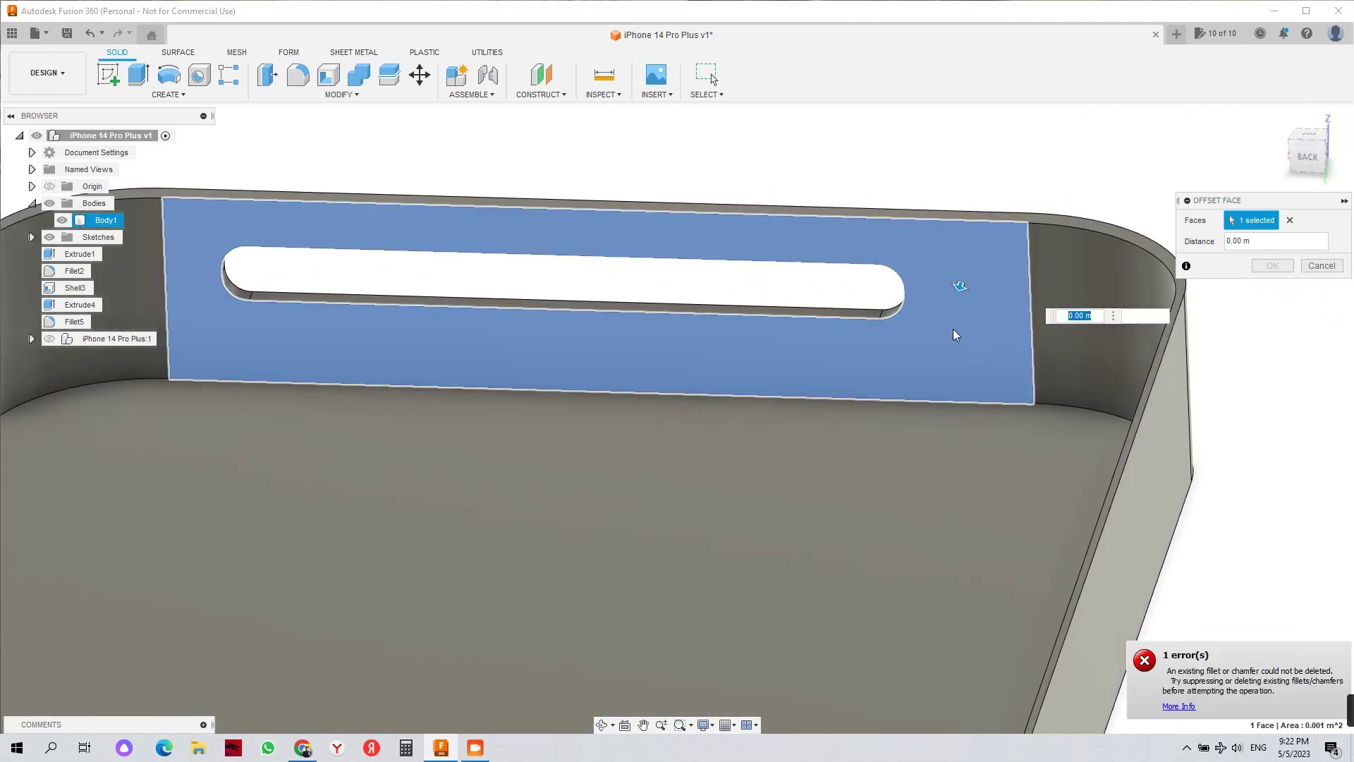
pyautogui.click(953, 329)
pyautogui.click(1110, 293)
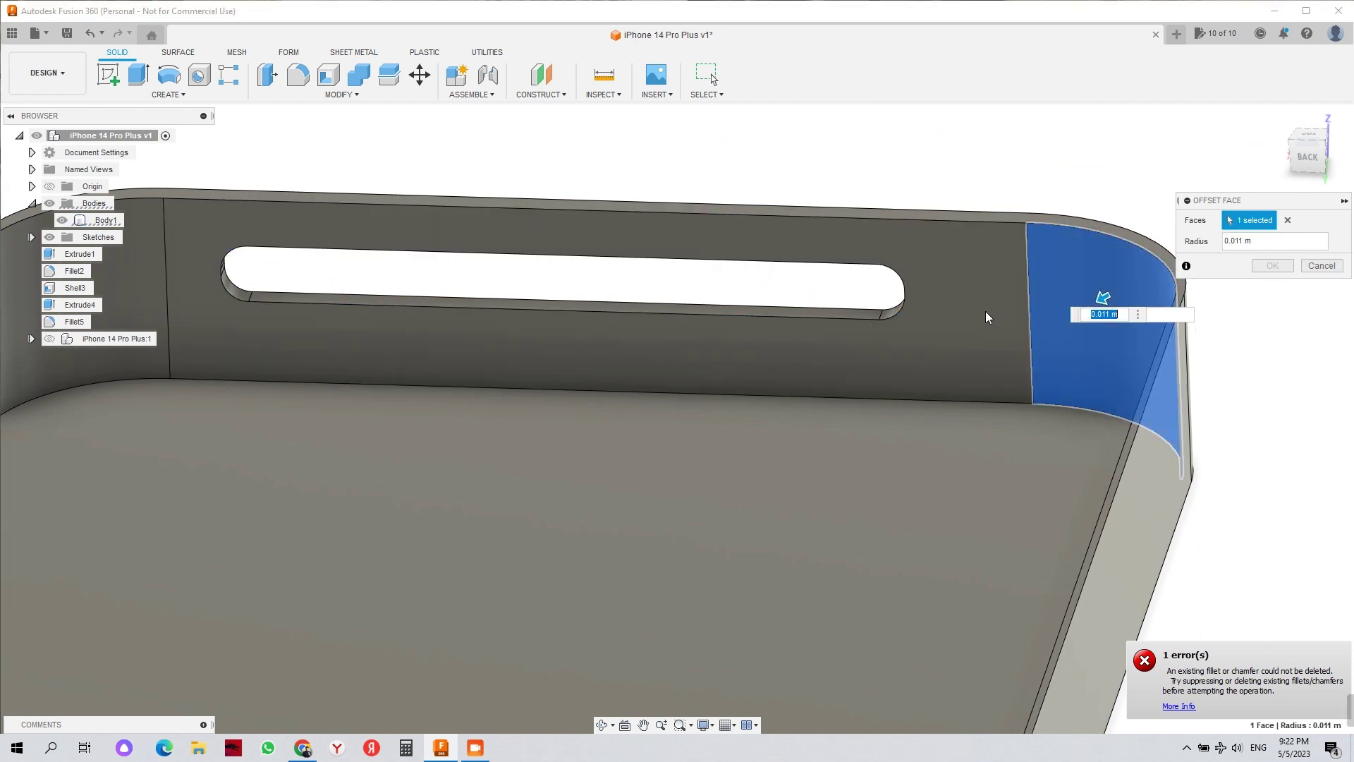
pyautogui.scroll(-4, 755, 378)
pyautogui.scroll(1, 865, 421)
pyautogui.keyDown('shift'); pyautogui.moveTo(865, 420); pyautogui.dragTo(1135, 423, button='middle'); pyautogui.keyUp('shift')
pyautogui.click(1325, 272)
# - Try to offset the inner rounded corner face beside the port opening to a radius of 0.009 m
pyautogui.keyDown('shift'); pyautogui.moveTo(1030, 302); pyautogui.dragTo(835, 213, button='middle'); pyautogui.keyUp('shift')
pyautogui.rightClick(831, 221)
pyautogui.click(874, 203)
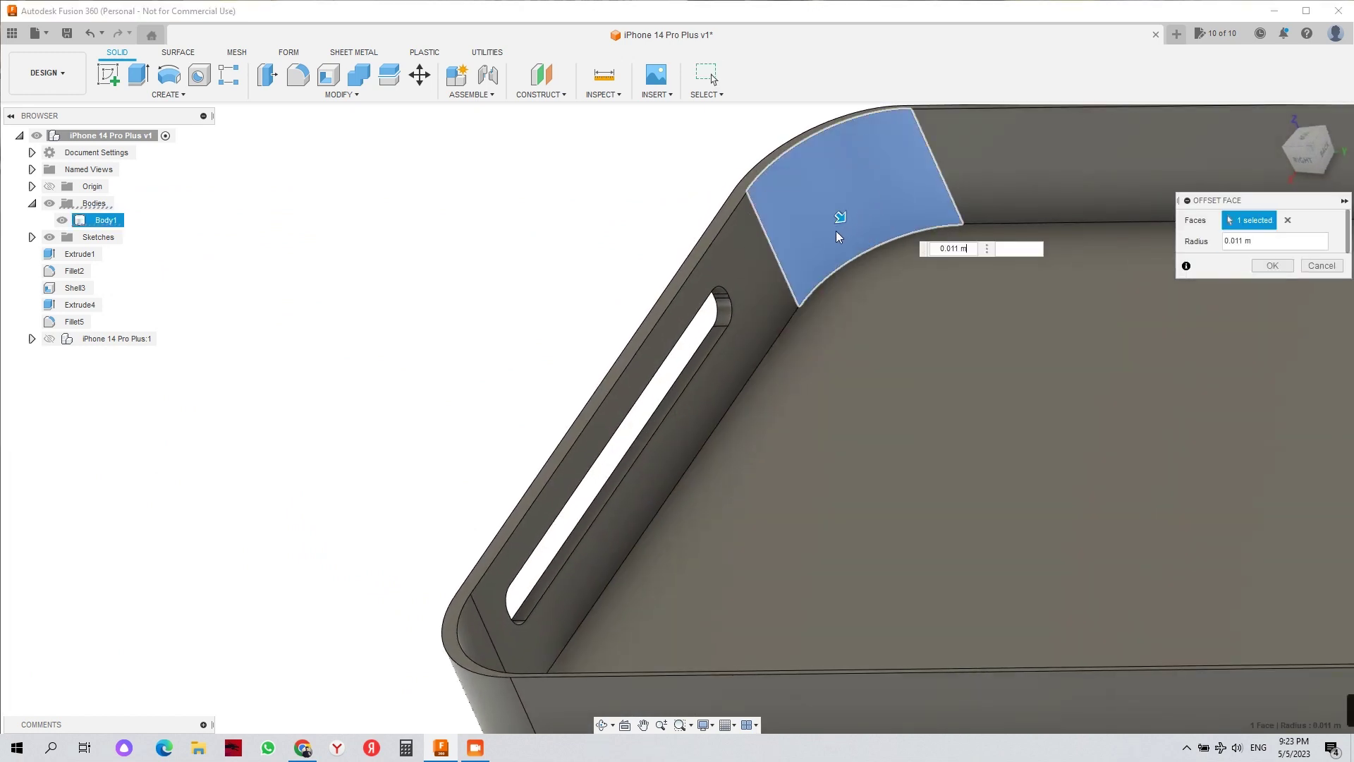
pyautogui.moveTo(840, 220); pyautogui.dragTo(835, 218)
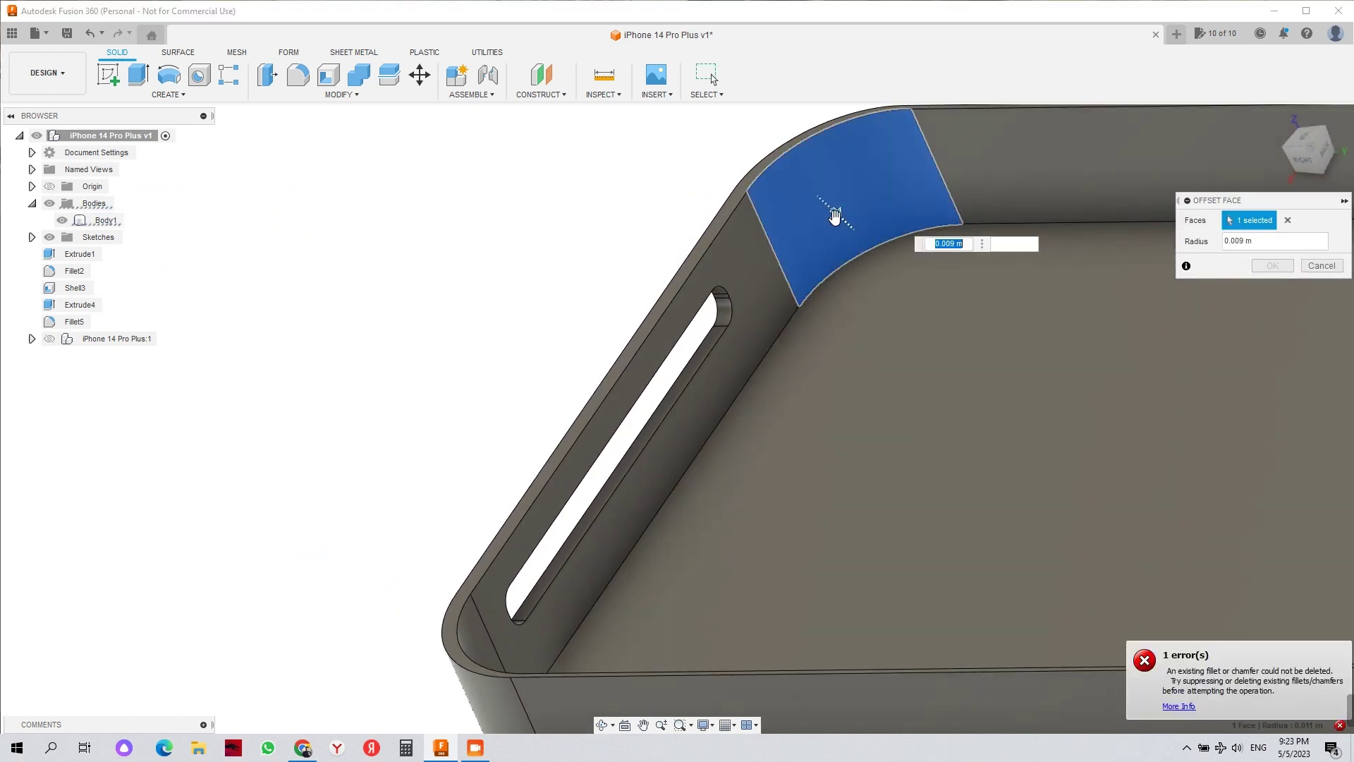
pyautogui.click(1321, 266)
# - Retry the -0.001 m offset on the inner port wall face alone, and cancel the command
pyautogui.keyDown('shift'); pyautogui.moveTo(1325, 269); pyautogui.dragTo(983, 433, button='middle'); pyautogui.keyUp('shift')
pyautogui.rightClick(983, 433)
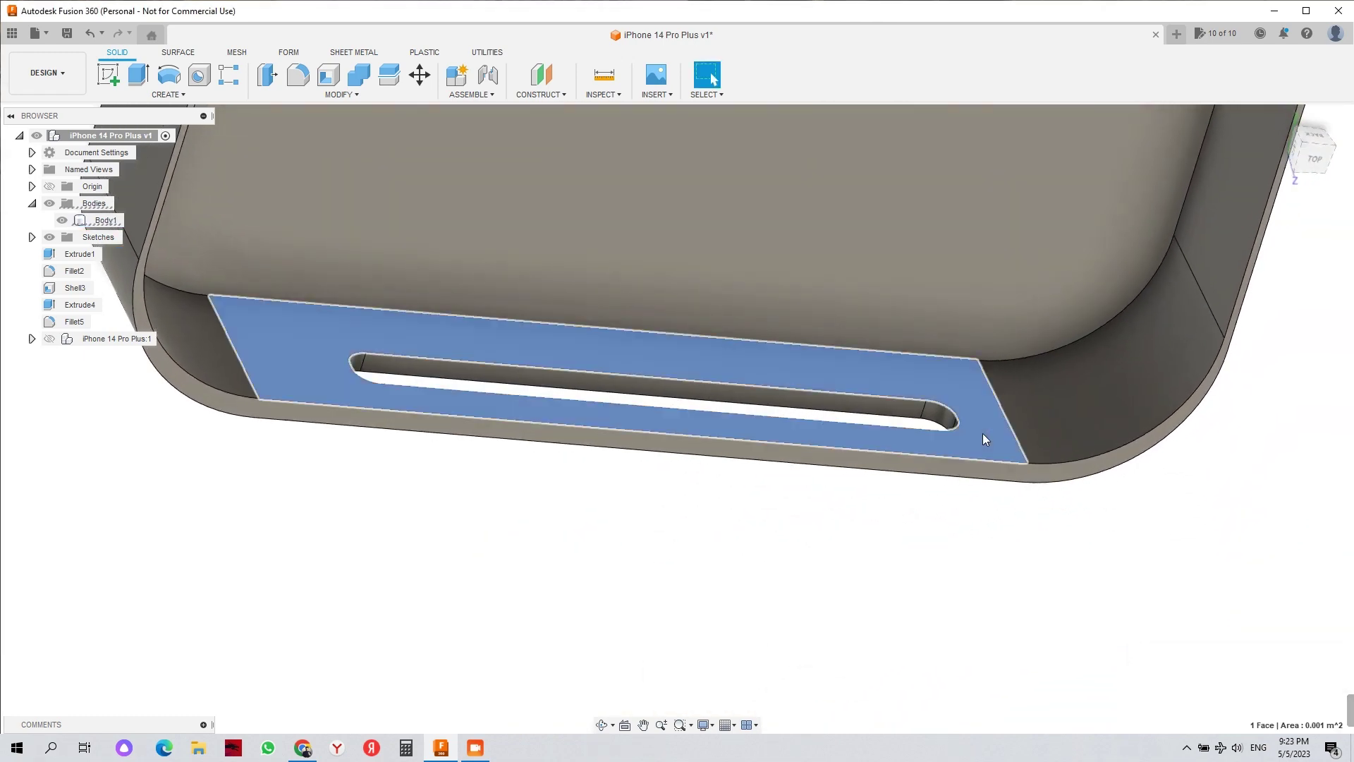
pyautogui.click(1030, 412)
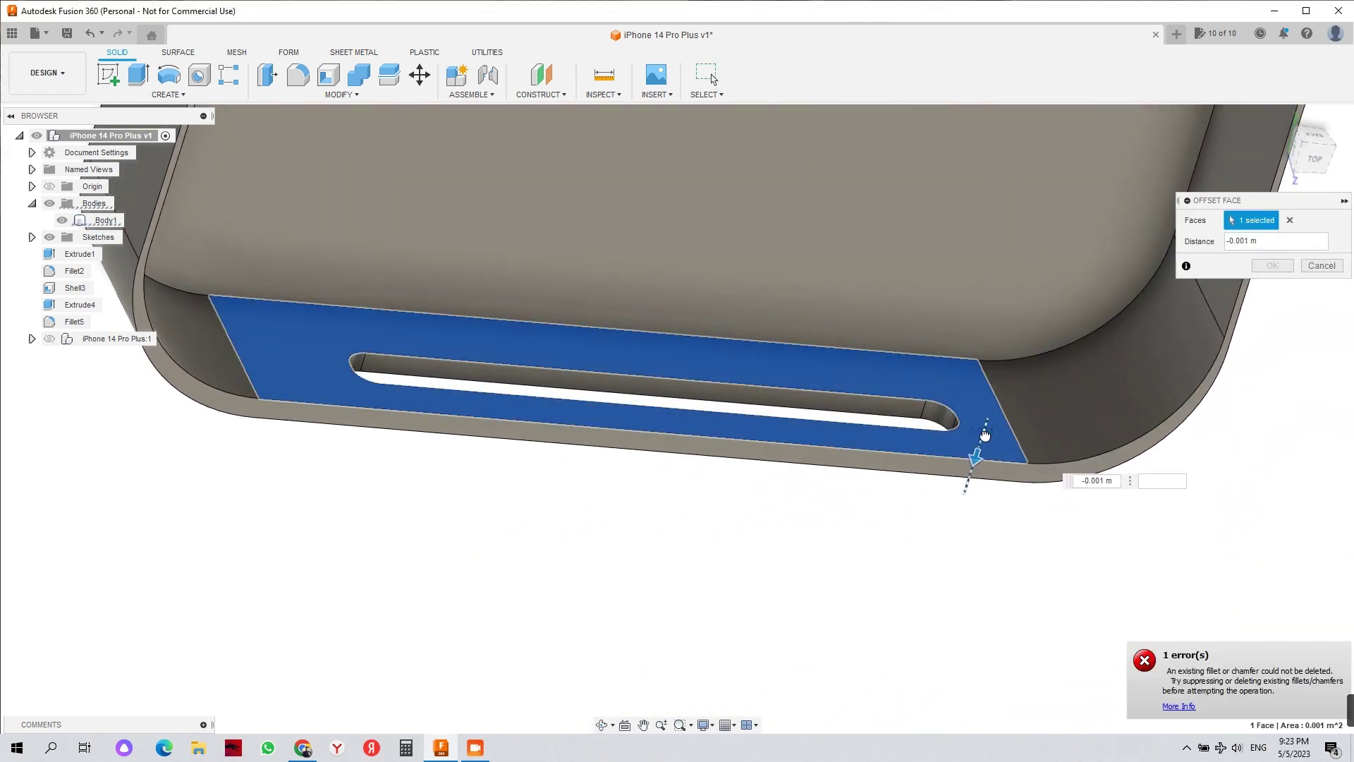
pyautogui.scroll(8, 985, 433)
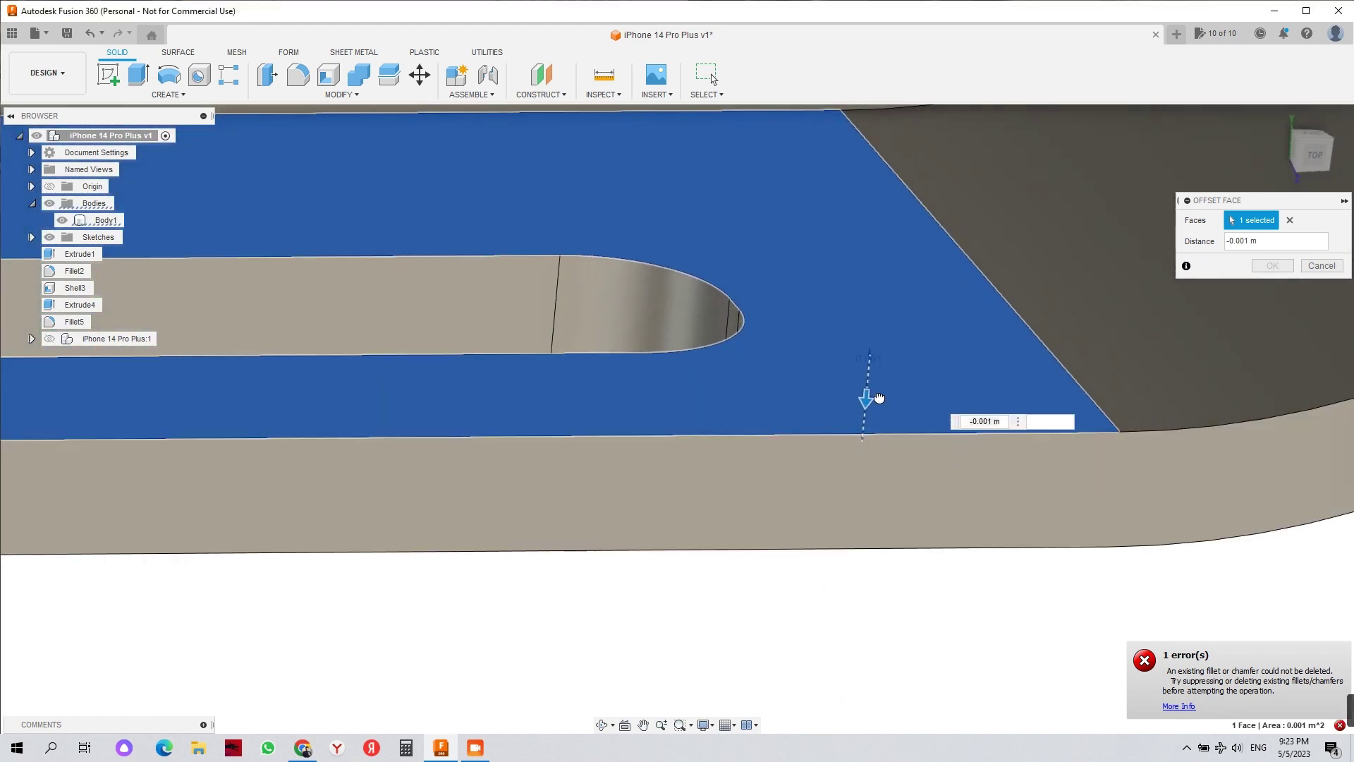
pyautogui.scroll(-7, 975, 417)
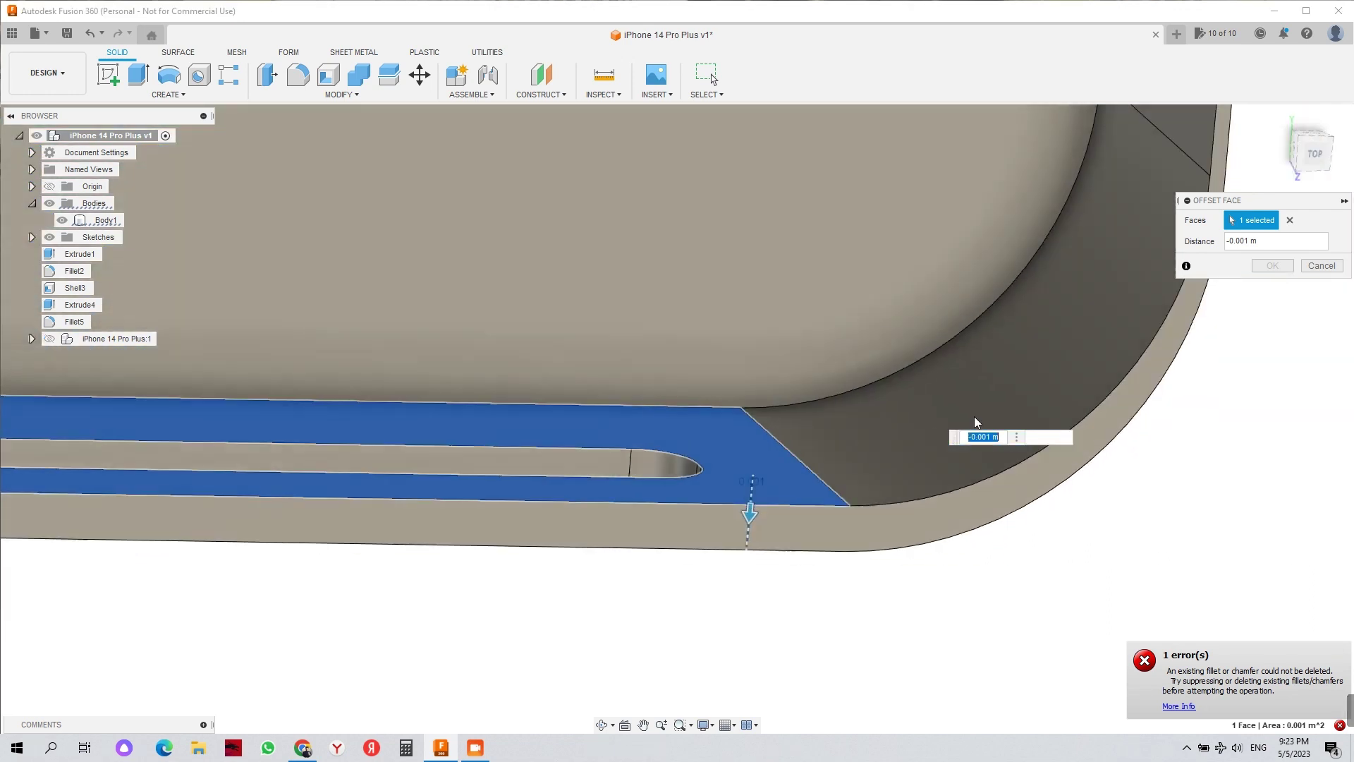
pyautogui.click(1321, 265)
# - Show the phone component and sketch a rectangle on the case's left side face enclosing the orange switch and both side buttons
pyautogui.scroll(-5, 1079, 471)
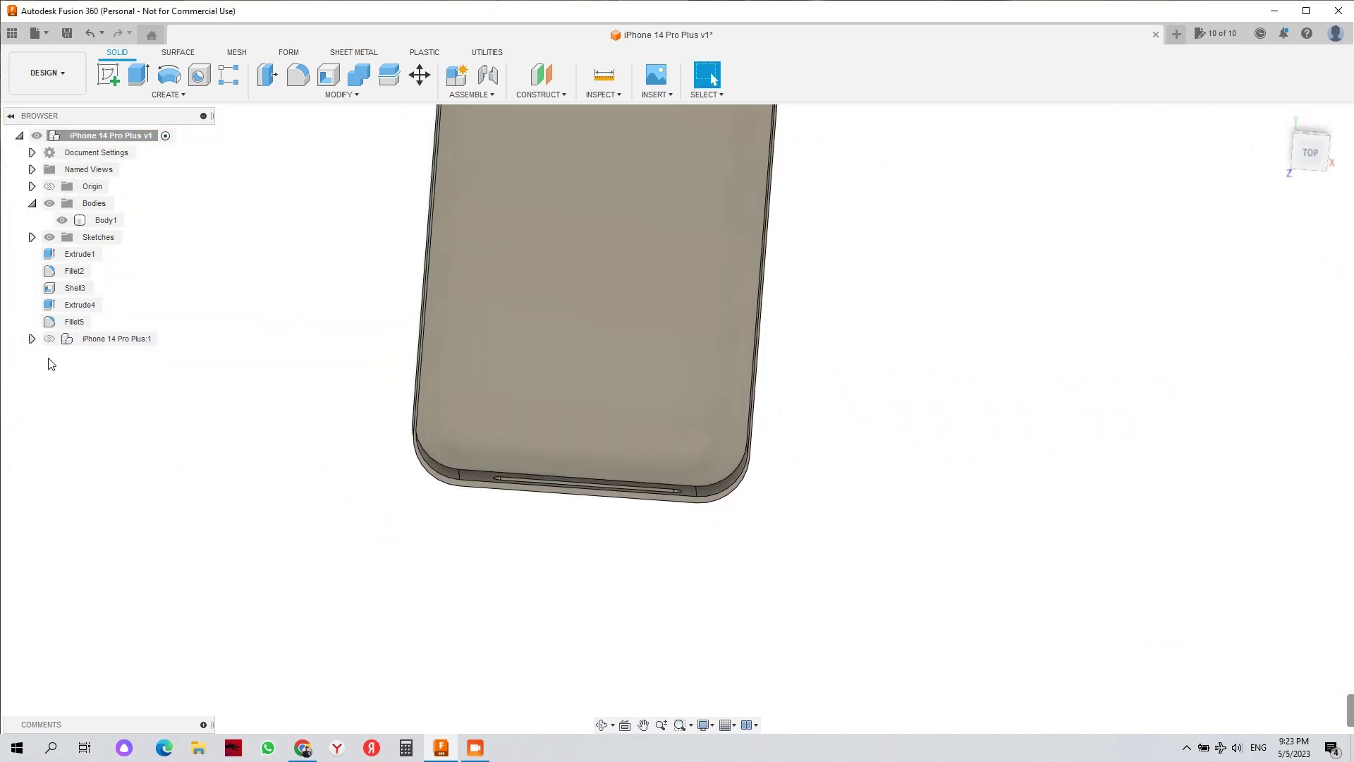
pyautogui.click(50, 339)
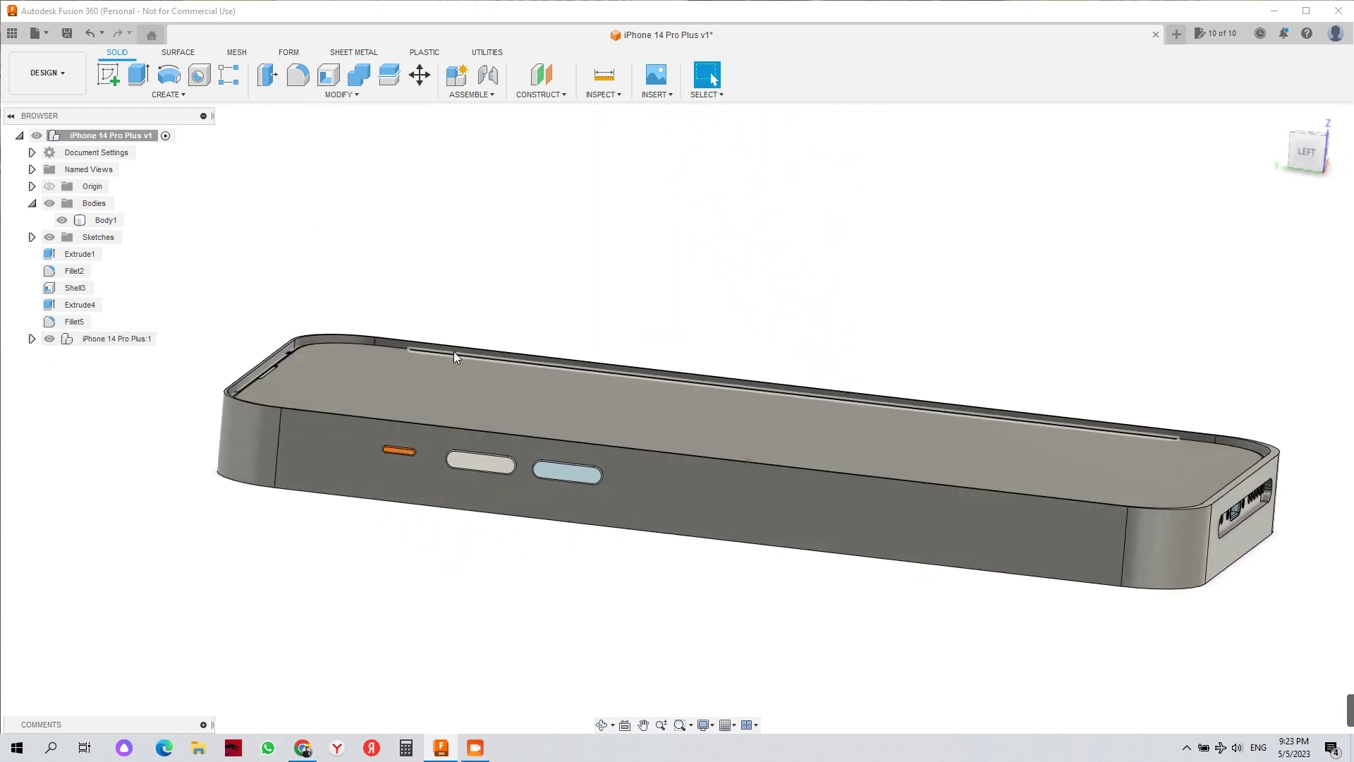
pyautogui.click(1317, 155)
pyautogui.scroll(3, 430, 496)
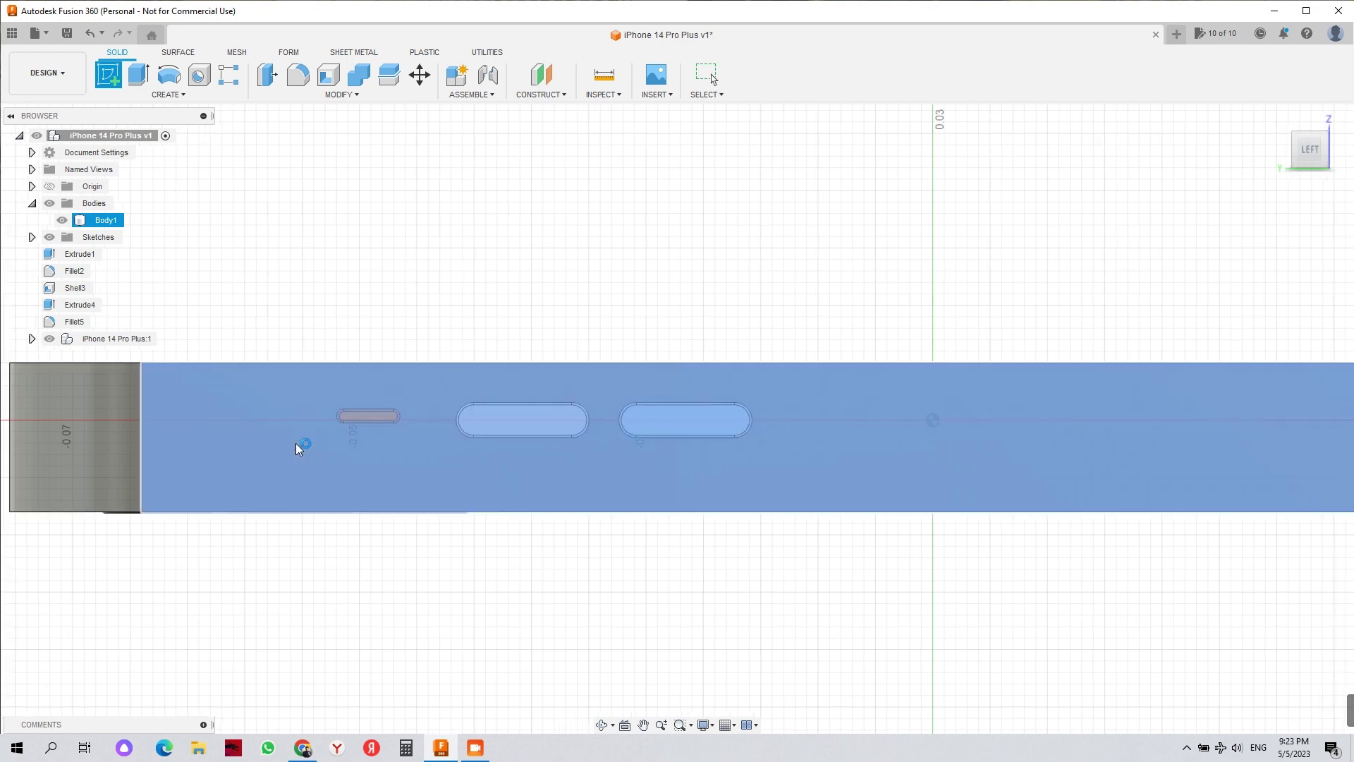
pyautogui.click(295, 443)
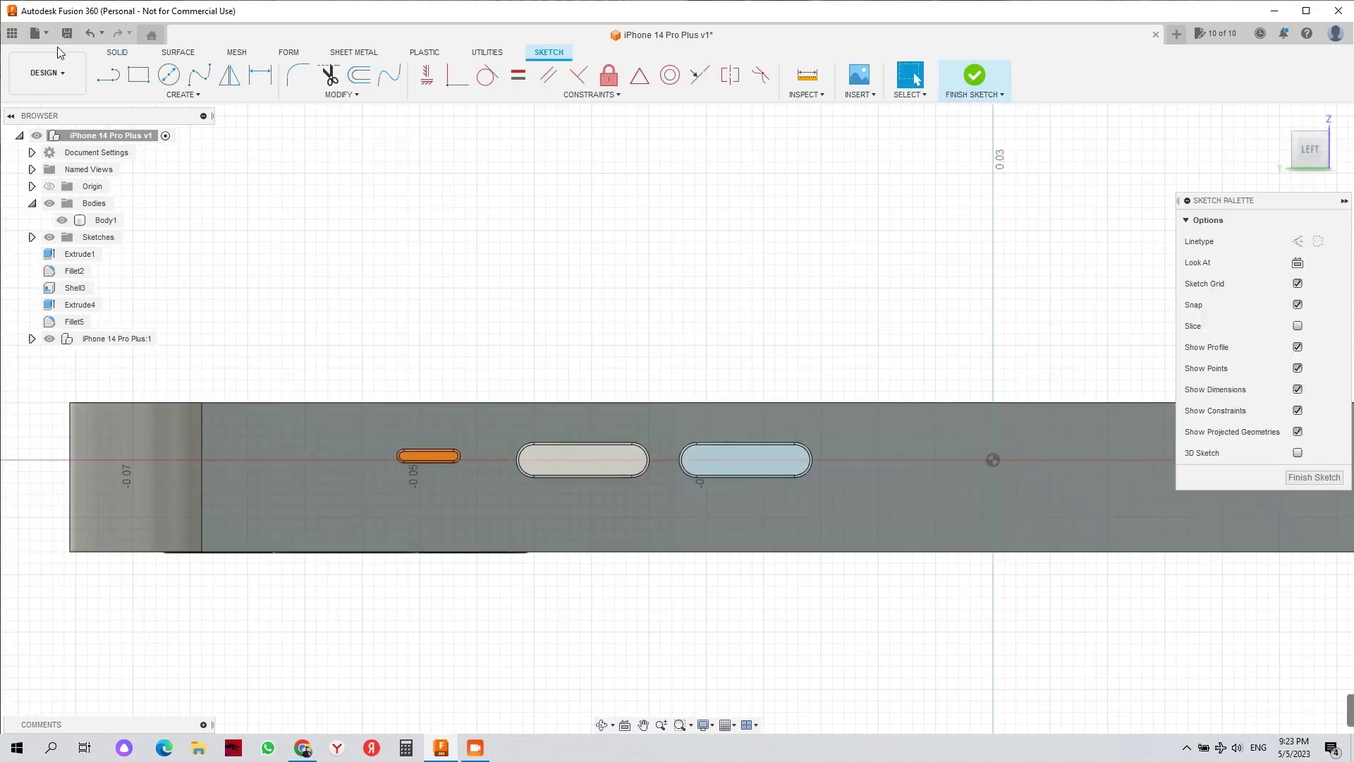
pyautogui.click(137, 76)
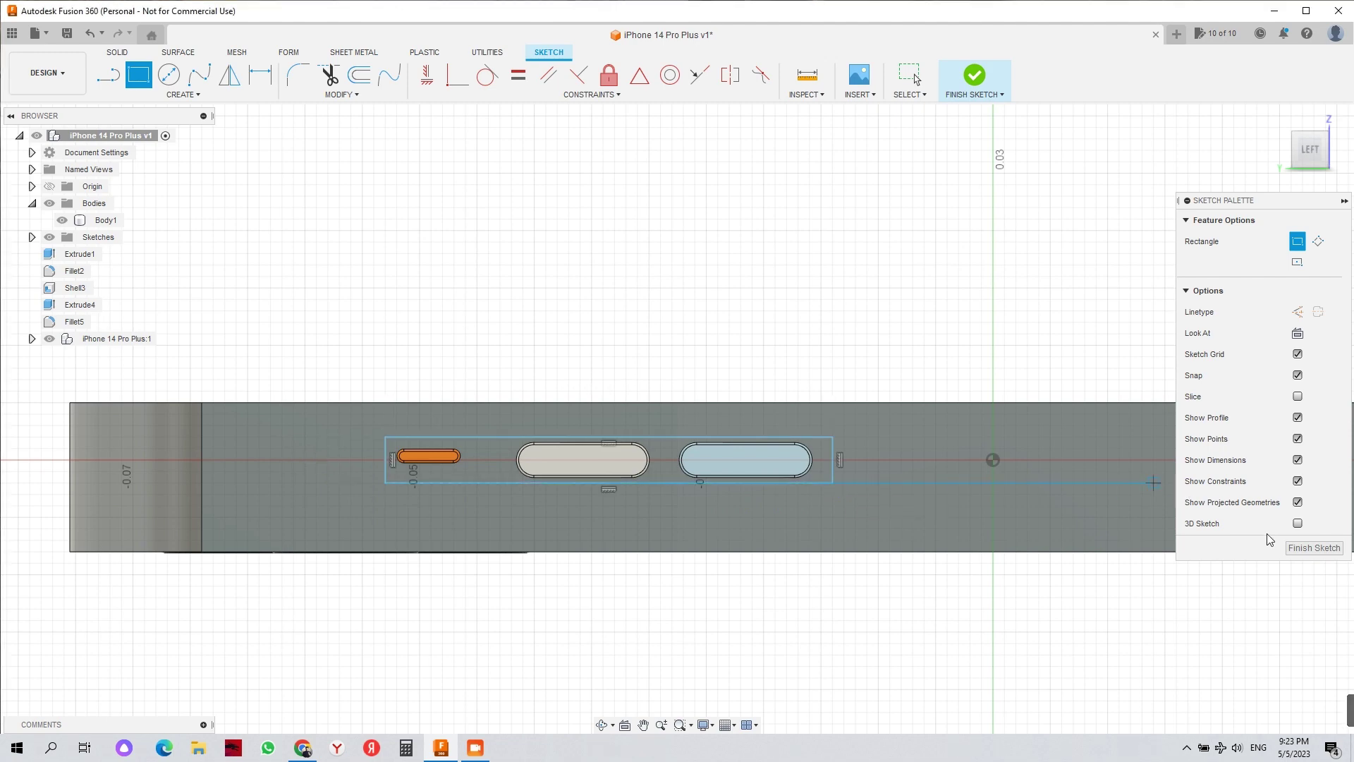
pyautogui.click(1297, 549)
# - Hide the phone component and extrude the rectangle inward to cut the side-button opening through the case wall
pyautogui.moveTo(536, 430)
pyautogui.keyDown('shift'); pyautogui.mouseDown(button='middle')
pyautogui.moveTo(420, 406)
pyautogui.moveTo(432, 416)
pyautogui.mouseUp(button='middle'); pyautogui.keyUp('shift')
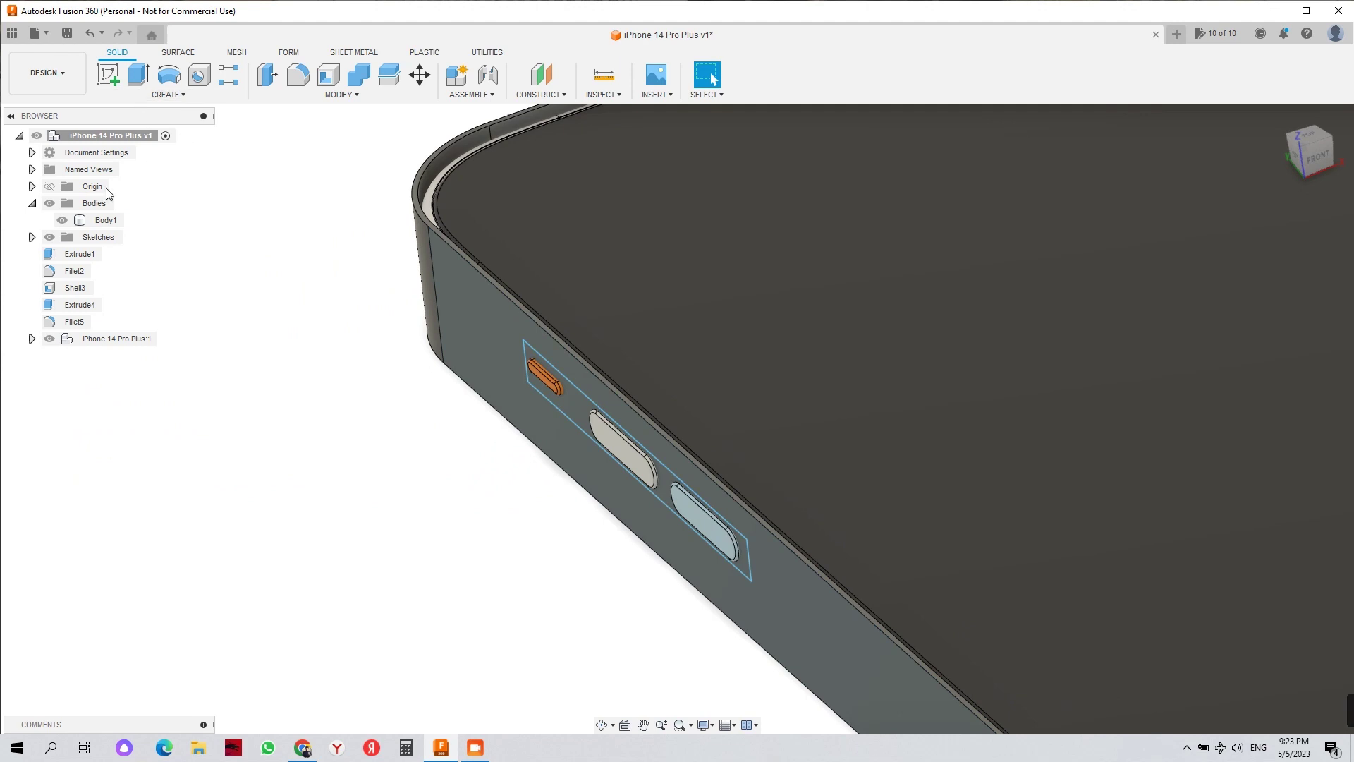
pyautogui.click(49, 338)
pyautogui.click(577, 412)
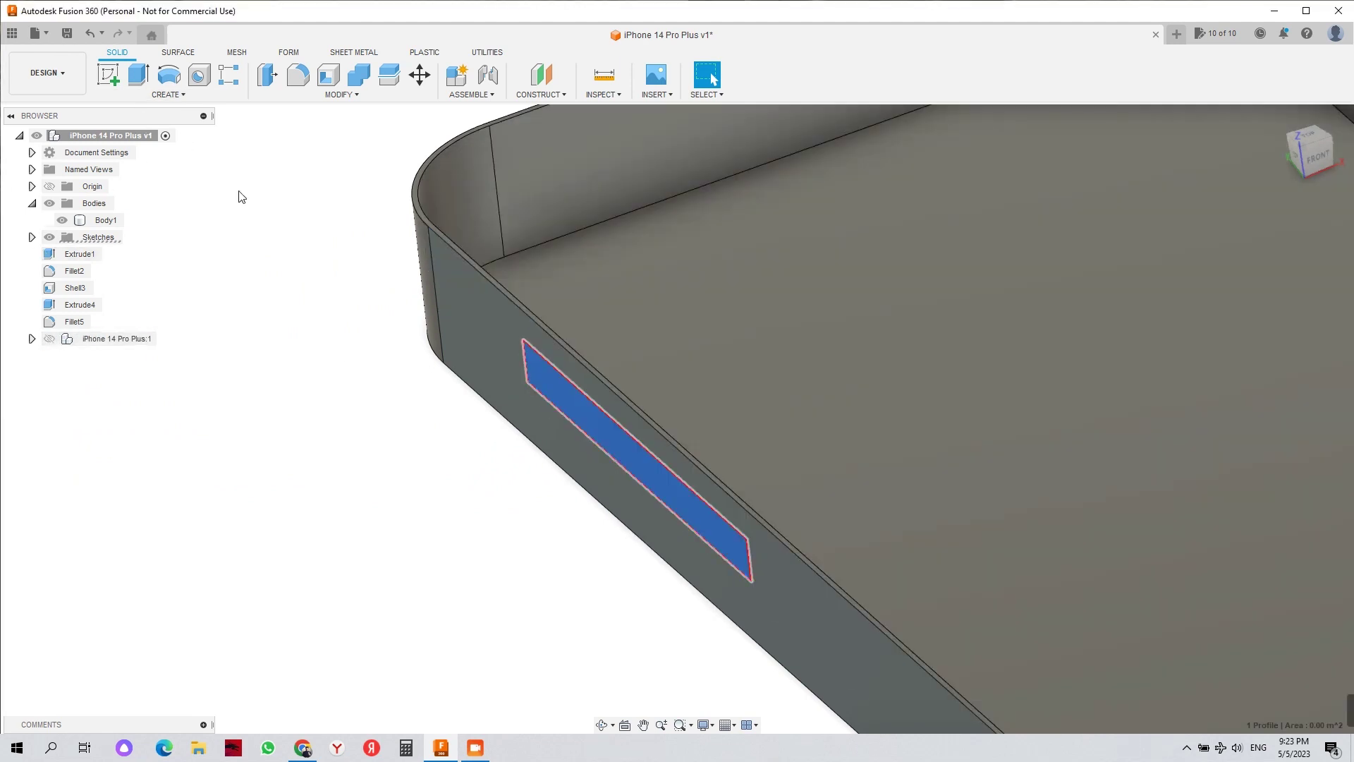
pyautogui.click(148, 83)
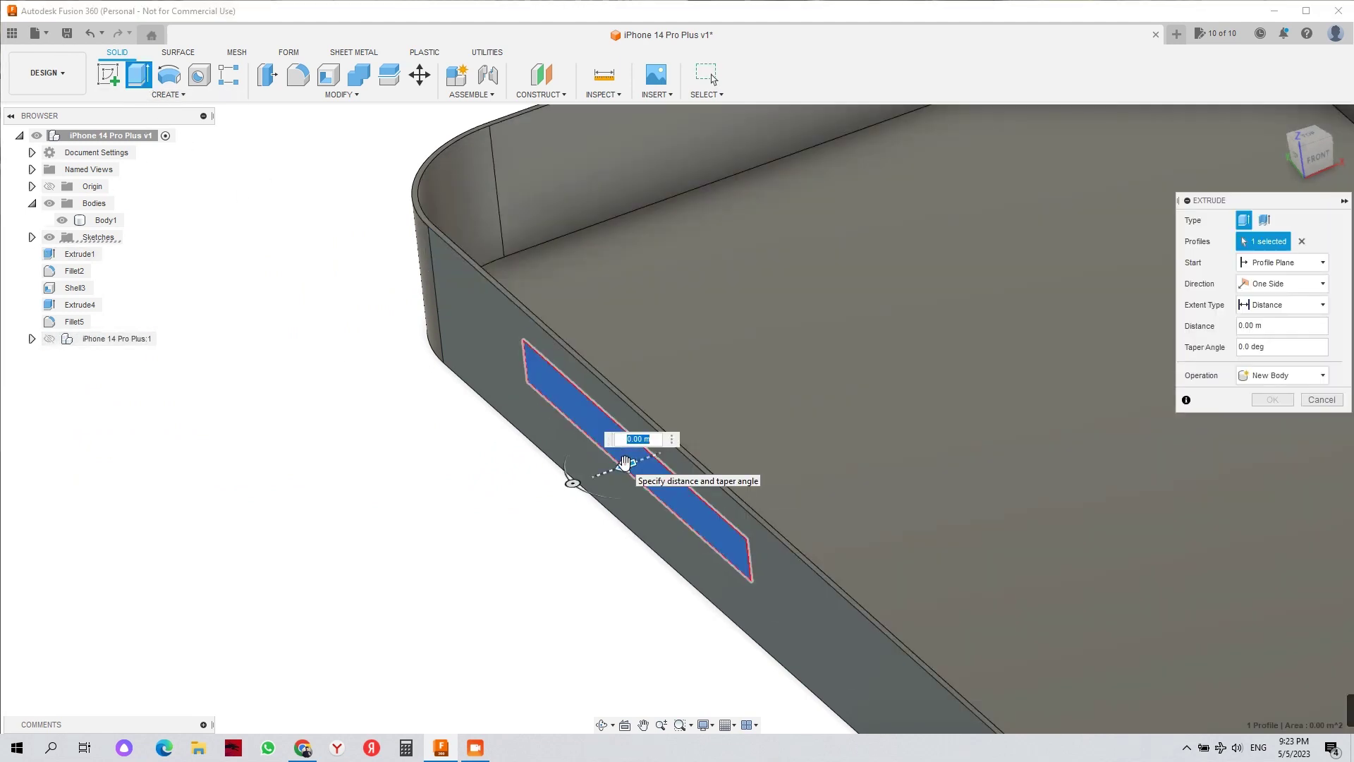
pyautogui.click(1282, 419)
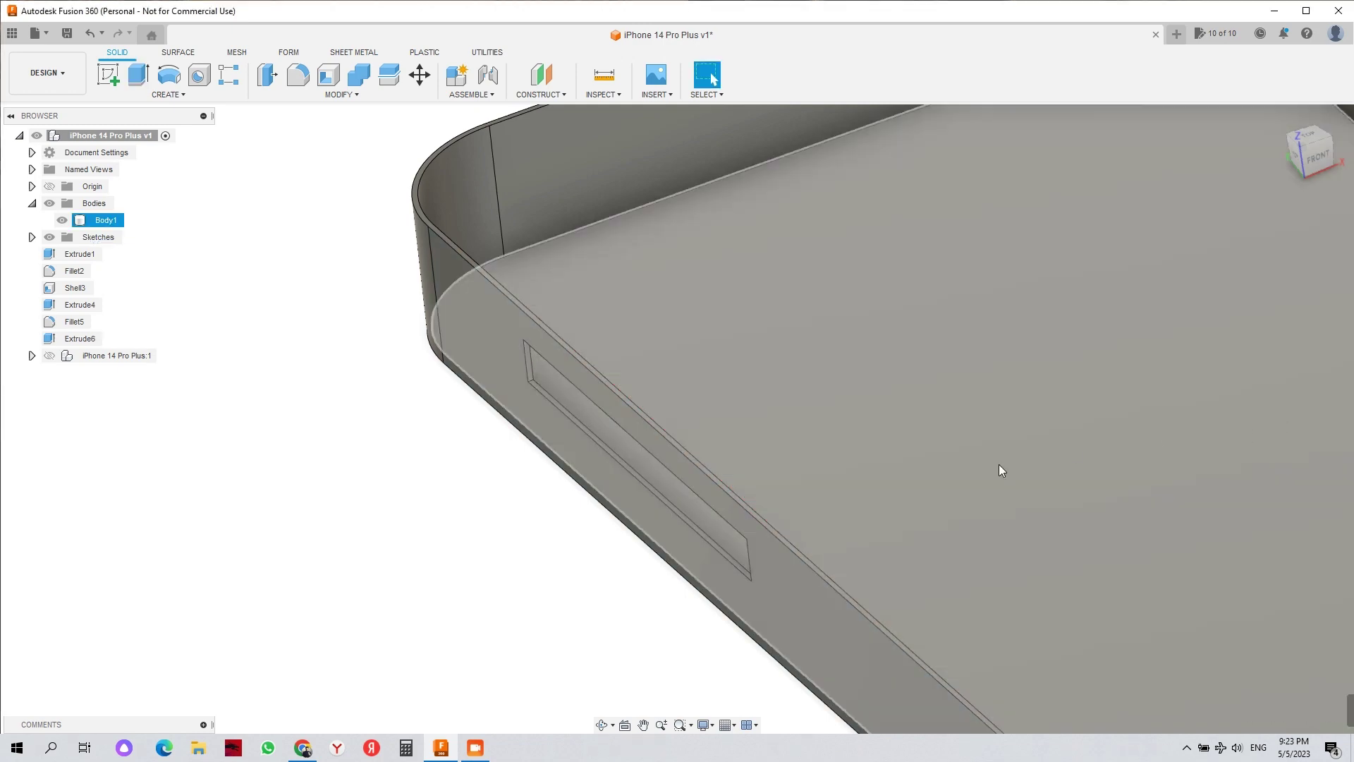
# - Start a fillet on the four corner edges of the side-button opening with a radius of 0.001 m
pyautogui.keyDown('shift'); pyautogui.moveTo(999, 464); pyautogui.dragTo(590, 308, button='middle'); pyautogui.keyUp('shift')
pyautogui.press('f')
pyautogui.scroll(5, 517, 519)
pyautogui.click(393, 657)
pyautogui.scroll(-5, 411, 480)
pyautogui.click(497, 486)
pyautogui.scroll(-5, 497, 486)
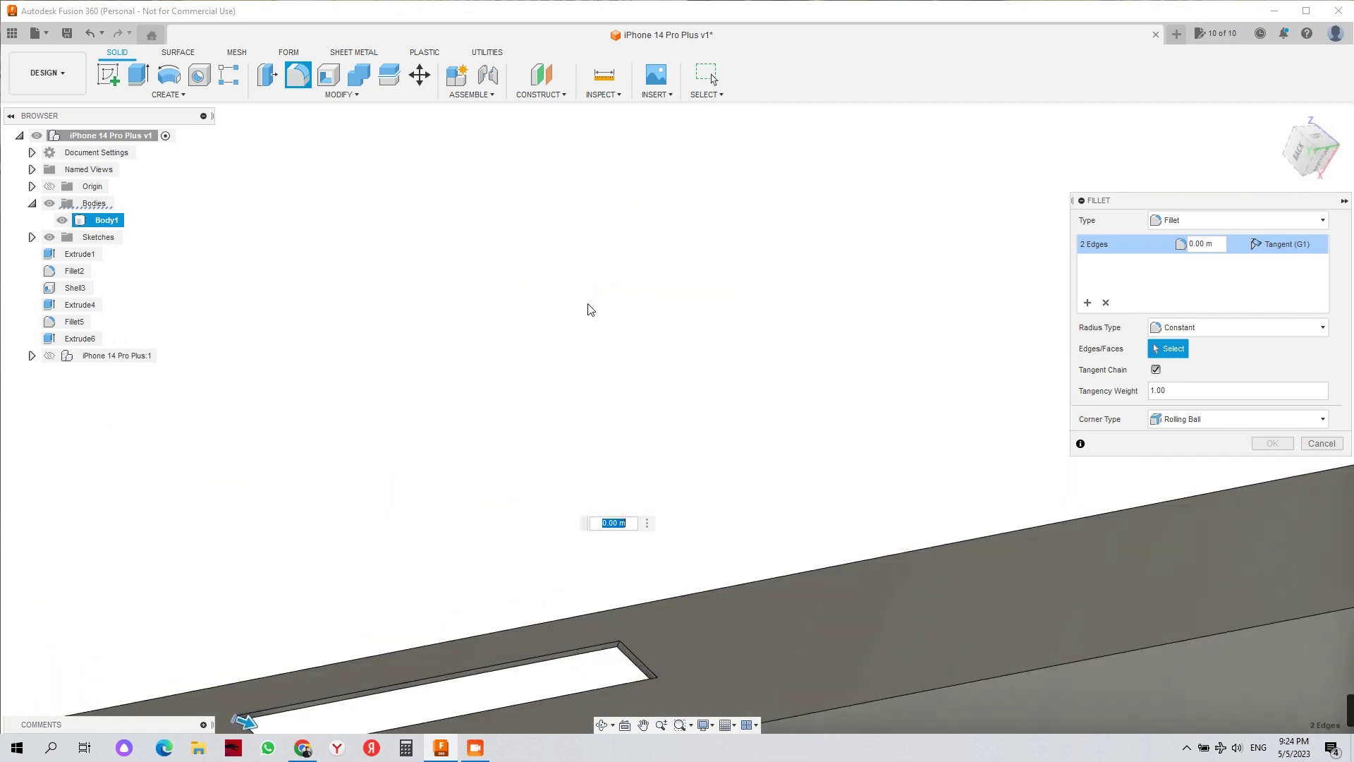
pyautogui.moveTo(663, 571); pyautogui.dragTo(584, 381, button='middle')
pyautogui.scroll(6, 564, 402)
pyautogui.moveTo(437, 467); pyautogui.dragTo(709, 418, button='middle')
pyautogui.click(758, 464)
pyautogui.scroll(-5, 759, 467)
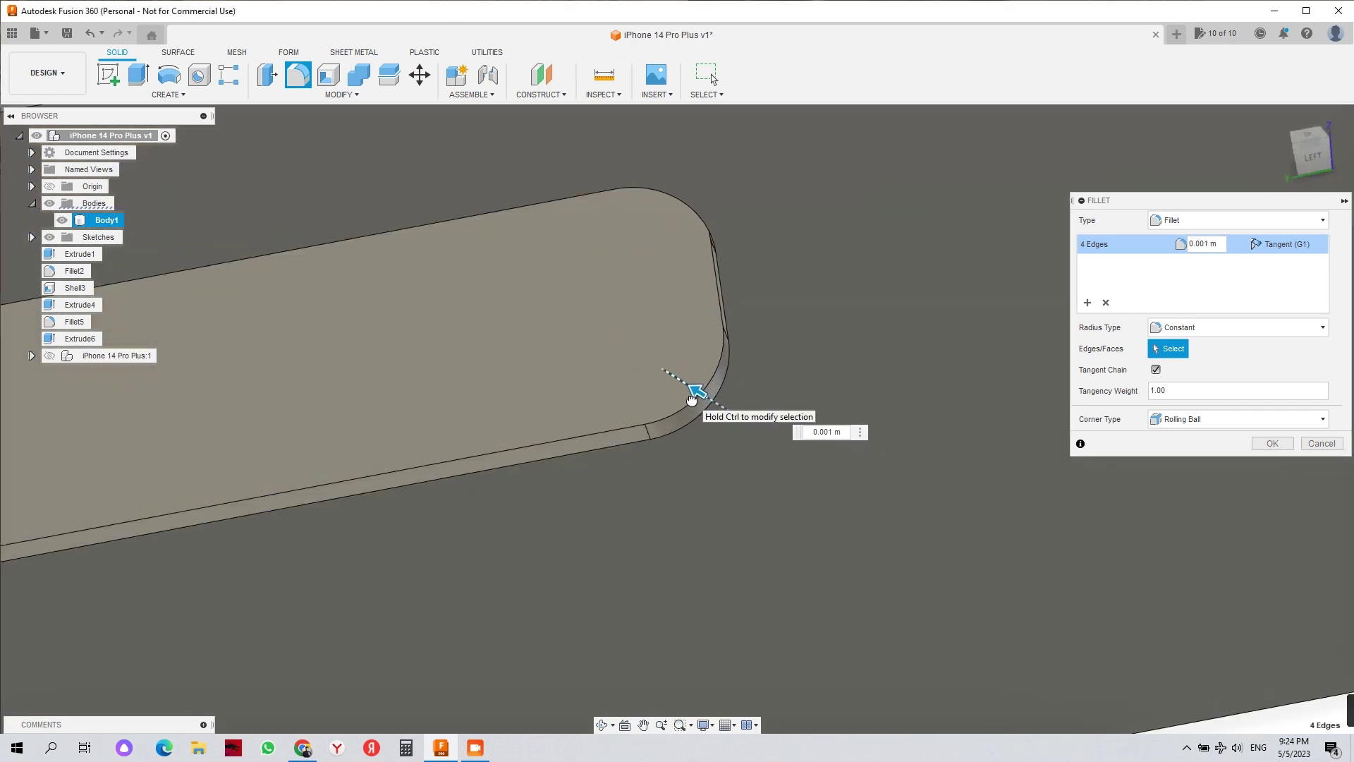
# - Show the phone component, set the fillet radius to 0.002 m to round the ends of the side-button opening, and apply it
pyautogui.click(49, 357)
pyautogui.scroll(-4, 521, 381)
pyautogui.keyDown('shift'); pyautogui.moveTo(522, 381); pyautogui.dragTo(730, 416, button='middle'); pyautogui.keyUp('shift')
pyautogui.moveTo(739, 409); pyautogui.dragTo(726, 402)
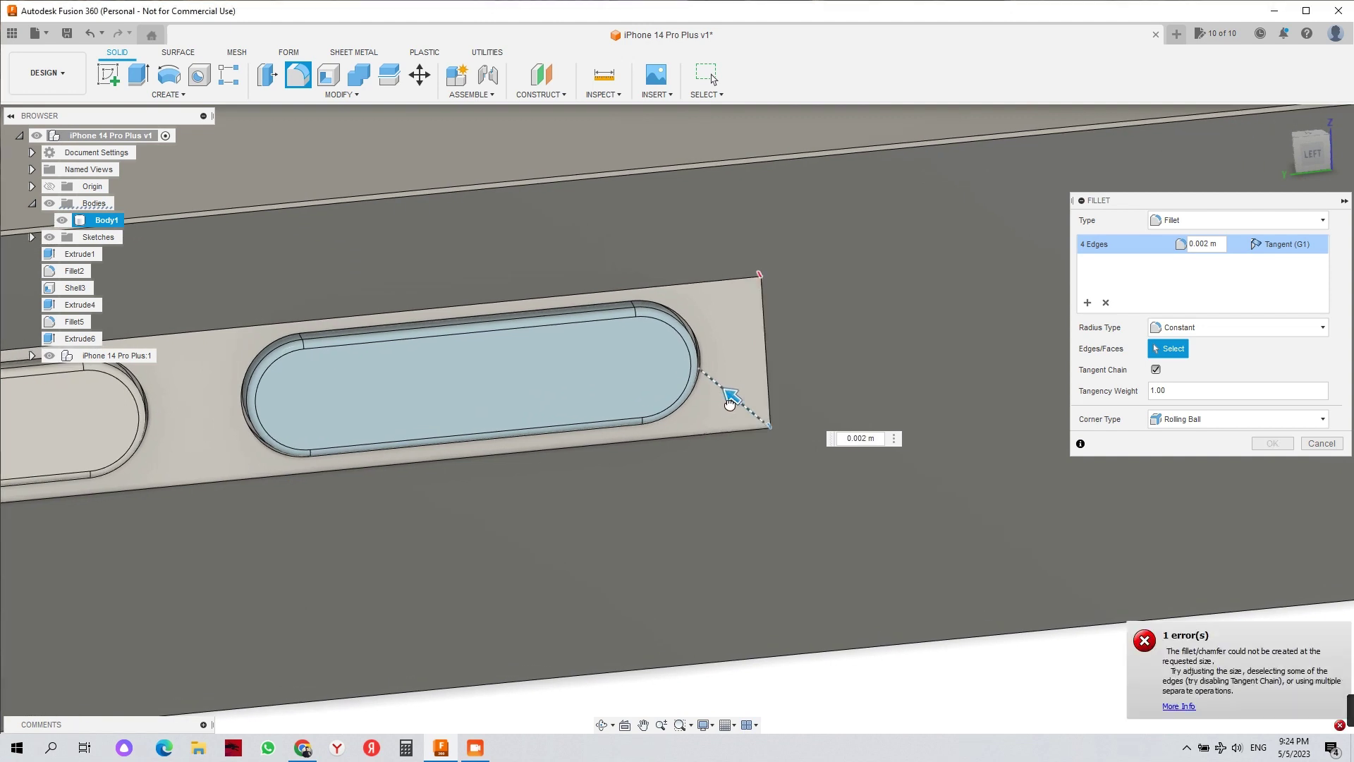
pyautogui.scroll(-5, 733, 408)
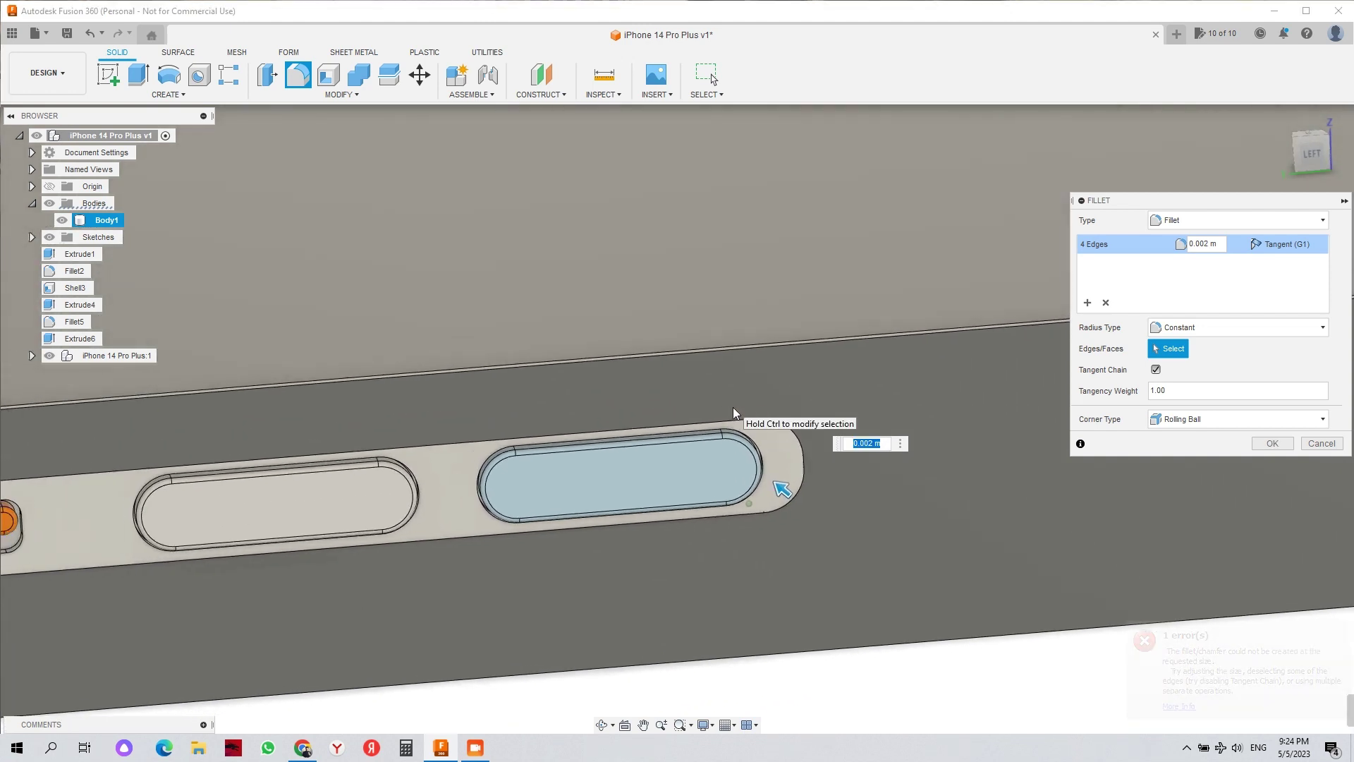
pyautogui.moveTo(734, 407)
pyautogui.keyDown('shift'); pyautogui.mouseDown(button='middle')
pyautogui.moveTo(1137, 451)
pyautogui.moveTo(952, 497)
pyautogui.mouseUp(button='middle'); pyautogui.keyUp('shift')
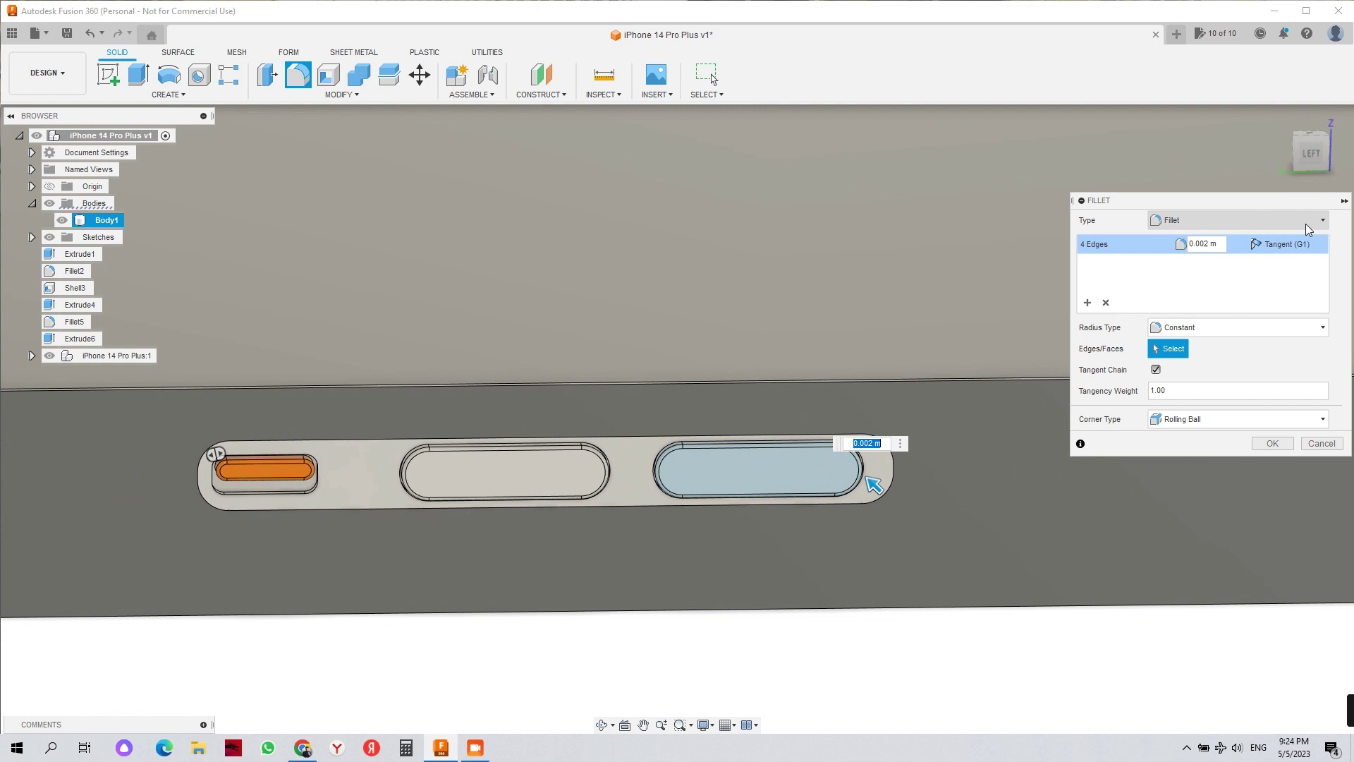
pyautogui.click(1312, 154)
pyautogui.scroll(5, 911, 363)
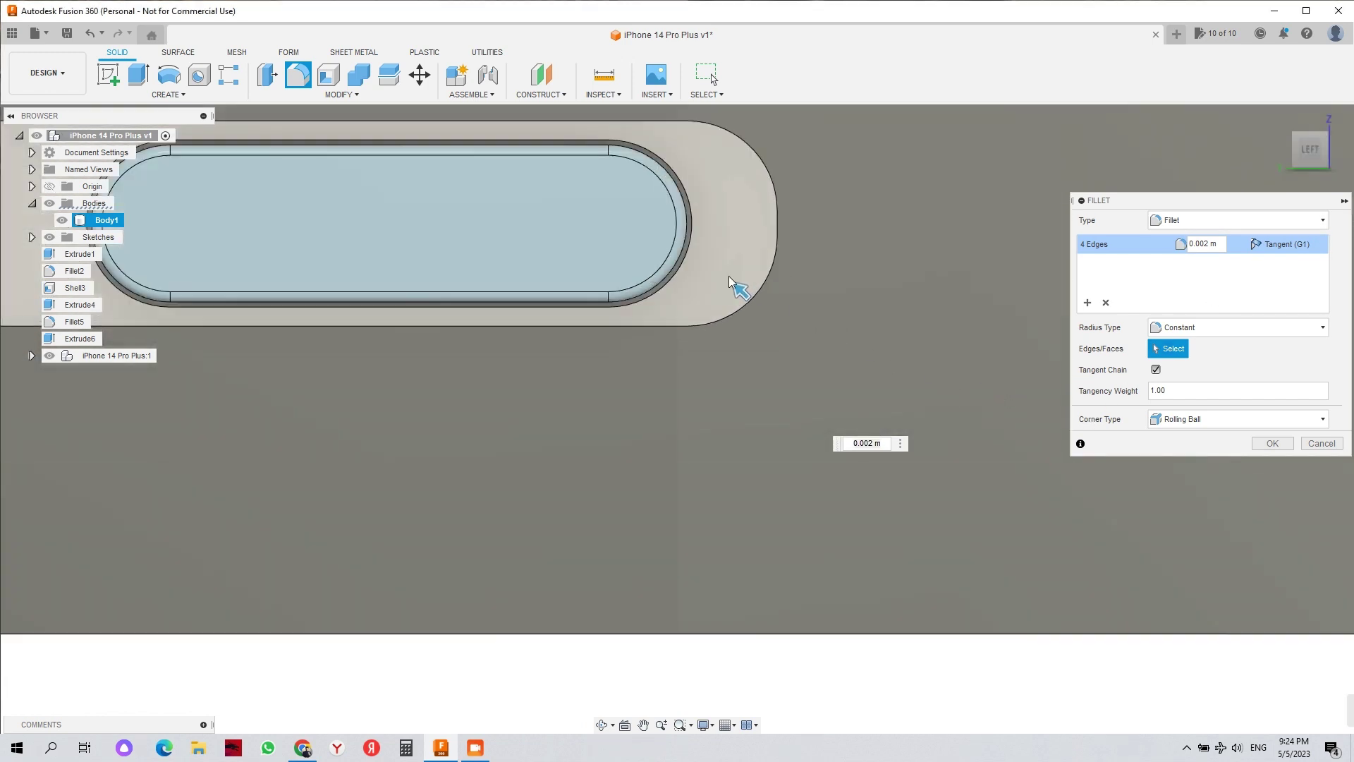
pyautogui.scroll(2, 734, 286)
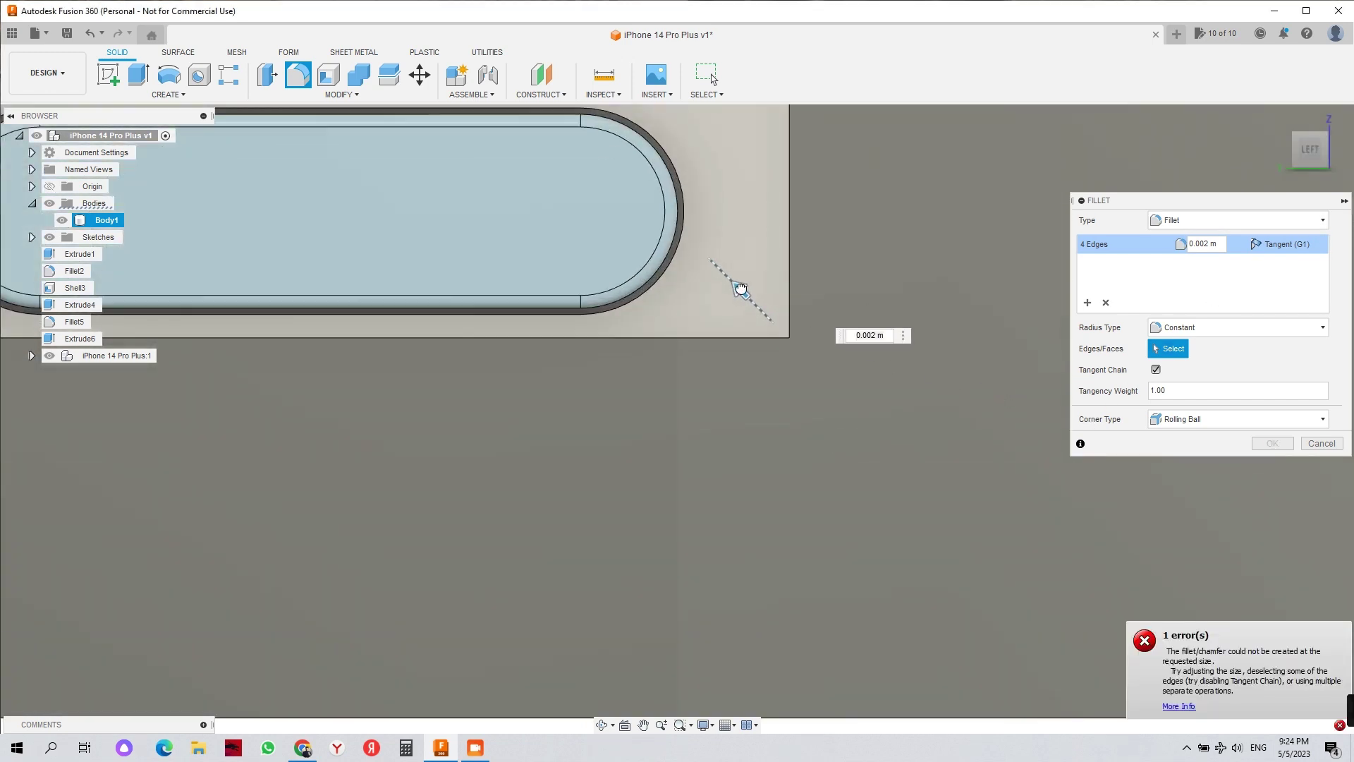
pyautogui.scroll(-5, 920, 375)
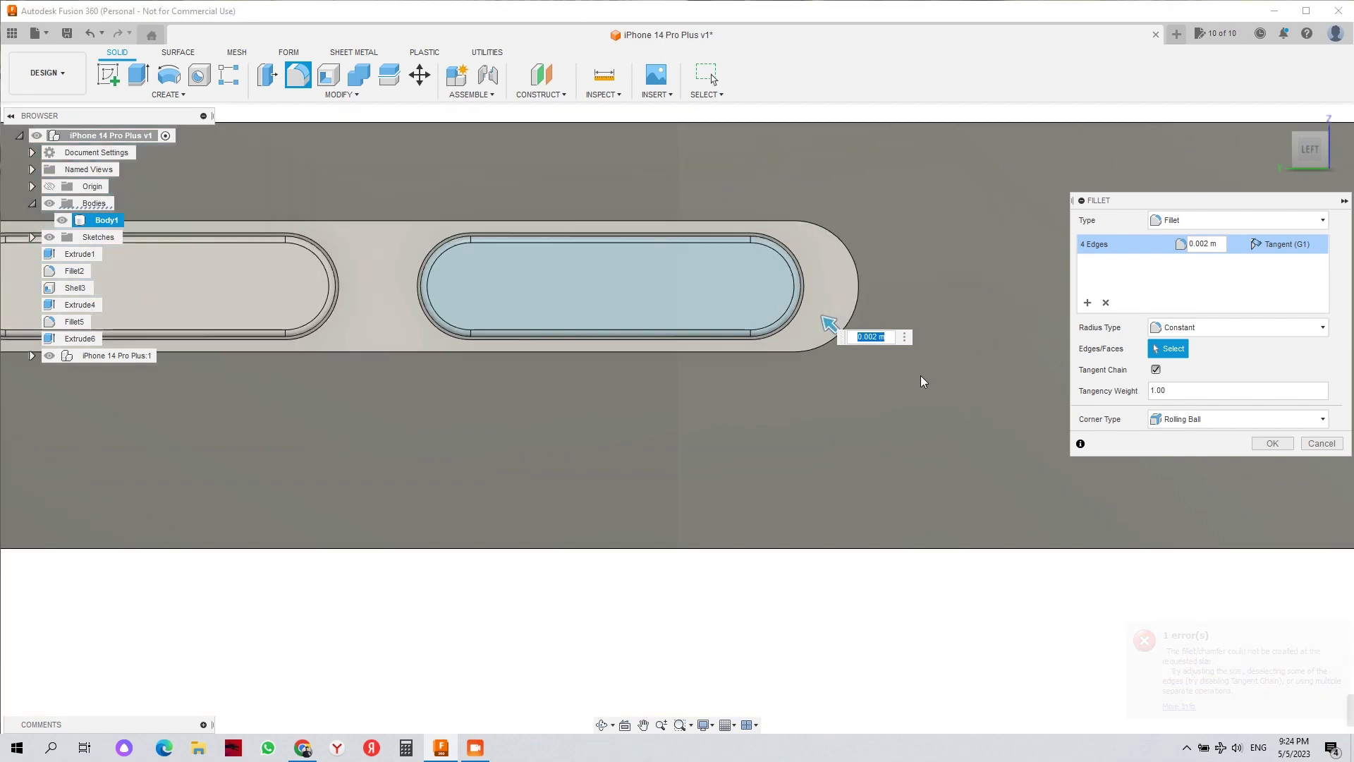
pyautogui.click(1257, 446)
# - Hide the phone component to expose the inside of the case
pyautogui.scroll(-3, 1022, 432)
pyautogui.keyDown('shift'); pyautogui.moveTo(1023, 432); pyautogui.dragTo(467, 448, button='middle'); pyautogui.keyUp('shift')
pyautogui.keyDown('shift'); pyautogui.moveTo(288, 409); pyautogui.dragTo(360, 417, button='middle'); pyautogui.keyUp('shift')
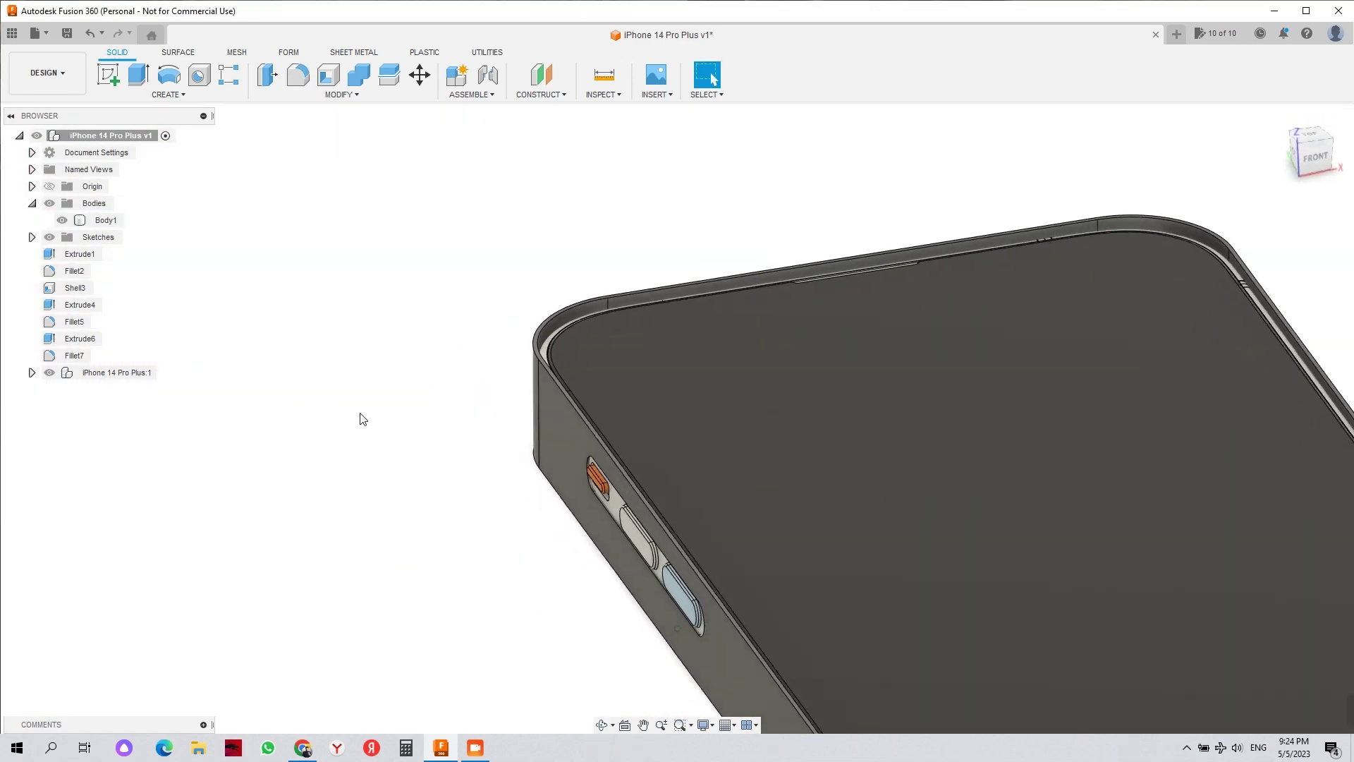
pyautogui.scroll(4, 467, 409)
pyautogui.keyDown('shift'); pyautogui.moveTo(471, 396); pyautogui.dragTo(578, 385, button='middle'); pyautogui.keyUp('shift')
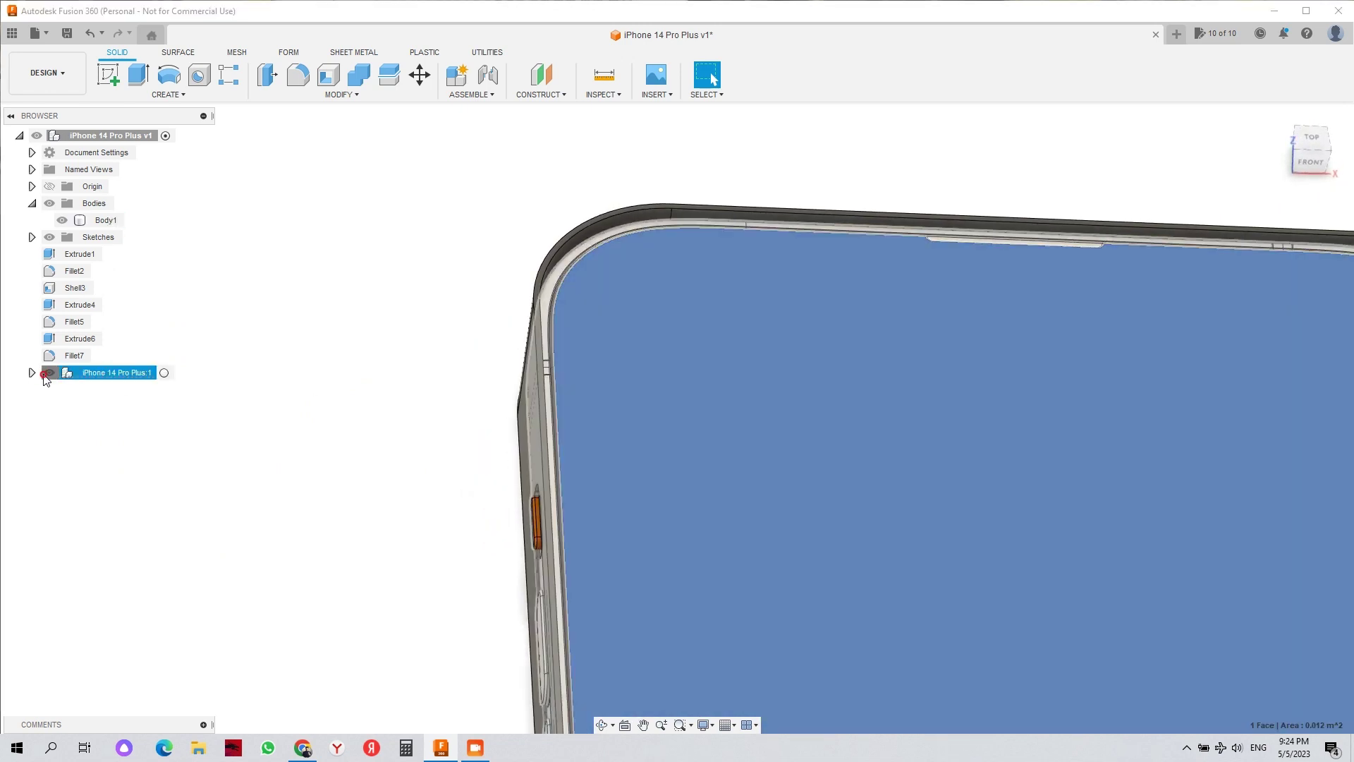
pyautogui.click(48, 372)
pyautogui.scroll(3, 492, 233)
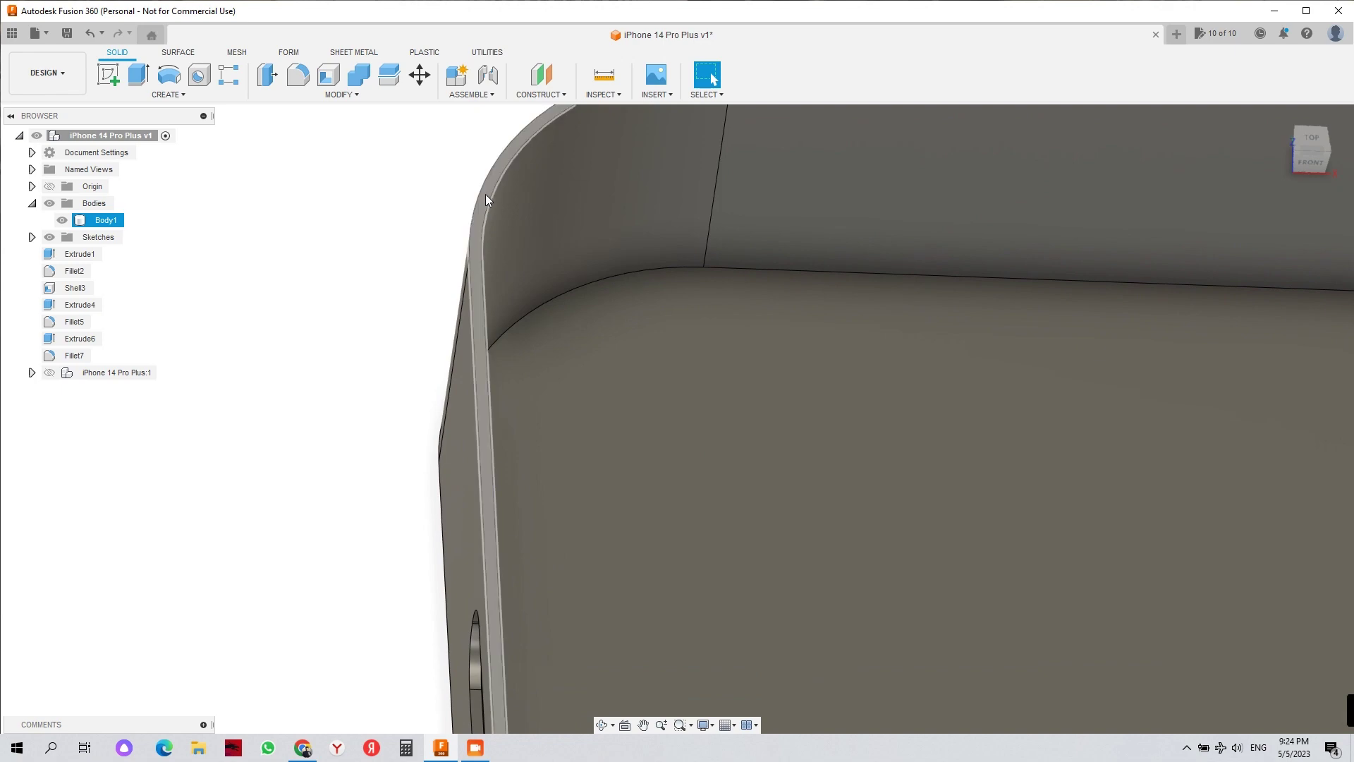
# - Sketch on the case's top rim face and offset its inner edge loop by -0.001 m toward the inside
pyautogui.click(484, 193)
pyautogui.click(112, 78)
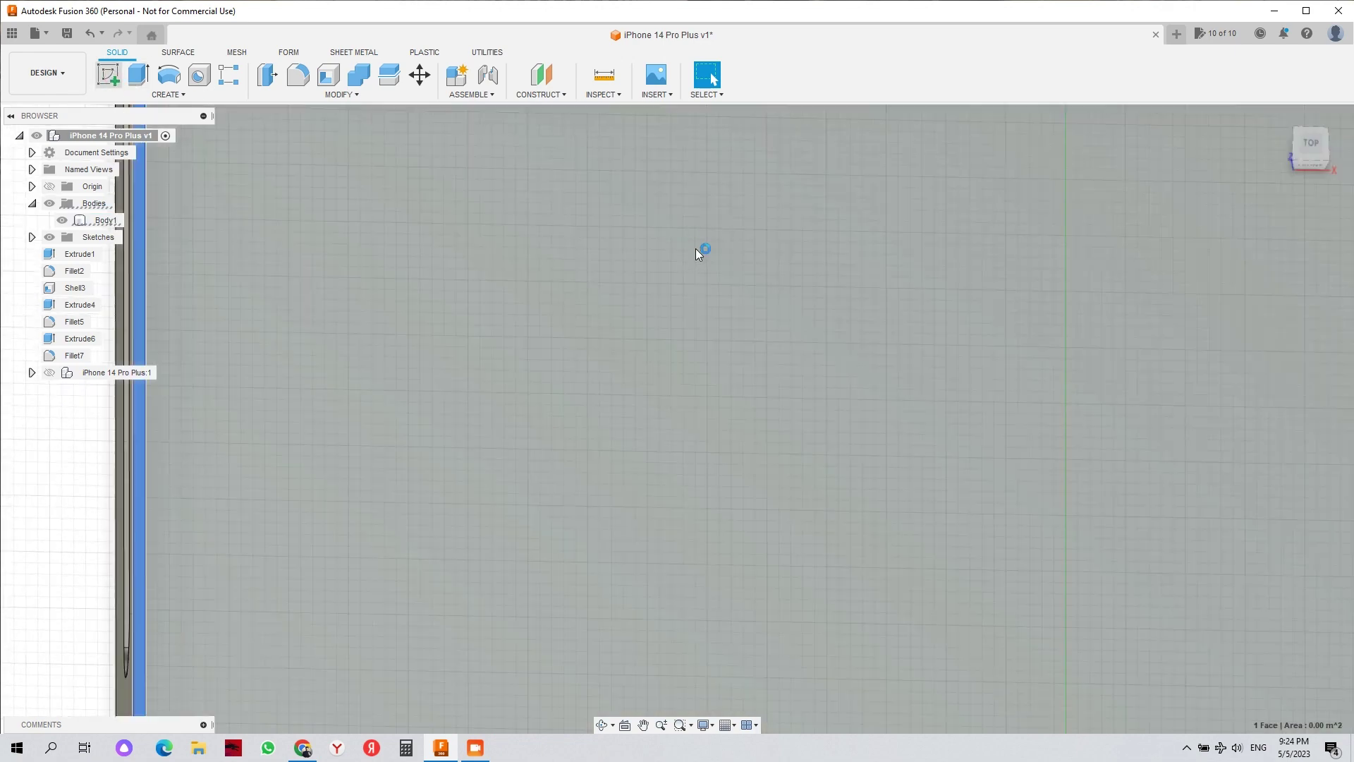
pyautogui.scroll(5, 677, 644)
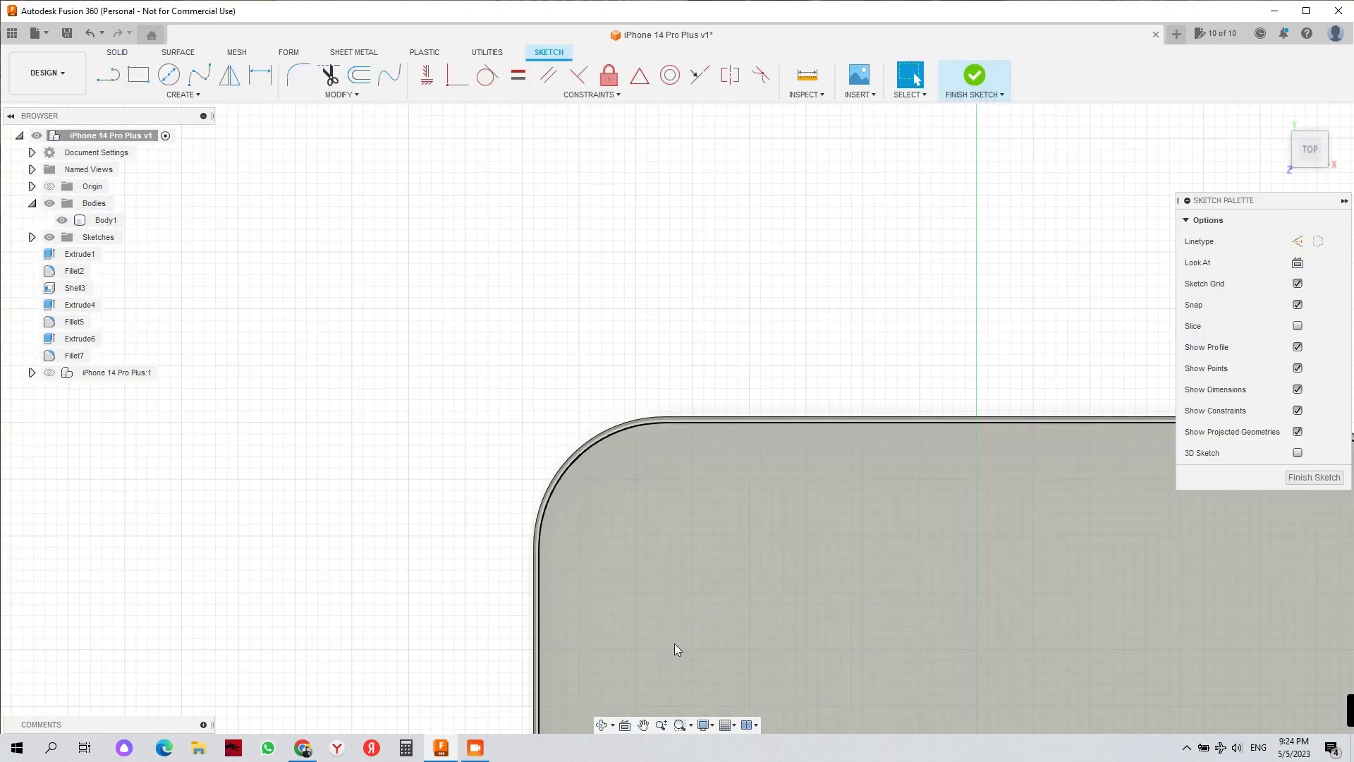
pyautogui.click(363, 77)
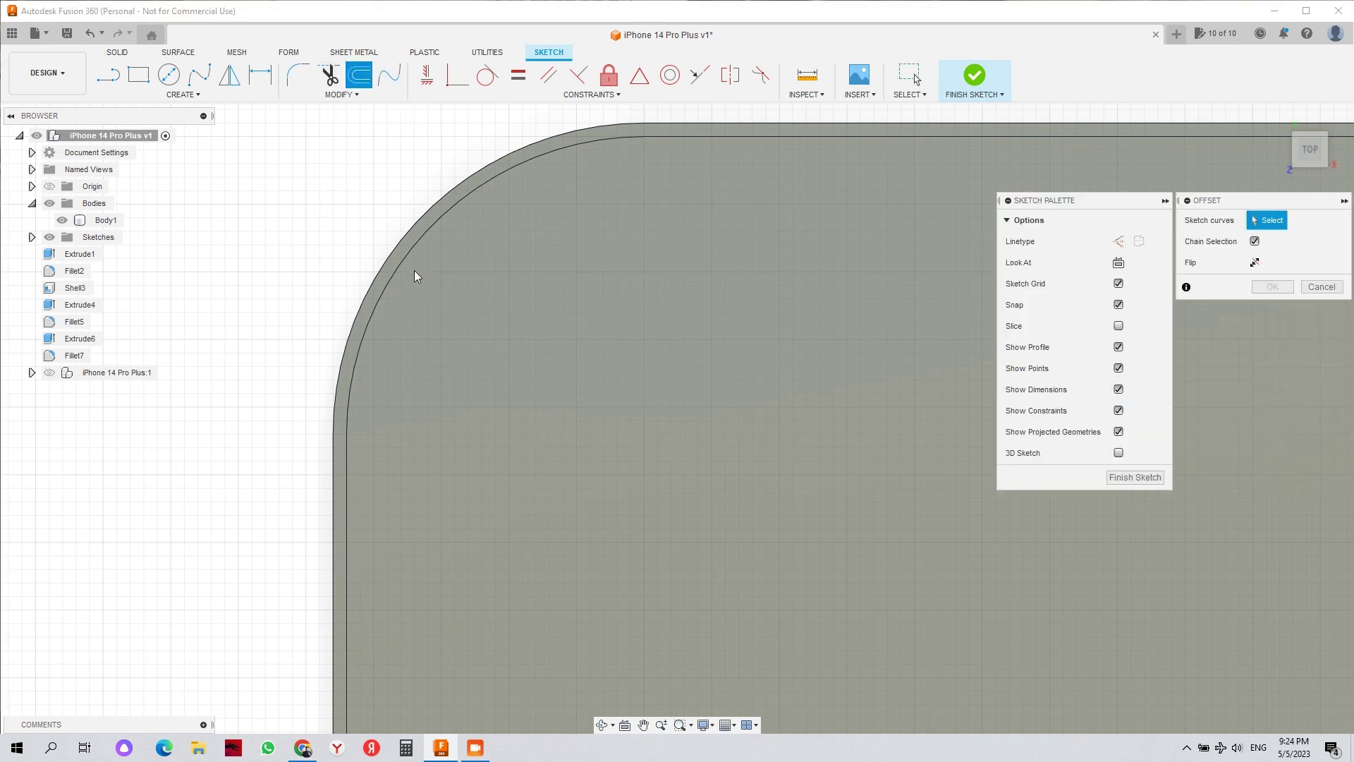
pyautogui.click(409, 252)
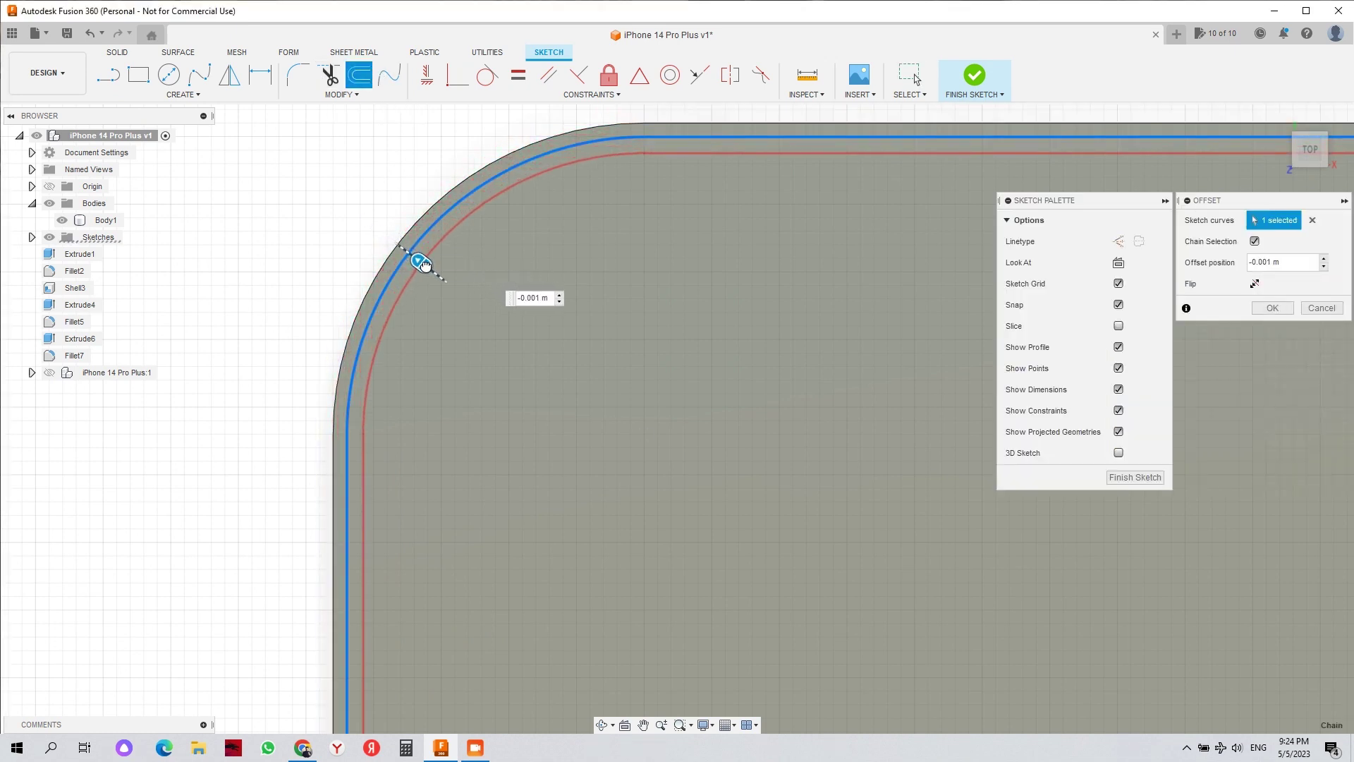
pyautogui.click(1272, 308)
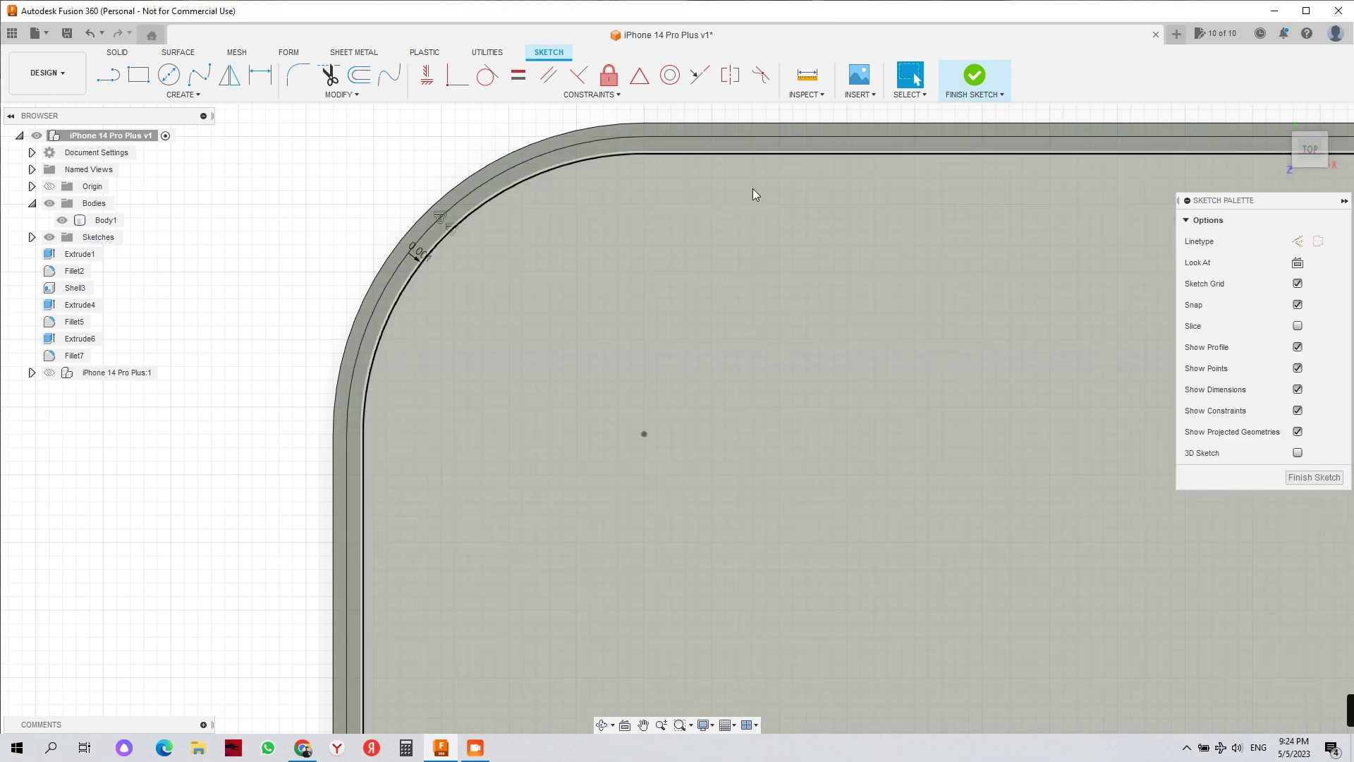
pyautogui.click(1313, 478)
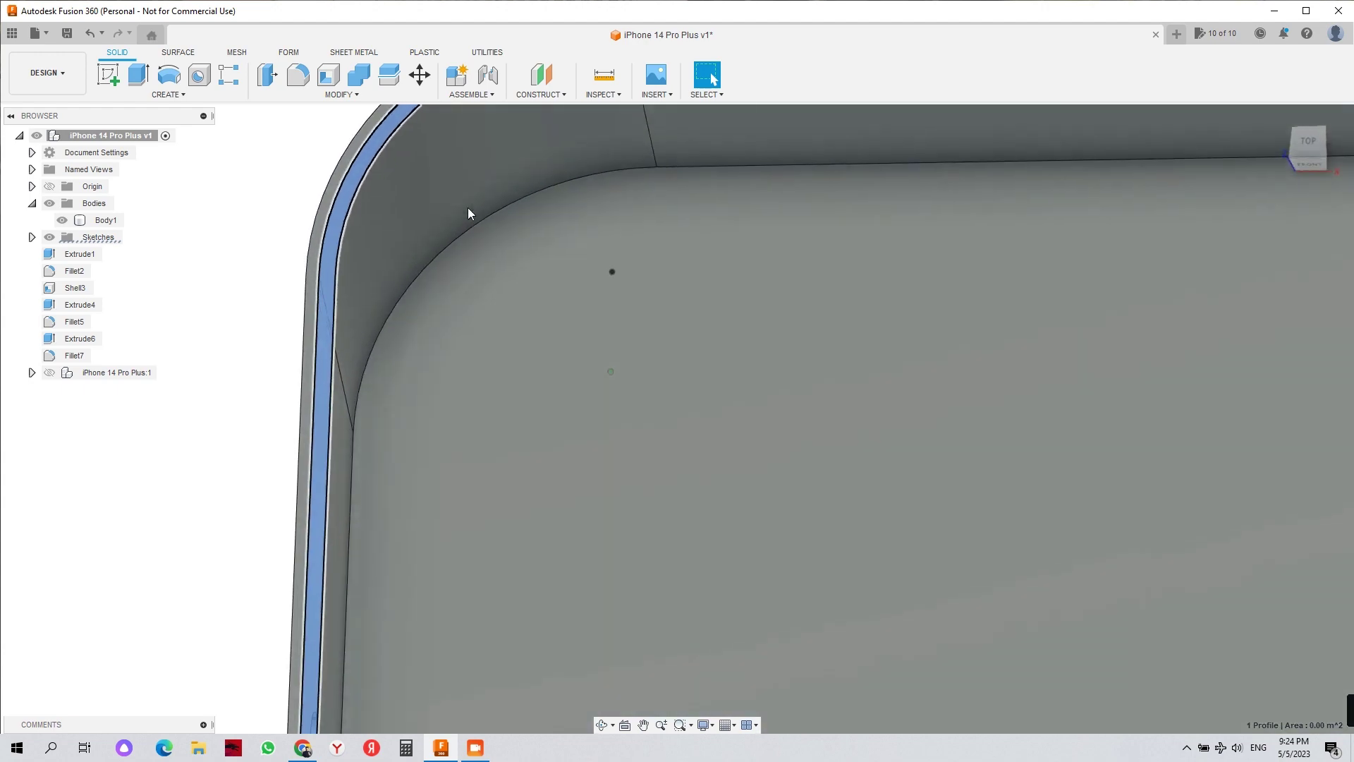
# - Extrude the thin ring profile along the rim by -0.001 m and join it to the case as an inner lip
pyautogui.press('e')
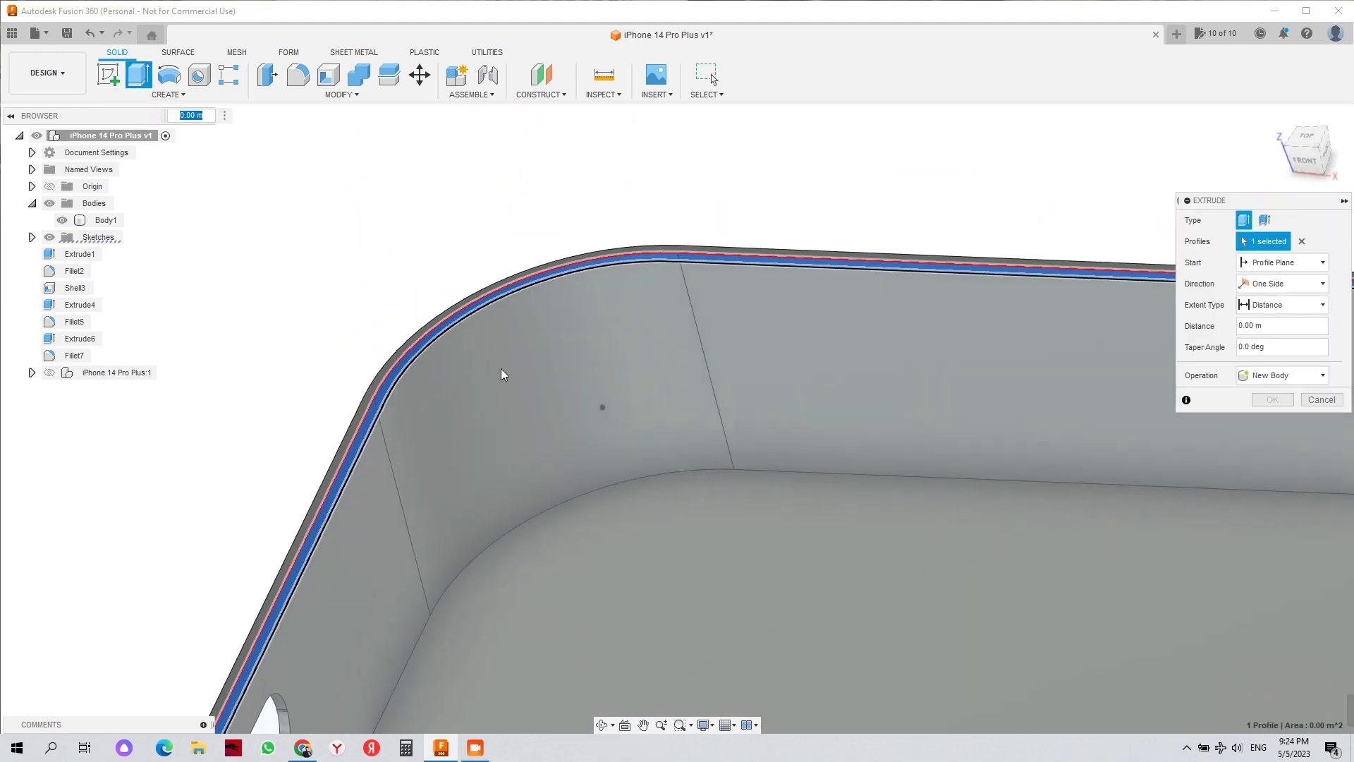
pyautogui.scroll(-6, 769, 382)
pyautogui.keyDown('shift'); pyautogui.moveTo(770, 383); pyautogui.dragTo(866, 409, button='middle'); pyautogui.keyUp('shift')
pyautogui.scroll(4, 818, 381)
pyautogui.scroll(3, 764, 484)
pyautogui.scroll(4, 705, 360)
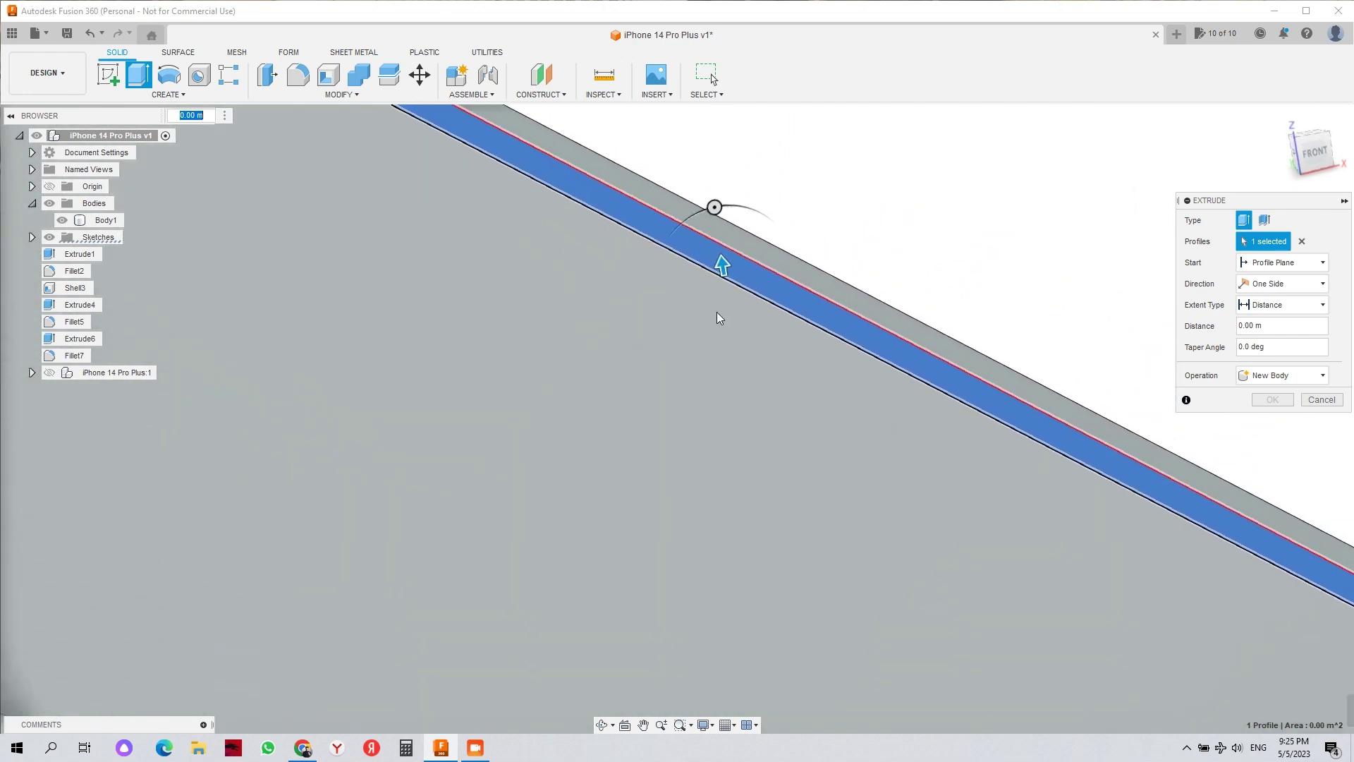
pyautogui.moveTo(716, 312); pyautogui.dragTo(693, 363, button='middle')
pyautogui.moveTo(667, 371); pyautogui.dragTo(676, 390)
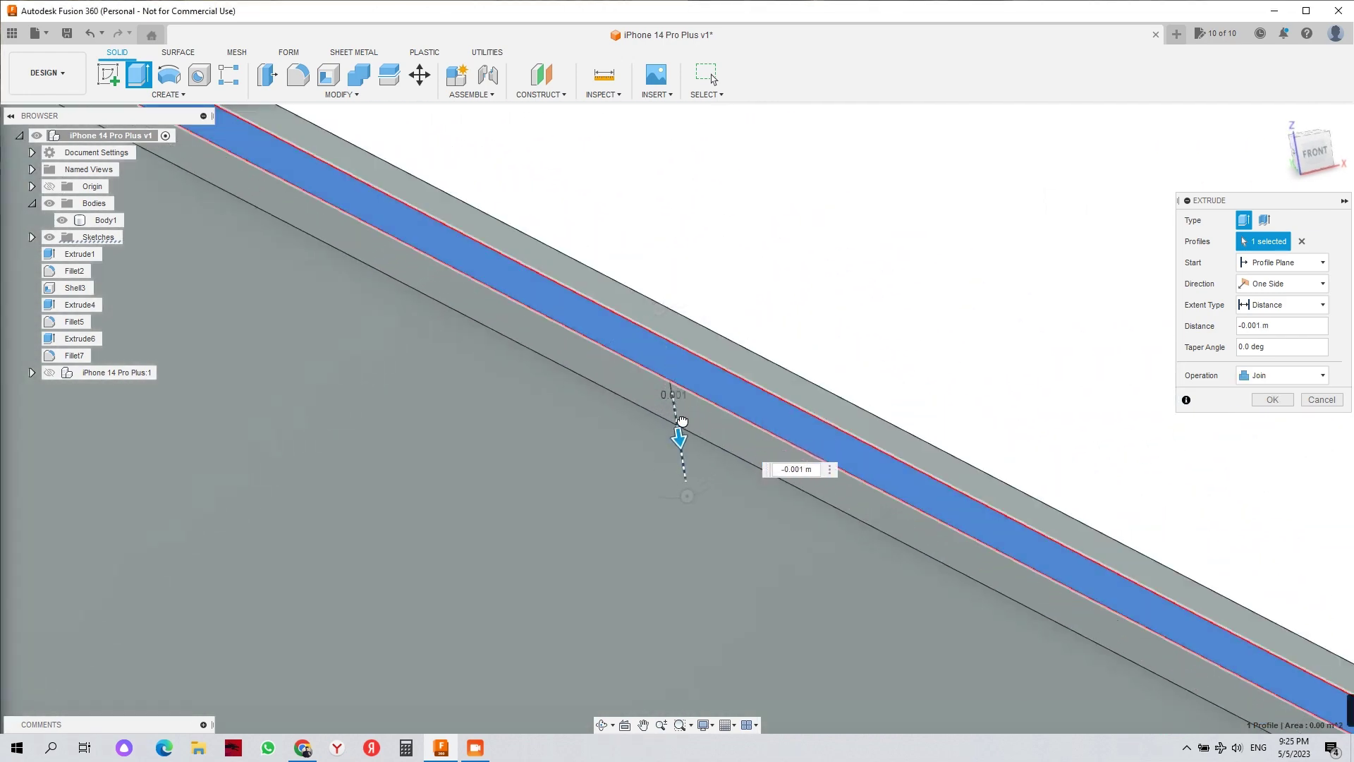
pyautogui.scroll(-6, 681, 422)
pyautogui.keyDown('shift'); pyautogui.moveTo(681, 423); pyautogui.dragTo(502, 412, button='middle'); pyautogui.keyUp('shift')
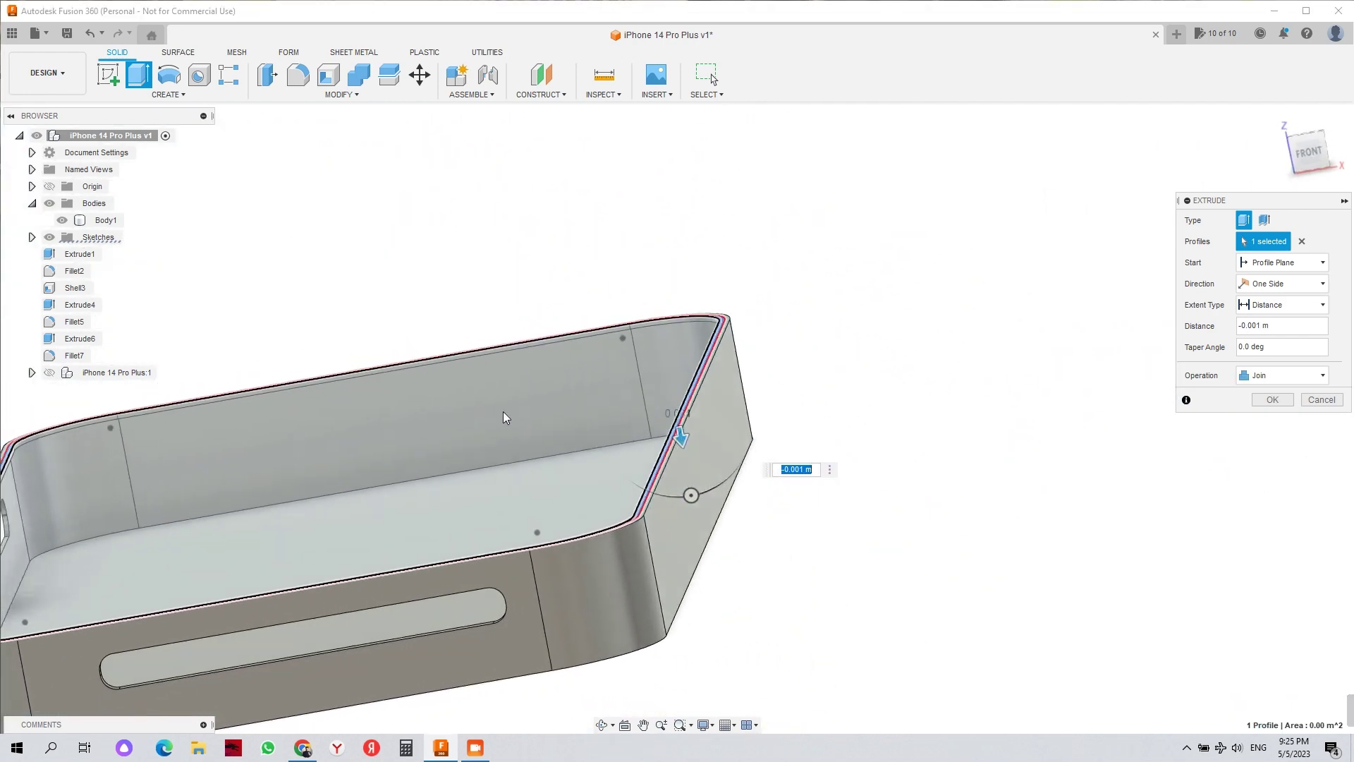
pyautogui.scroll(3, 502, 411)
pyautogui.click(1269, 400)
pyautogui.scroll(-3, 816, 345)
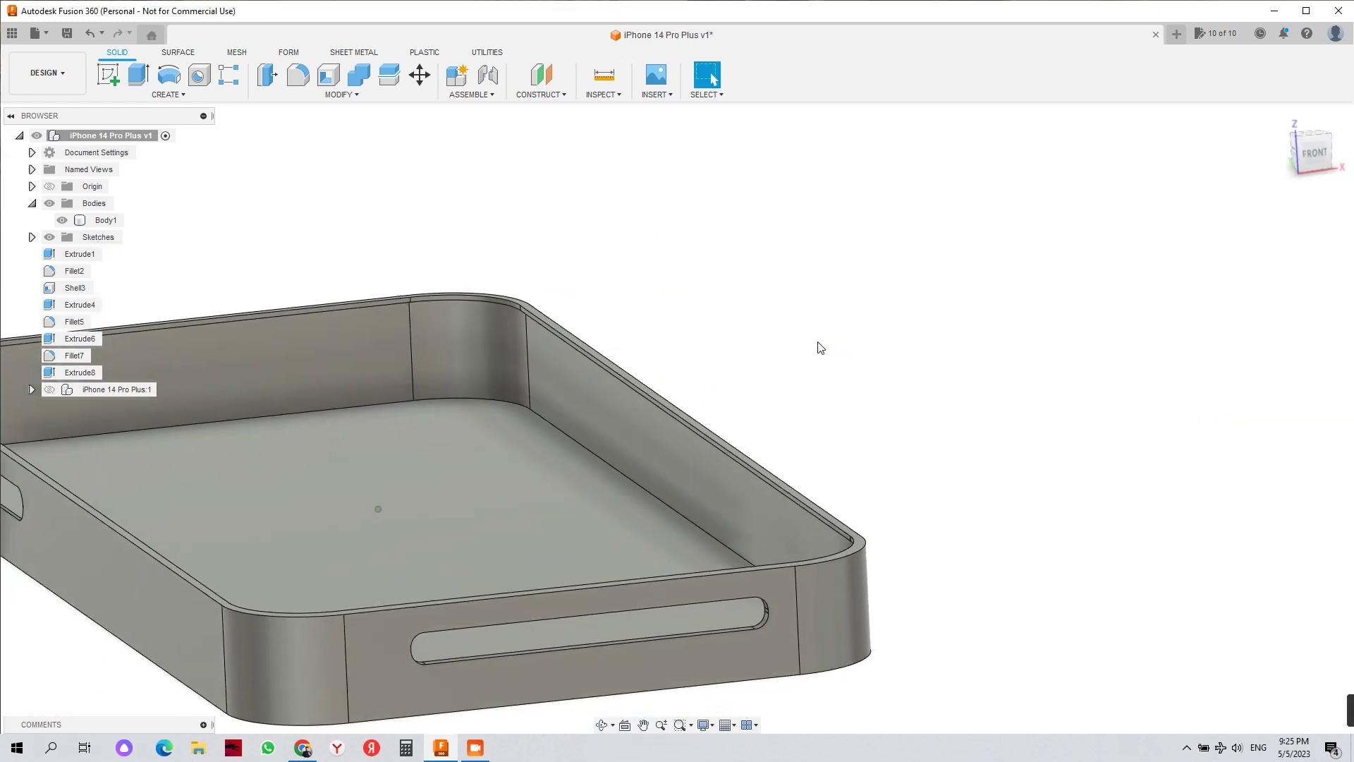
pyautogui.keyDown('shift'); pyautogui.moveTo(816, 345); pyautogui.dragTo(761, 345, button='middle'); pyautogui.keyUp('shift')
pyautogui.scroll(5, 735, 358)
pyautogui.scroll(-5, 735, 357)
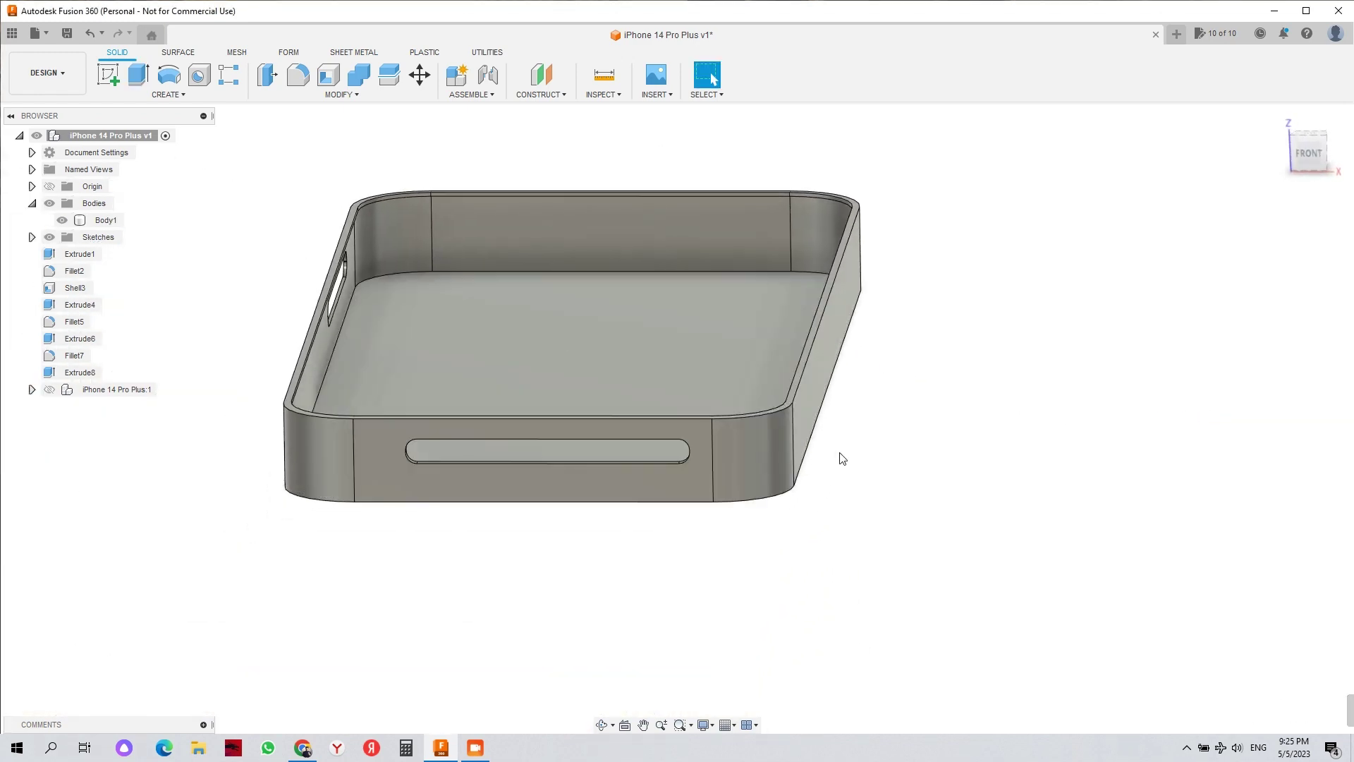
pyautogui.press('f')
pyautogui.click(795, 393)
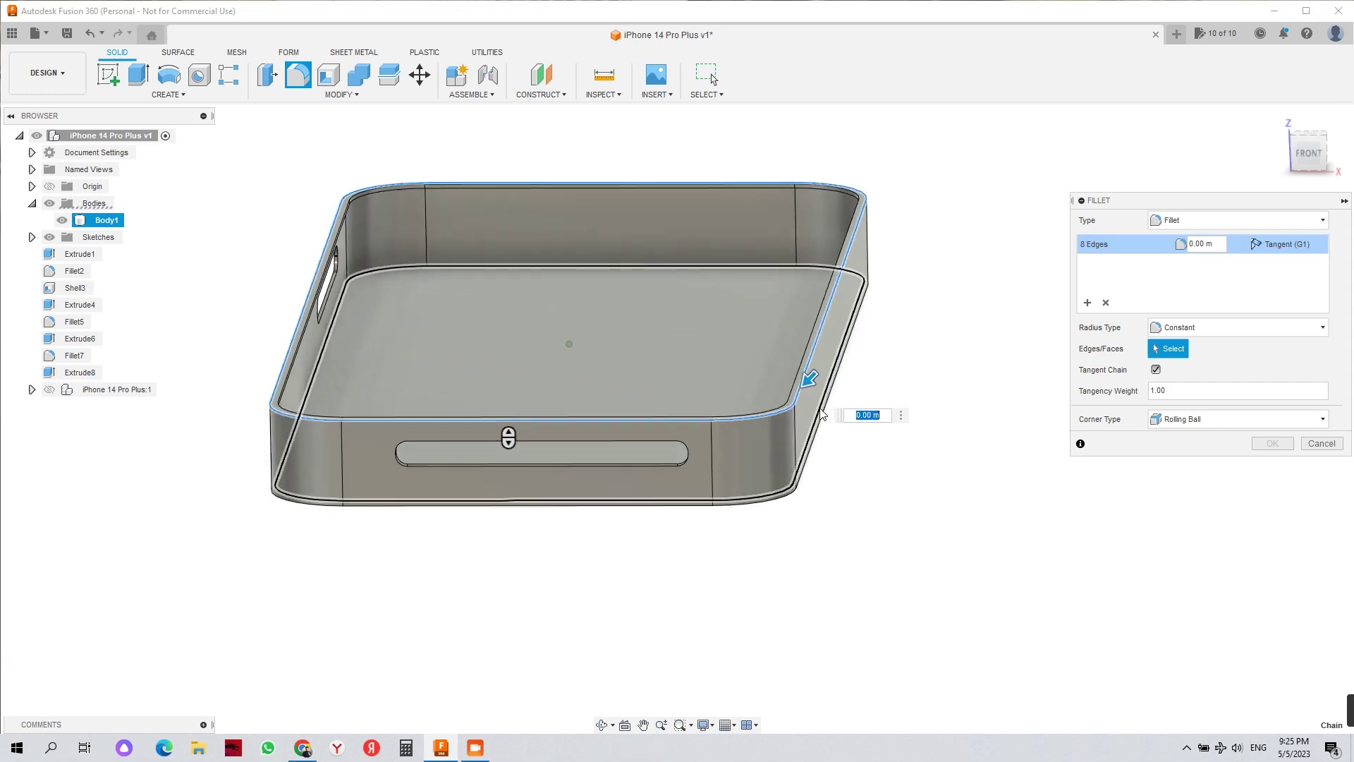
pyautogui.scroll(5, 508, 432)
pyautogui.keyDown('shift'); pyautogui.moveTo(853, 439); pyautogui.dragTo(895, 415, button='middle'); pyautogui.keyUp('shift')
pyautogui.click(1322, 443)
pyautogui.click(1267, 458)
pyautogui.scroll(-5, 1209, 432)
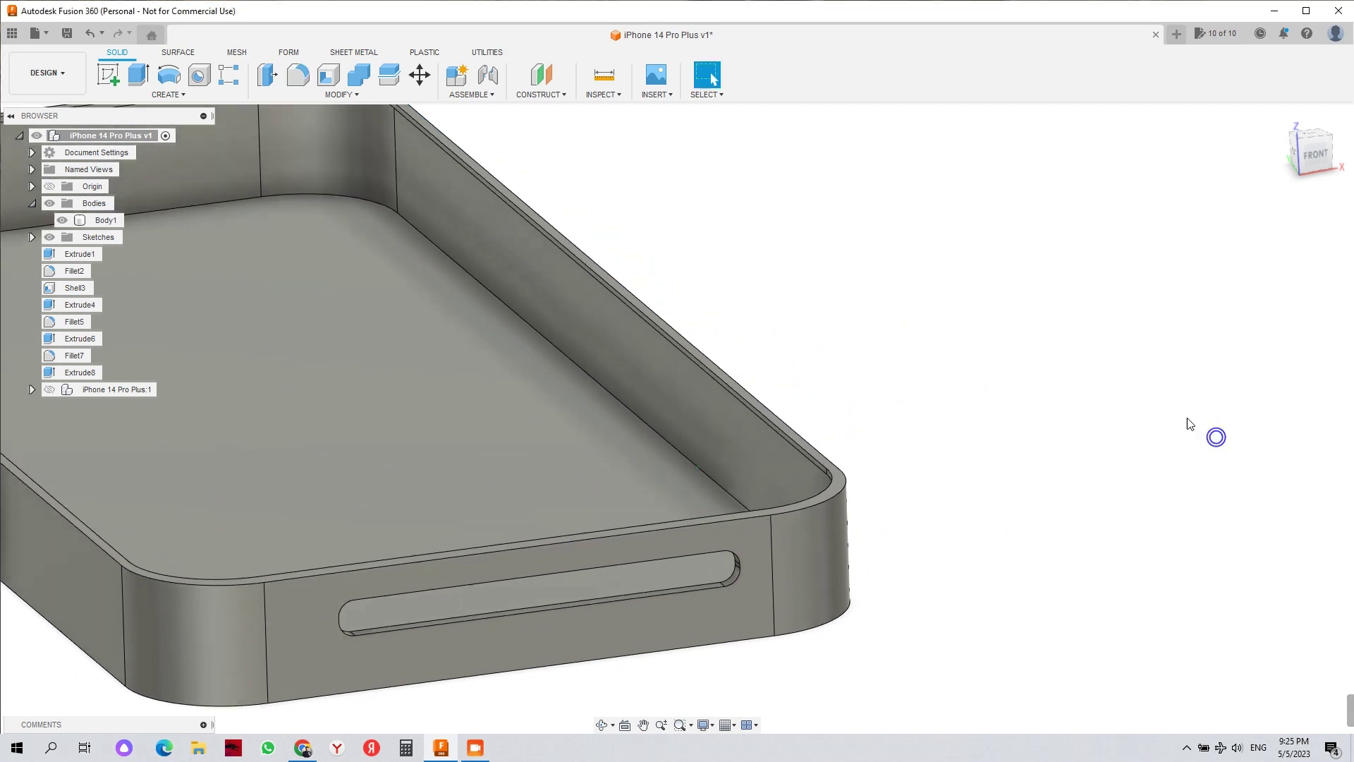
# - Create a section analysis of the case on the XZ plane with Angle 1 at 180 degrees
pyautogui.click(654, 94)
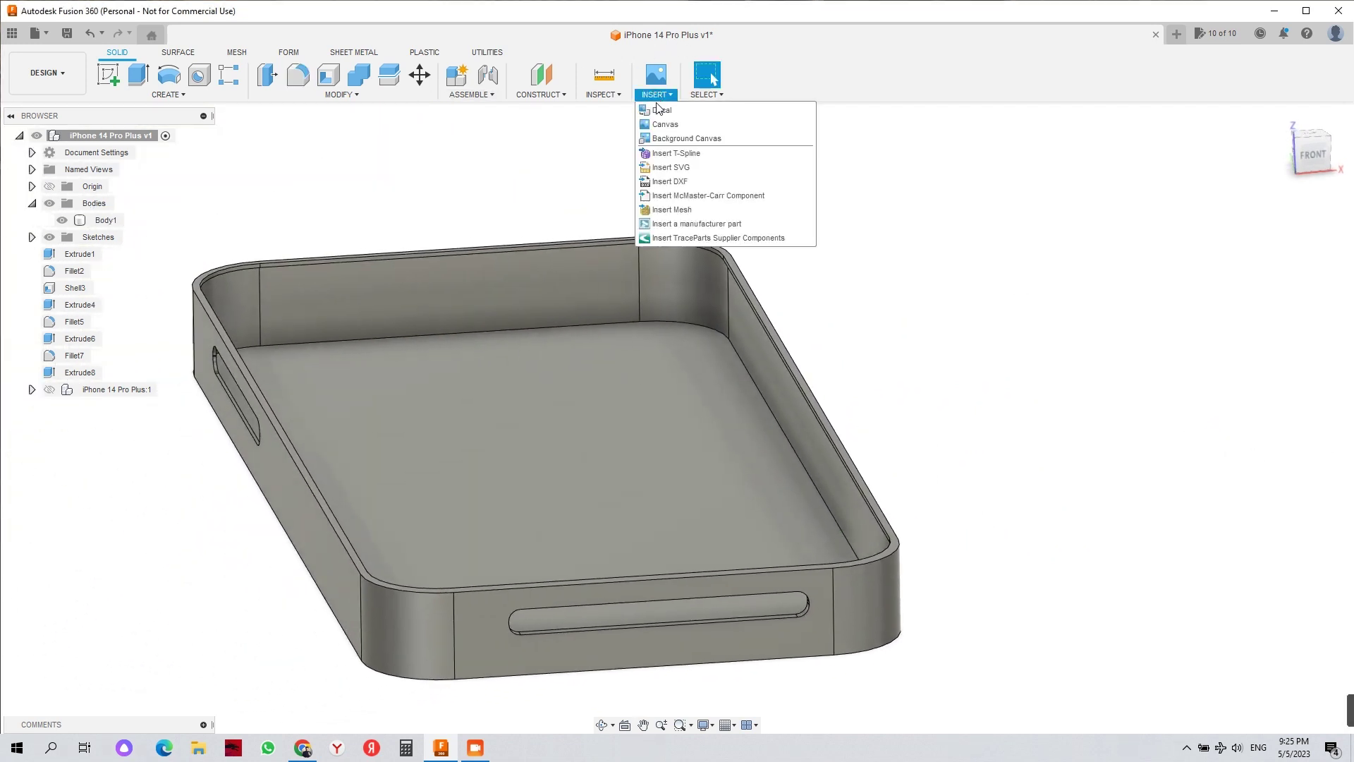
pyautogui.click(603, 95)
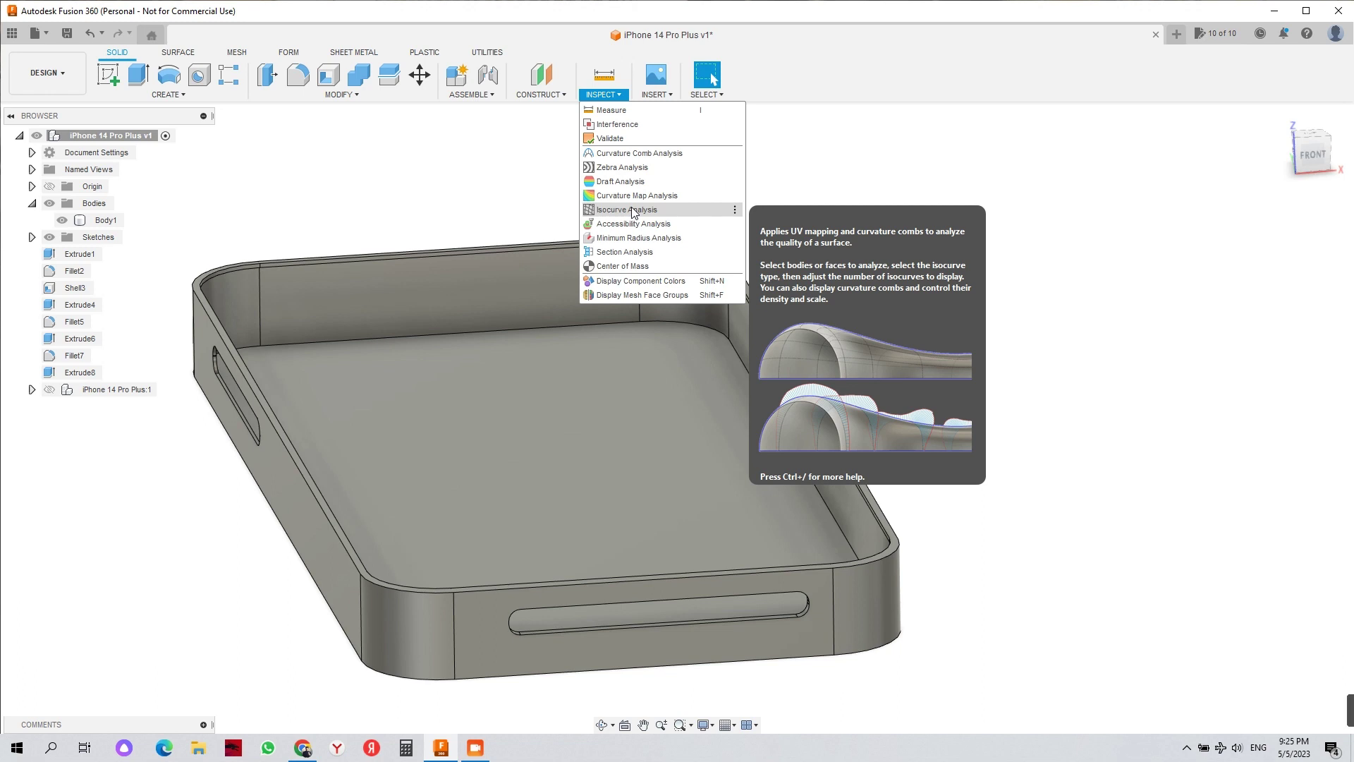
pyautogui.click(631, 251)
pyautogui.click(507, 441)
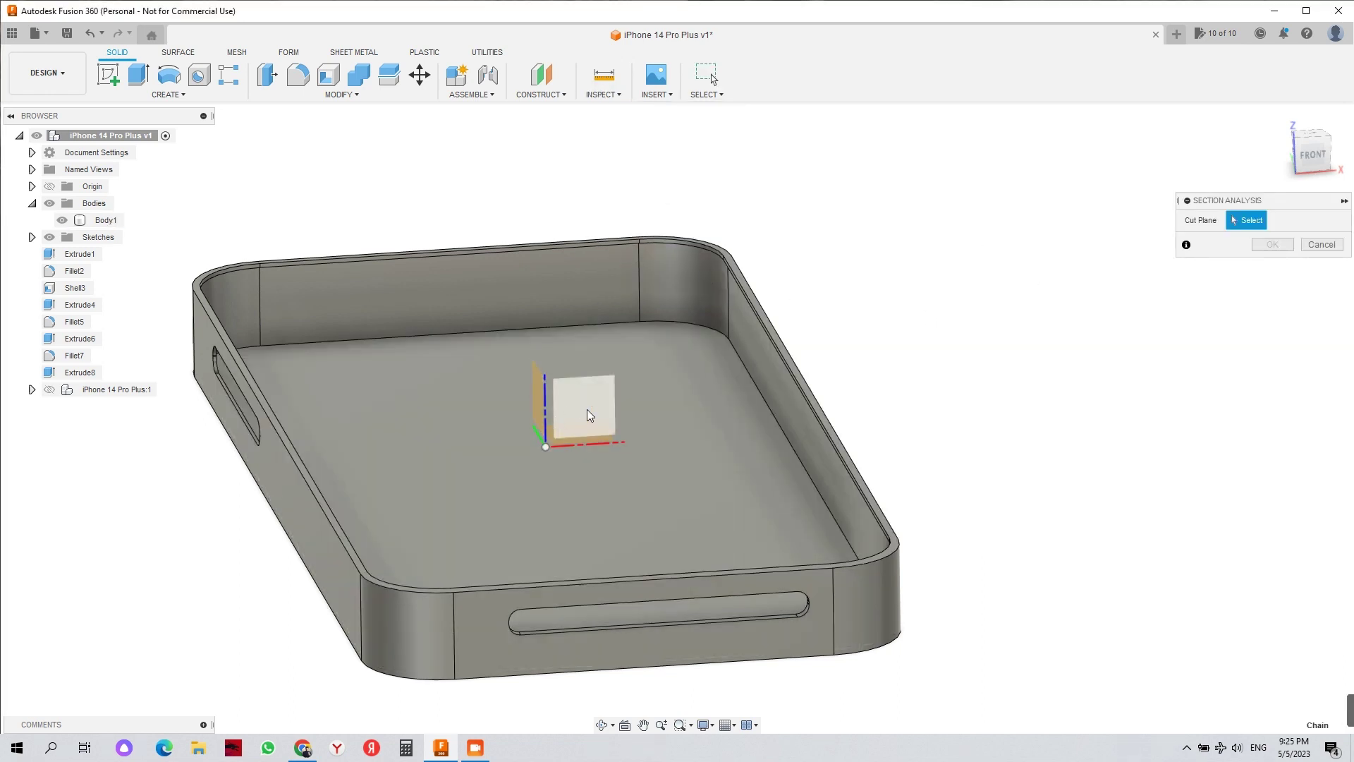
pyautogui.click(586, 398)
pyautogui.keyDown('shift'); pyautogui.moveTo(525, 395); pyautogui.dragTo(526, 434, button='middle'); pyautogui.keyUp('shift')
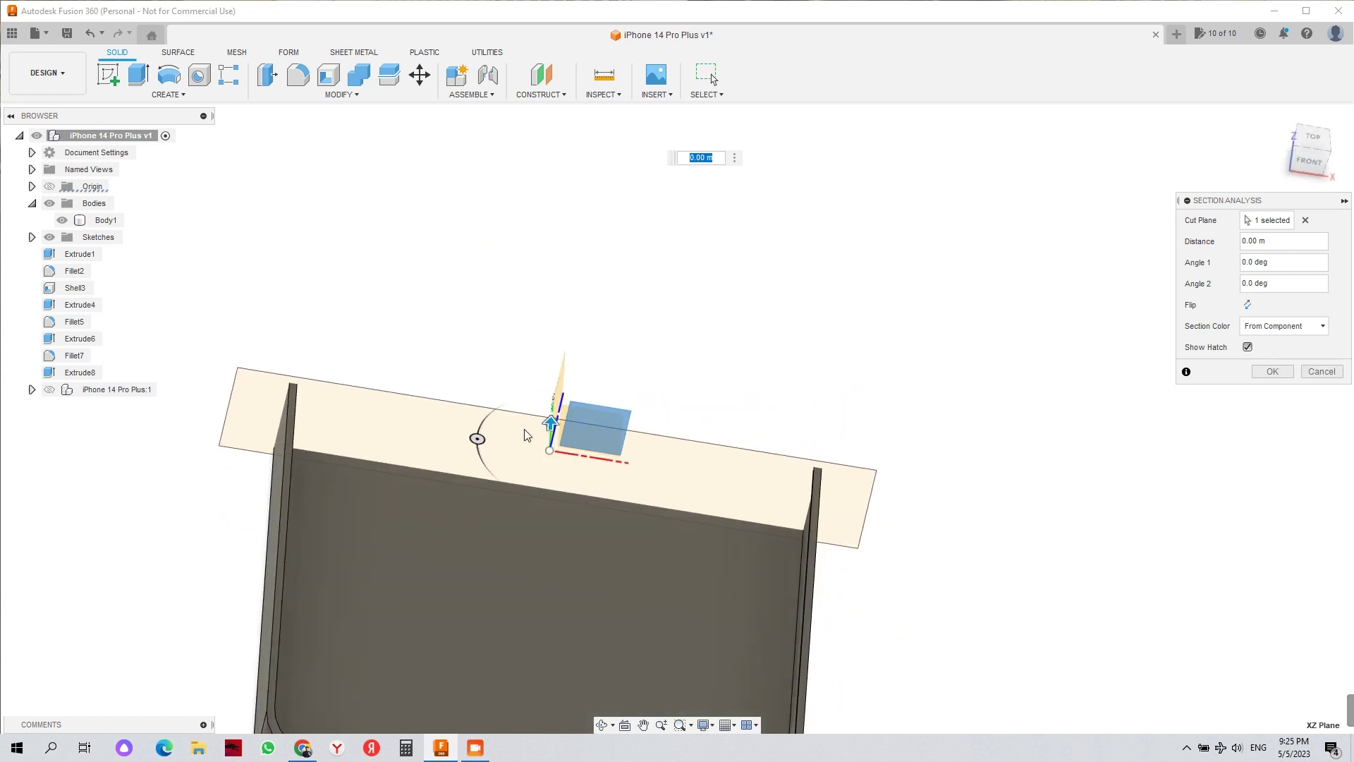
pyautogui.moveTo(480, 437); pyautogui.dragTo(651, 471)
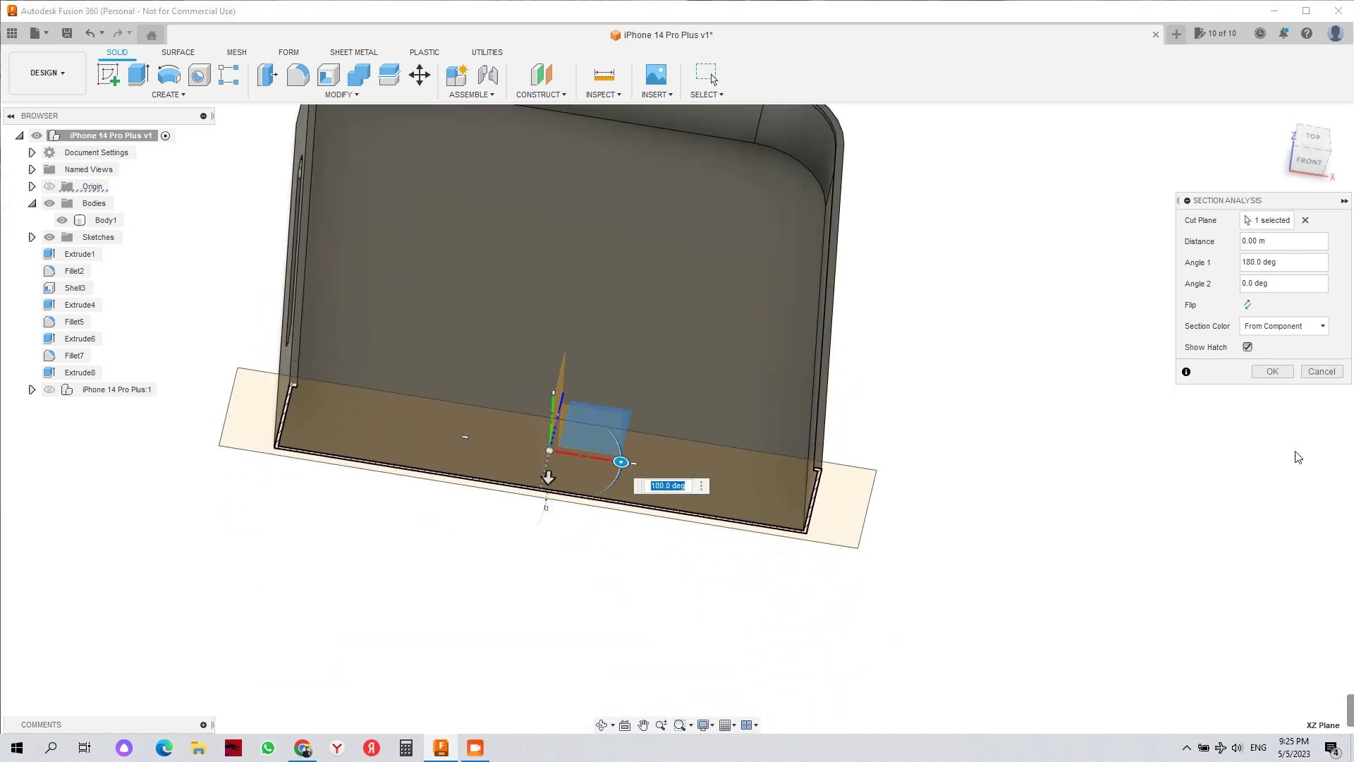
pyautogui.click(1289, 375)
# - Fillet the two inner edge loops of the rim's lip with a small radius and hide the section analysis
pyautogui.keyDown('shift'); pyautogui.moveTo(932, 493); pyautogui.dragTo(819, 484, button='middle'); pyautogui.keyUp('shift')
pyautogui.scroll(6, 837, 485)
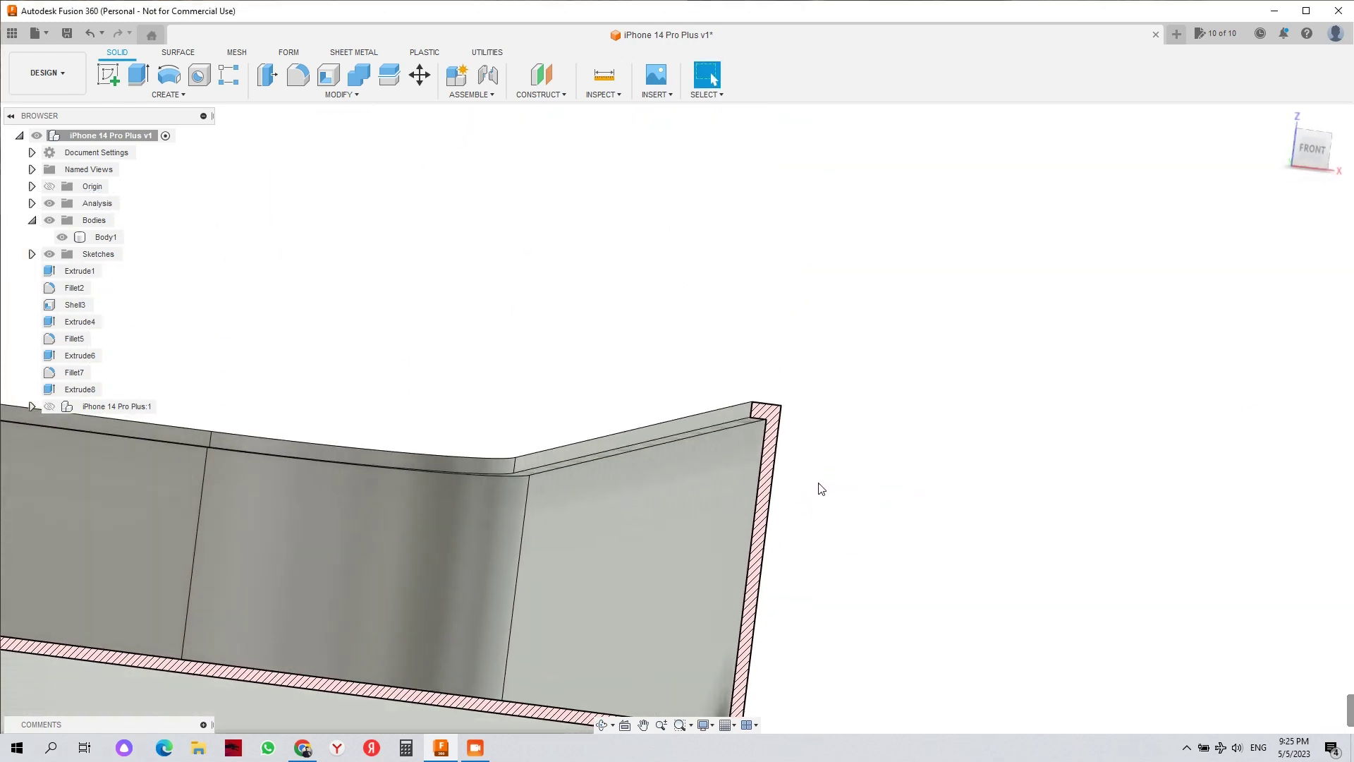
pyautogui.press('f')
pyautogui.scroll(4, 742, 428)
pyautogui.click(738, 431)
pyautogui.keyDown('shift'); pyautogui.moveTo(765, 433); pyautogui.dragTo(802, 487, button='middle'); pyautogui.keyUp('shift')
pyautogui.click(654, 435)
pyautogui.scroll(3, 719, 422)
pyautogui.moveTo(728, 420); pyautogui.dragTo(717, 432)
pyautogui.scroll(-5, 712, 435)
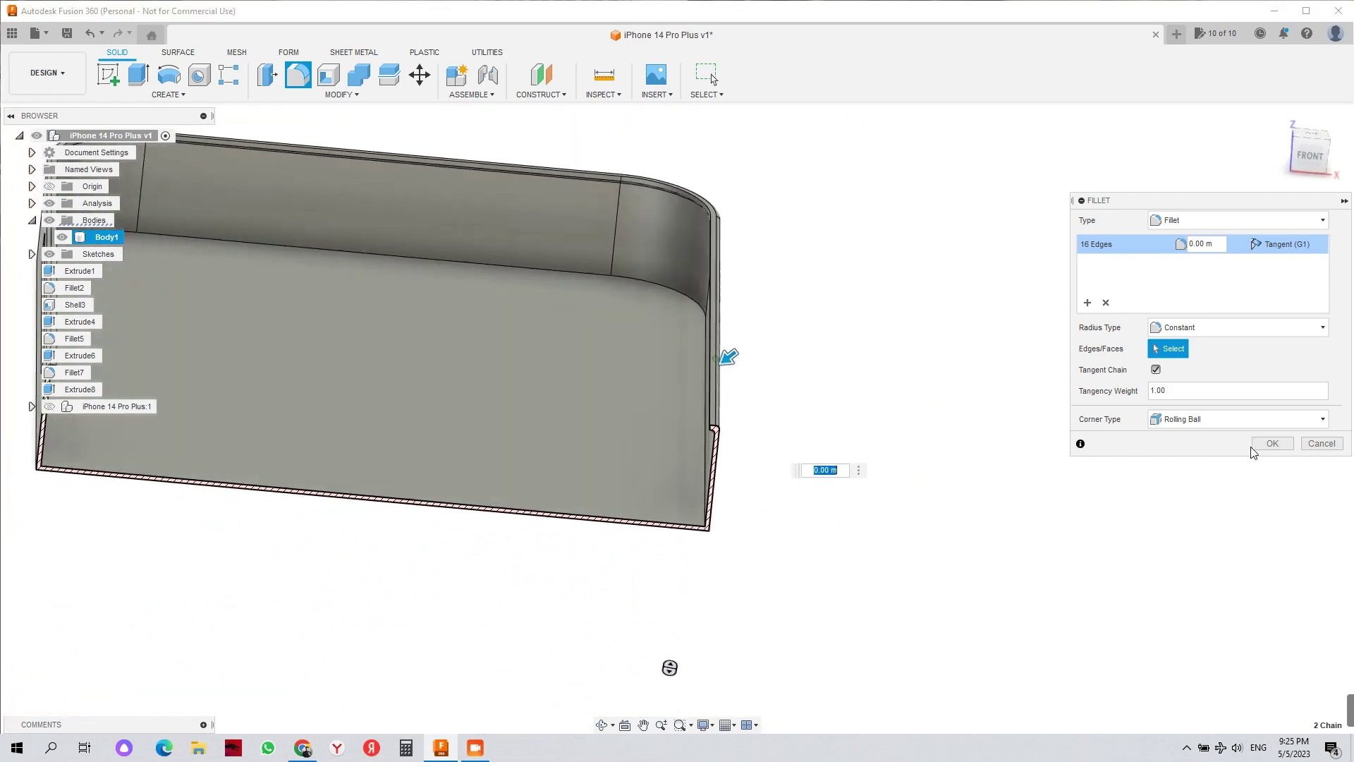
pyautogui.click(1269, 442)
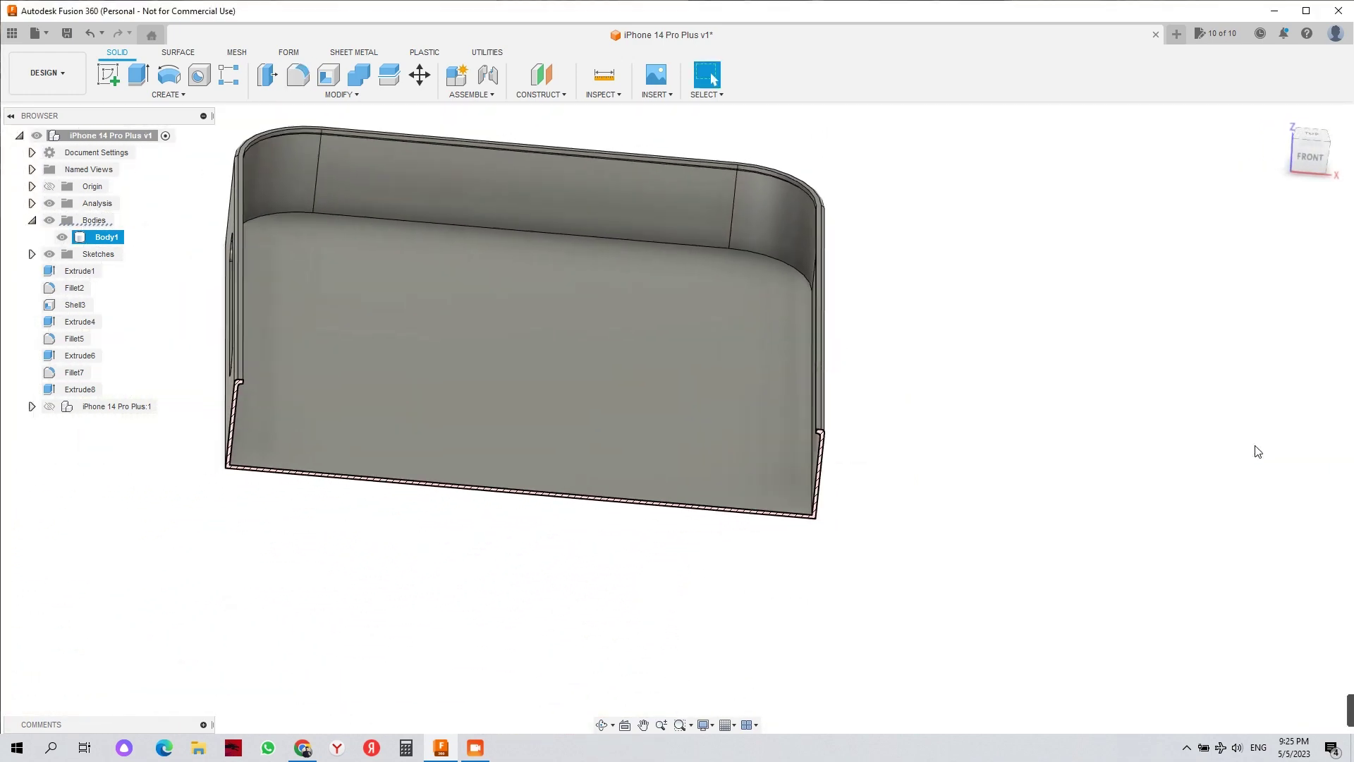
pyautogui.click(50, 204)
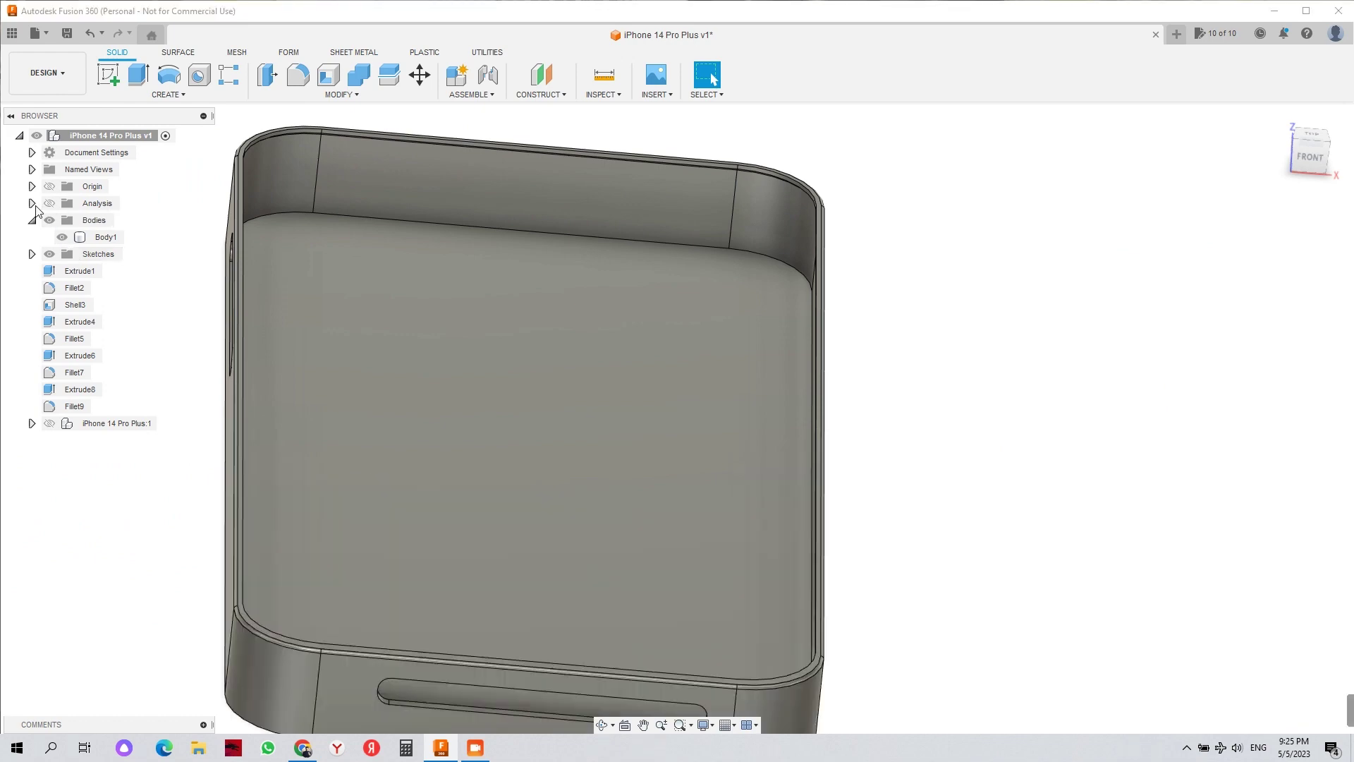
pyautogui.click(33, 205)
# - Fillet the top and bottom outer edge loops of the case with a radius of 0.001 m
pyautogui.keyDown('shift'); pyautogui.moveTo(831, 393); pyautogui.dragTo(454, 381, button='middle'); pyautogui.keyUp('shift')
pyautogui.press('f')
pyautogui.click(397, 483)
pyautogui.scroll(2, 463, 436)
pyautogui.keyDown('shift'); pyautogui.moveTo(462, 438); pyautogui.dragTo(1042, 621, button='middle'); pyautogui.keyUp('shift')
pyautogui.scroll(2, 438, 471)
pyautogui.click(438, 471)
pyautogui.scroll(-3, 480, 498)
pyautogui.scroll(5, 571, 468)
pyautogui.keyDown('shift'); pyautogui.moveTo(311, 493); pyautogui.dragTo(445, 598, button='middle'); pyautogui.keyUp('shift')
pyautogui.scroll(1, 448, 656)
pyautogui.scroll(3, 431, 419)
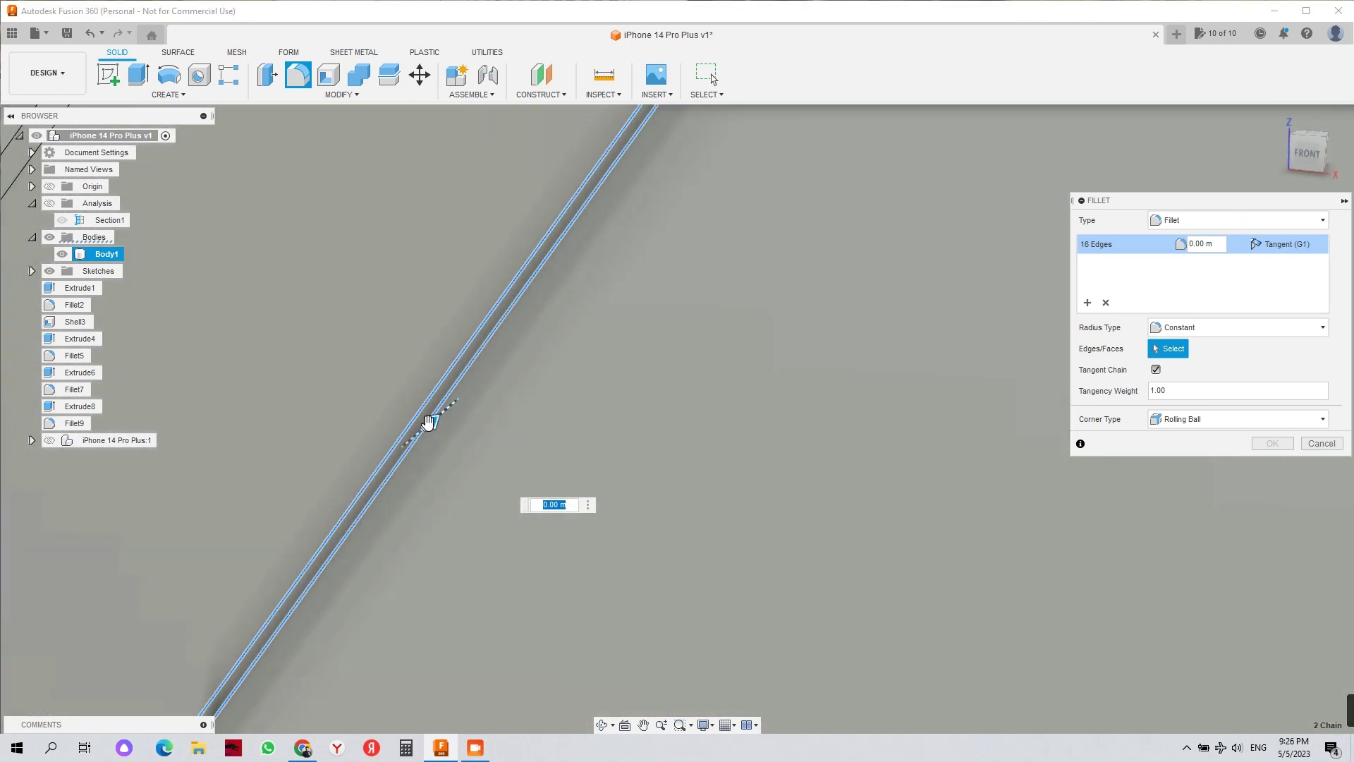
pyautogui.moveTo(438, 415); pyautogui.dragTo(443, 411)
pyautogui.scroll(-6, 476, 449)
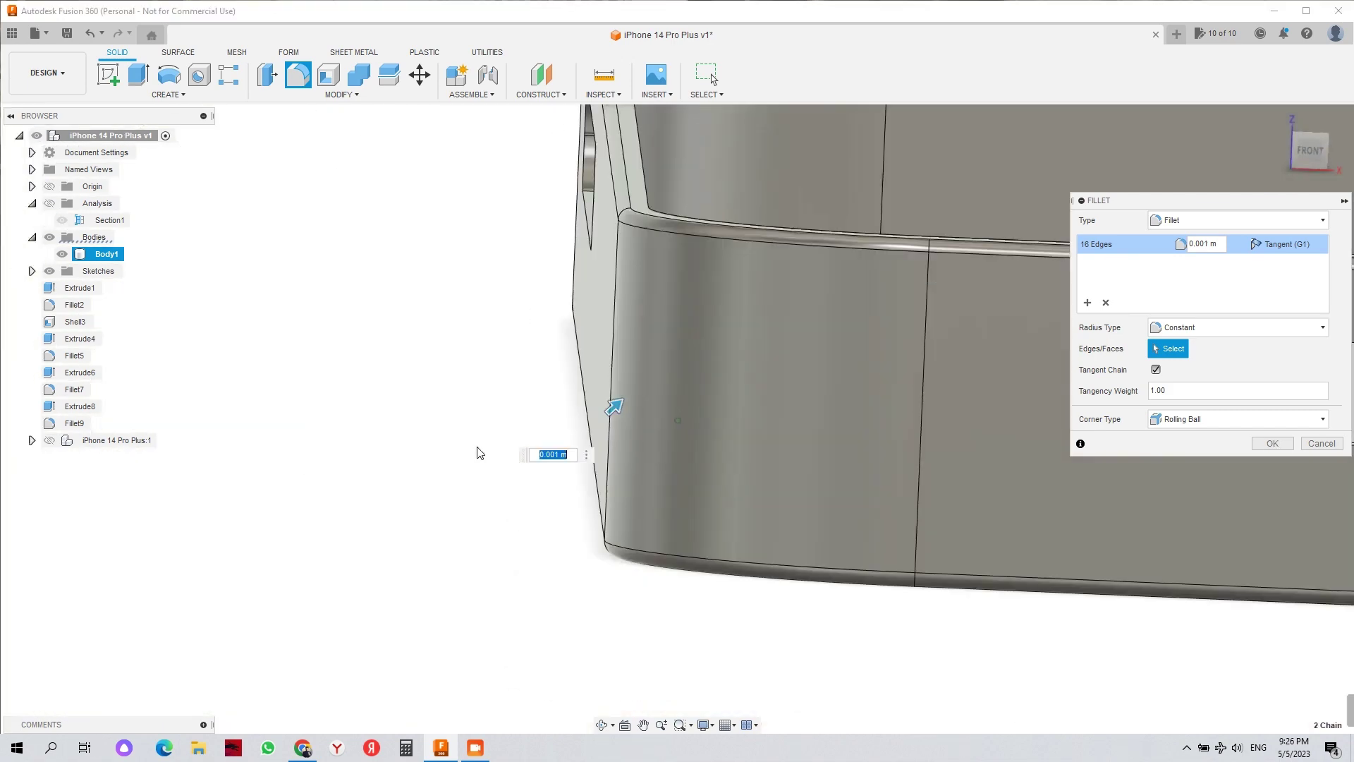
pyautogui.moveTo(477, 449)
pyautogui.keyDown('shift'); pyautogui.mouseDown(button='middle')
pyautogui.moveTo(515, 445)
pyautogui.moveTo(502, 448)
pyautogui.mouseUp(button='middle'); pyautogui.keyUp('shift')
pyautogui.scroll(-4, 505, 453)
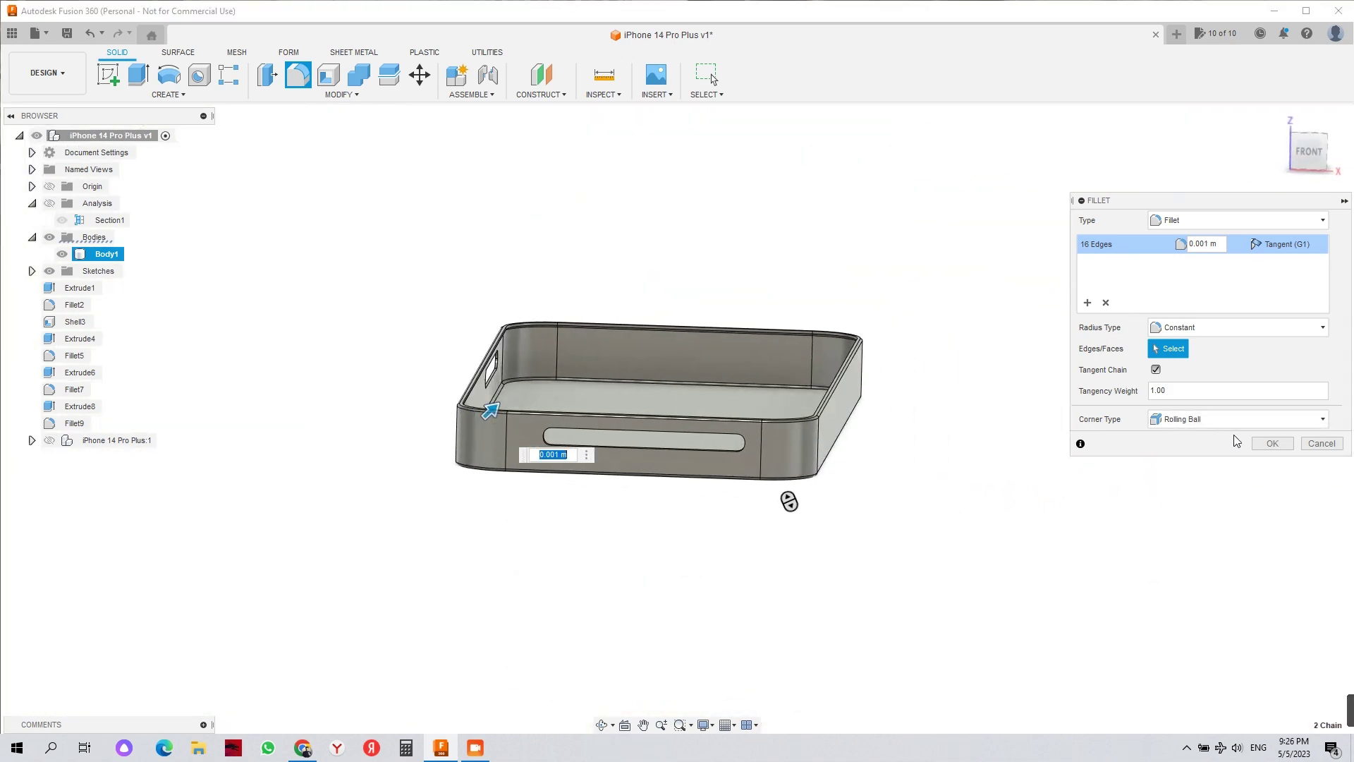
pyautogui.click(1272, 444)
# - Show the phone component and sketch a center rectangle on the case's right side face enclosing the power button
pyautogui.keyDown('shift'); pyautogui.moveTo(1127, 459); pyautogui.dragTo(811, 338, button='middle'); pyautogui.keyUp('shift')
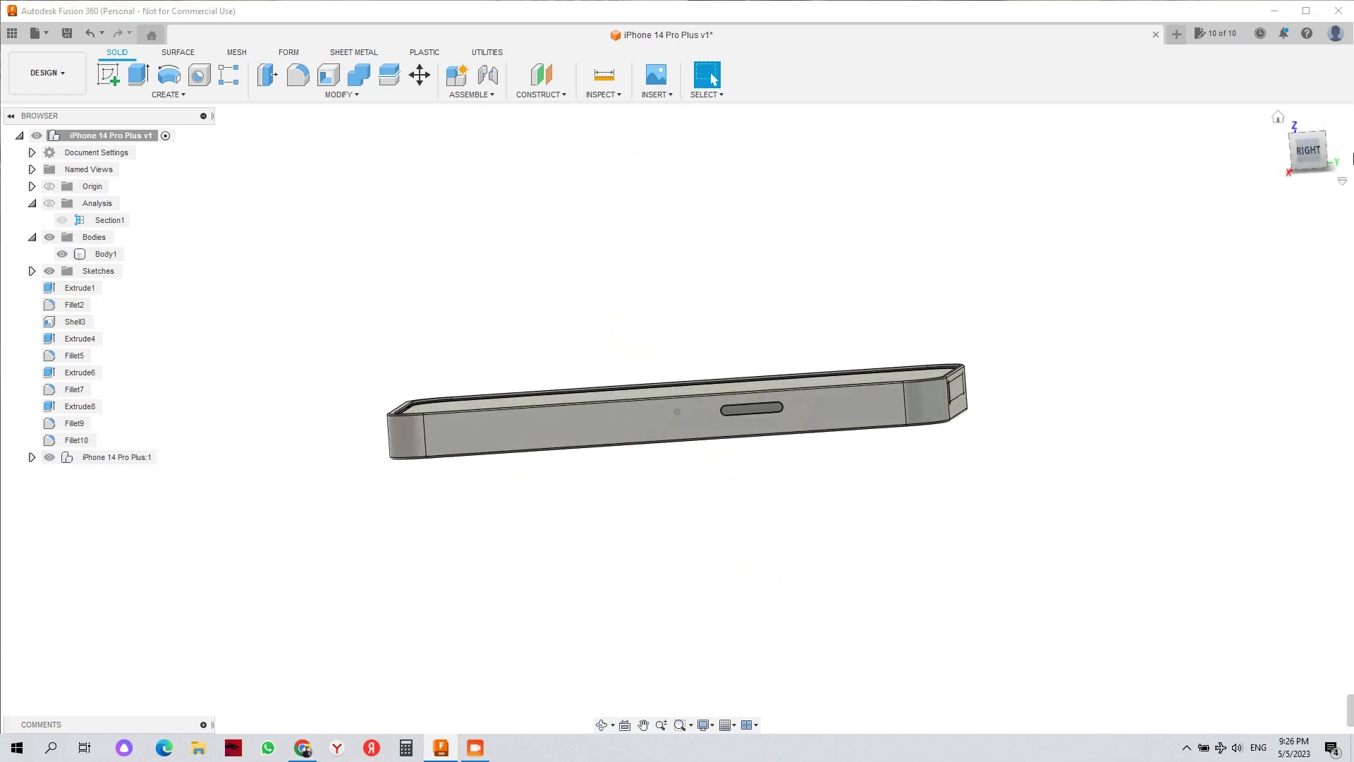
pyautogui.click(1313, 157)
pyautogui.scroll(5, 792, 416)
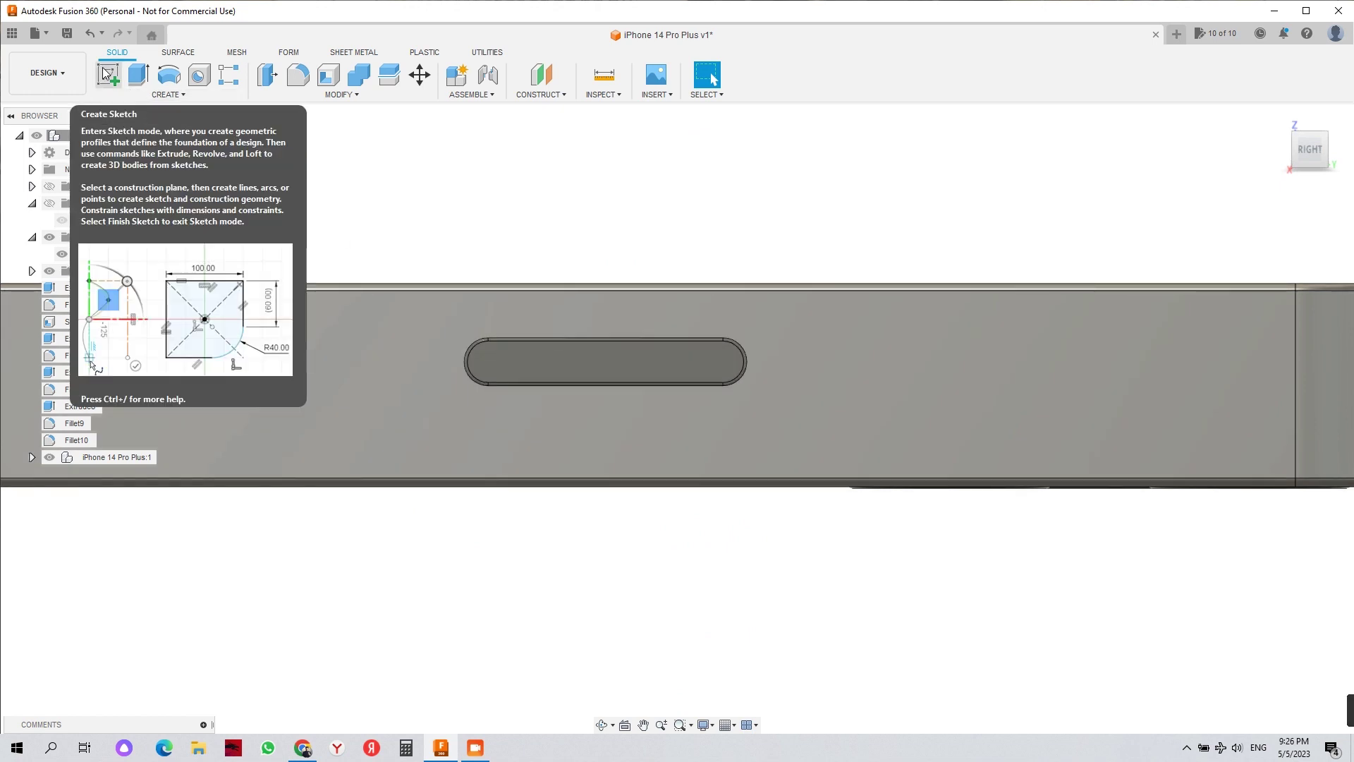
pyautogui.click(105, 73)
pyautogui.click(378, 336)
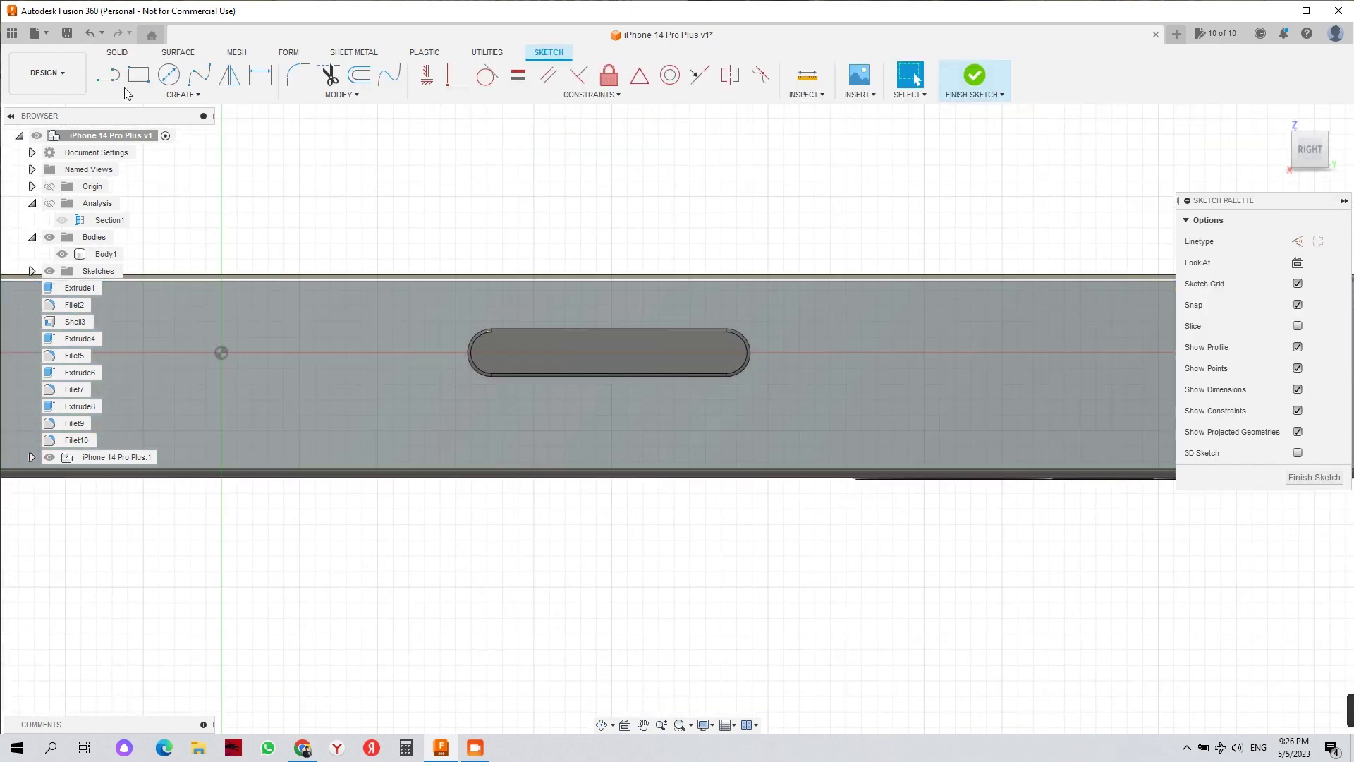
pyautogui.click(136, 74)
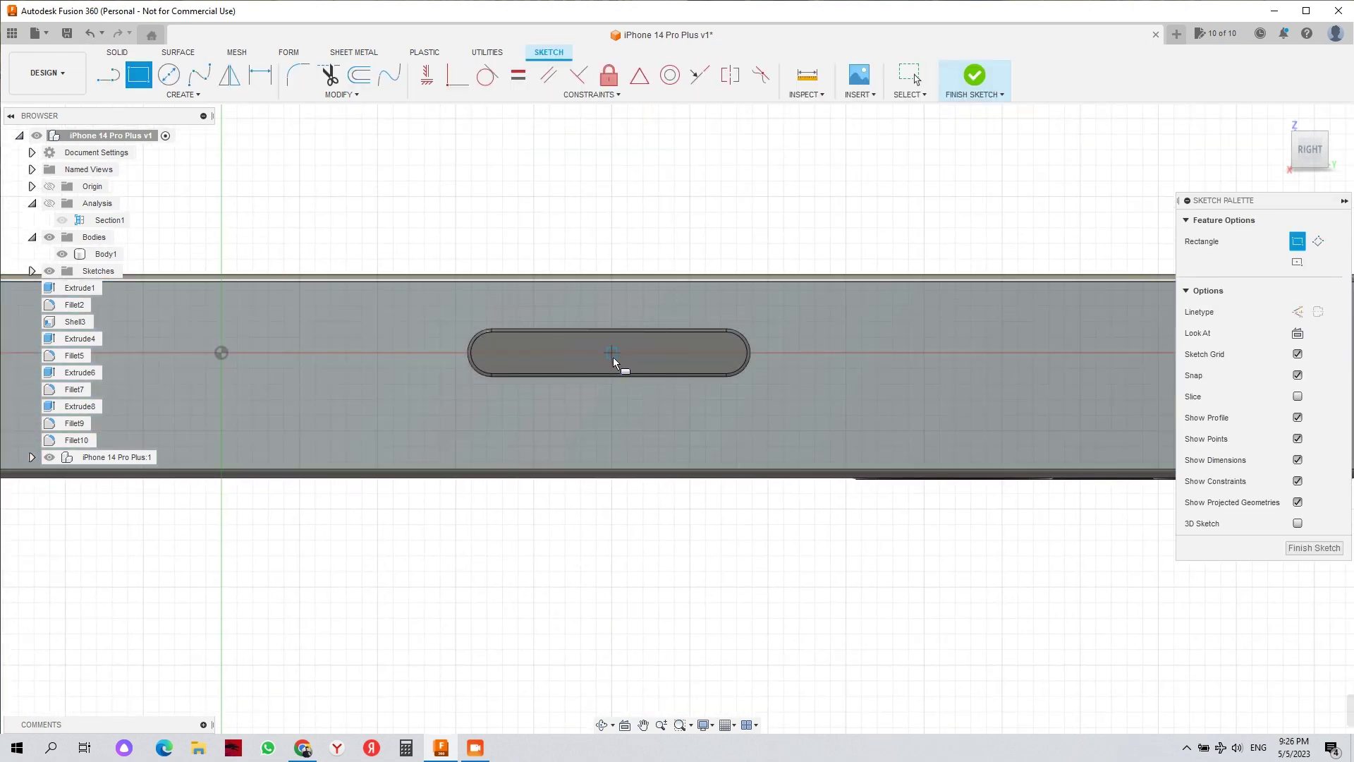
pyautogui.click(1298, 263)
pyautogui.click(611, 352)
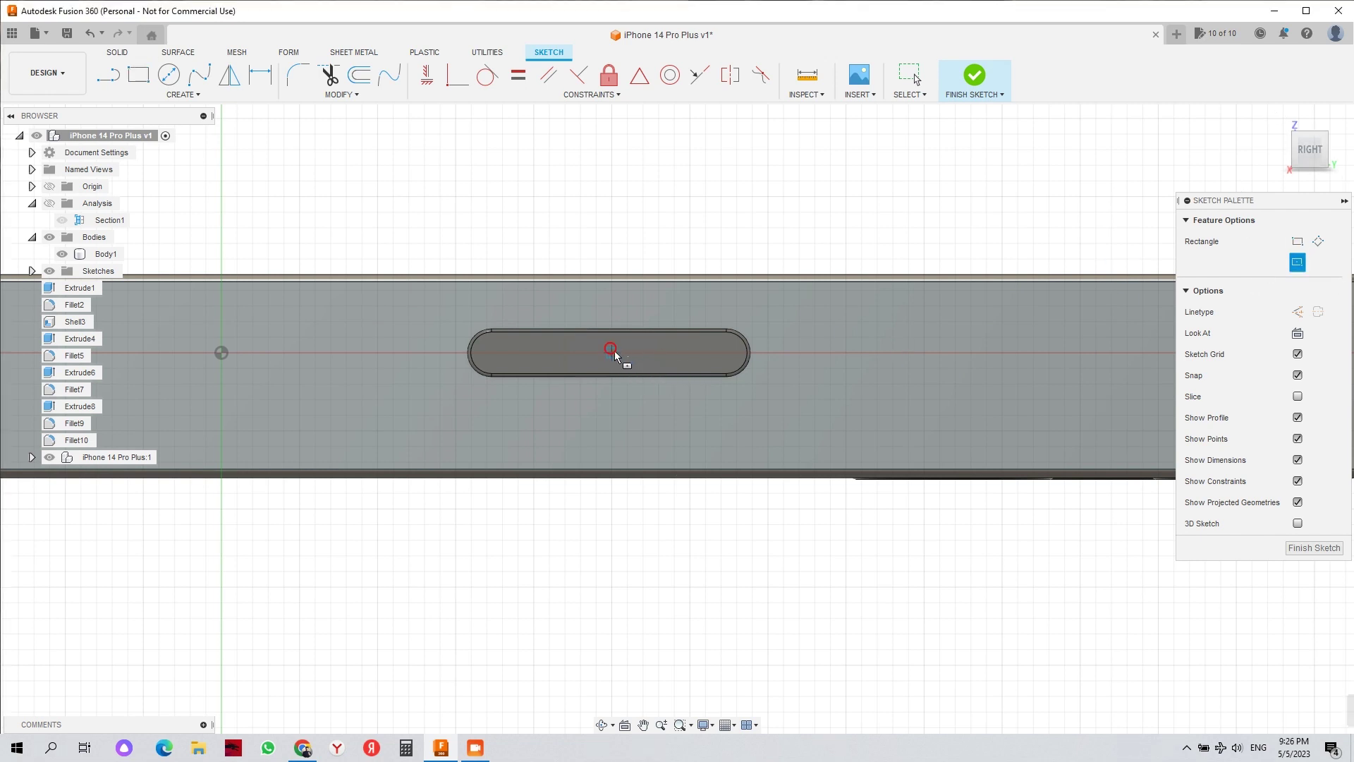
pyautogui.click(765, 385)
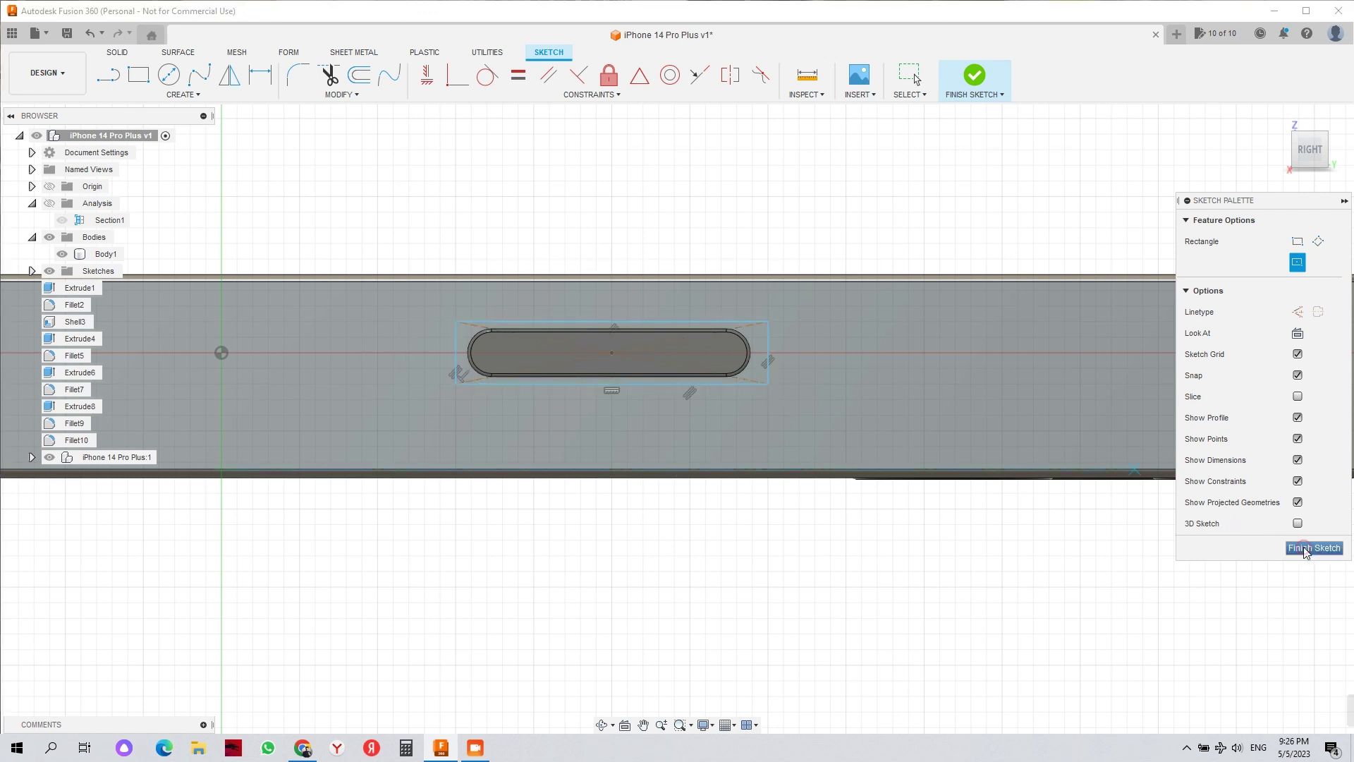
# - Finish the sketch, hide the phone component and cut the power-button rectangle through the case's side wall with Extrude
pyautogui.click(1305, 549)
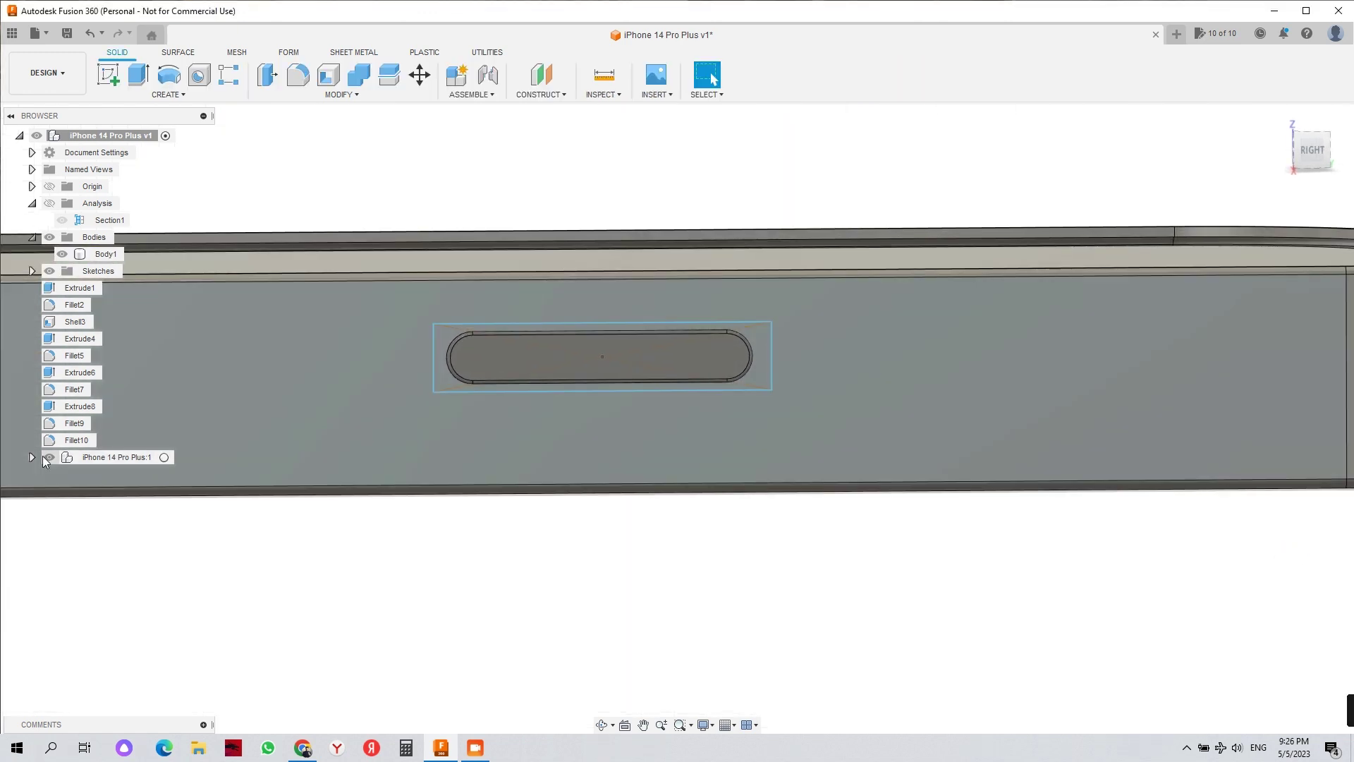
pyautogui.click(49, 457)
pyautogui.click(467, 334)
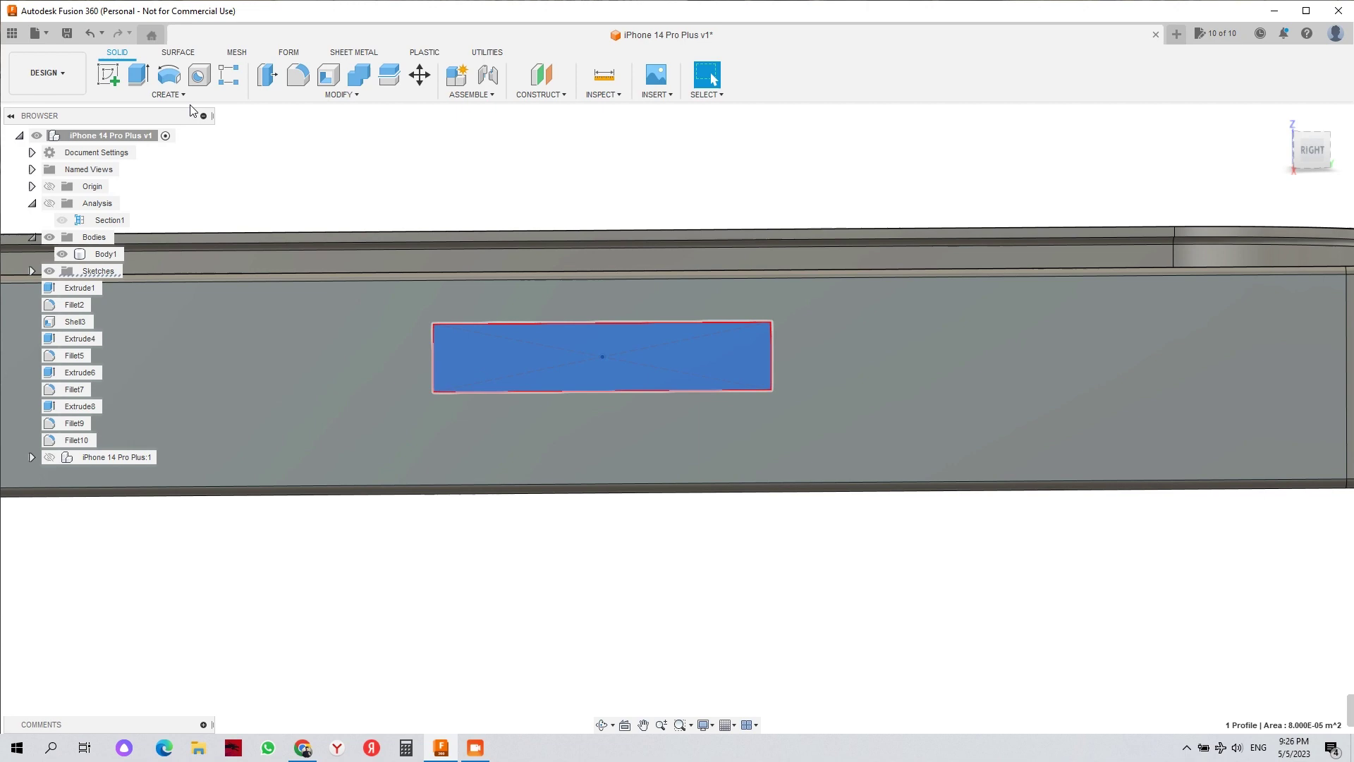
pyautogui.click(136, 80)
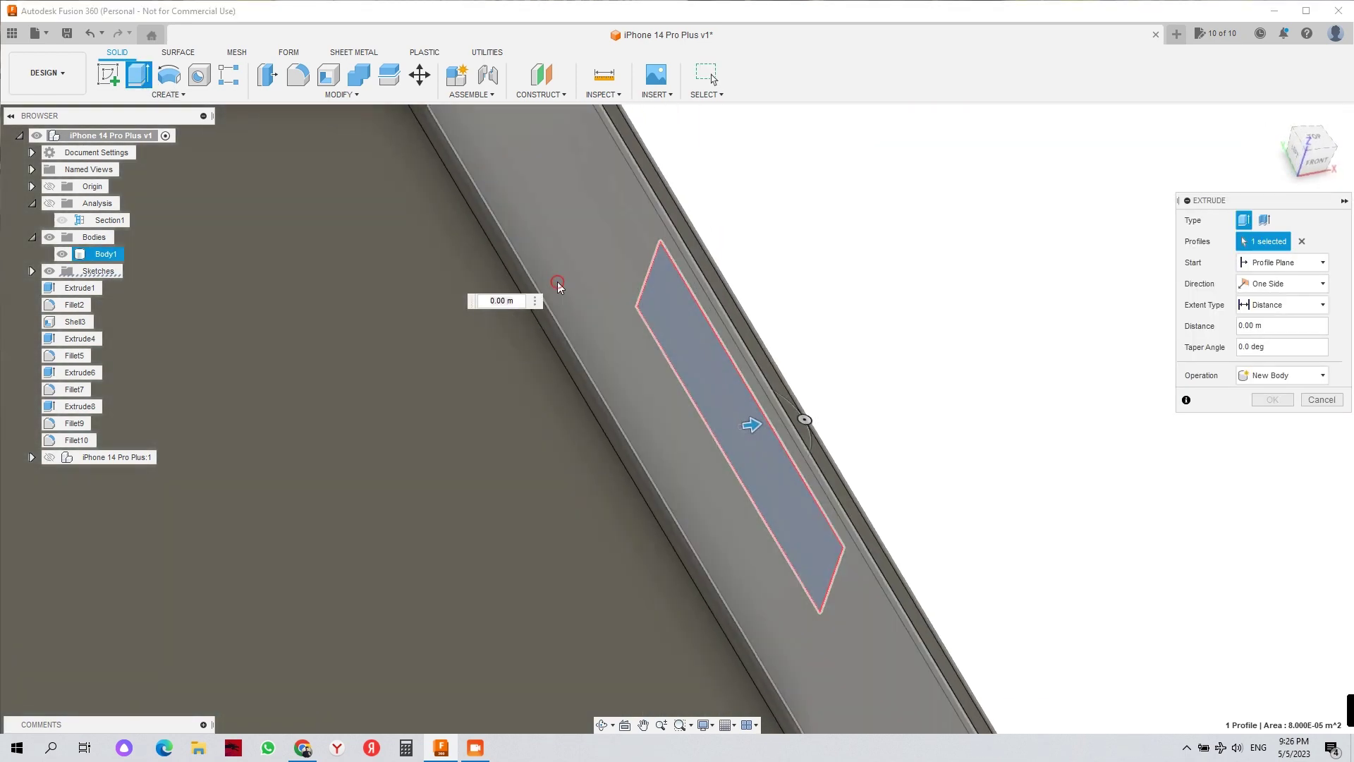
pyautogui.moveTo(751, 425); pyautogui.dragTo(727, 428)
pyautogui.click(1273, 423)
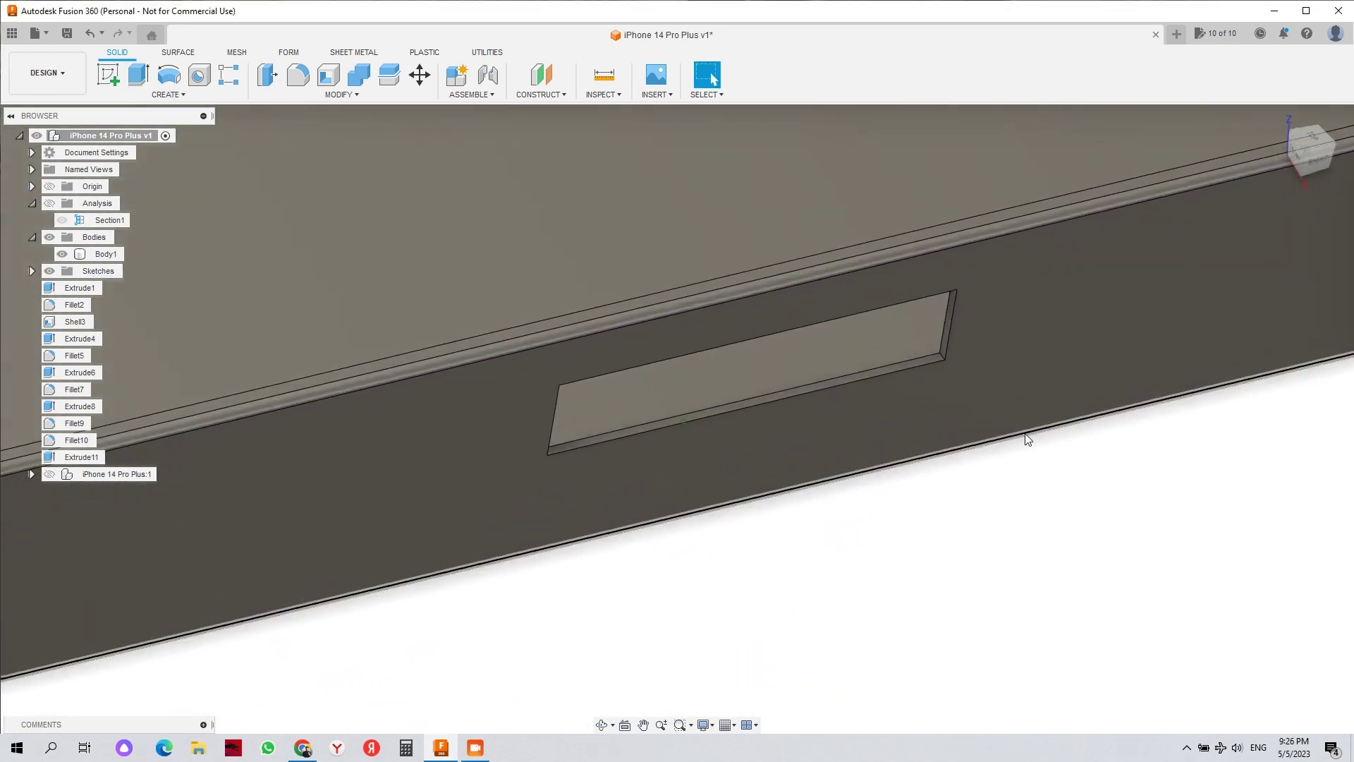
# - Start a fillet on the four short corner edges of the power-button opening
pyautogui.scroll(4, 1010, 432)
pyautogui.press('f')
pyautogui.moveTo(881, 424); pyautogui.dragTo(461, 573, button='middle')
pyautogui.click(935, 379)
pyautogui.keyDown('shift'); pyautogui.moveTo(938, 383); pyautogui.dragTo(916, 215, button='middle'); pyautogui.keyUp('shift')
pyautogui.keyDown('shift'); pyautogui.moveTo(949, 517); pyautogui.dragTo(717, 518, button='middle'); pyautogui.keyUp('shift')
pyautogui.click(1031, 545)
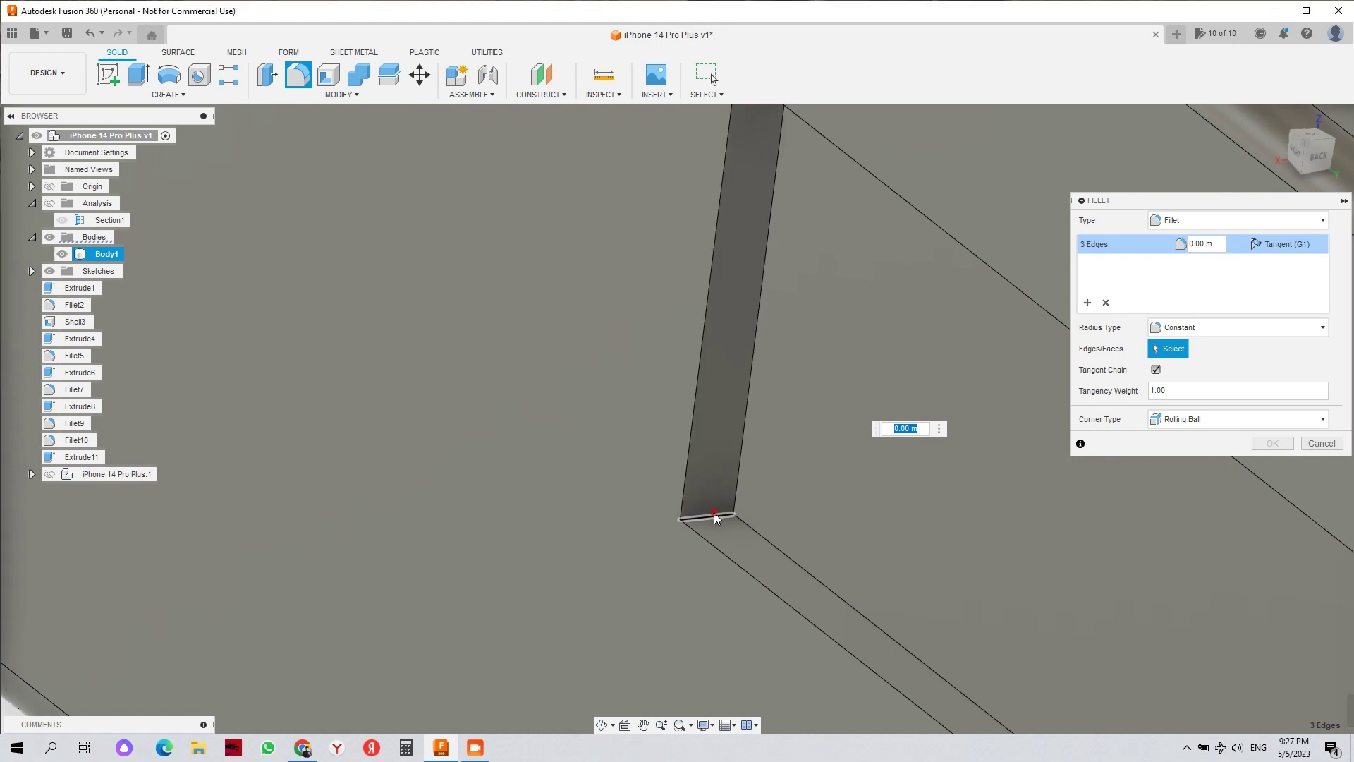
pyautogui.click(714, 516)
# - Give the opening's corner fillets a trial radius of 0.001 m
pyautogui.scroll(-3, 719, 520)
pyautogui.moveTo(1303, 156); pyautogui.dragTo(1316, 161)
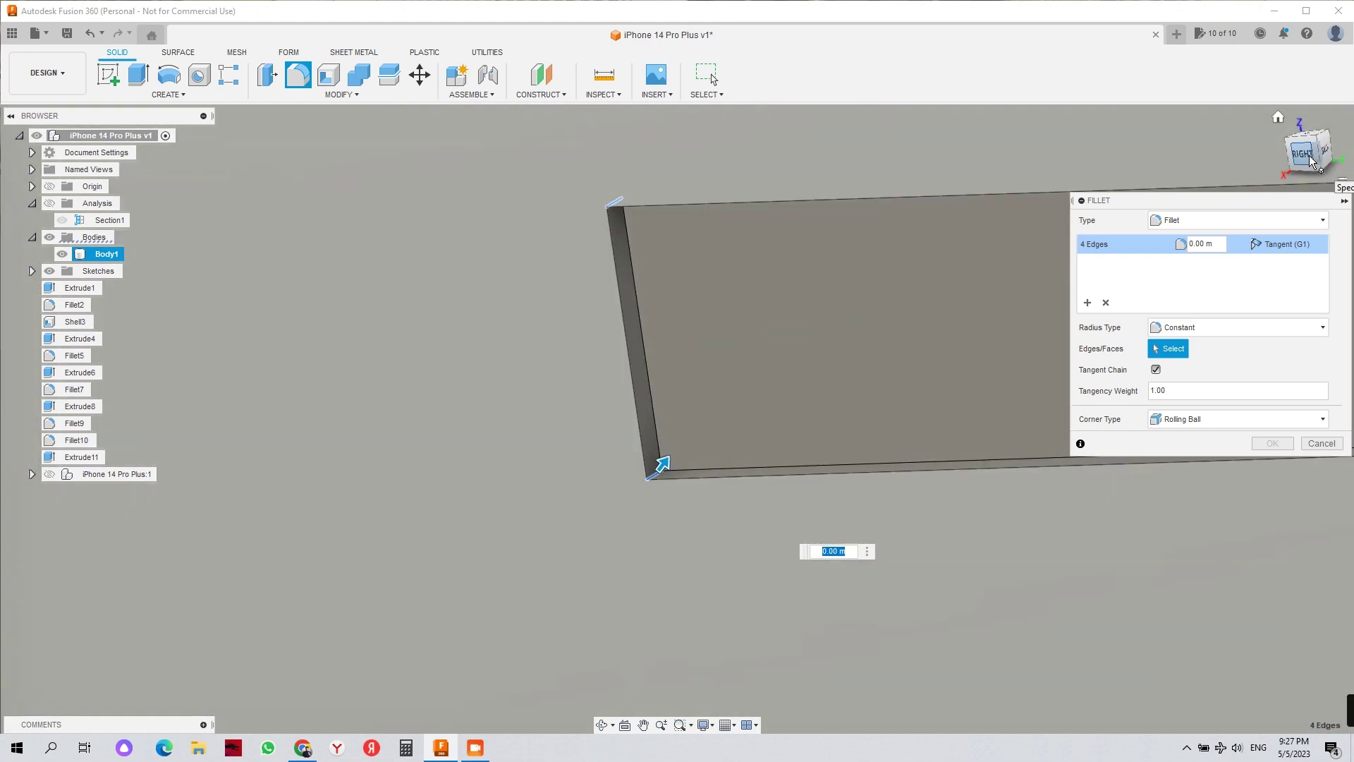
pyautogui.click(1295, 163)
pyautogui.moveTo(976, 345); pyautogui.dragTo(346, 723, button='middle')
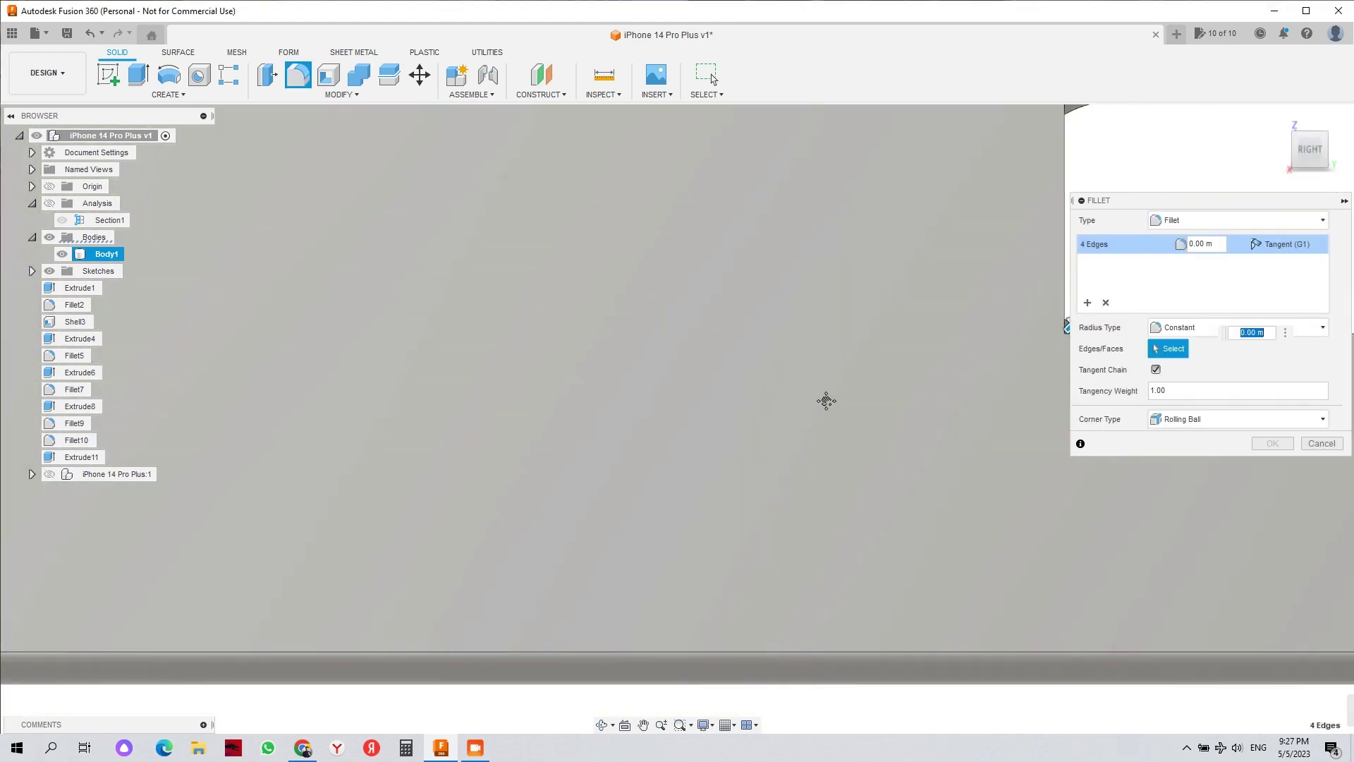
pyautogui.moveTo(825, 399); pyautogui.dragTo(563, 536, button='middle')
pyautogui.scroll(5, 807, 465)
pyautogui.moveTo(770, 475); pyautogui.dragTo(829, 447)
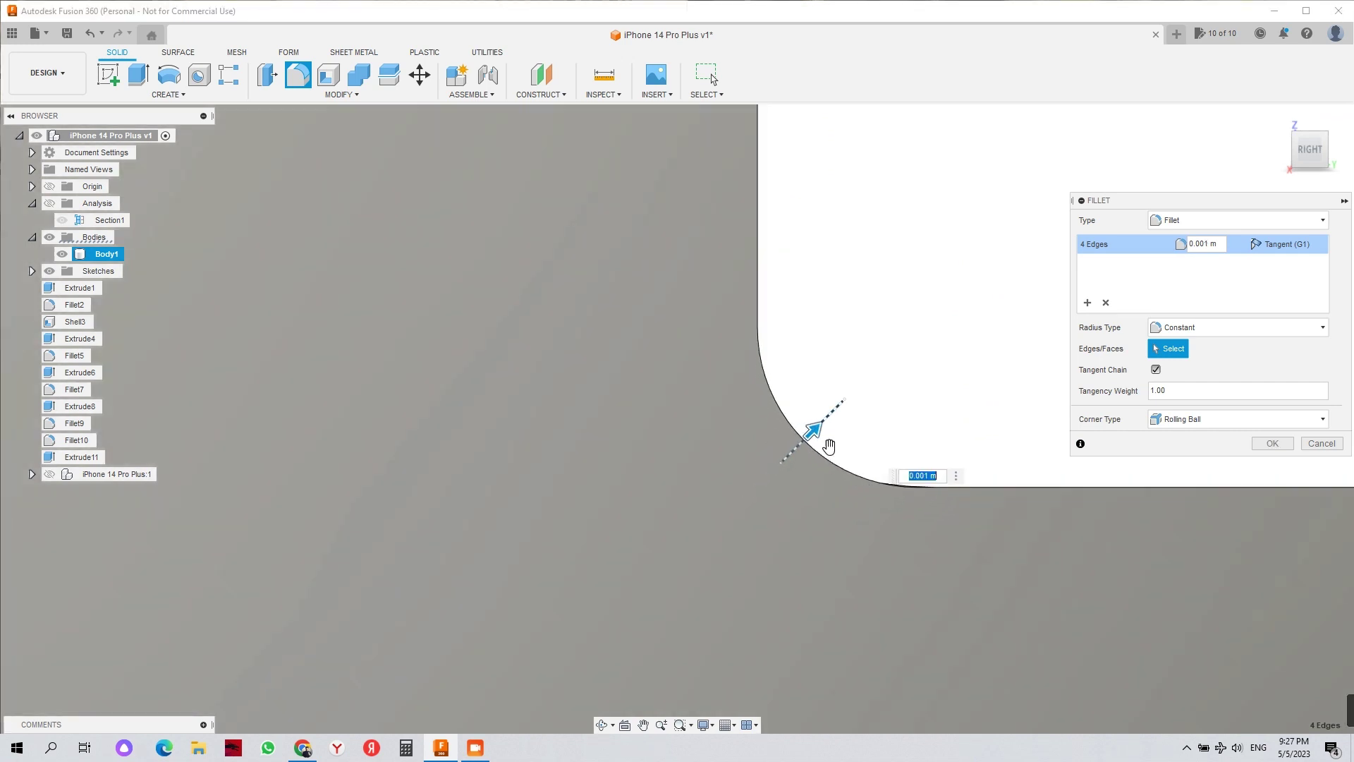
# - Show the phone component and apply the power-button opening's corner fillets with a radius of 0.002 m
pyautogui.click(50, 473)
pyautogui.scroll(-4, 713, 421)
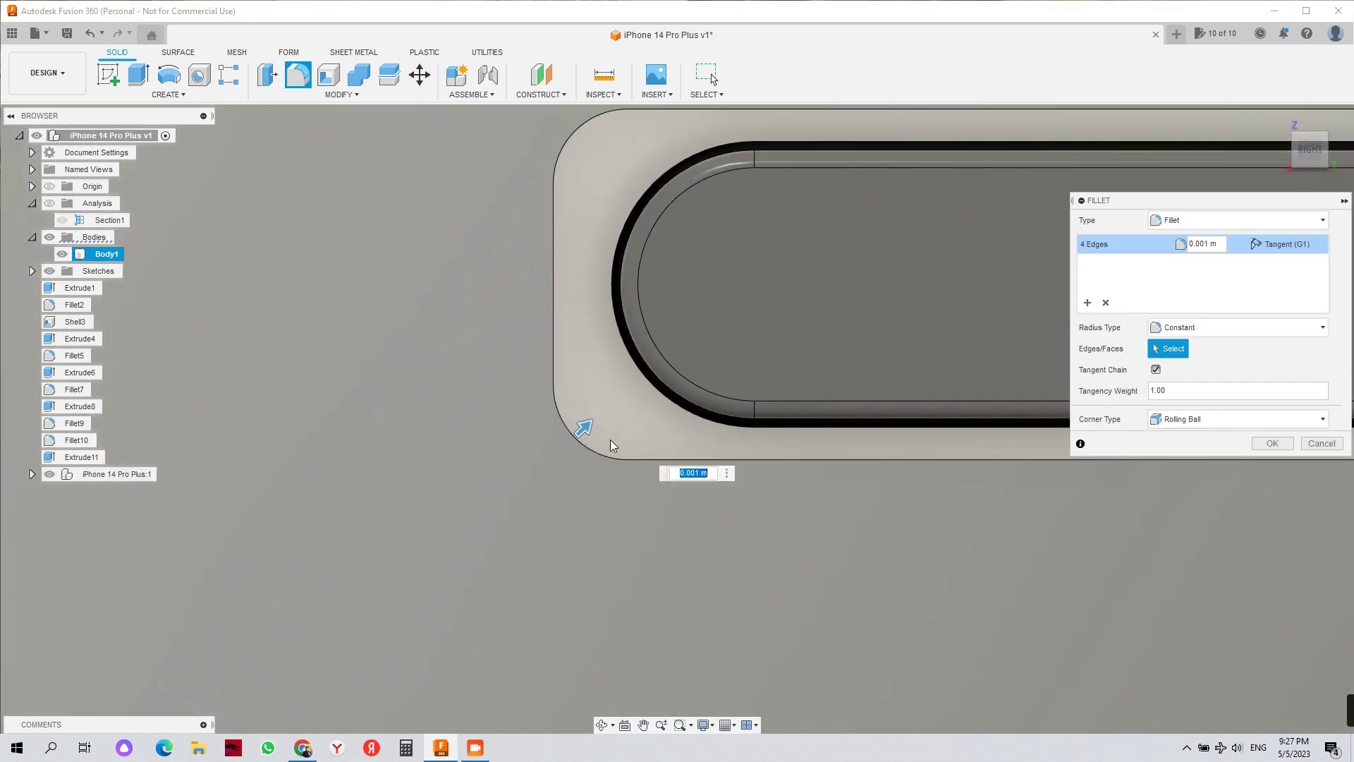
pyautogui.moveTo(585, 426); pyautogui.dragTo(625, 414)
pyautogui.scroll(-3, 626, 415)
pyautogui.scroll(-4, 879, 437)
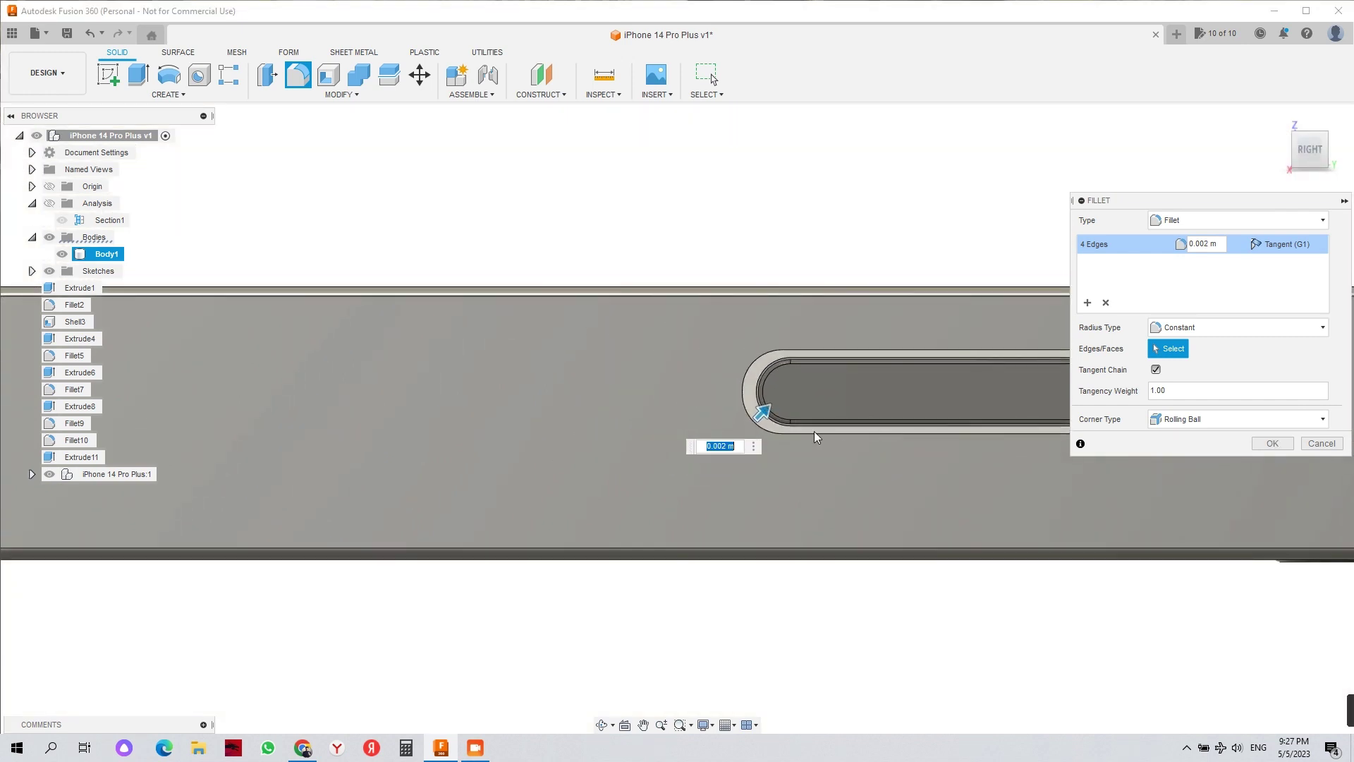
pyautogui.scroll(7, 784, 407)
pyautogui.scroll(2, 675, 457)
pyautogui.moveTo(654, 457); pyautogui.dragTo(656, 455)
pyautogui.scroll(-1, 727, 477)
pyautogui.scroll(-3, 728, 476)
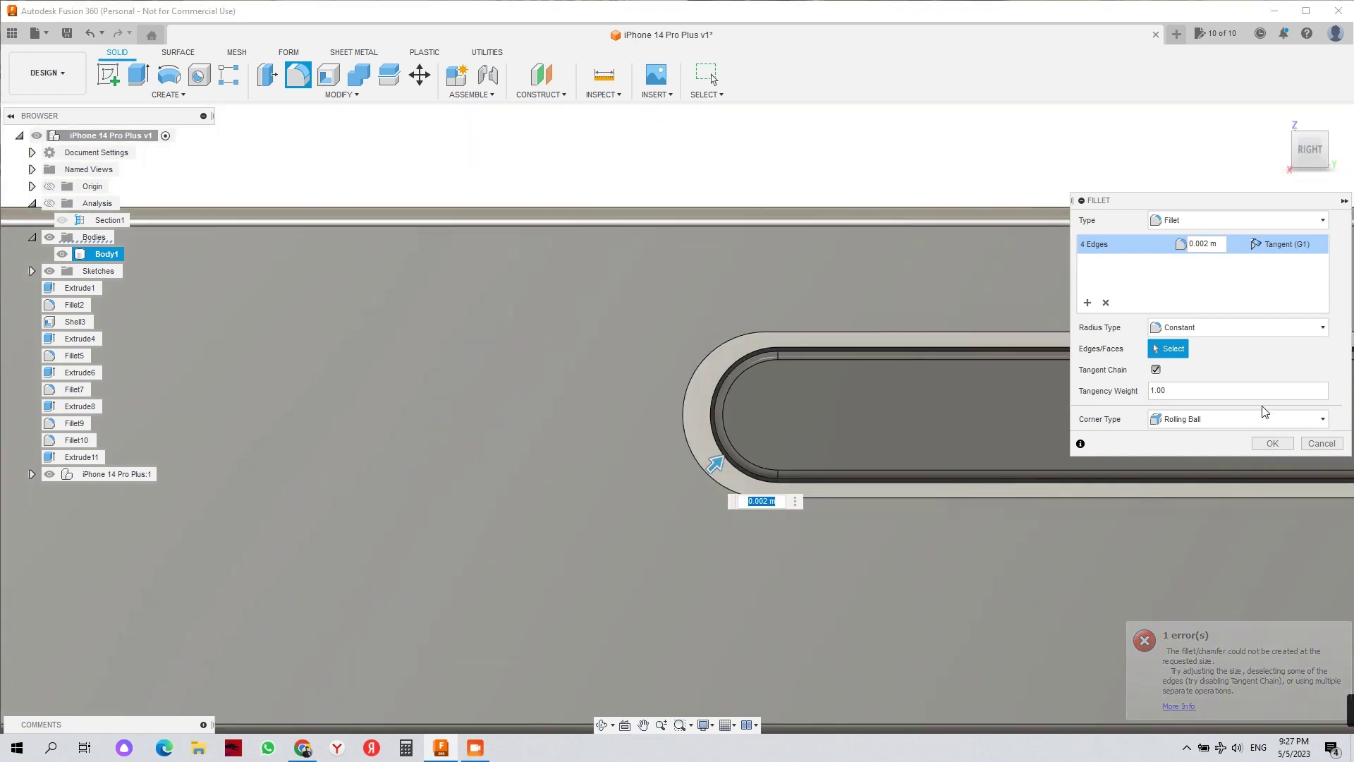
pyautogui.click(1272, 443)
# - Hide the case body Body1 and start a sketch on the XY origin plane, facing the phone's back
pyautogui.scroll(-2, 1027, 455)
pyautogui.scroll(-4, 1027, 455)
pyautogui.keyDown('shift'); pyautogui.moveTo(1027, 456); pyautogui.dragTo(840, 374, button='middle'); pyautogui.keyUp('shift')
pyautogui.click(840, 374)
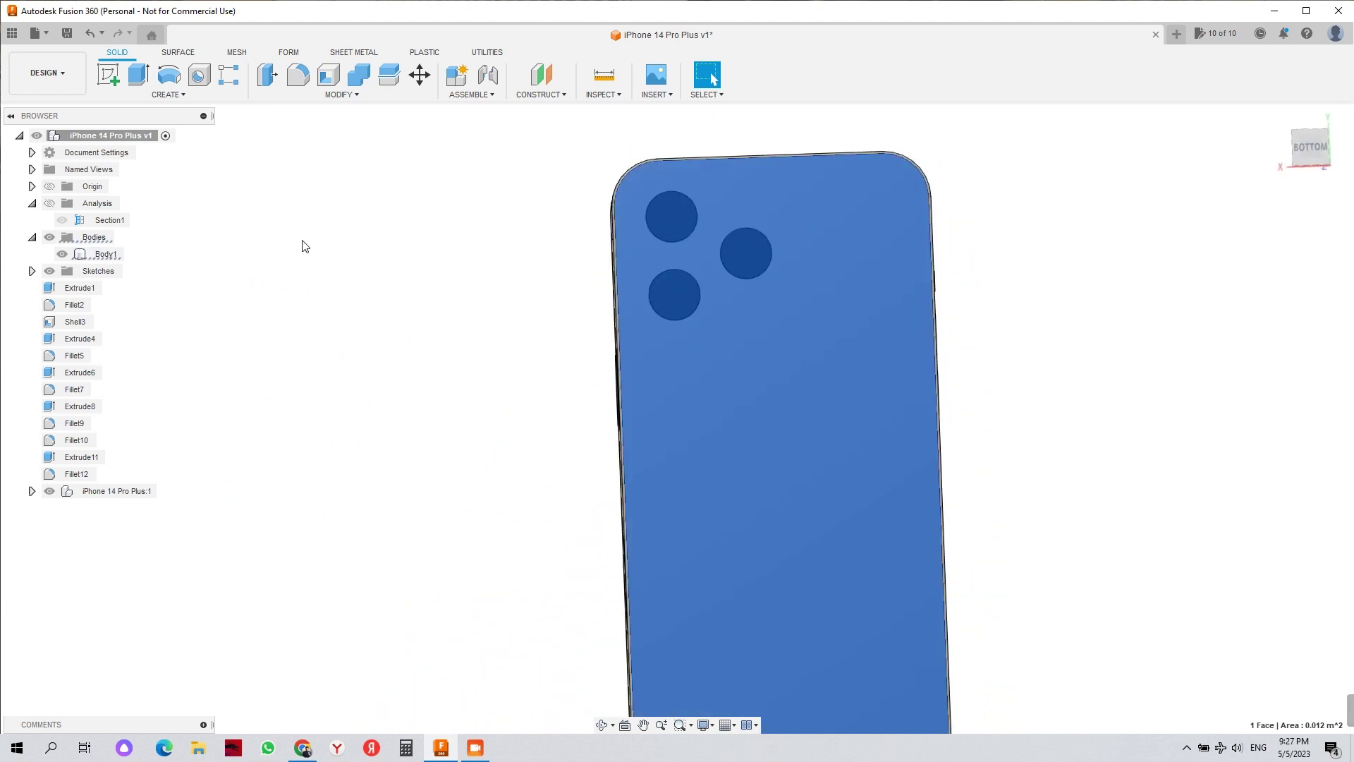
pyautogui.click(426, 402)
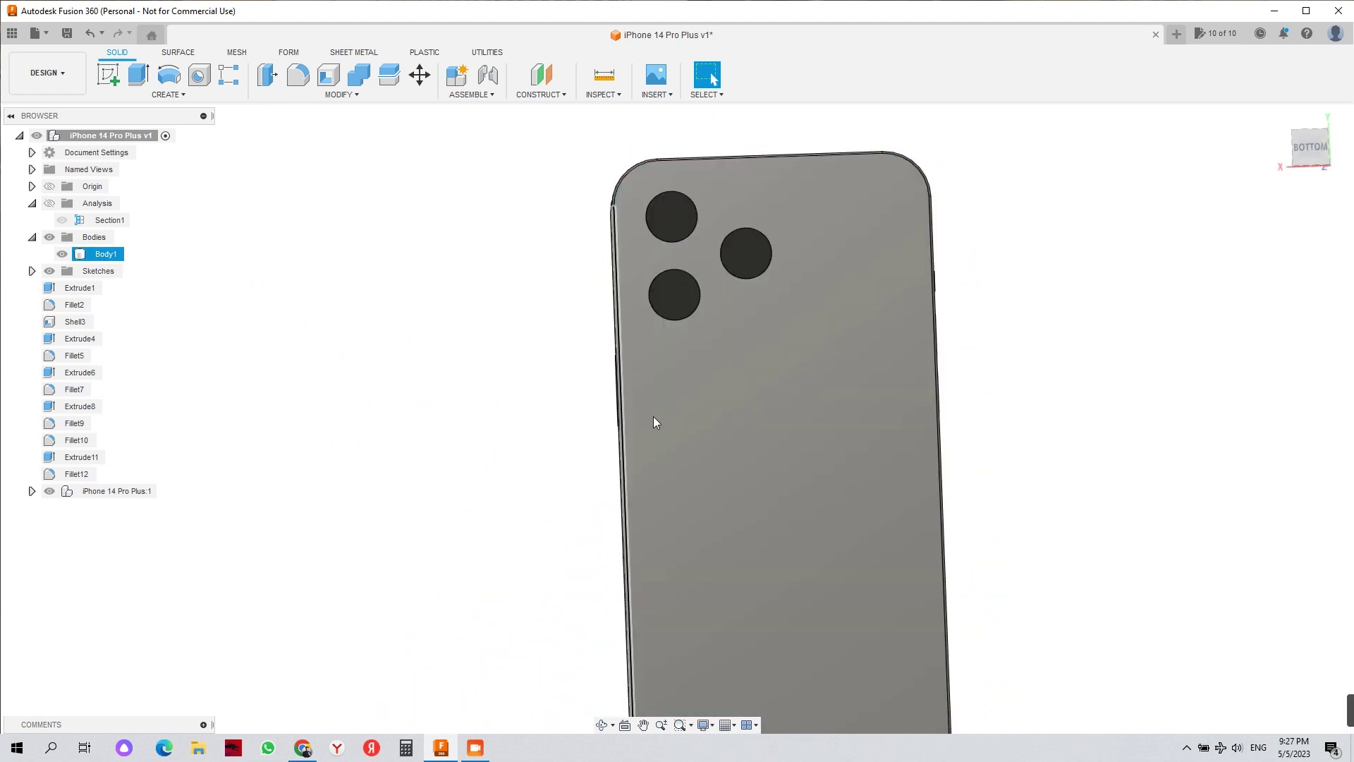
pyautogui.click(62, 254)
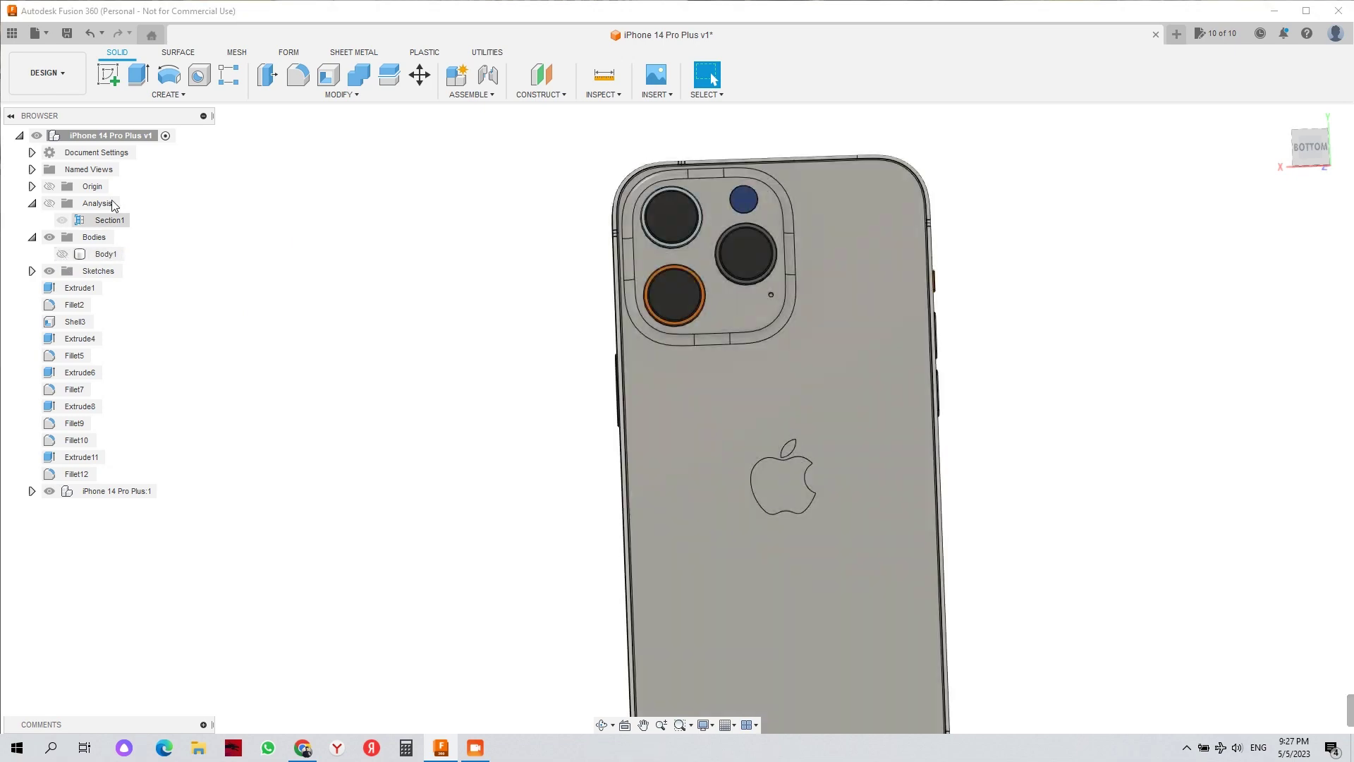
pyautogui.click(108, 74)
pyautogui.scroll(-7, 427, 333)
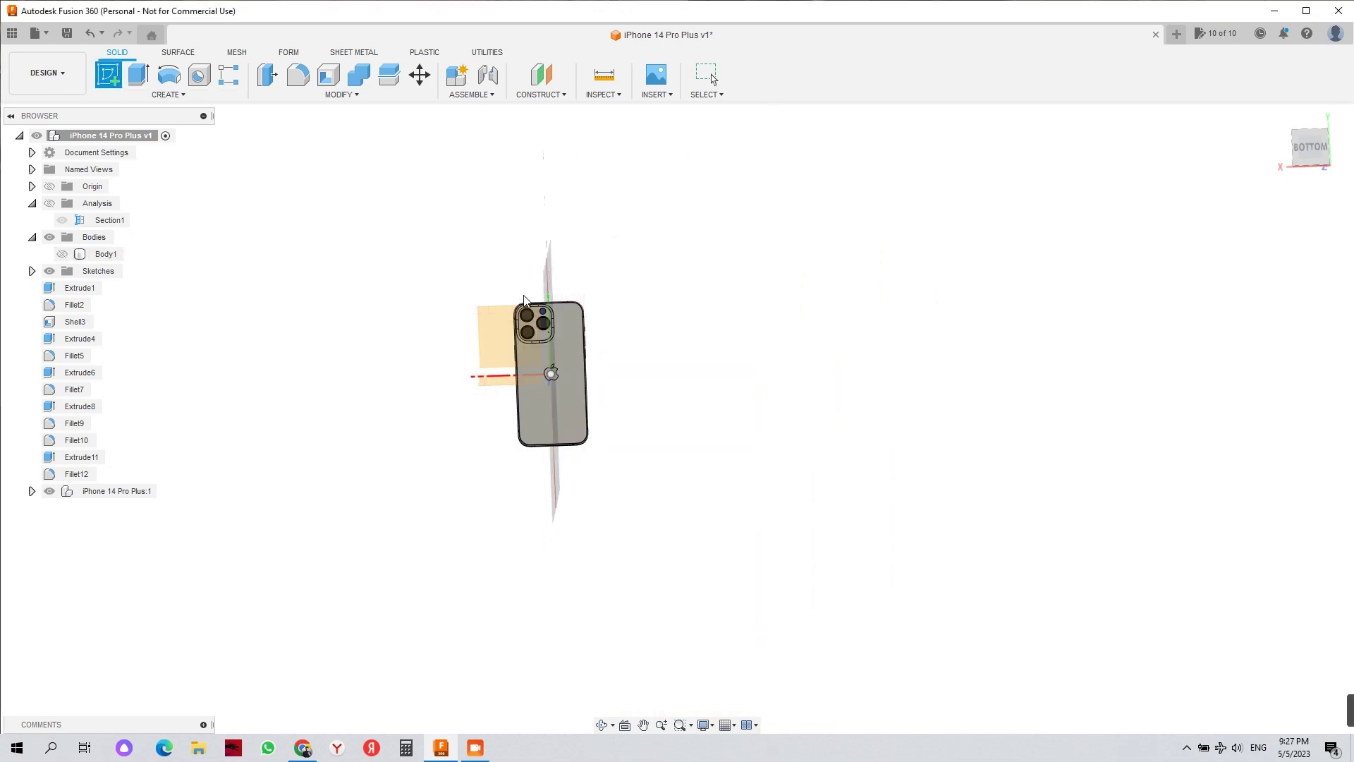
pyautogui.click(505, 331)
pyautogui.scroll(10, 690, 419)
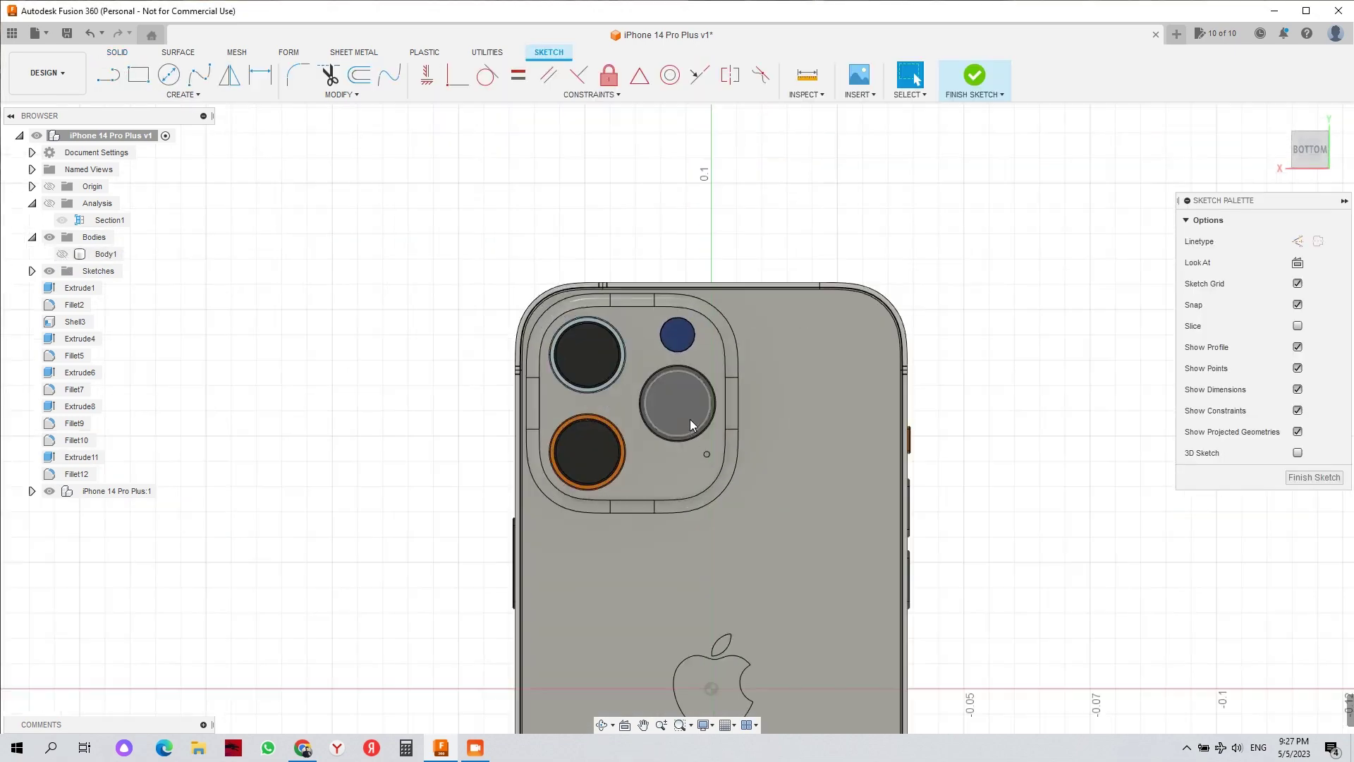
pyautogui.scroll(2, 603, 383)
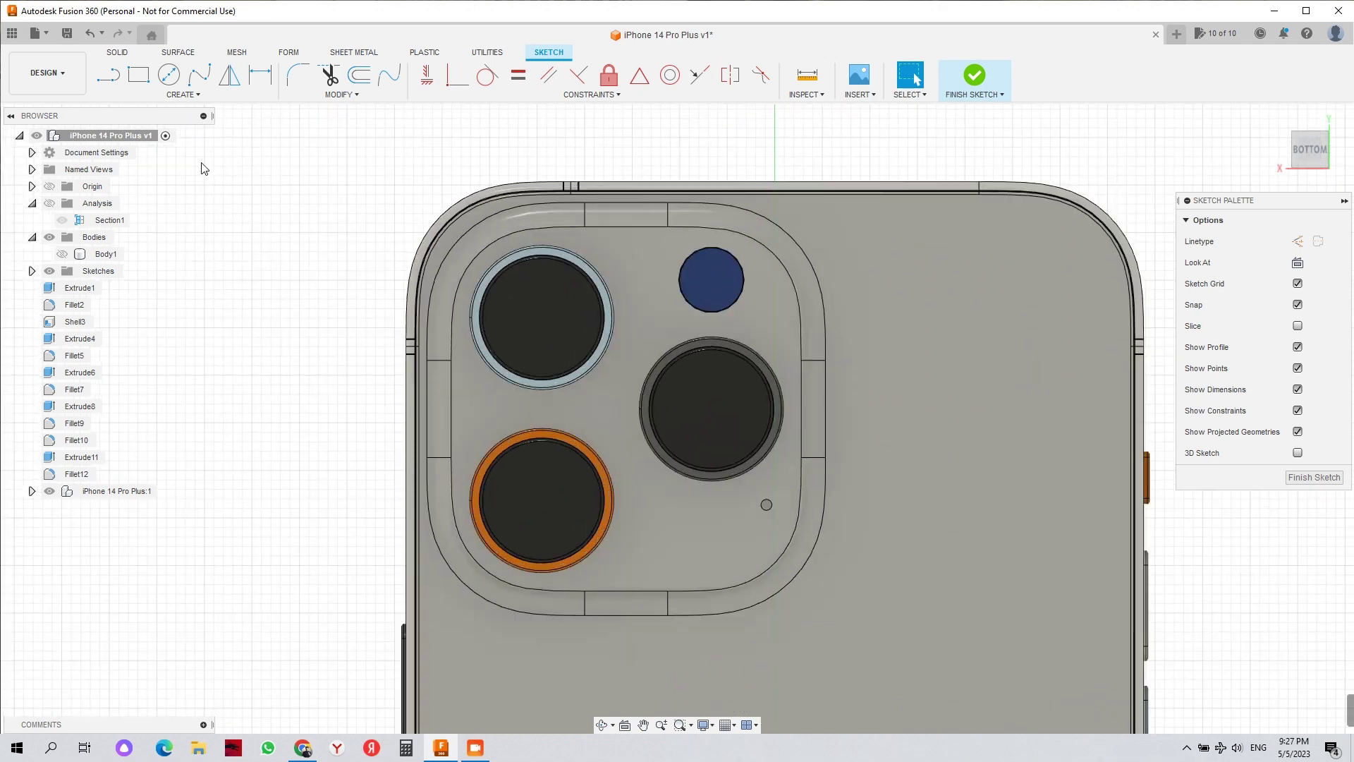
pyautogui.click(139, 75)
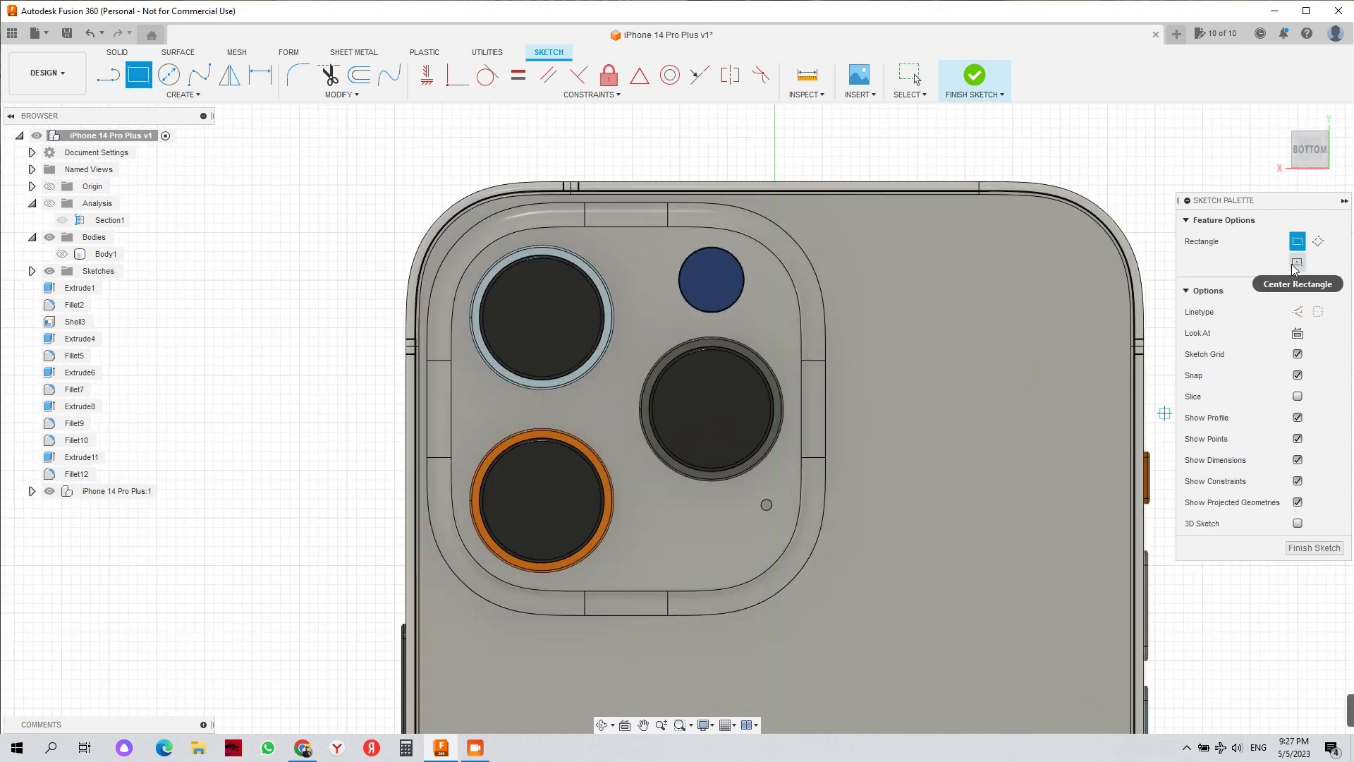
pyautogui.click(851, 615)
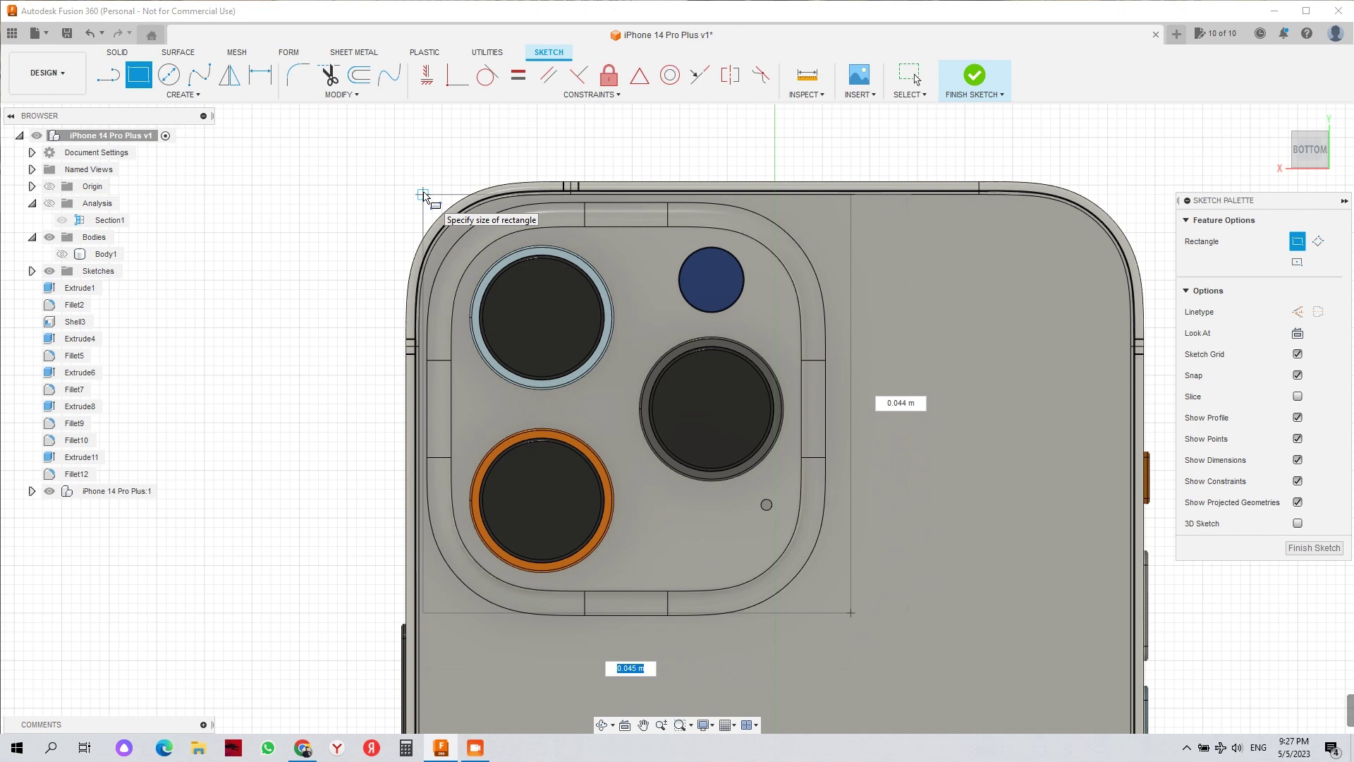
pyautogui.click(424, 195)
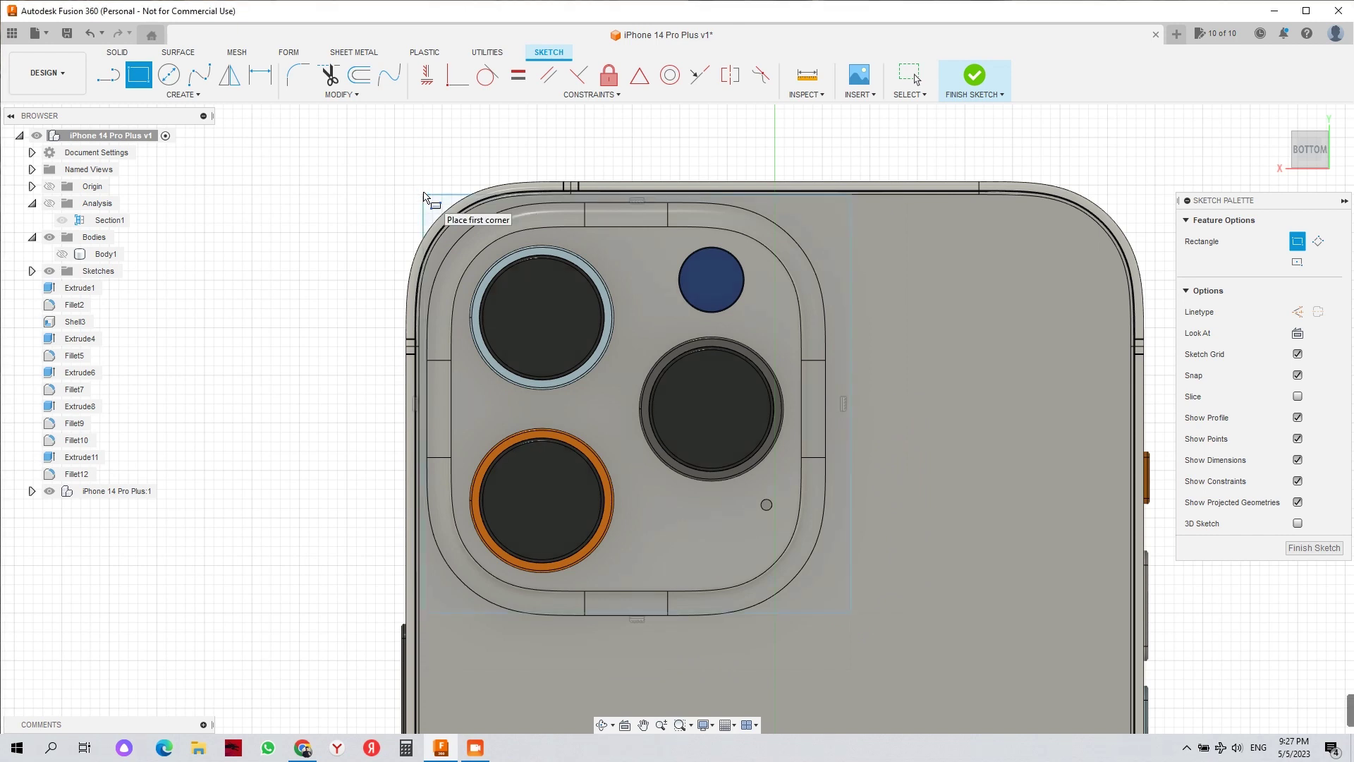
pyautogui.press('Escape')
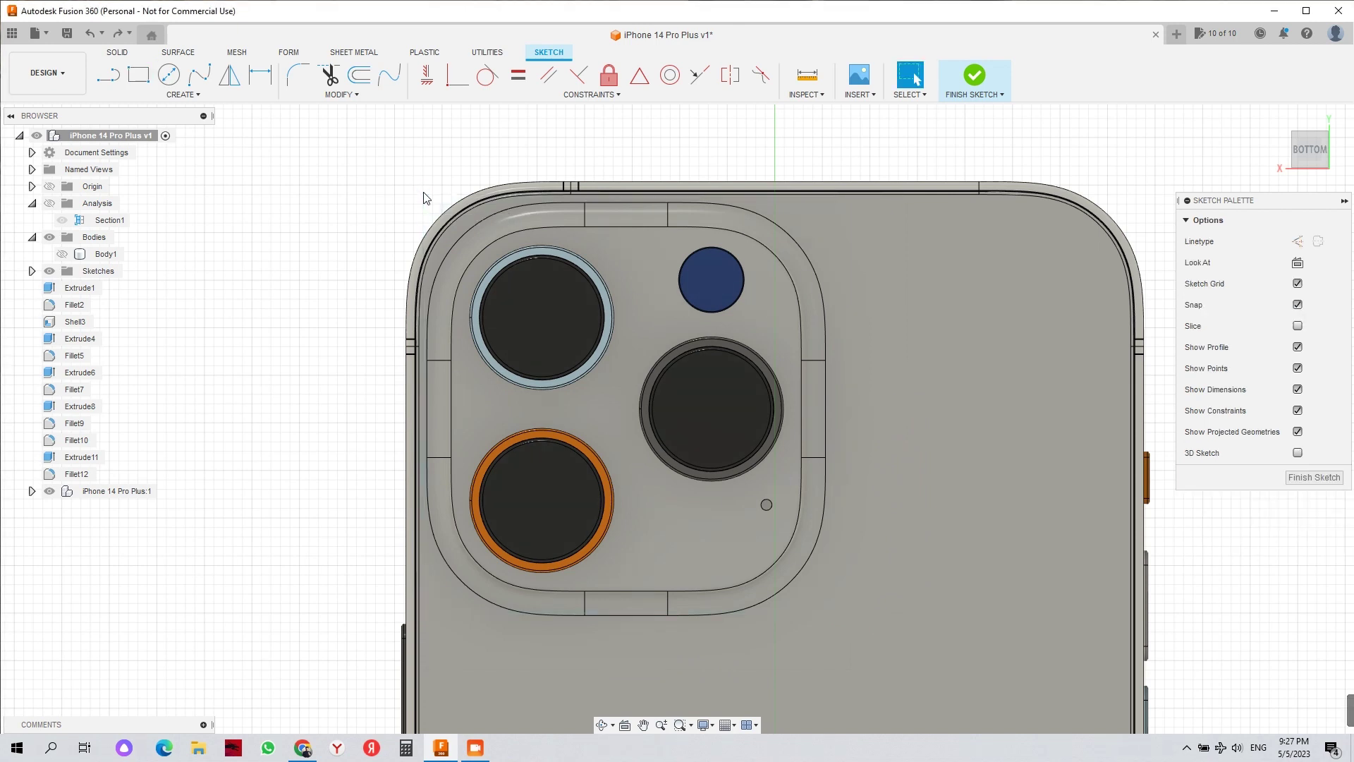
# - Sketch a two-point rectangle about 0.046 m wide enclosing the camera module, starting beside the phone's rounded upper corner
pyautogui.click(138, 77)
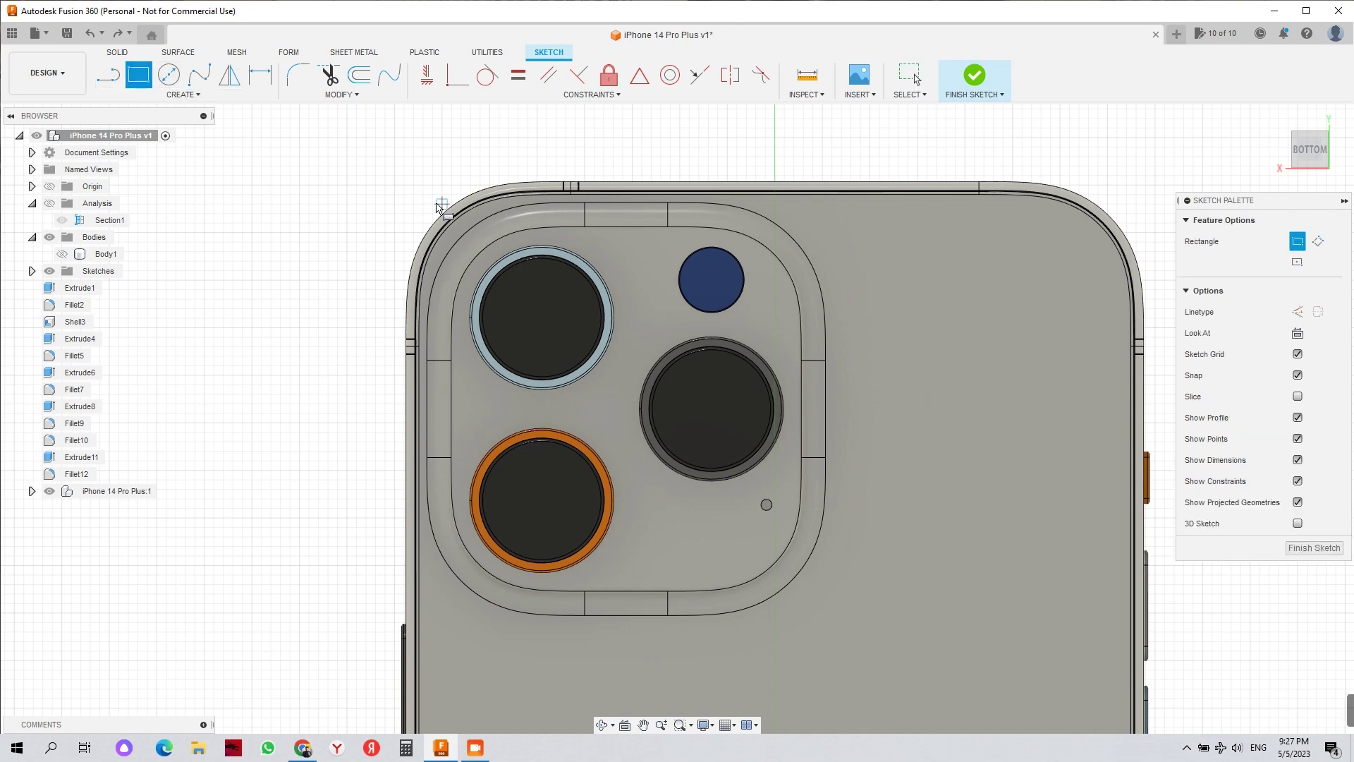
pyautogui.click(402, 187)
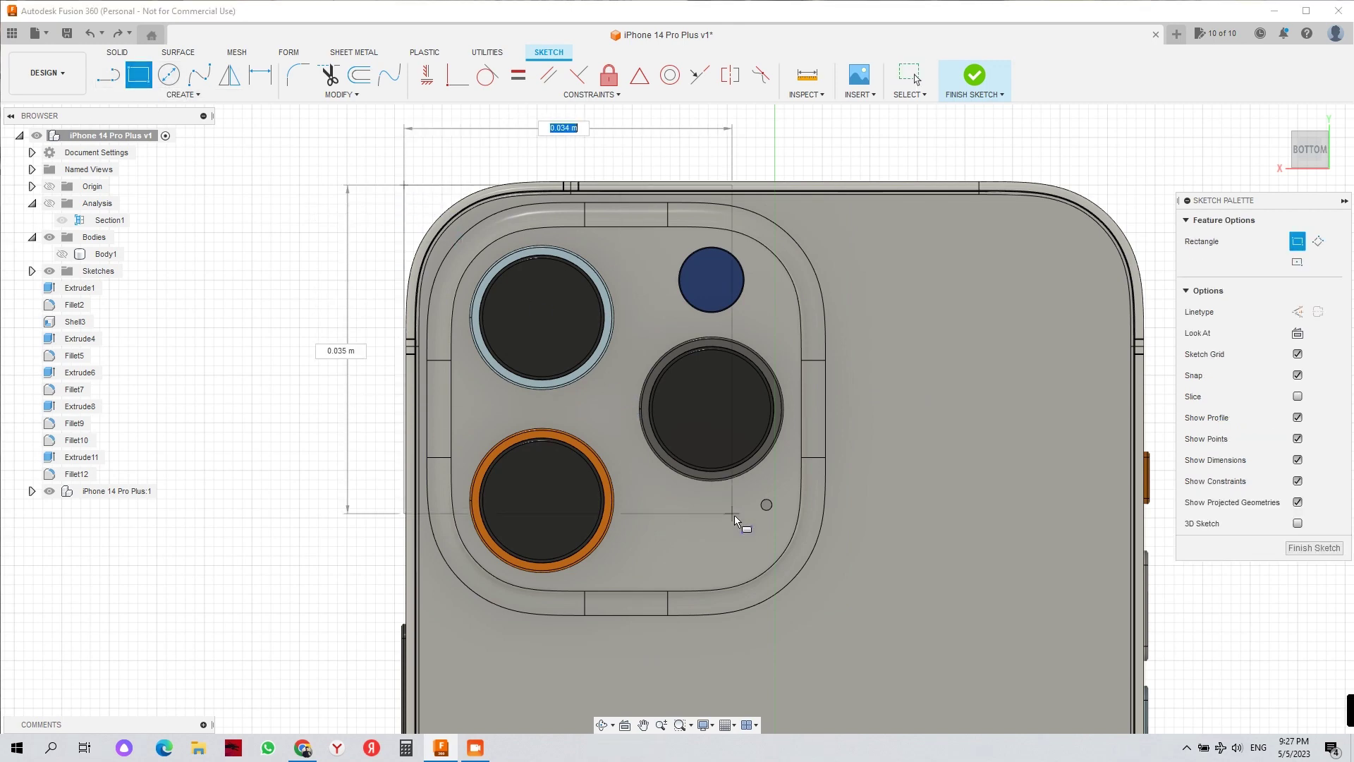
pyautogui.click(839, 625)
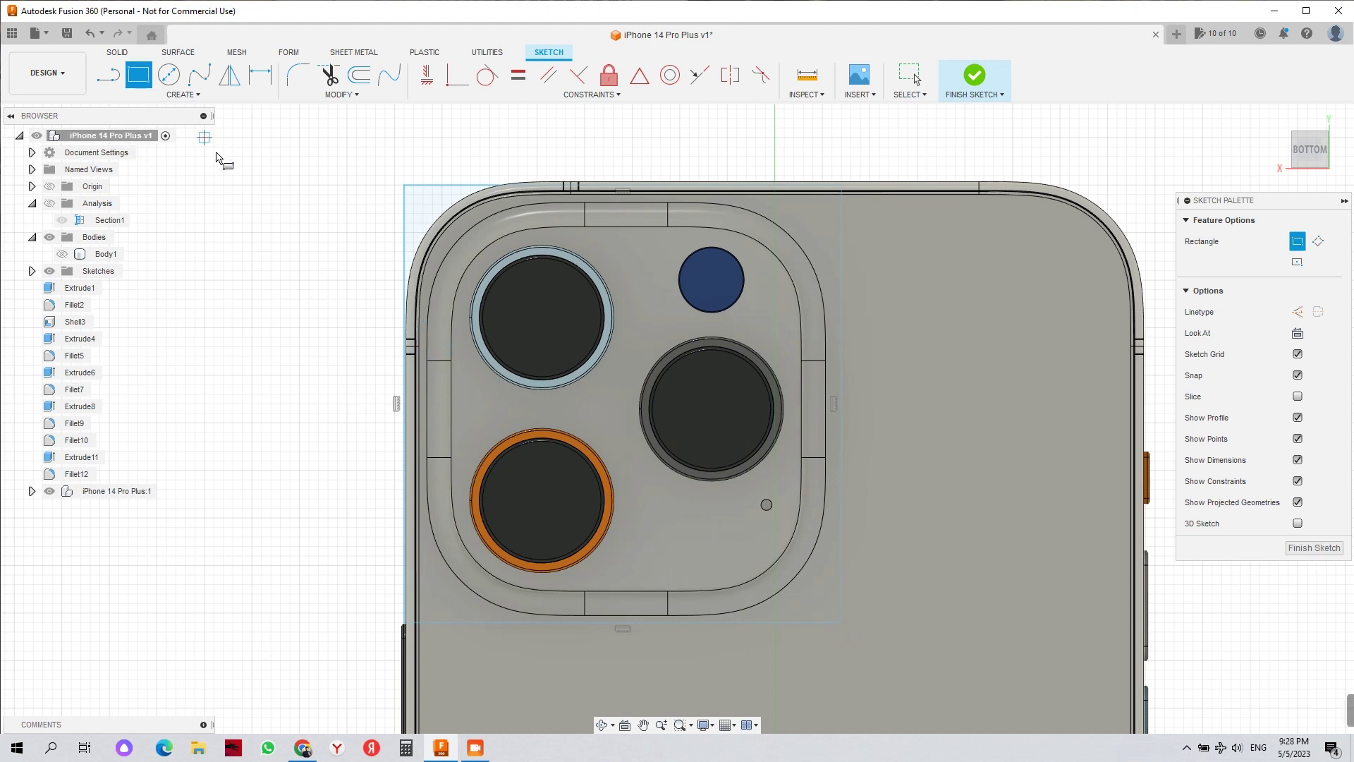
# - Dimension the camera rectangle to 0.044 m wide and 0.044 m high
pyautogui.click(260, 76)
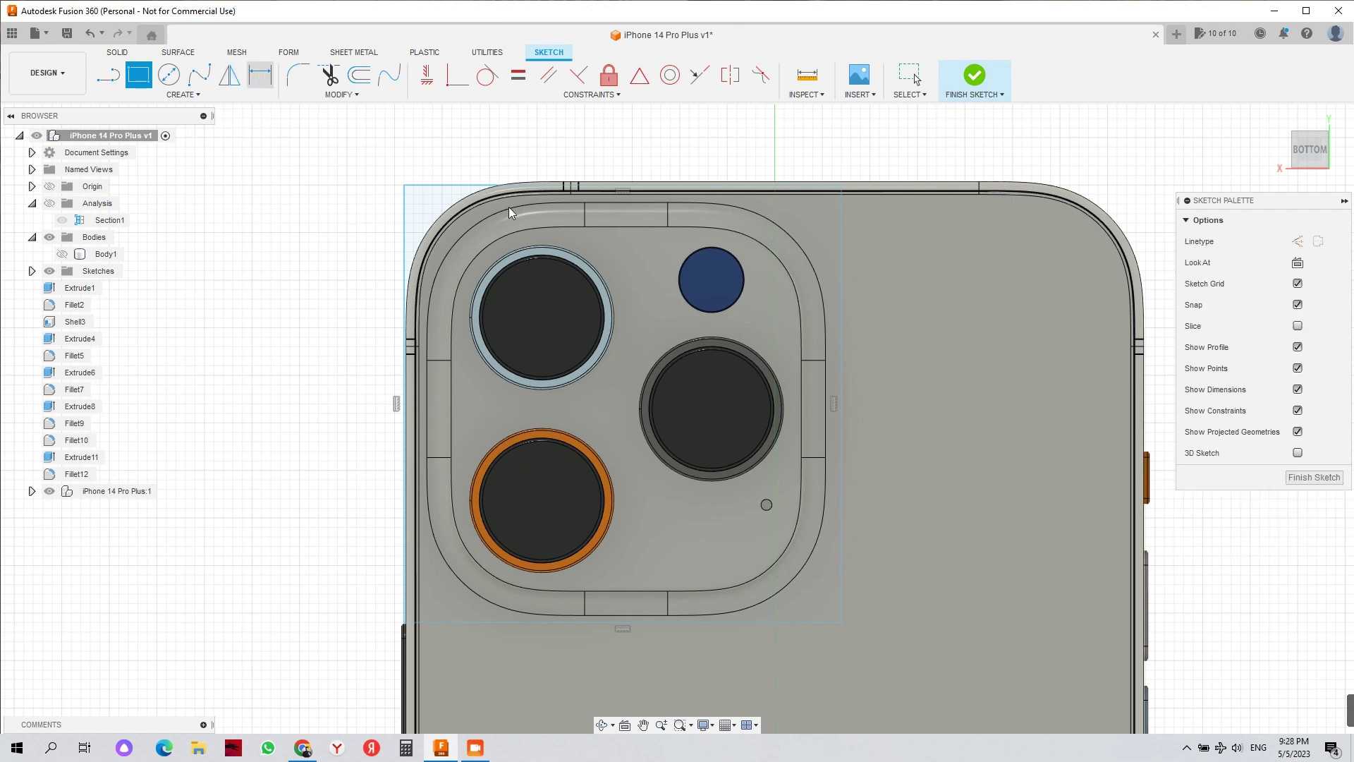
pyautogui.click(457, 187)
pyautogui.click(464, 157)
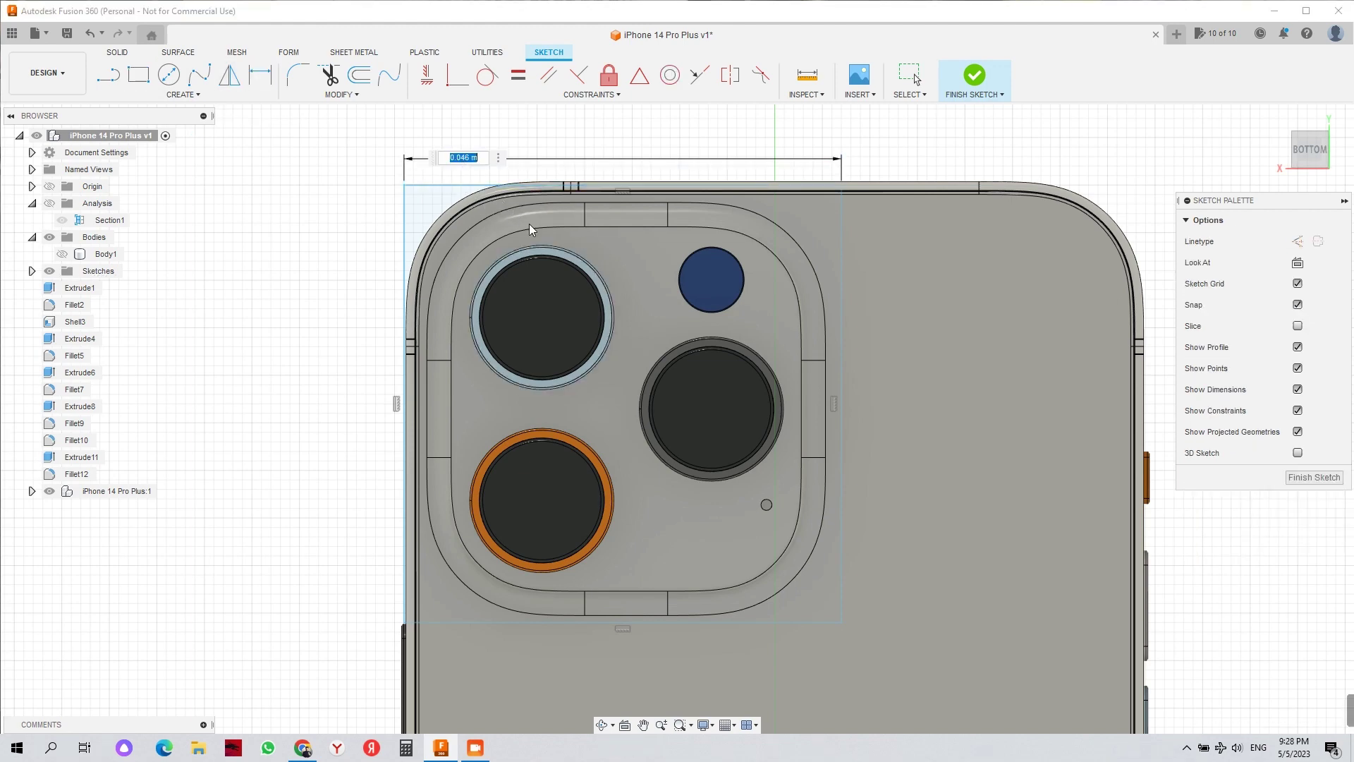
pyautogui.write('0.045')
pyautogui.press('Return')
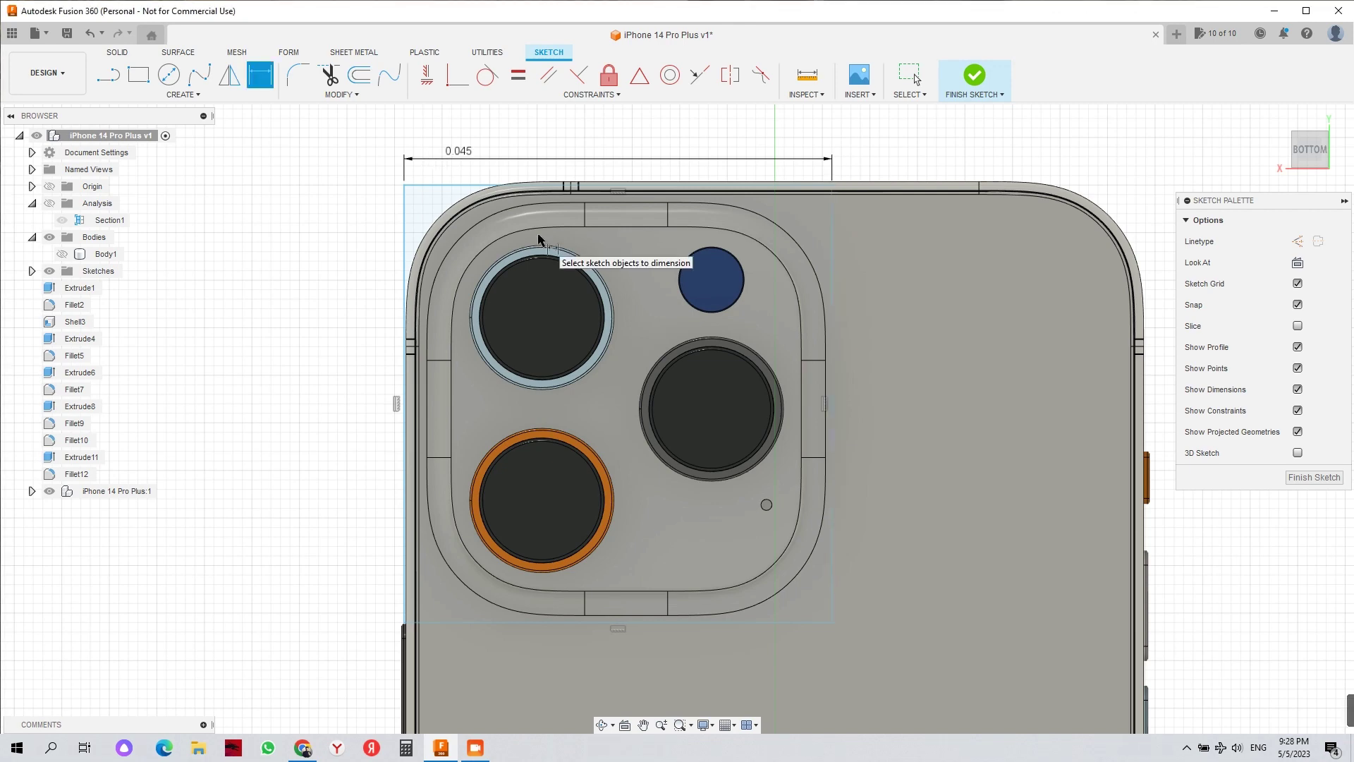
pyautogui.doubleClick(466, 152)
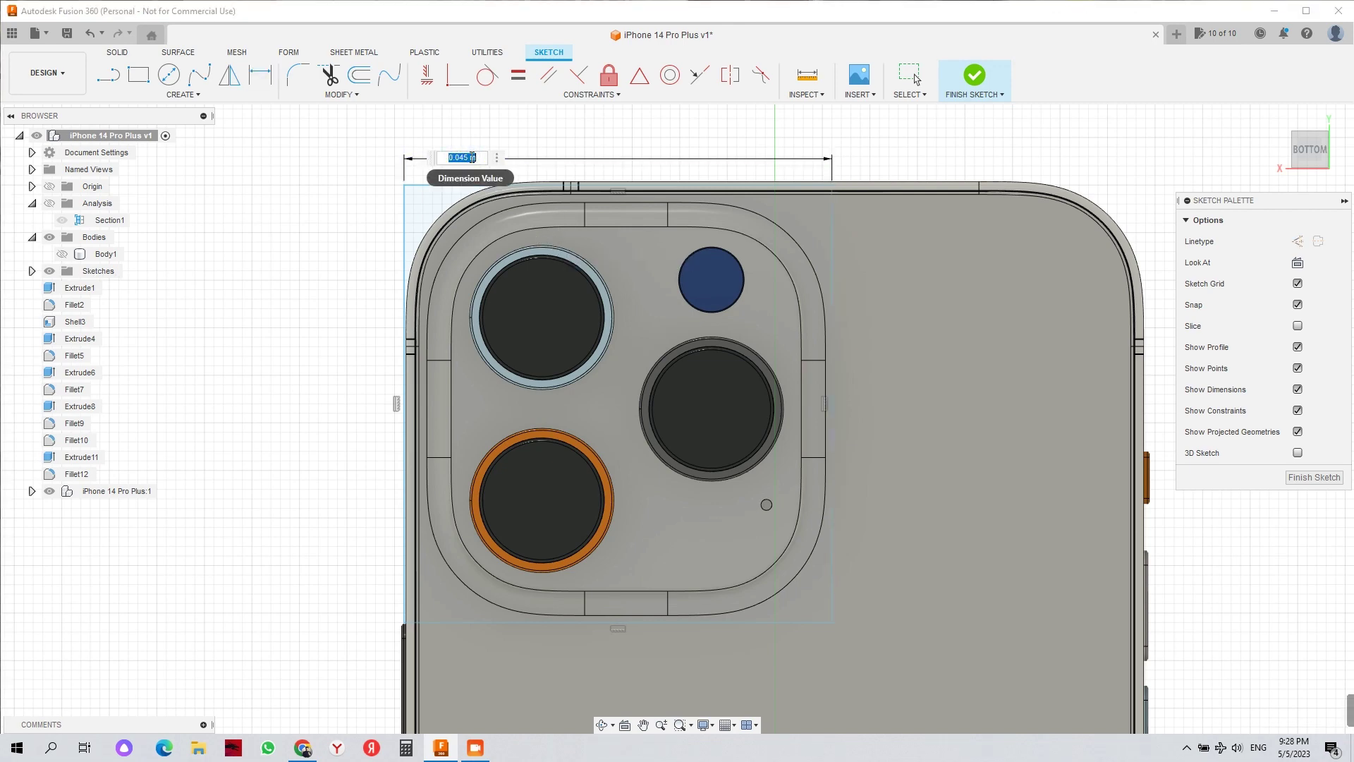
pyautogui.write('4')
pyautogui.press('Return')
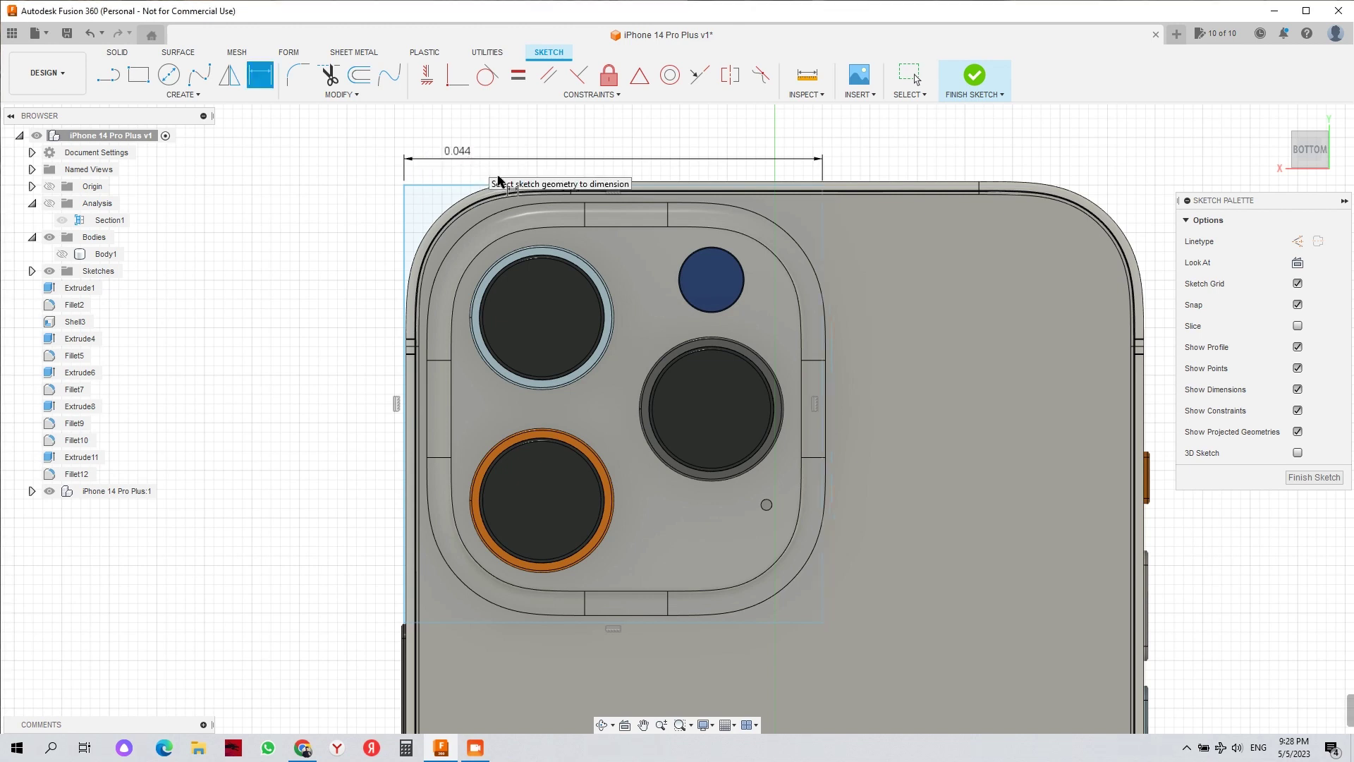
pyautogui.click(406, 426)
pyautogui.click(349, 424)
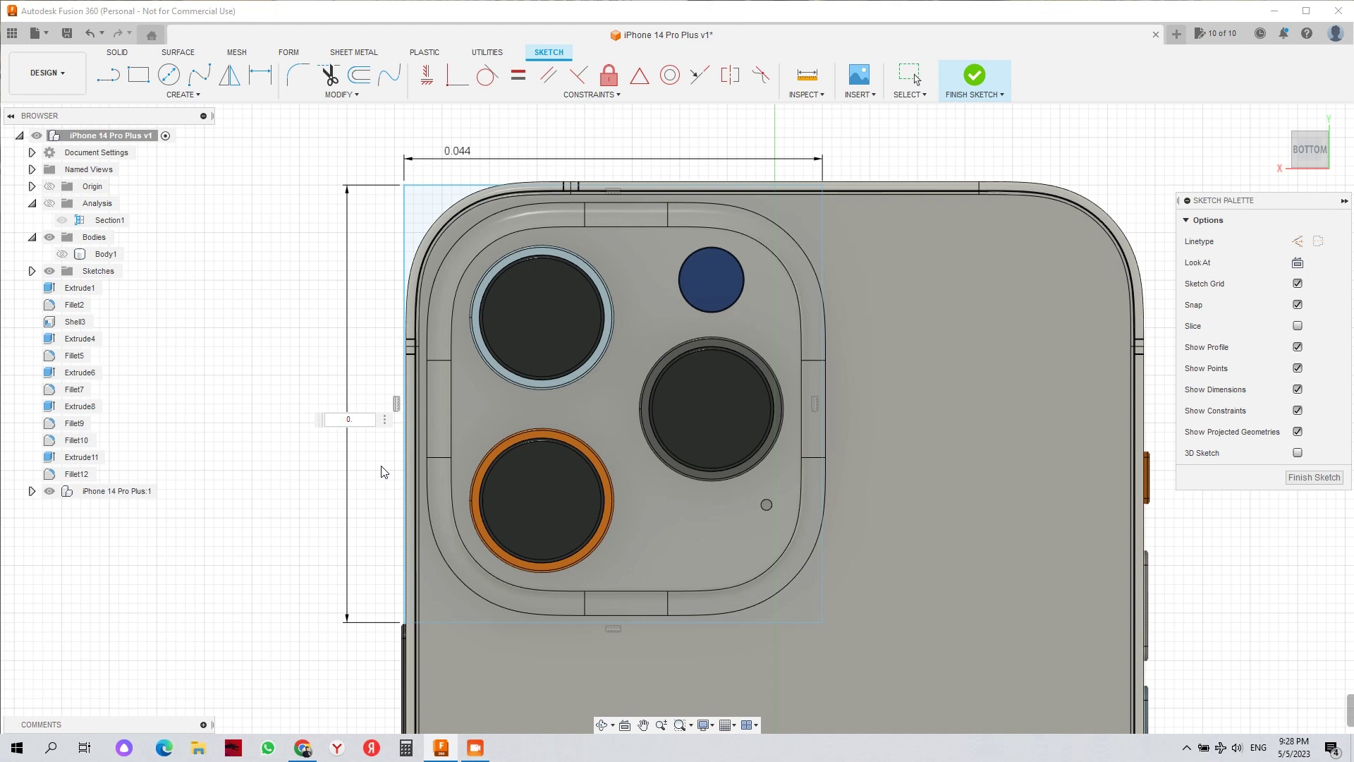
pyautogui.press('Return')
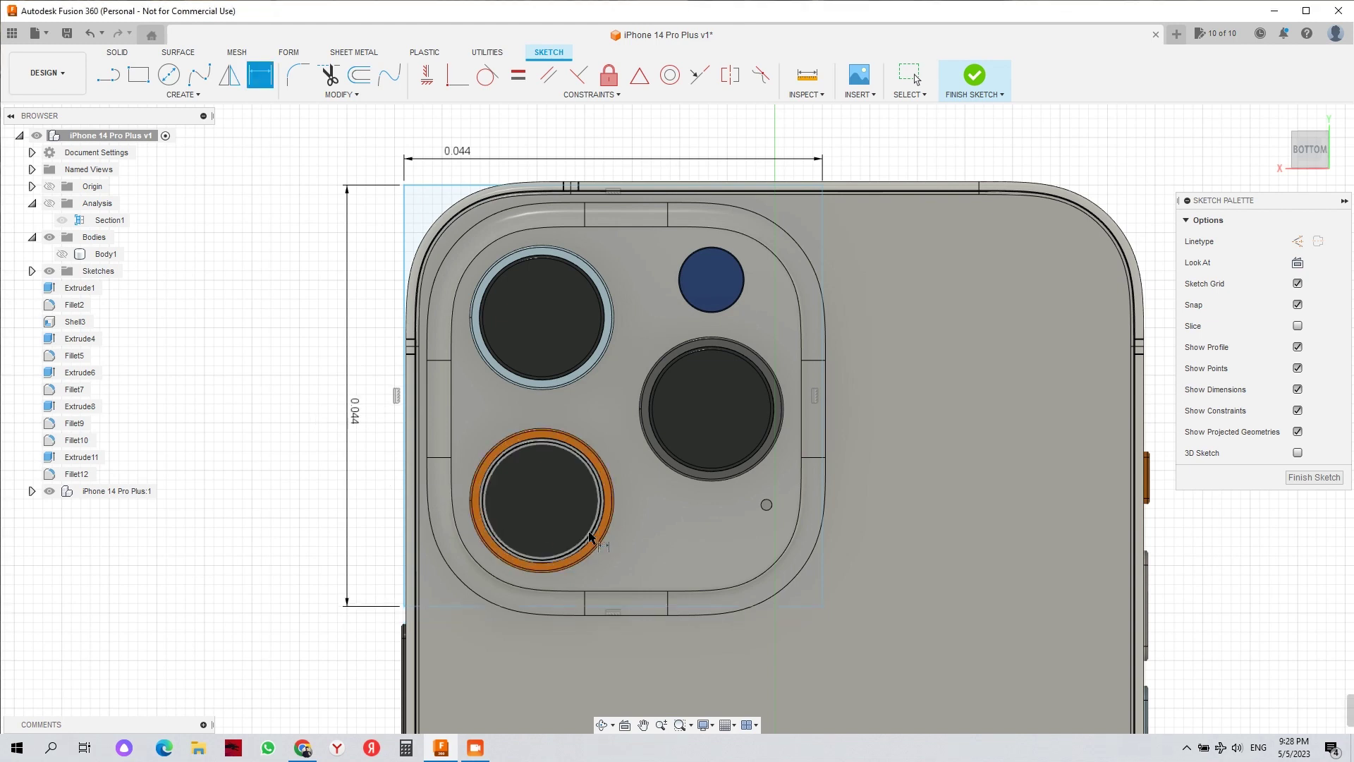
# - Move the camera rectangle by -0.001 m in X and -0.001 m in Y to centre it on the module, and finish the sketch
pyautogui.press('m')
pyautogui.click(498, 607)
pyautogui.doubleClick(498, 606)
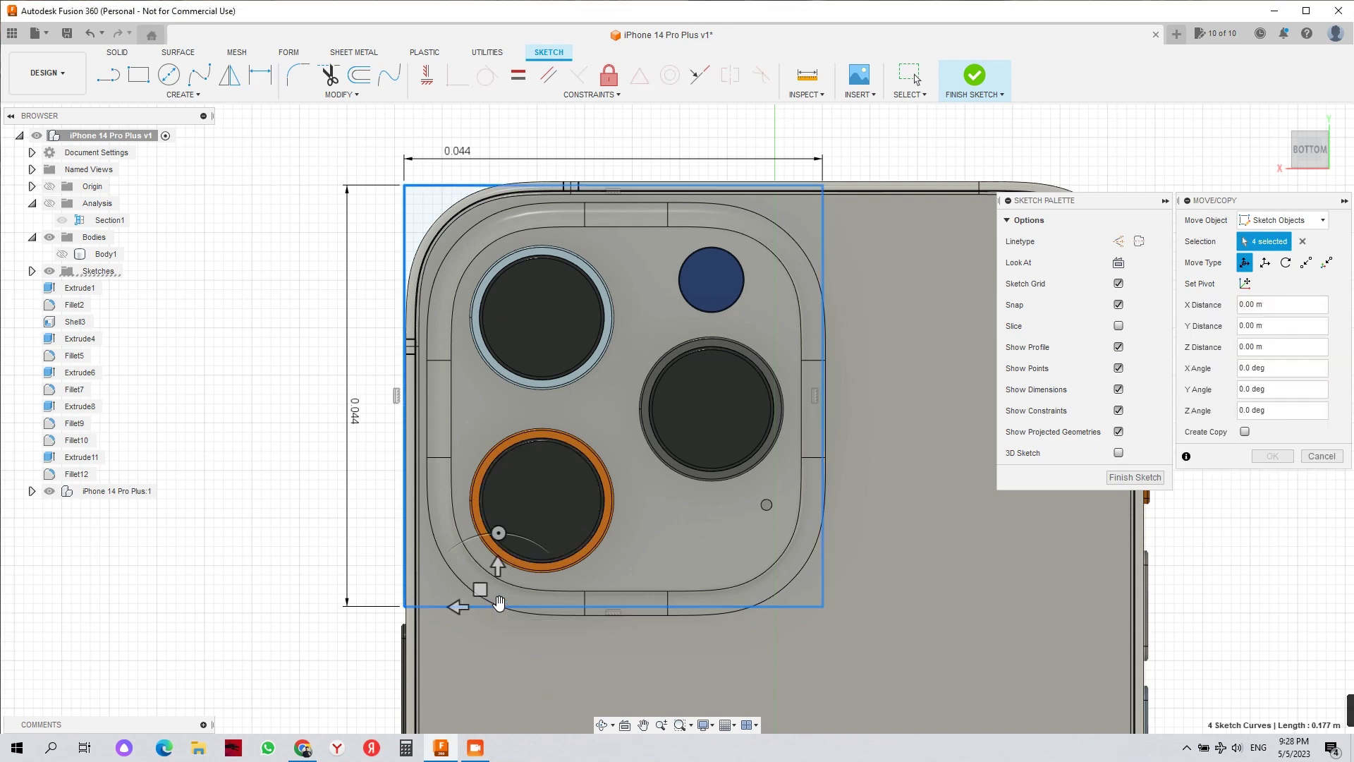
pyautogui.moveTo(482, 591); pyautogui.dragTo(492, 601)
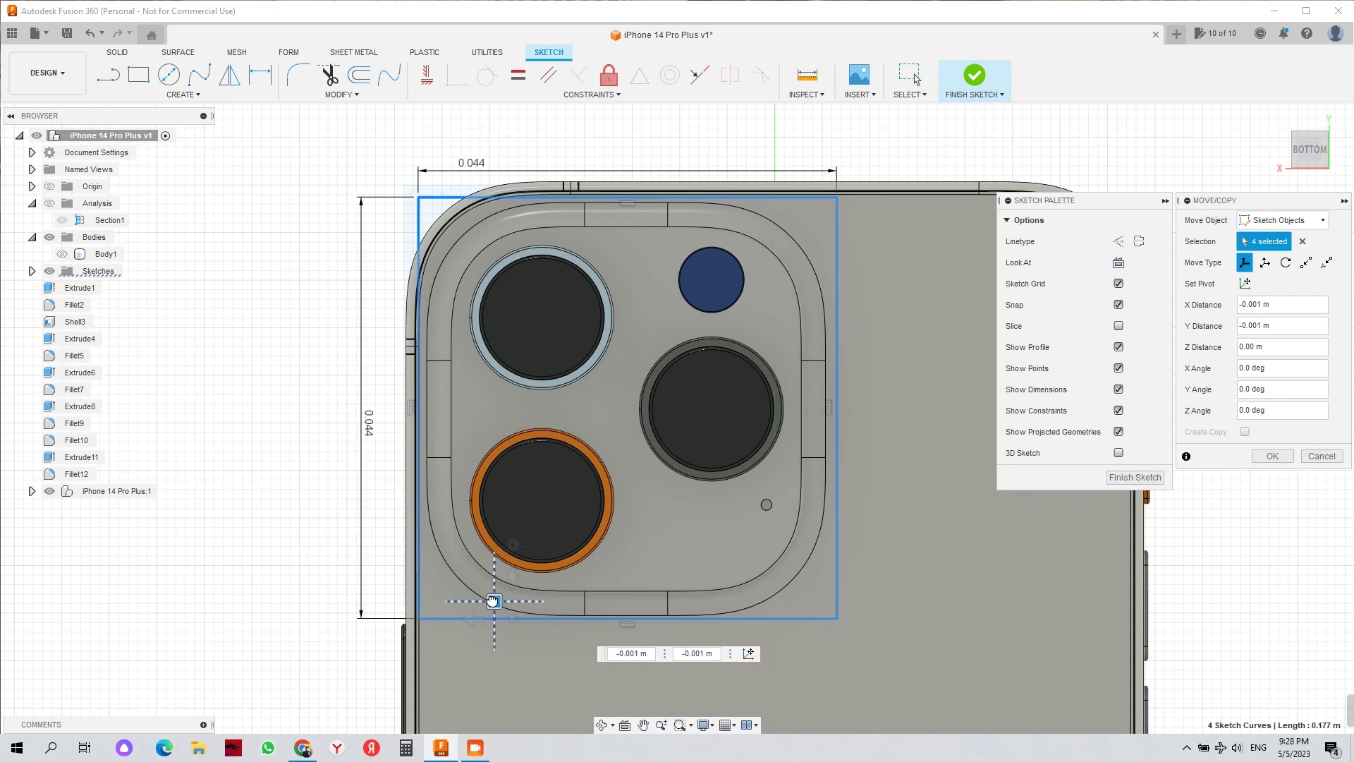
pyautogui.click(1287, 457)
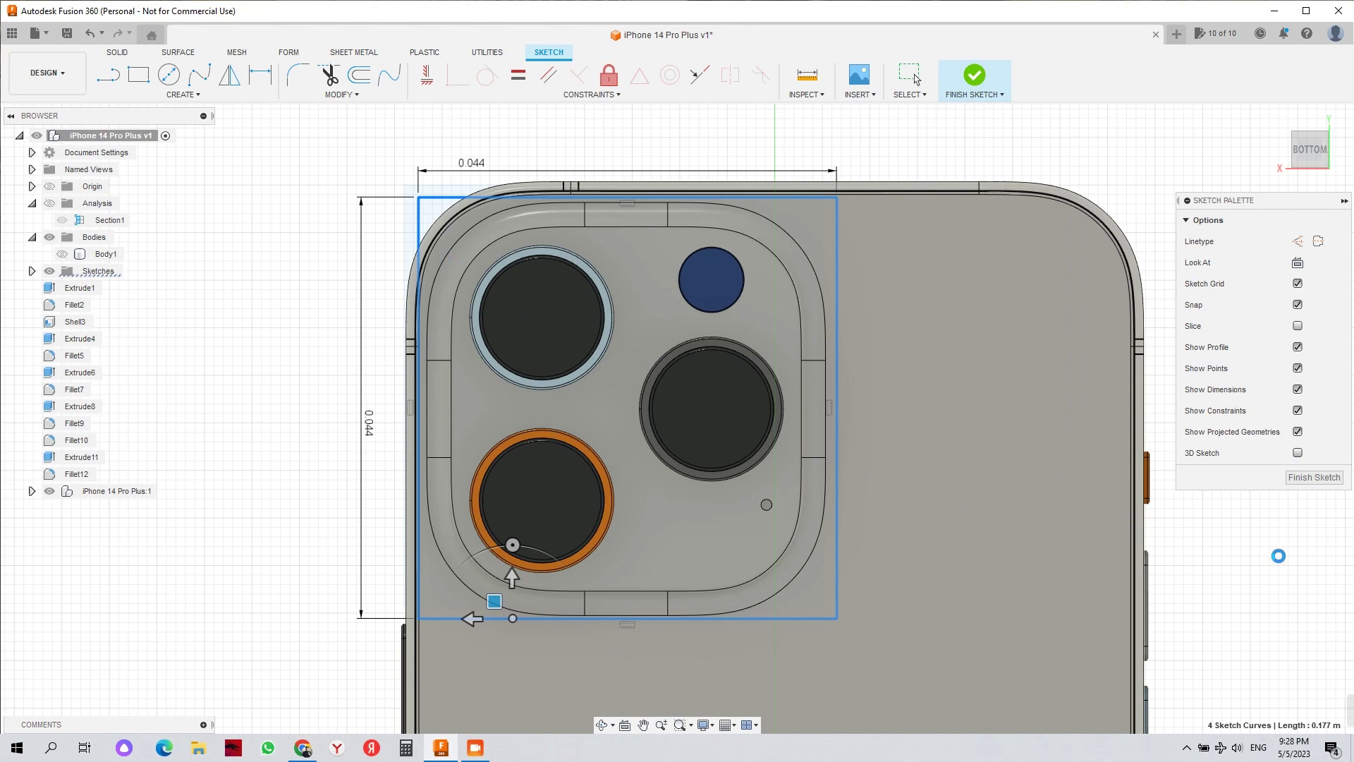
pyautogui.click(1314, 477)
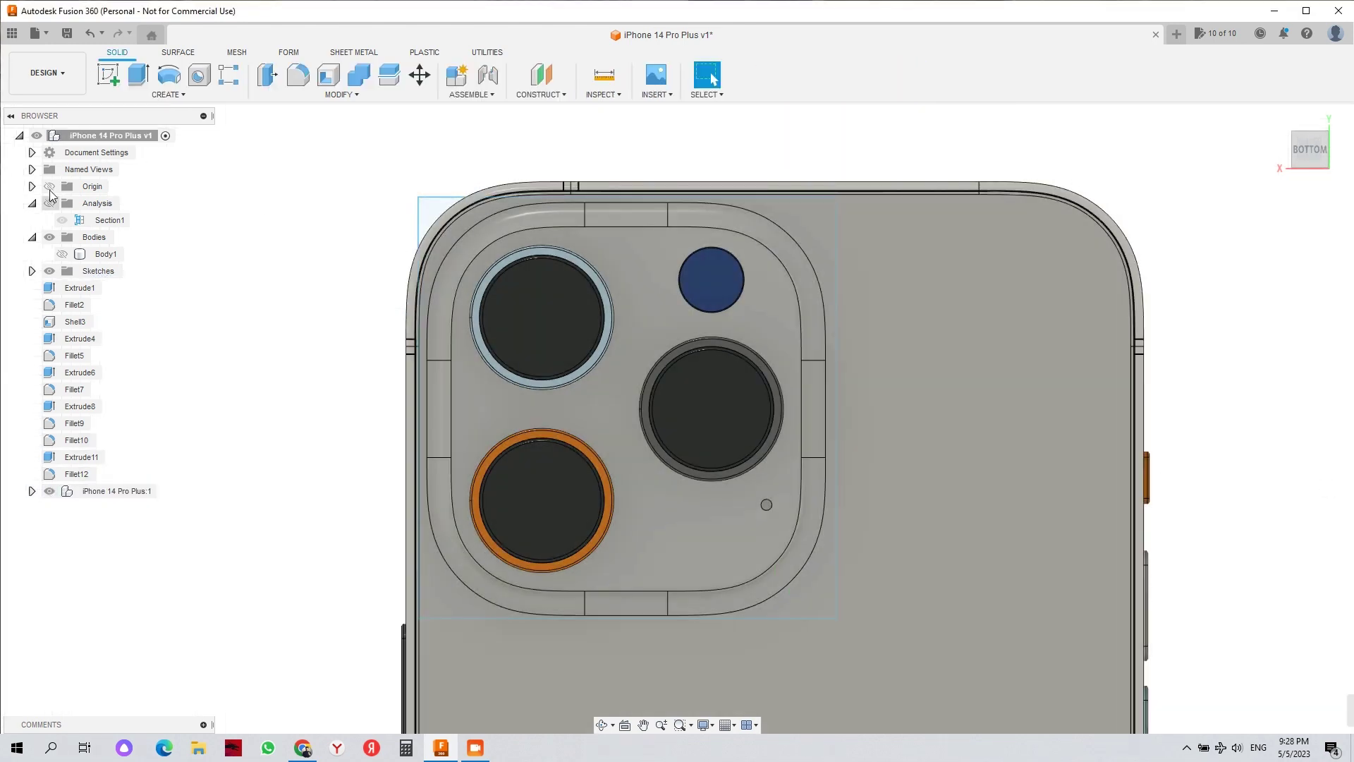
# - Hide the iPhone 14 Pro Plus component and show the case body Body1
pyautogui.click(50, 492)
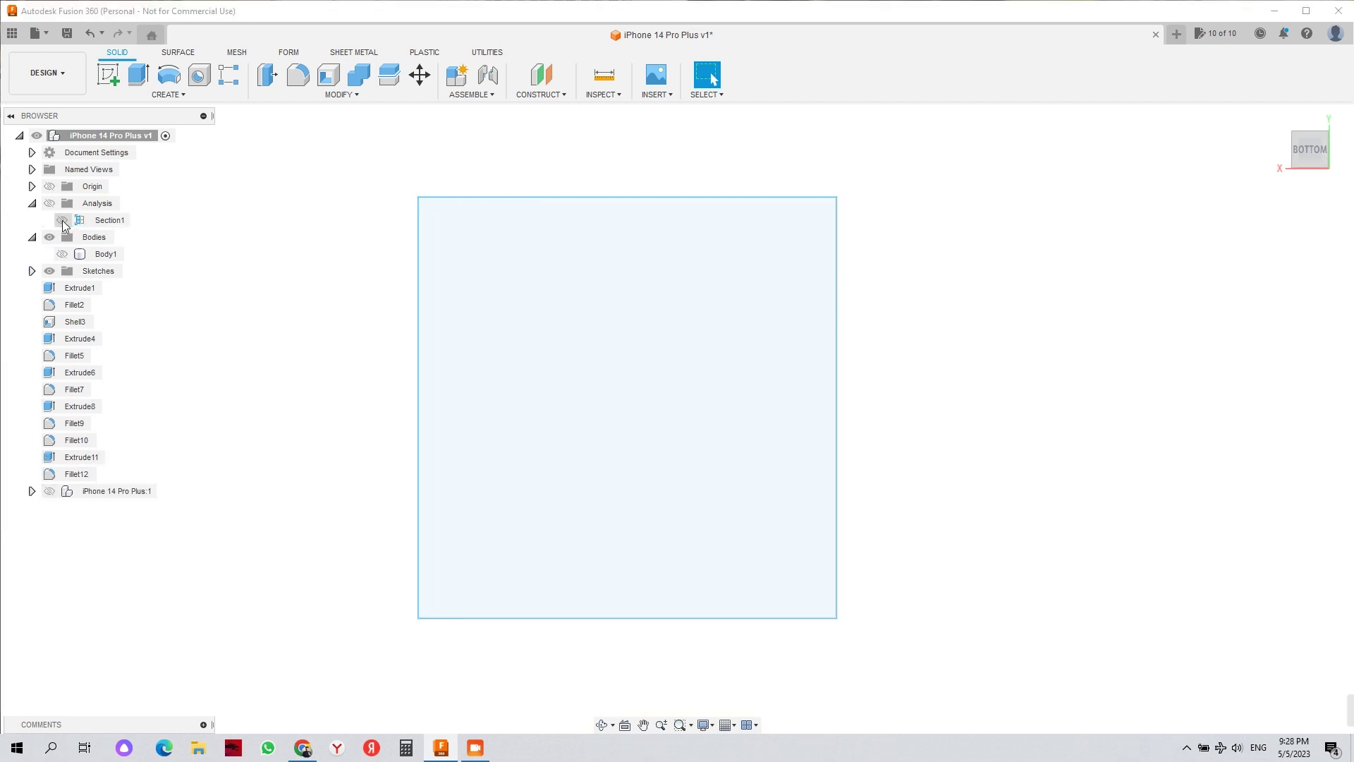
pyautogui.click(56, 255)
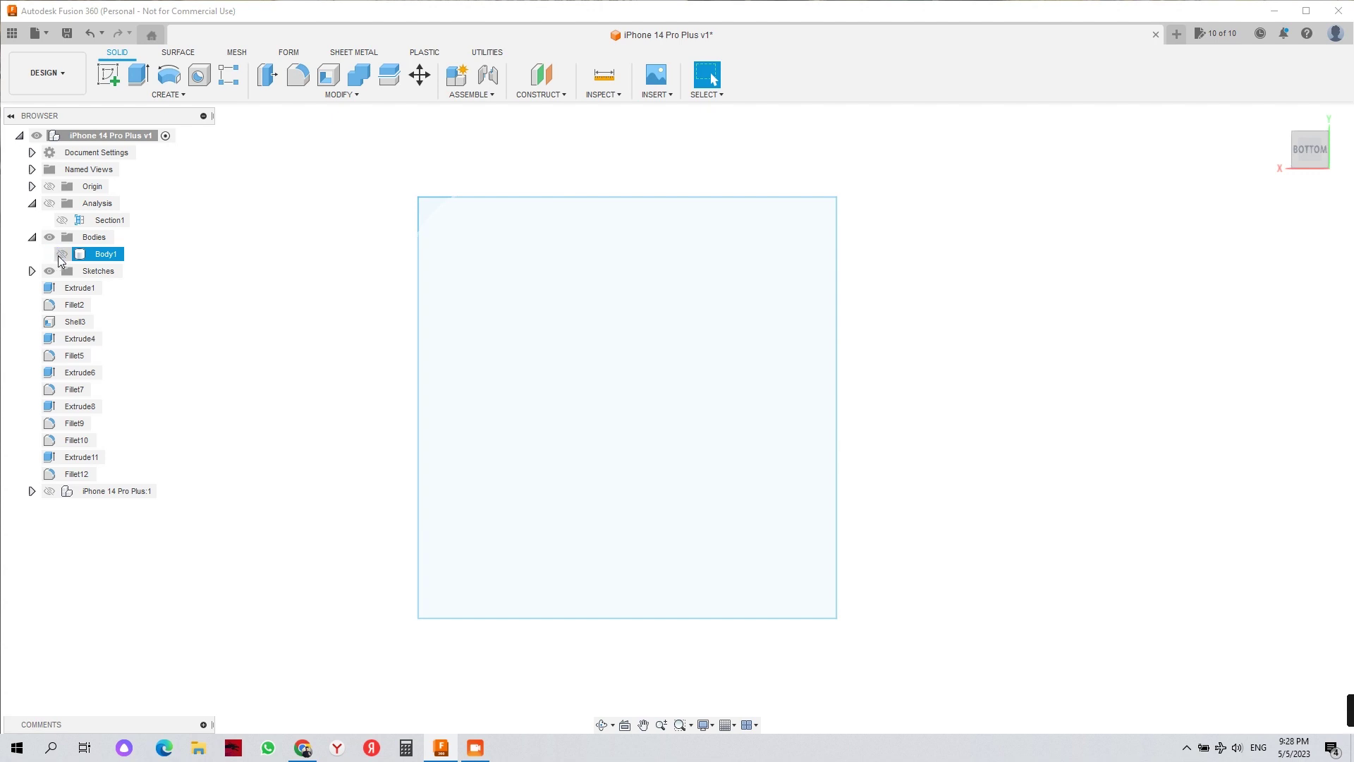
pyautogui.click(62, 254)
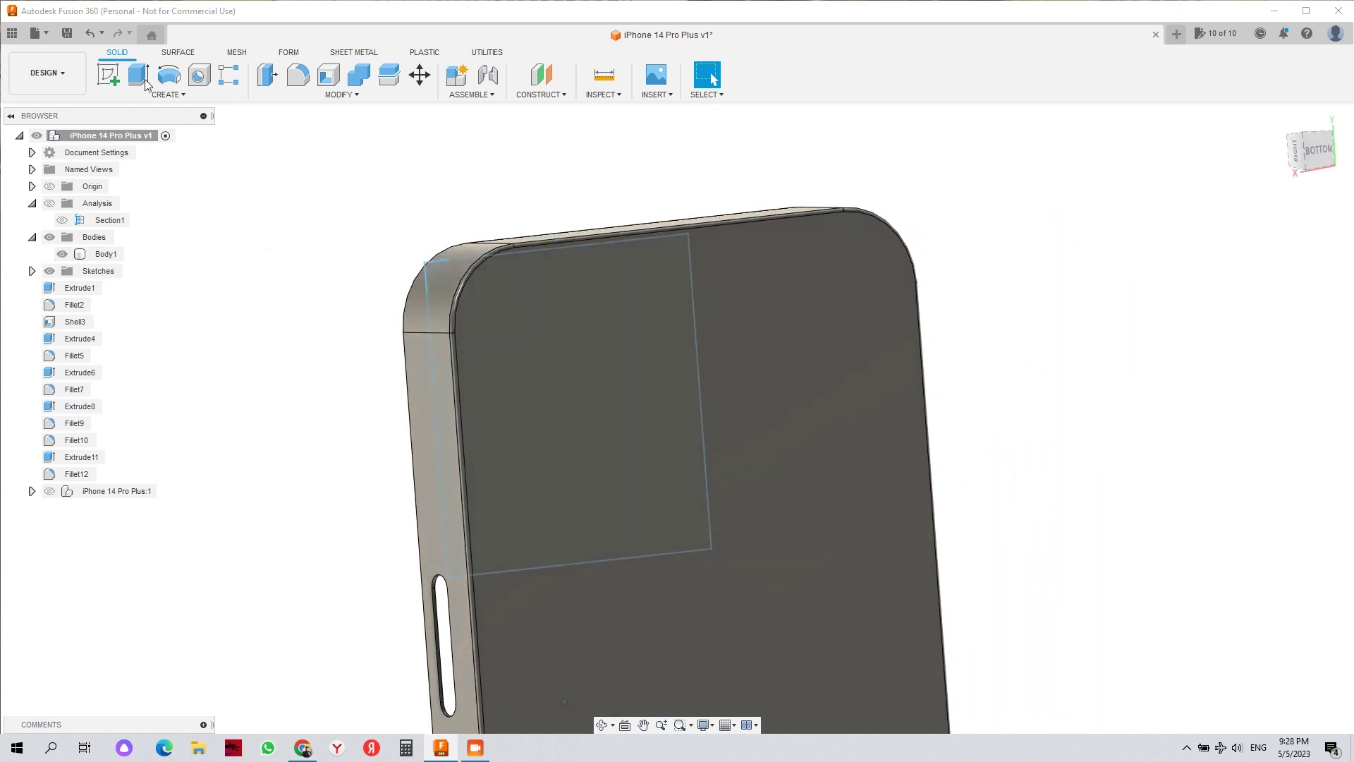
# - Extrude the camera rectangle about -0.029 m through the case back as a new body
pyautogui.click(139, 74)
pyautogui.click(558, 403)
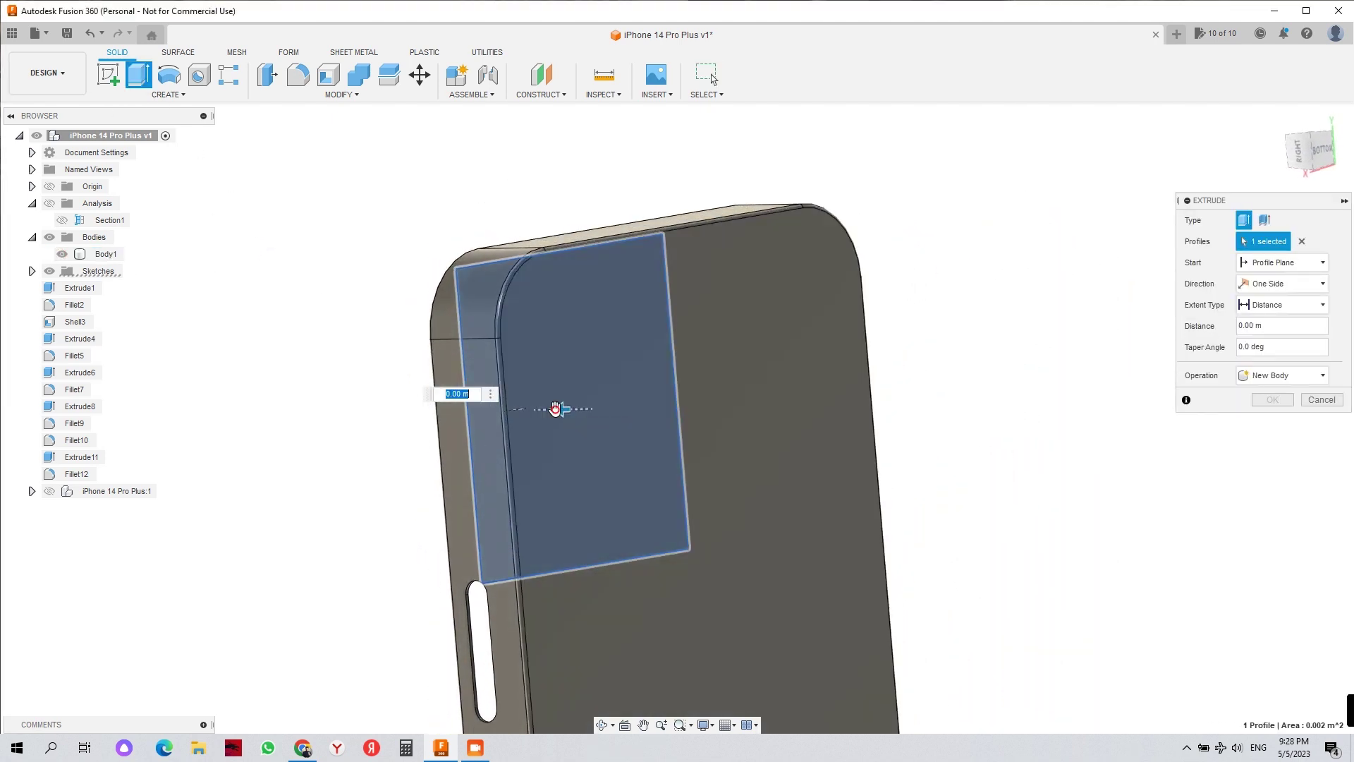
pyautogui.moveTo(556, 408); pyautogui.dragTo(710, 438)
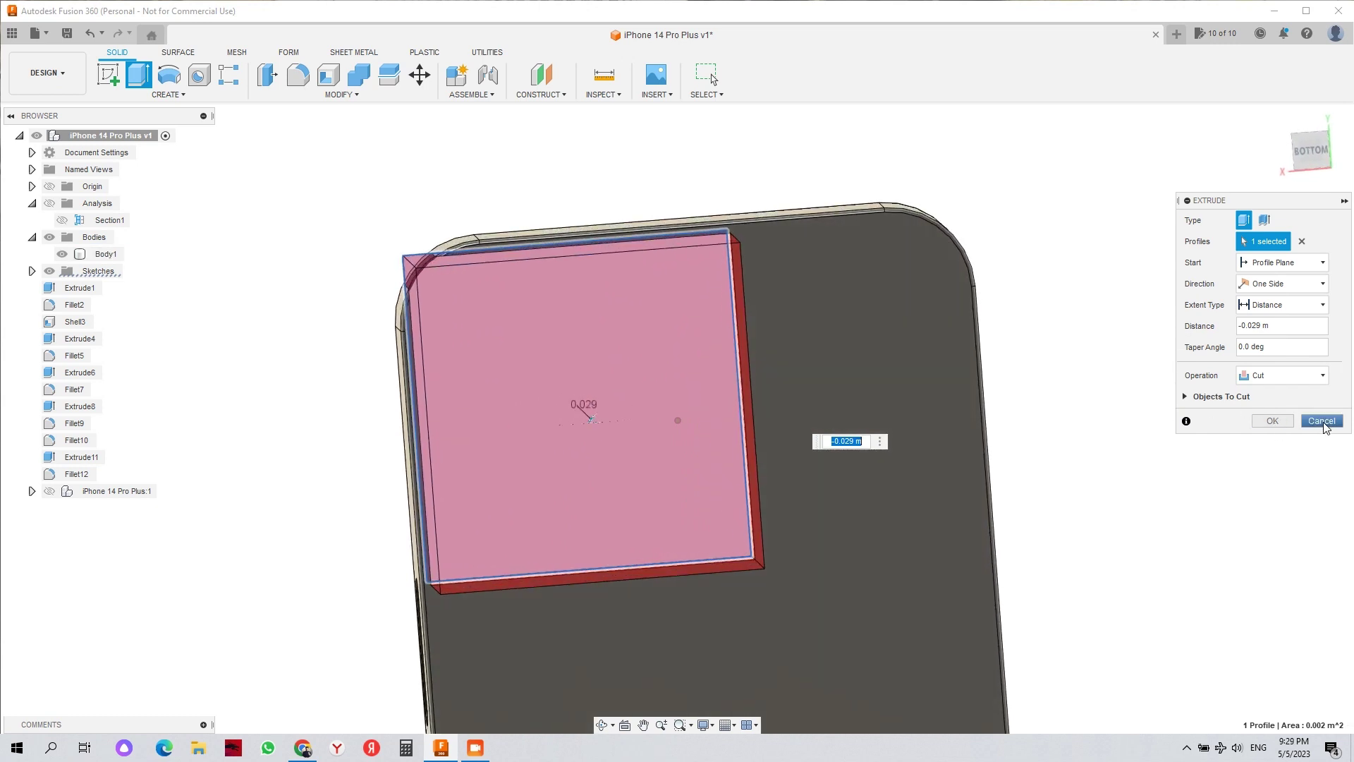
pyautogui.click(1270, 384)
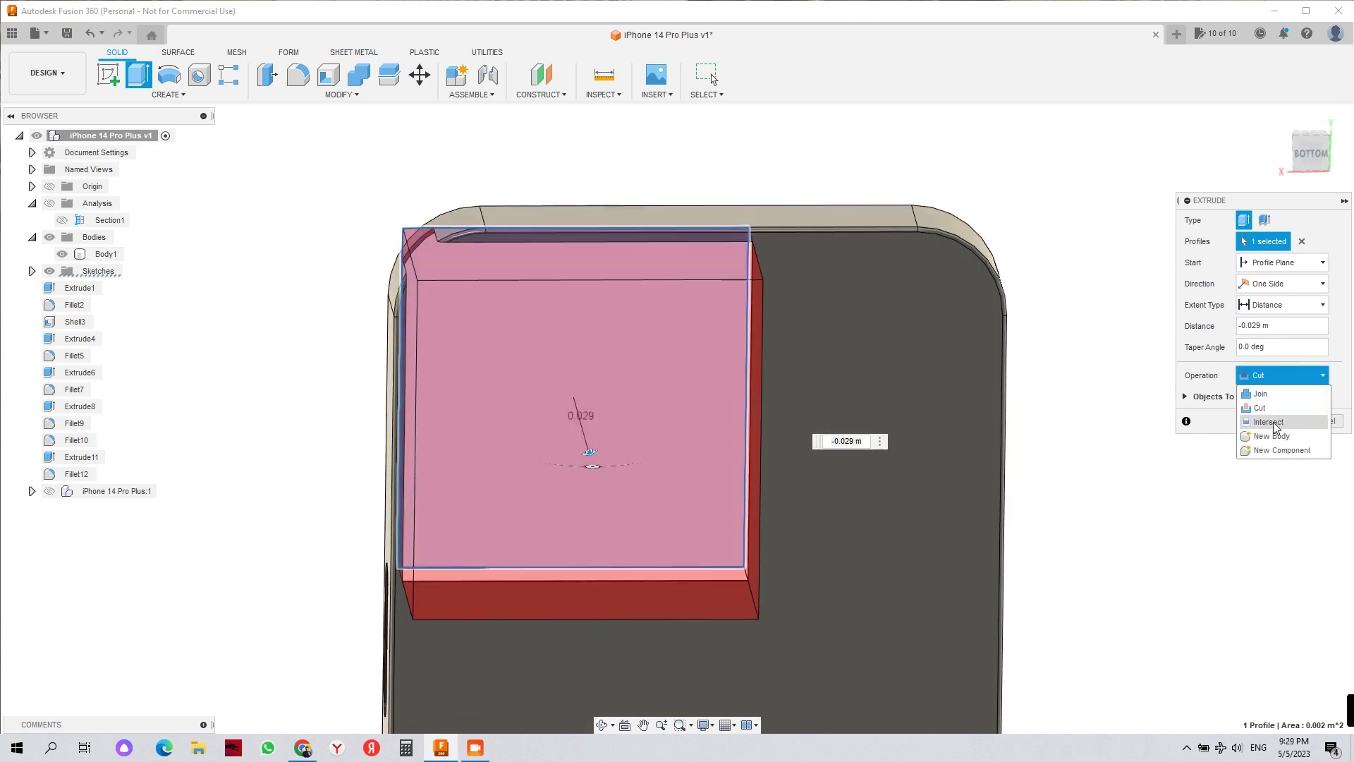
pyautogui.click(1262, 439)
pyautogui.click(1272, 420)
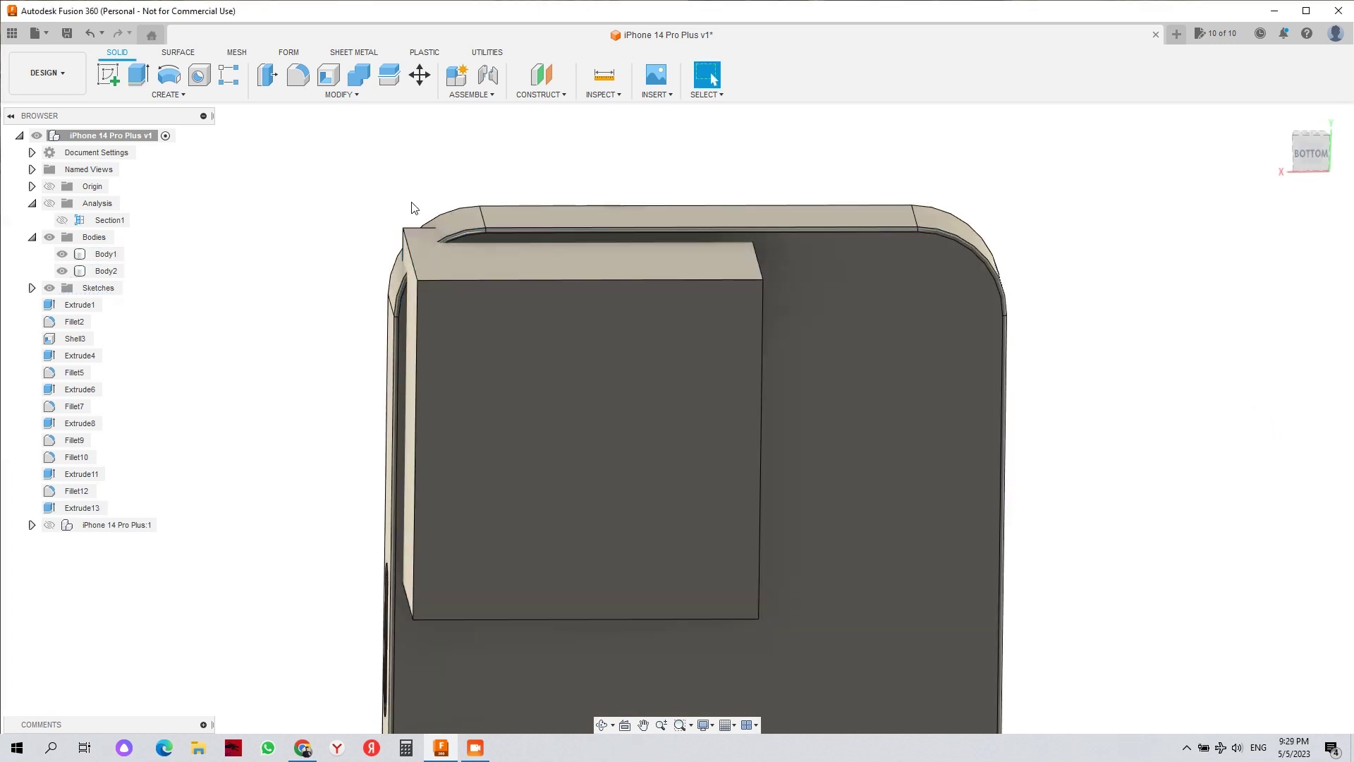
# - Fillet the four depth edges of the camera block with a radius of about 0.01 m
pyautogui.click(451, 308)
pyautogui.press('f')
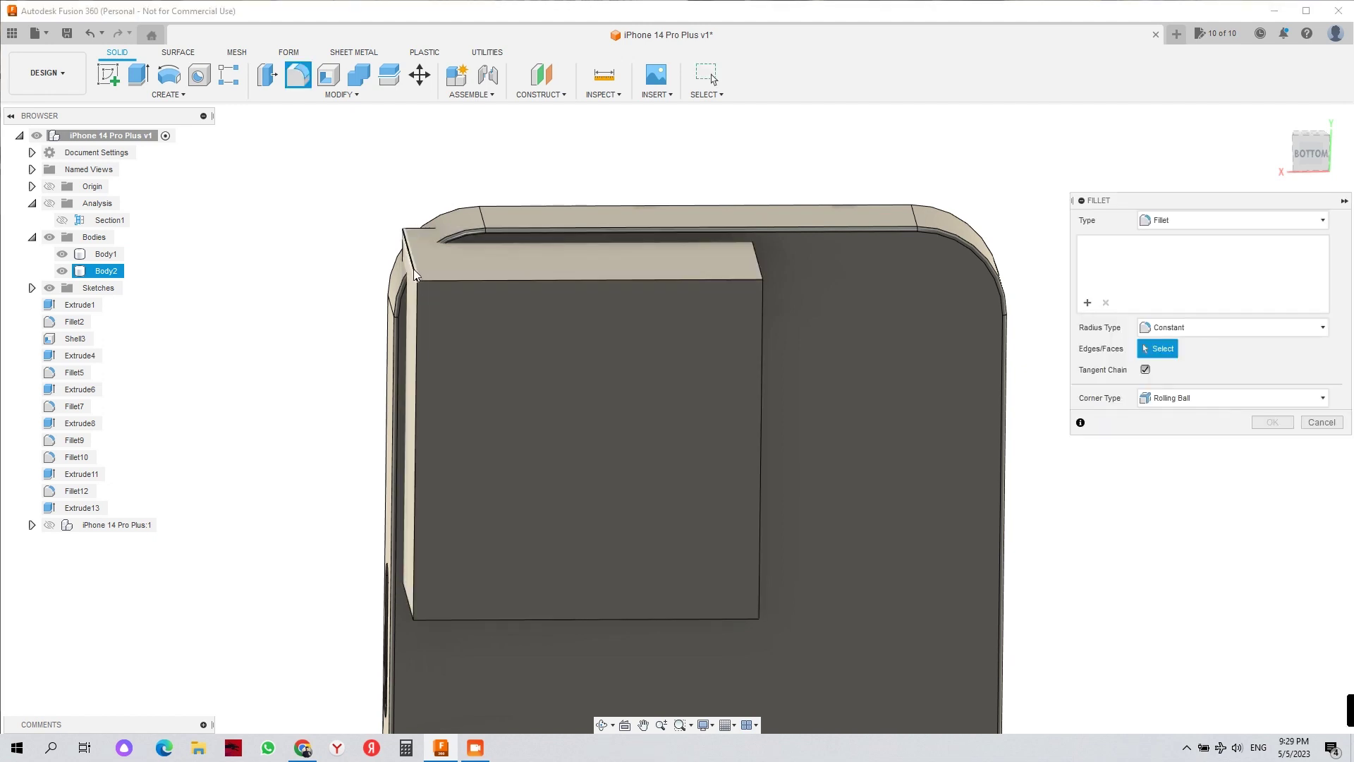
pyautogui.click(416, 273)
pyautogui.click(762, 271)
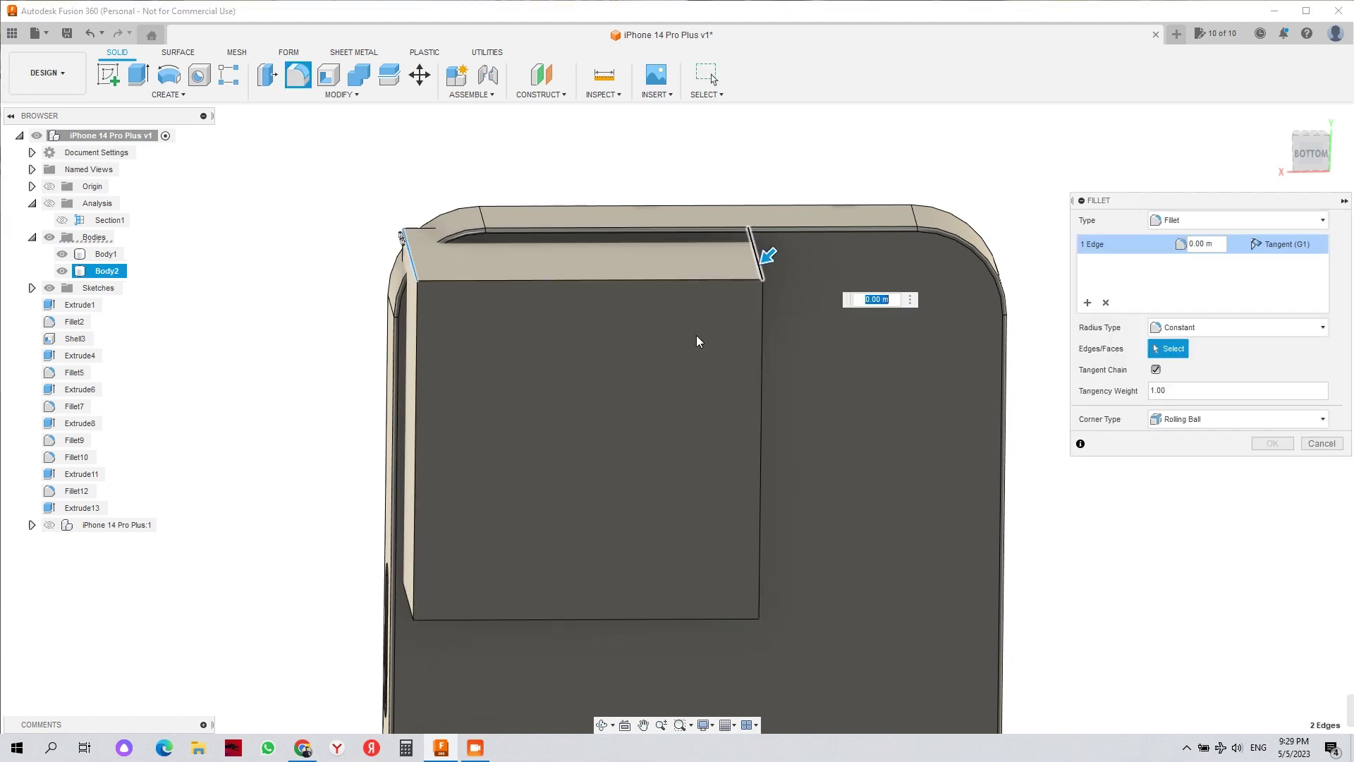
pyautogui.click(410, 603)
pyautogui.keyDown('shift'); pyautogui.moveTo(557, 622); pyautogui.dragTo(801, 614, button='middle'); pyautogui.keyUp('shift')
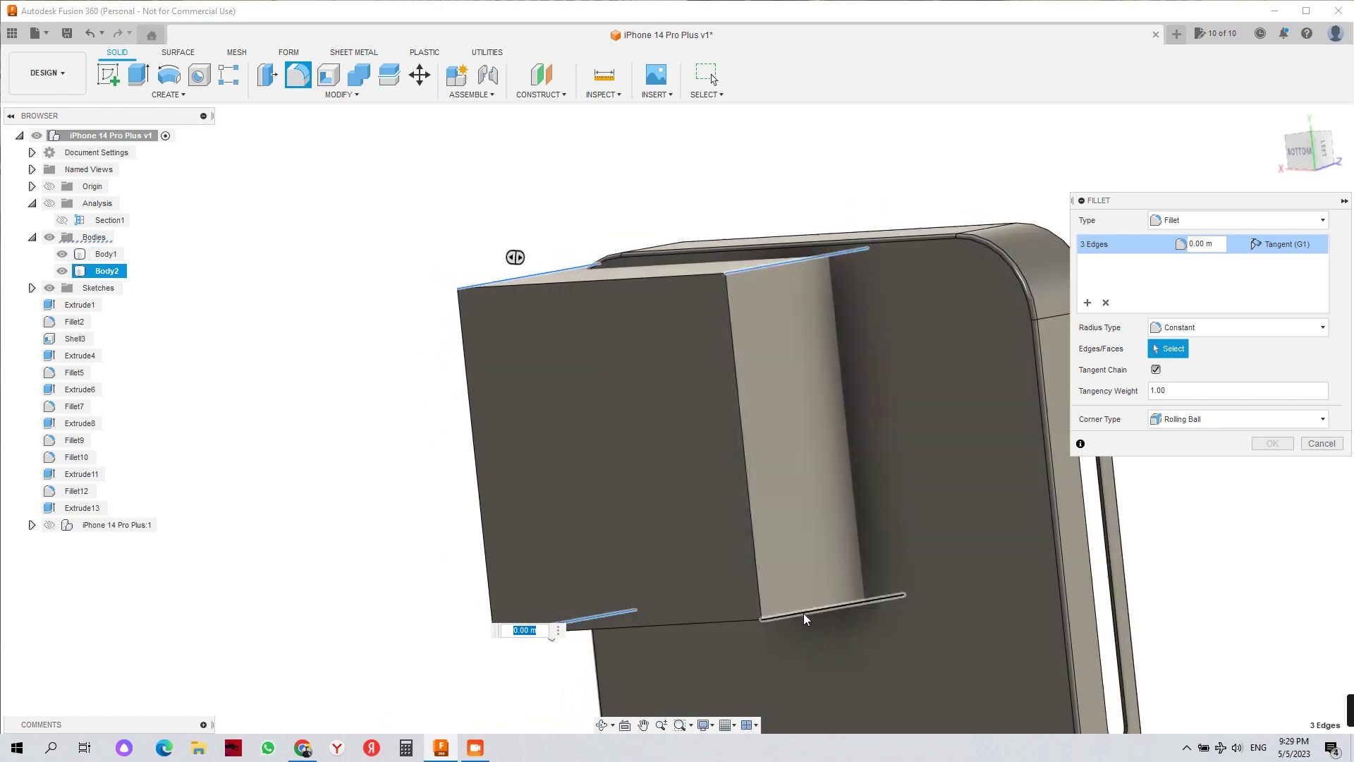
pyautogui.click(799, 612)
pyautogui.click(1310, 154)
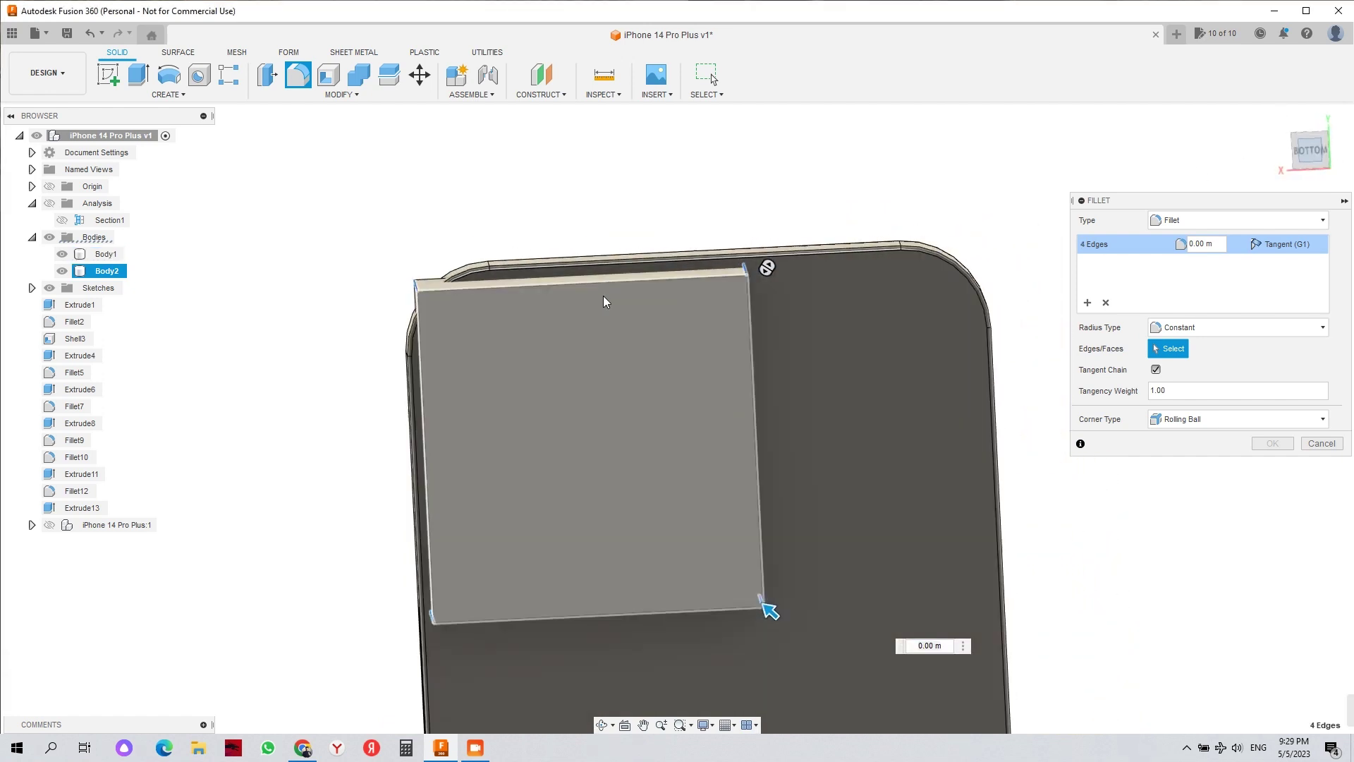
pyautogui.moveTo(759, 603); pyautogui.dragTo(735, 583)
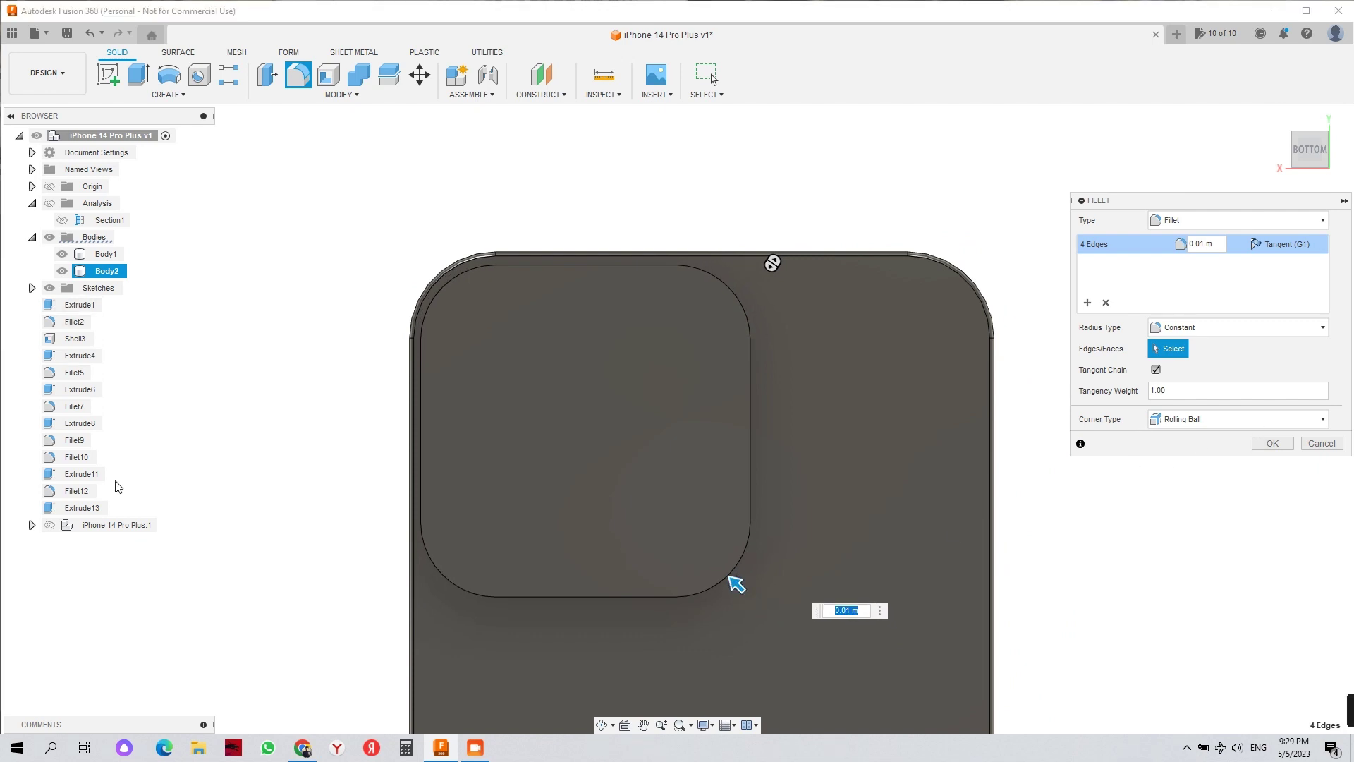
pyautogui.click(1278, 444)
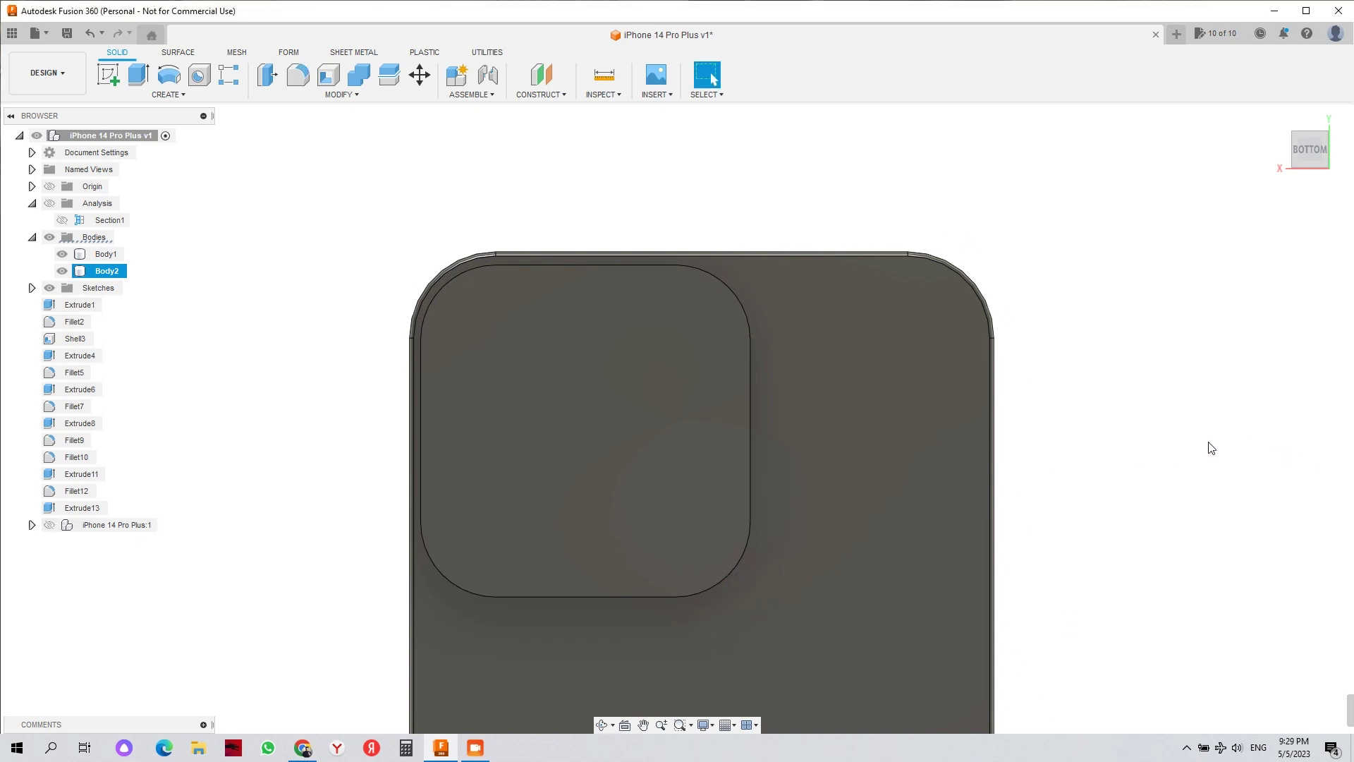
# - Combine the bodies with the Cut operation, subtracting the rounded camera block from the case body
pyautogui.click(374, 68)
pyautogui.click(804, 350)
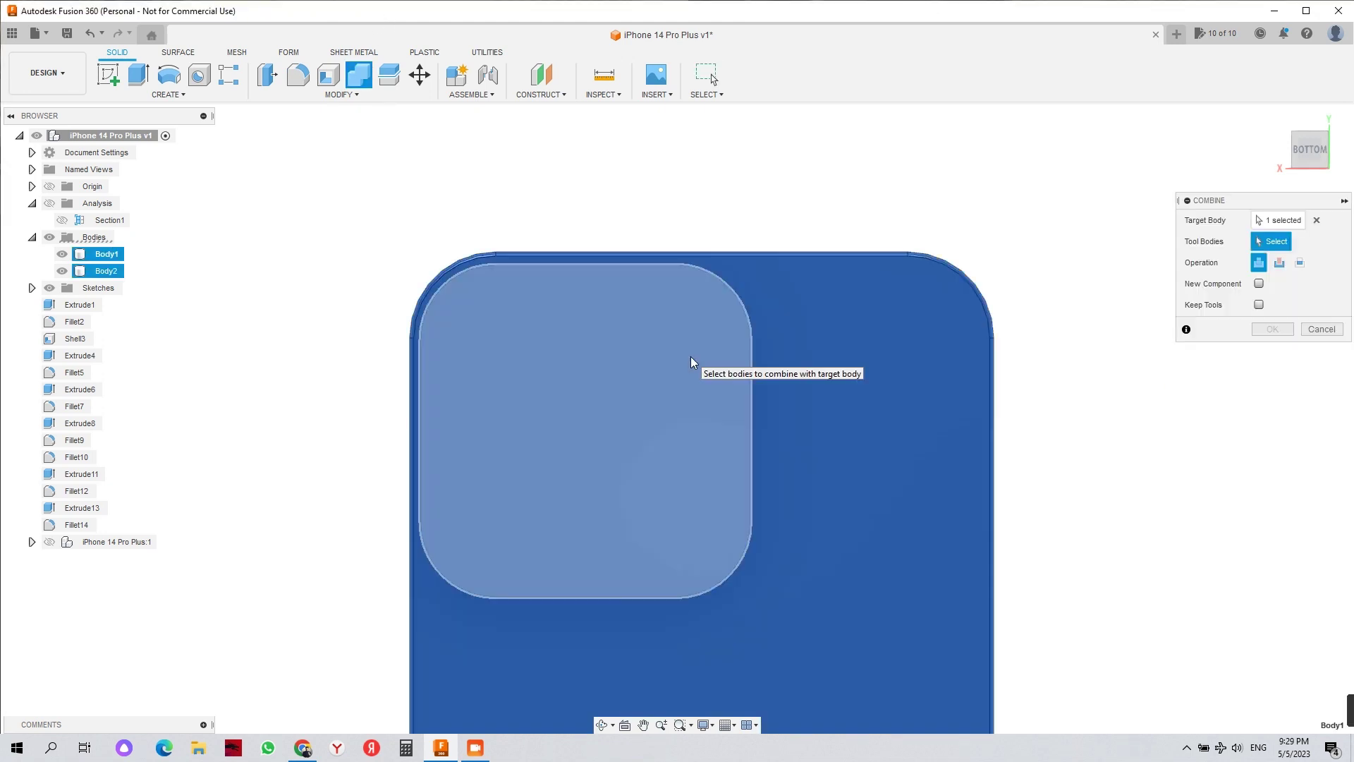
pyautogui.click(1278, 263)
pyautogui.click(680, 378)
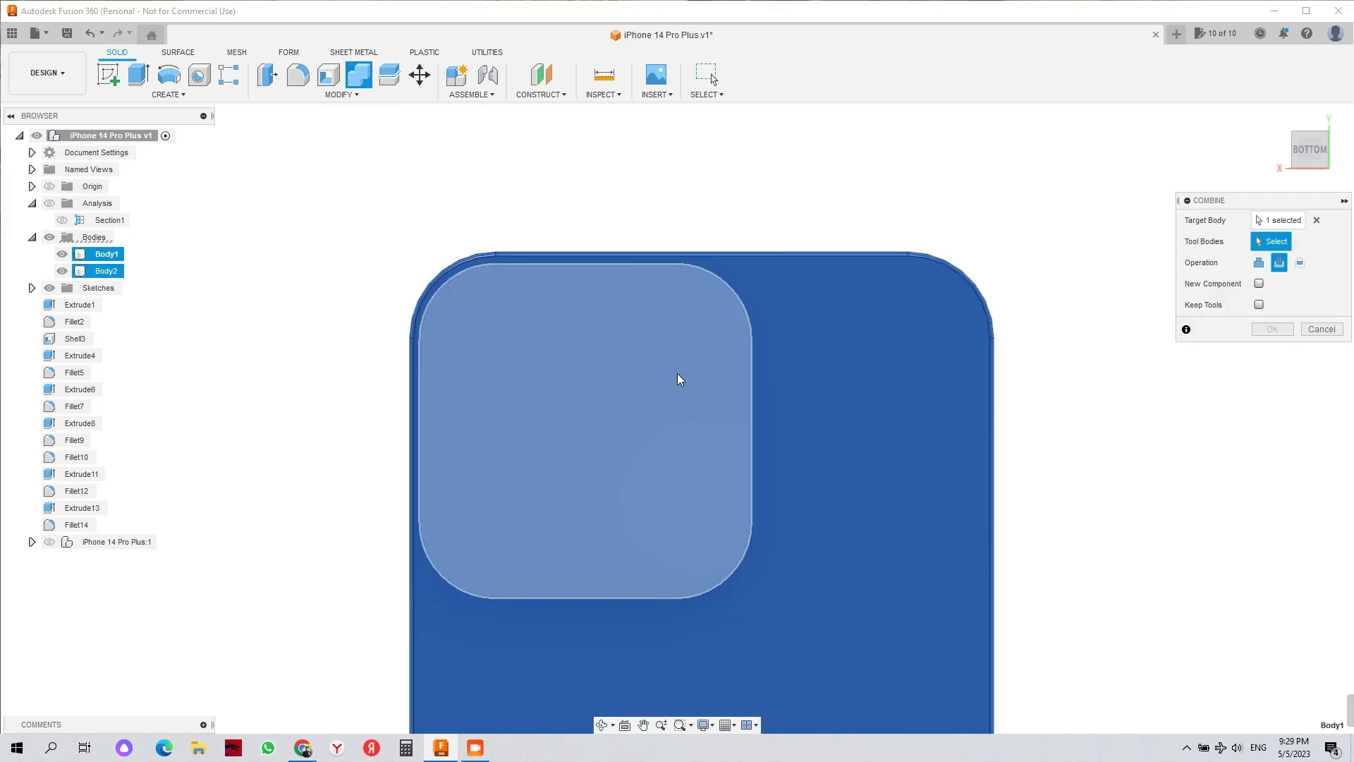
pyautogui.click(1272, 329)
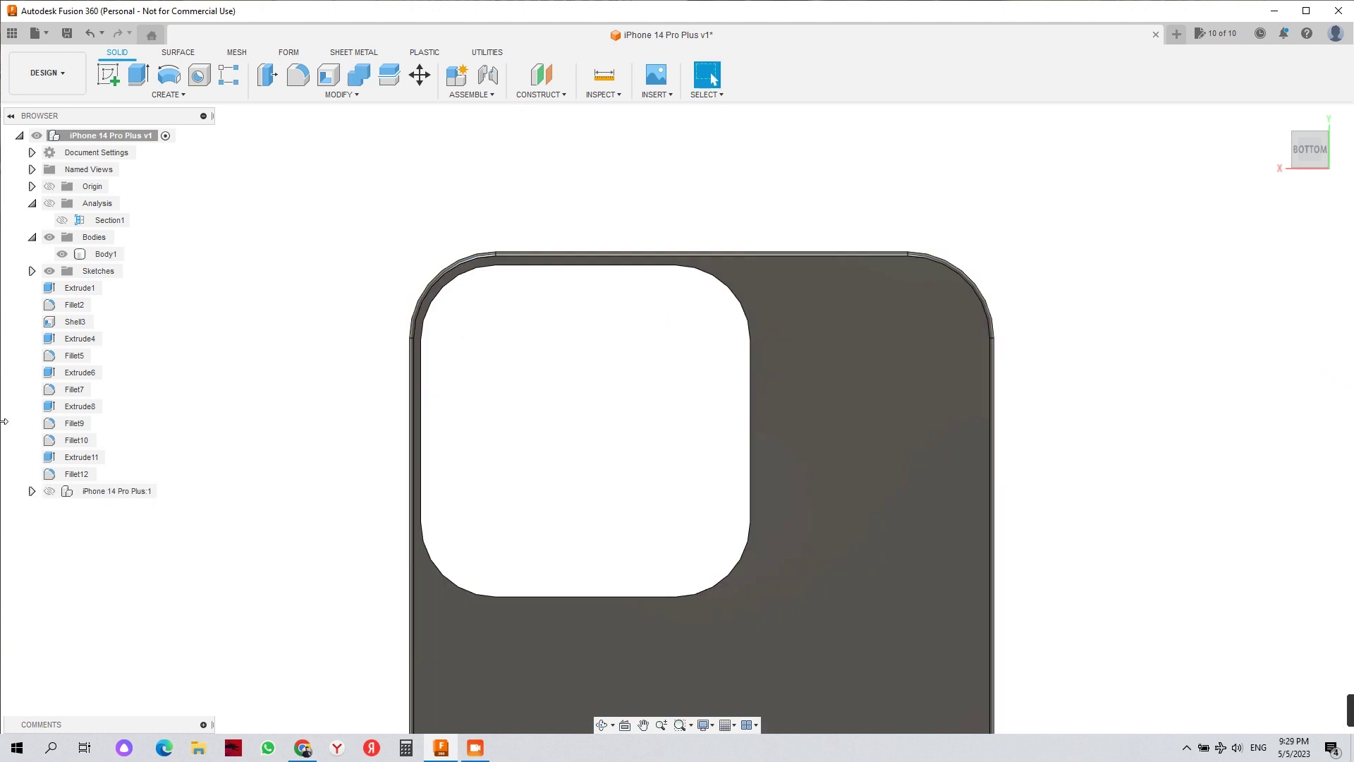
# - Show the iPhone 14 Pro Plus component again and check how it sits in the case from the side
pyautogui.click(50, 491)
pyautogui.click(191, 397)
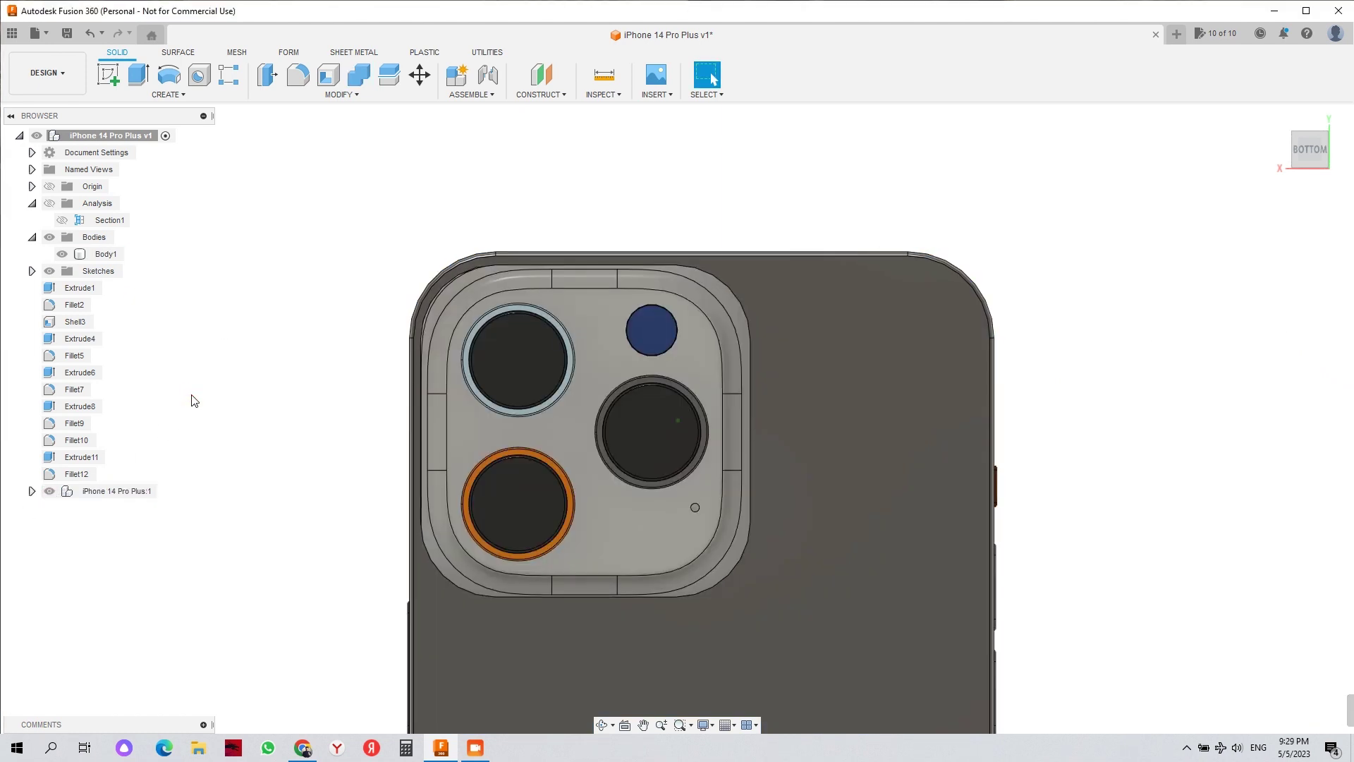
pyautogui.keyDown('shift'); pyautogui.moveTo(194, 400); pyautogui.dragTo(329, 483, button='middle'); pyautogui.keyUp('shift')
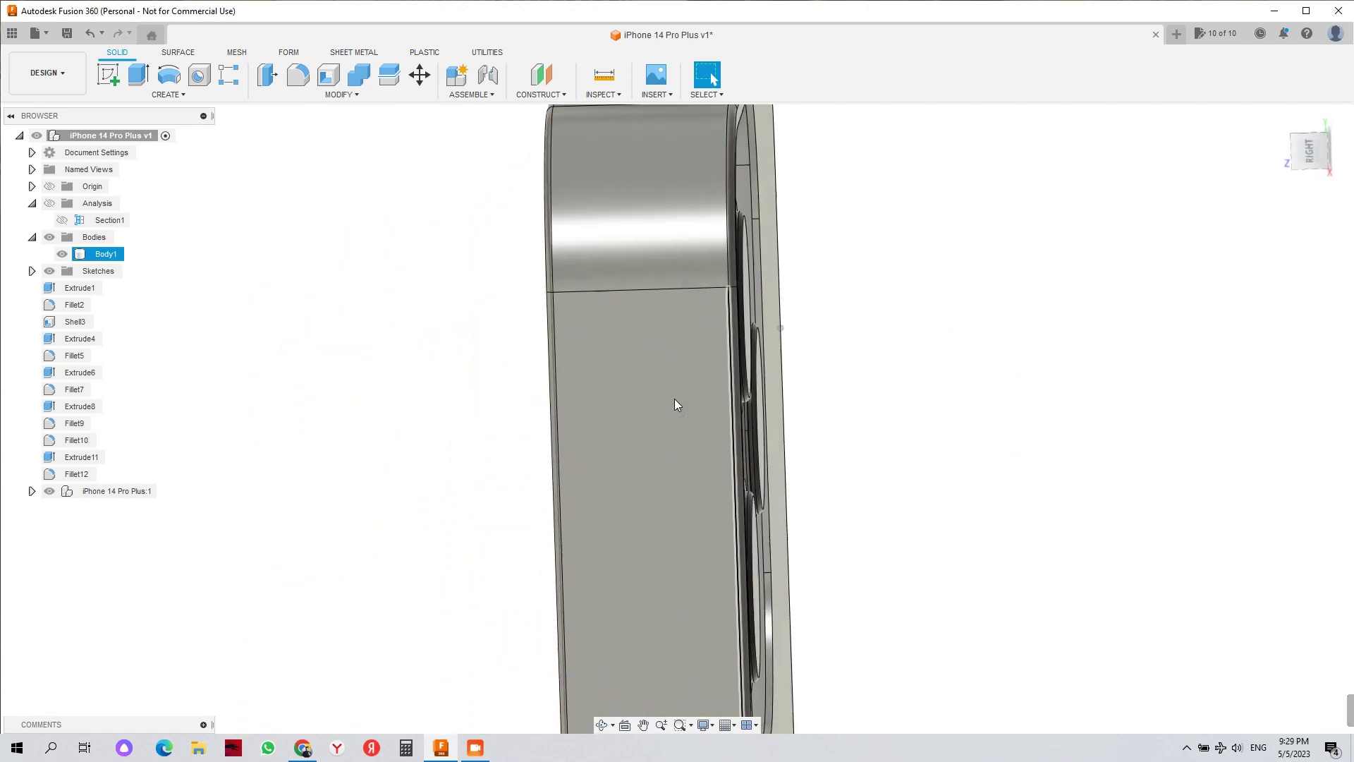
pyautogui.click(674, 400)
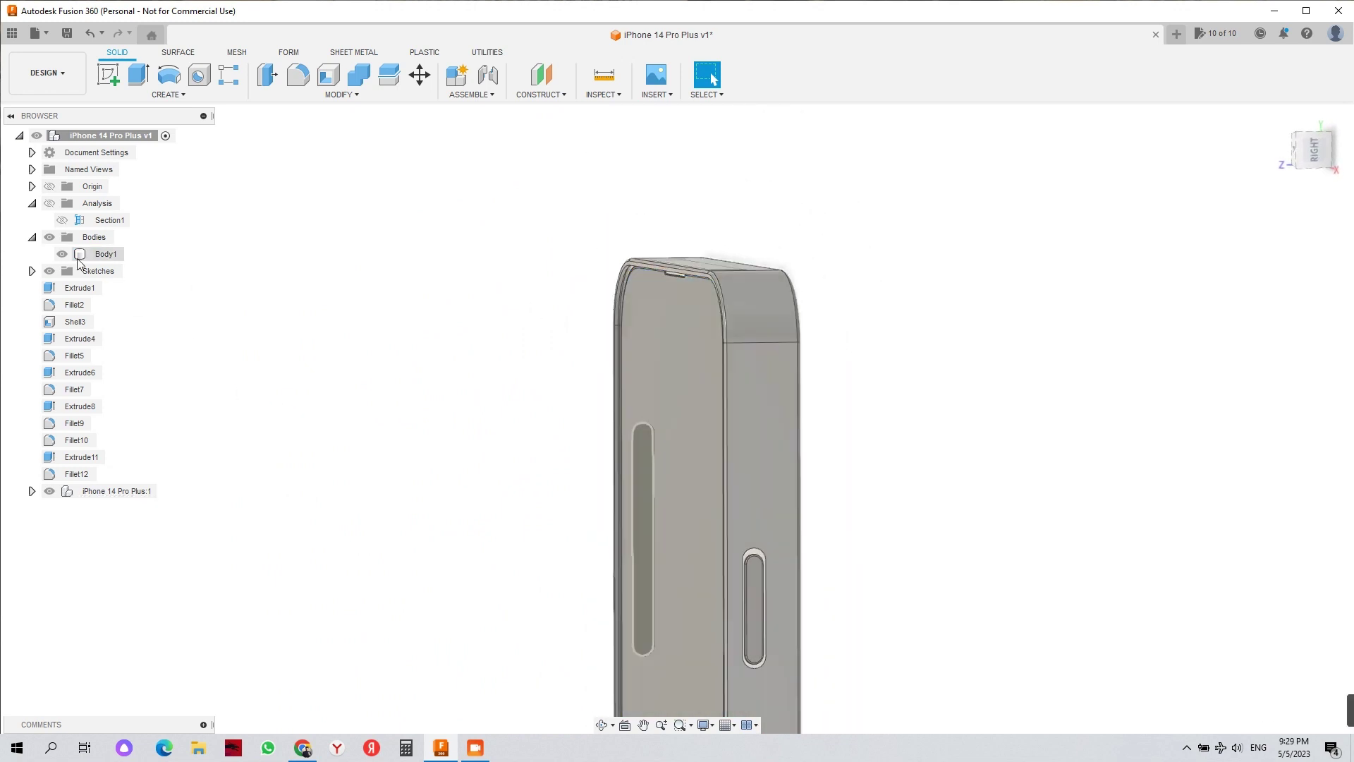
# - Create a section analysis through the case and phone on the YZ plane and display it in the side view
pyautogui.click(614, 96)
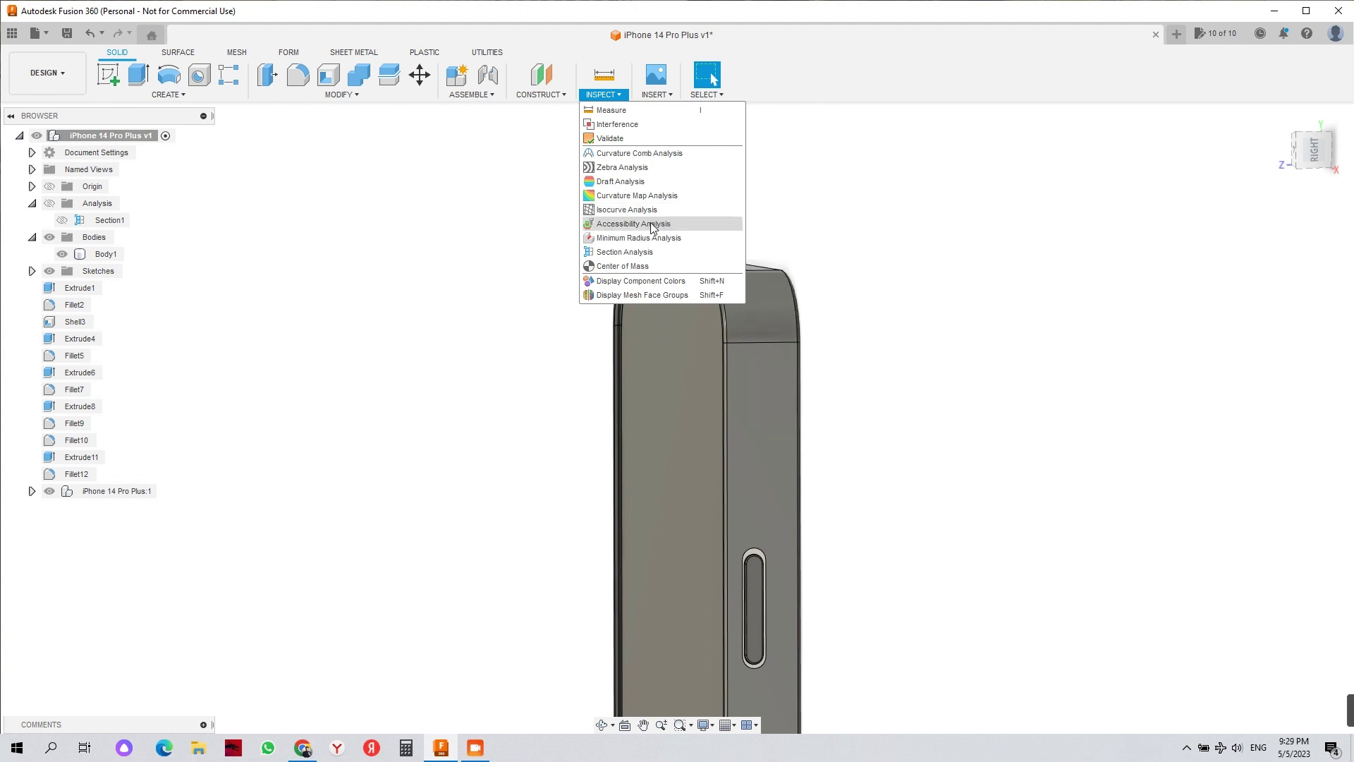
pyautogui.click(625, 252)
pyautogui.click(558, 549)
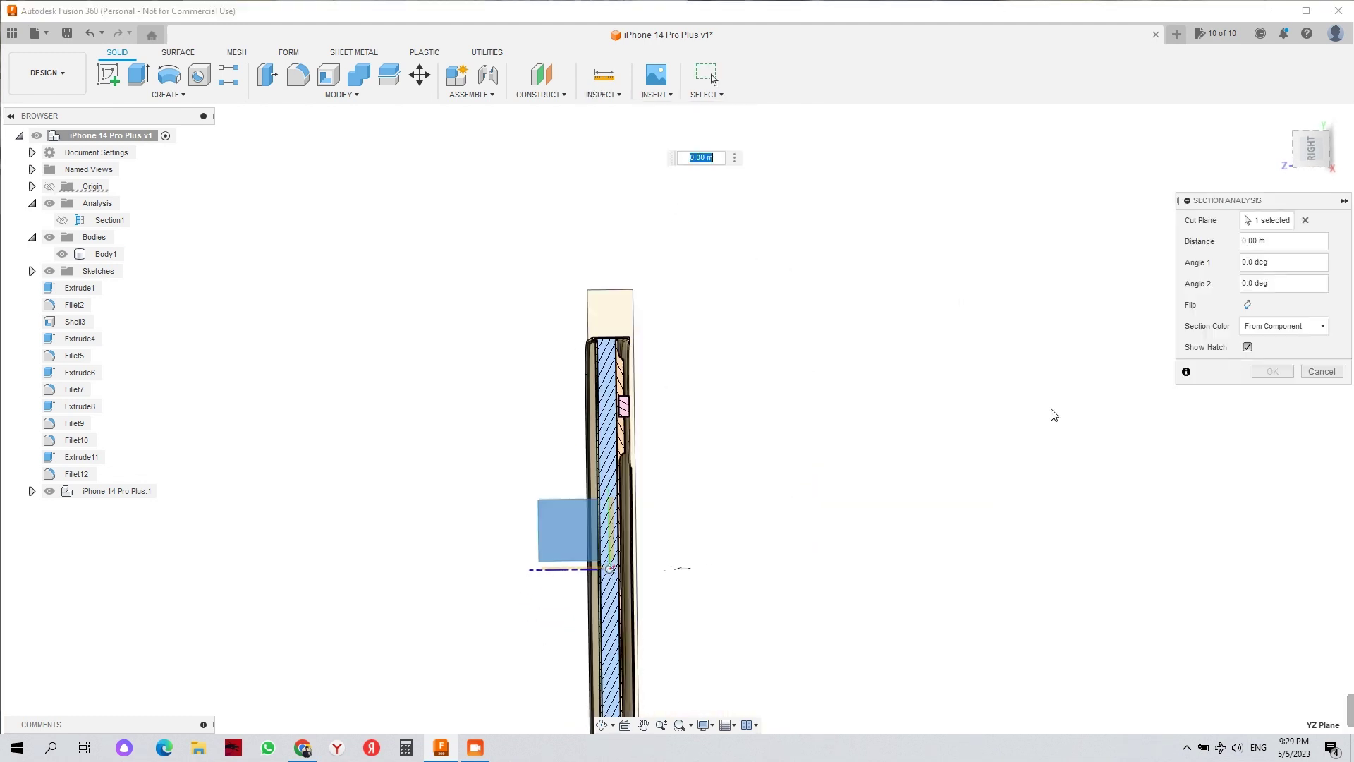
pyautogui.click(1273, 371)
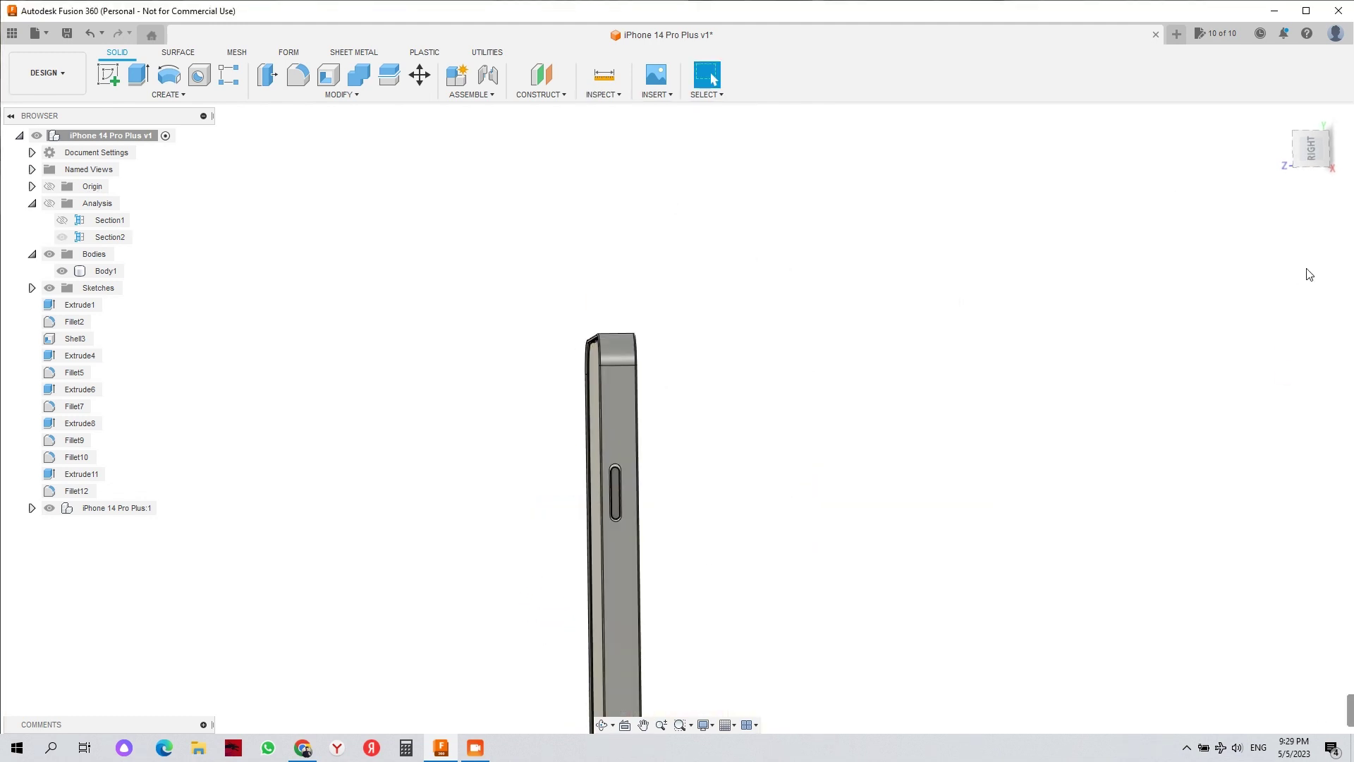
pyautogui.click(1319, 153)
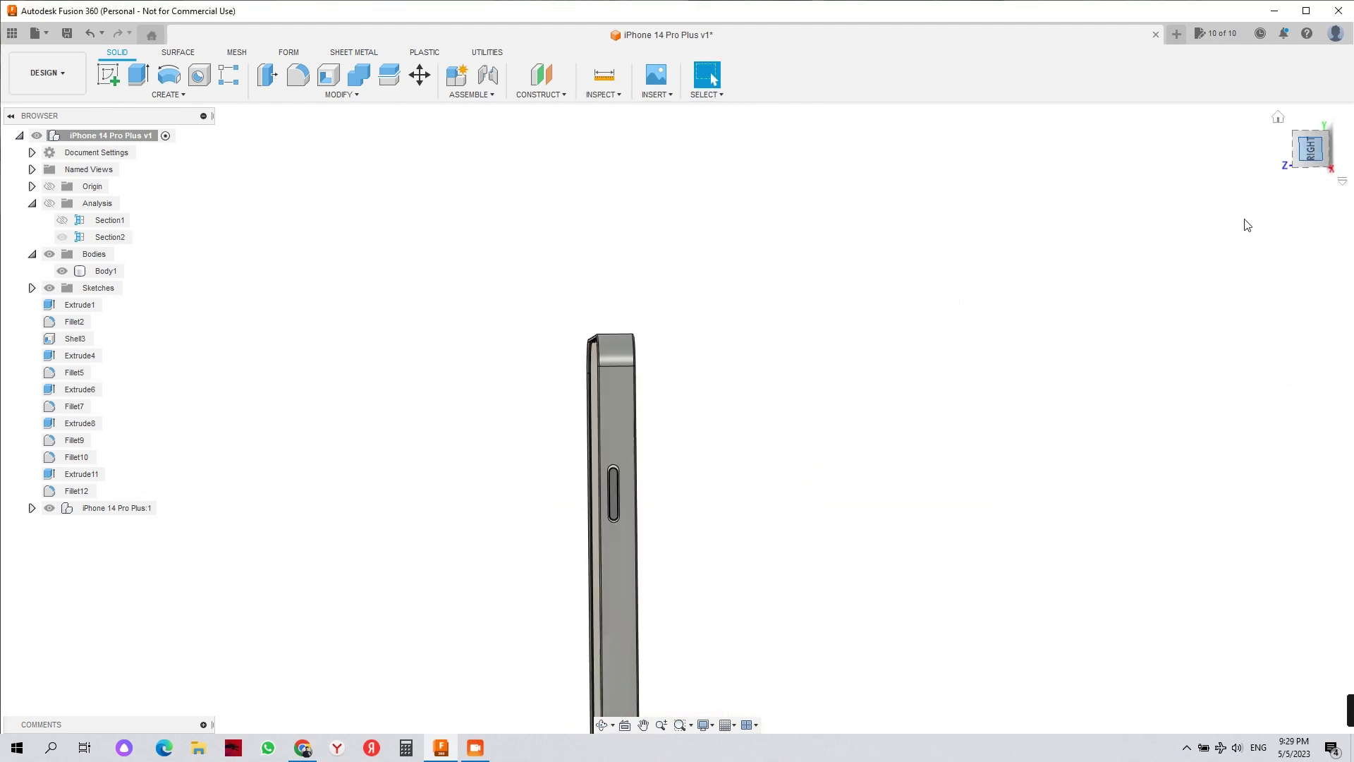
pyautogui.click(63, 238)
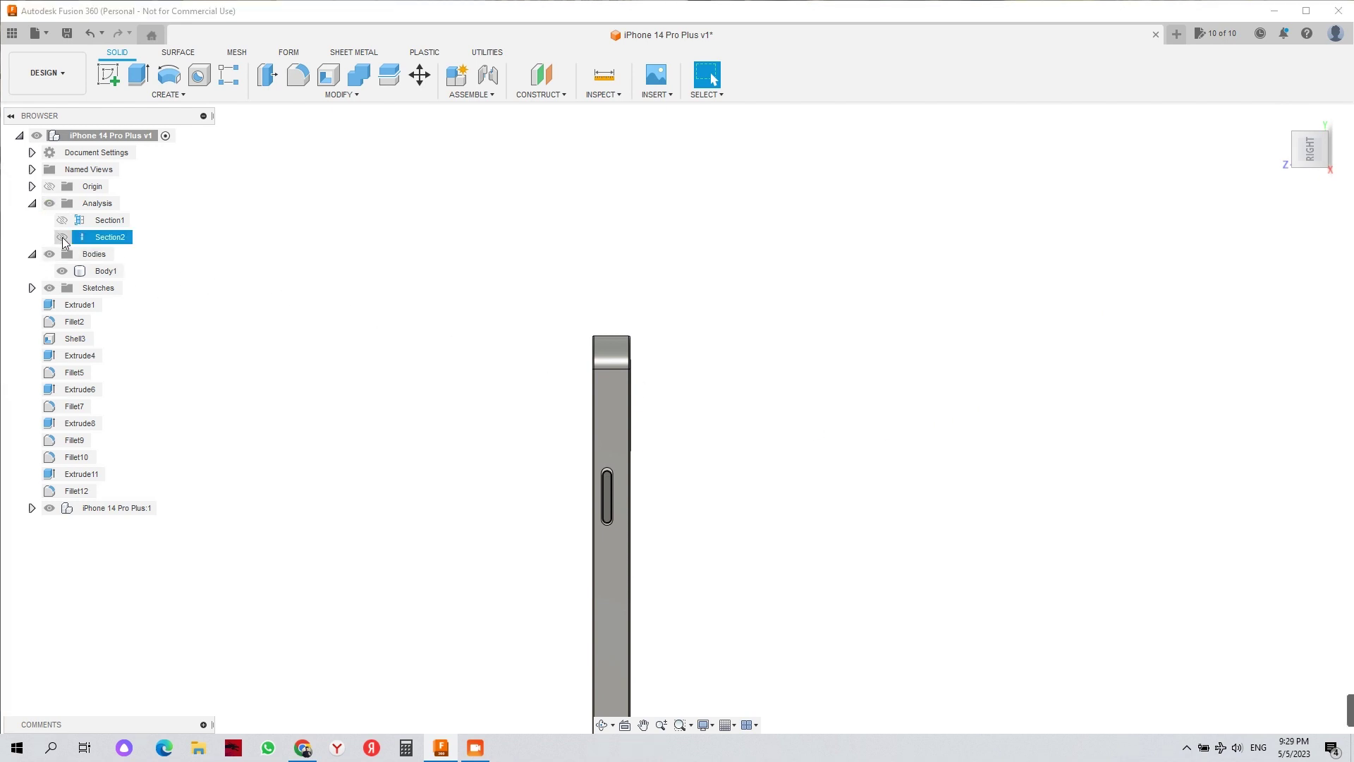
pyautogui.moveTo(1330, 164)
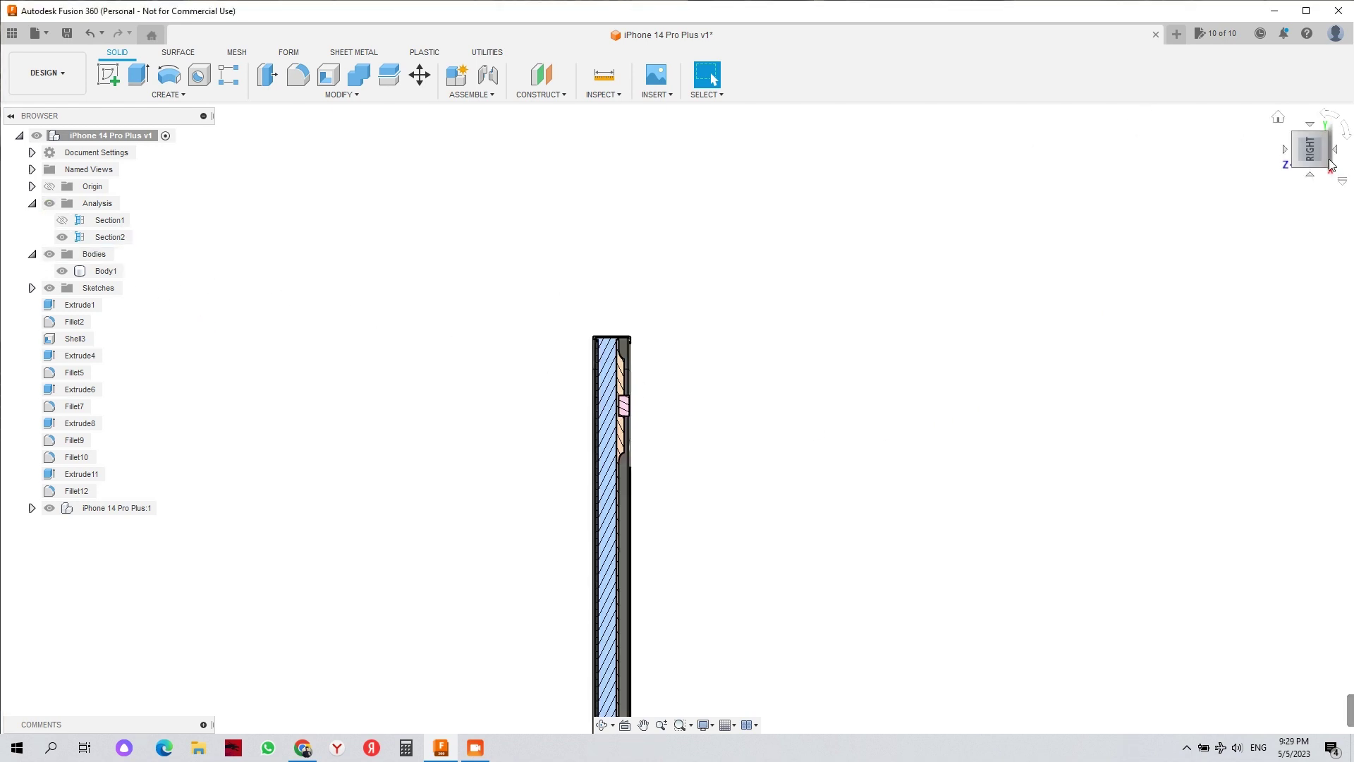
# - Offset the inner face of the case back by about 0.003 m towards the phone
pyautogui.scroll(5, 598, 433)
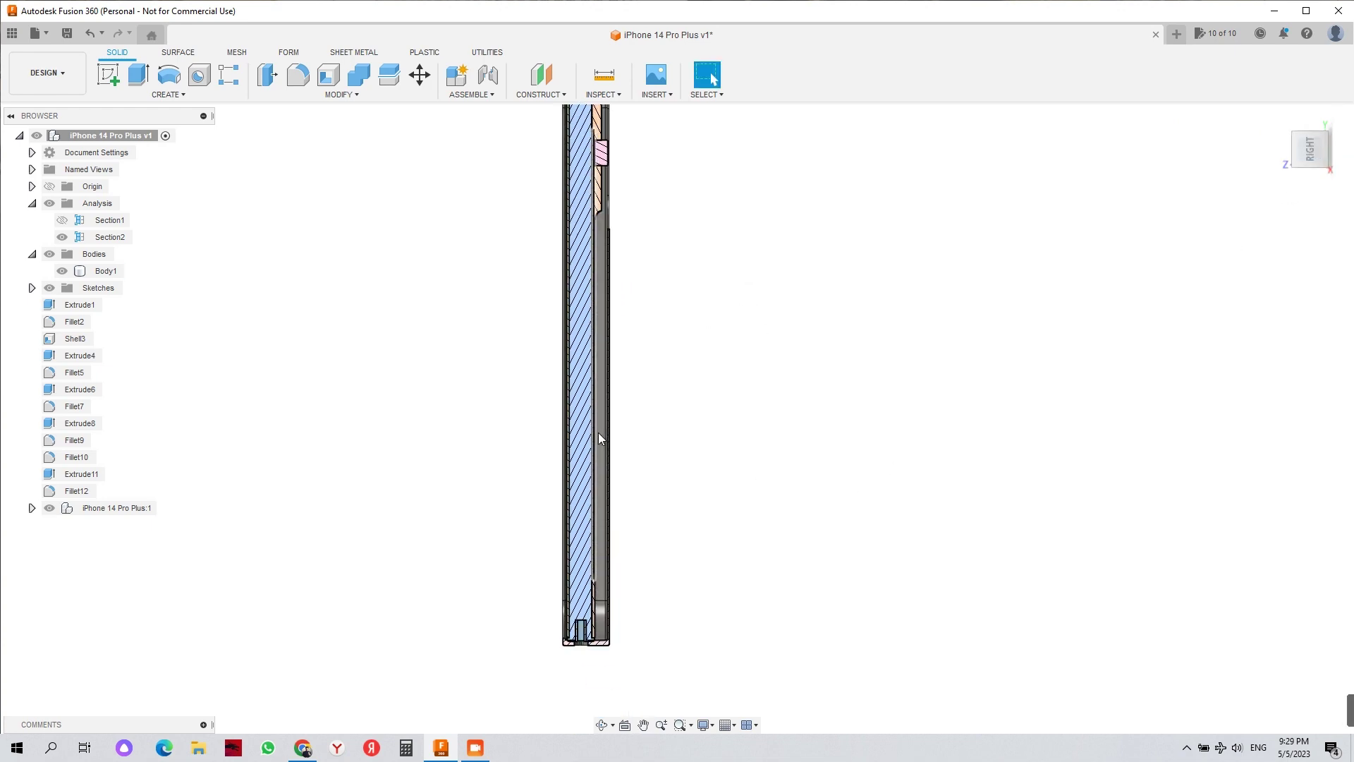
pyautogui.scroll(3, 600, 473)
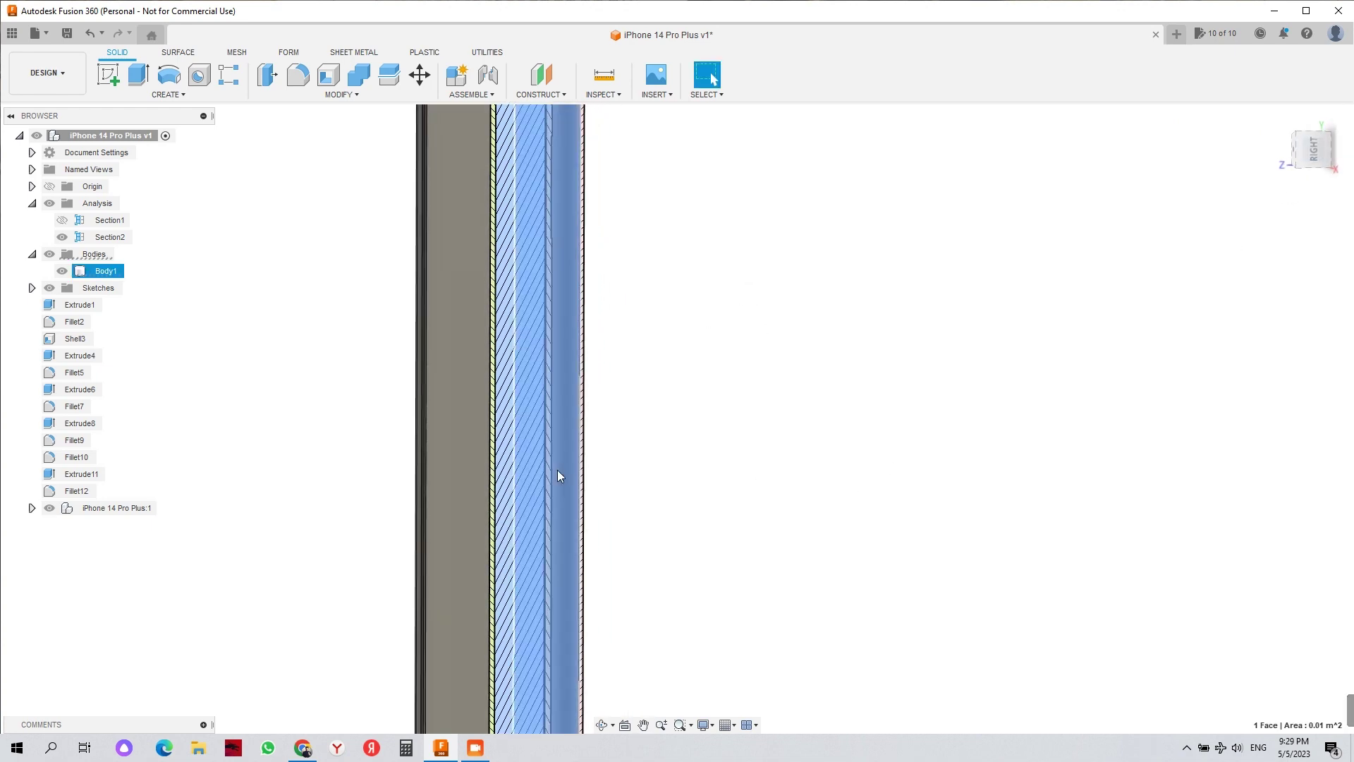
pyautogui.rightClick(561, 474)
pyautogui.click(591, 452)
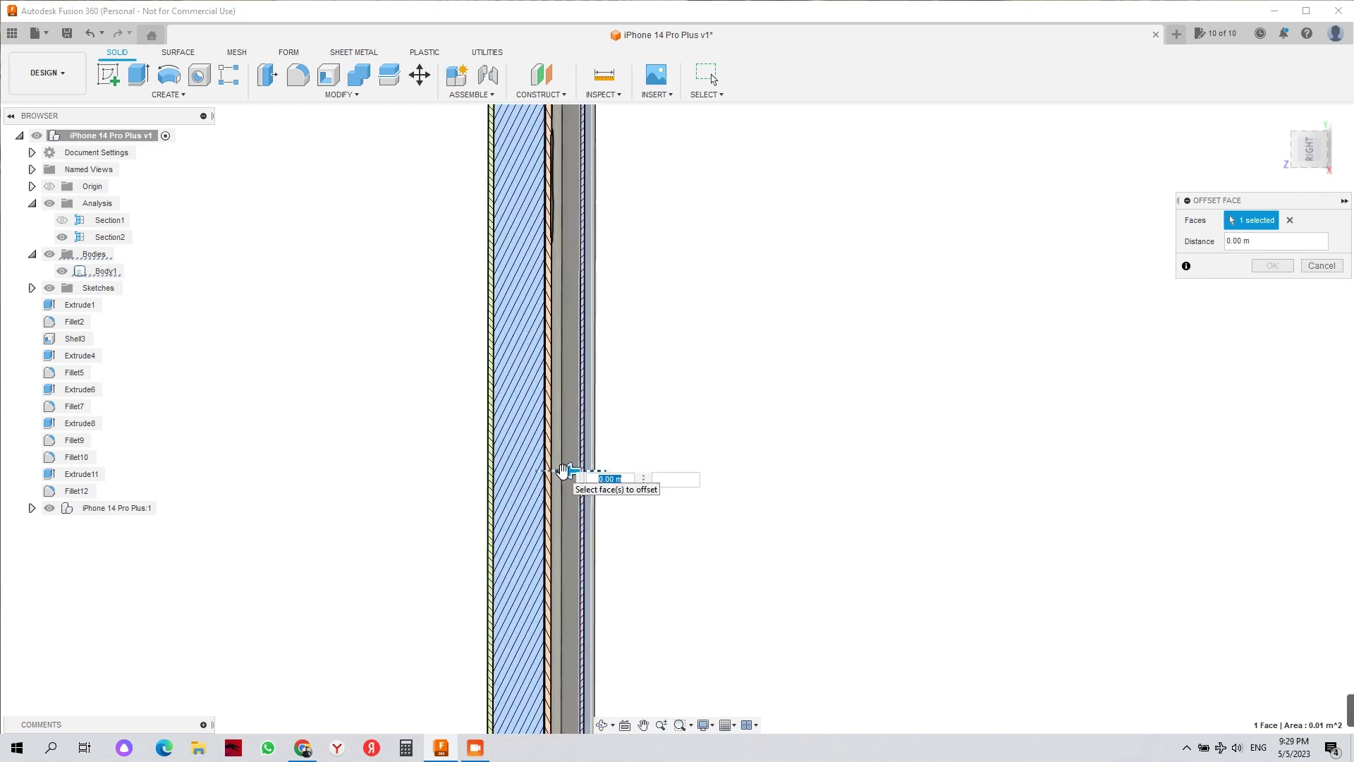
pyautogui.moveTo(564, 473); pyautogui.dragTo(546, 470)
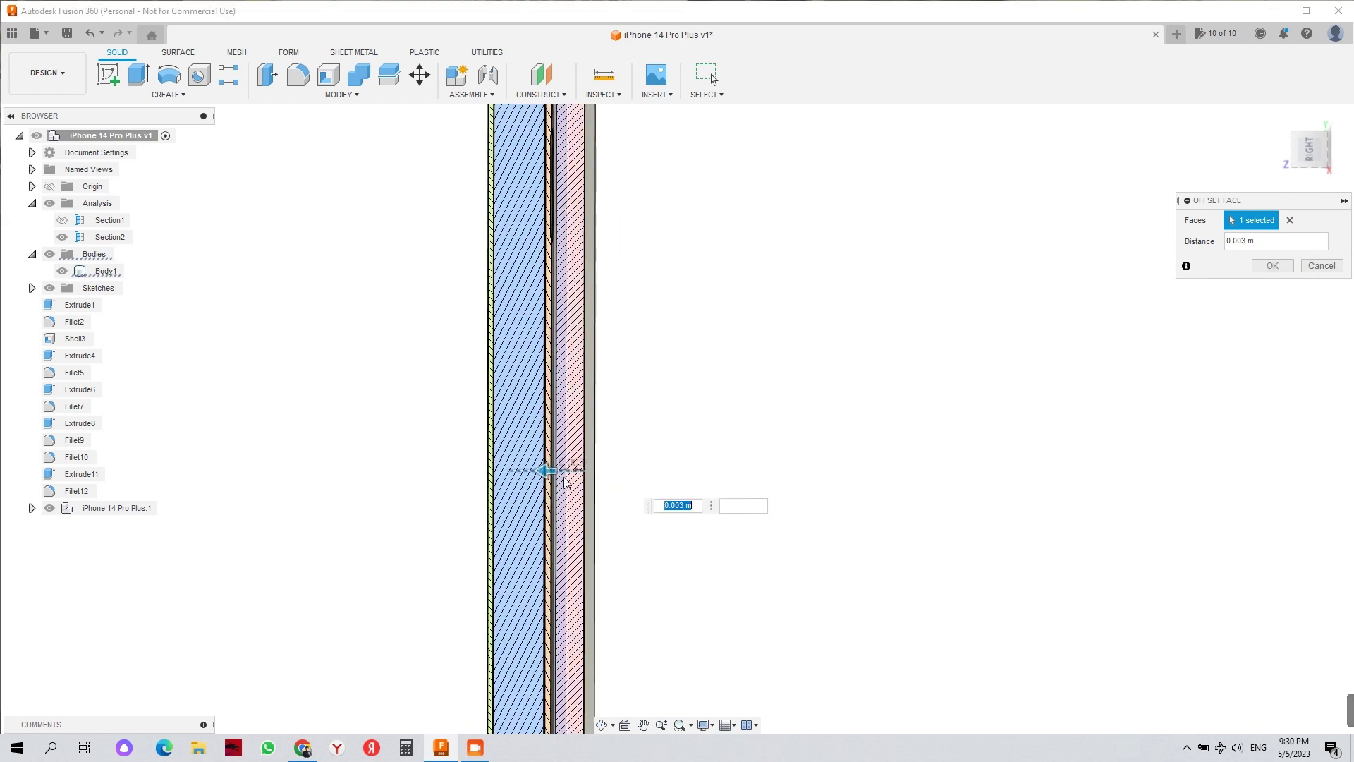
pyautogui.click(1282, 272)
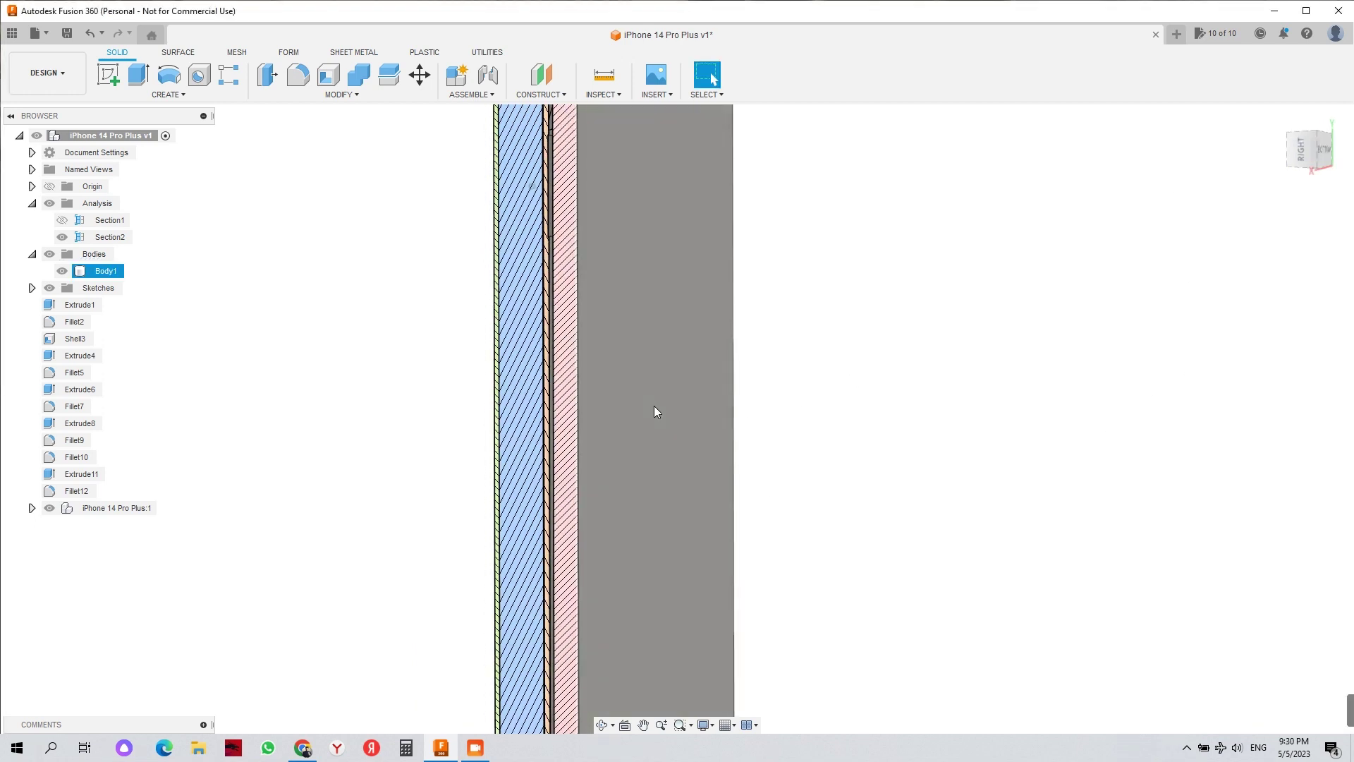
# - Offset the outer face of the case back by about -0.003 m to thin the back wall
pyautogui.click(653, 404)
pyautogui.rightClick(654, 405)
pyautogui.click(691, 391)
pyautogui.click(1302, 148)
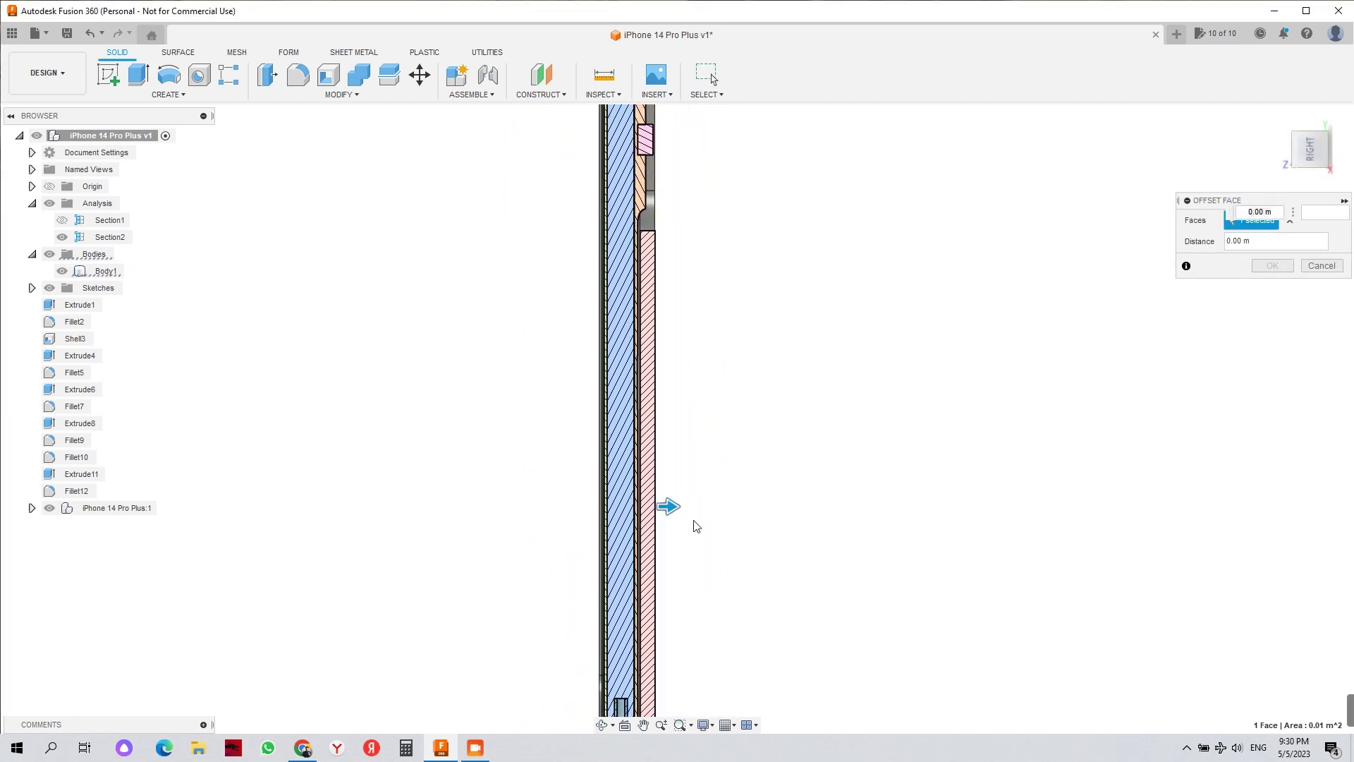
pyautogui.moveTo(669, 508); pyautogui.dragTo(665, 504)
pyautogui.scroll(3, 658, 514)
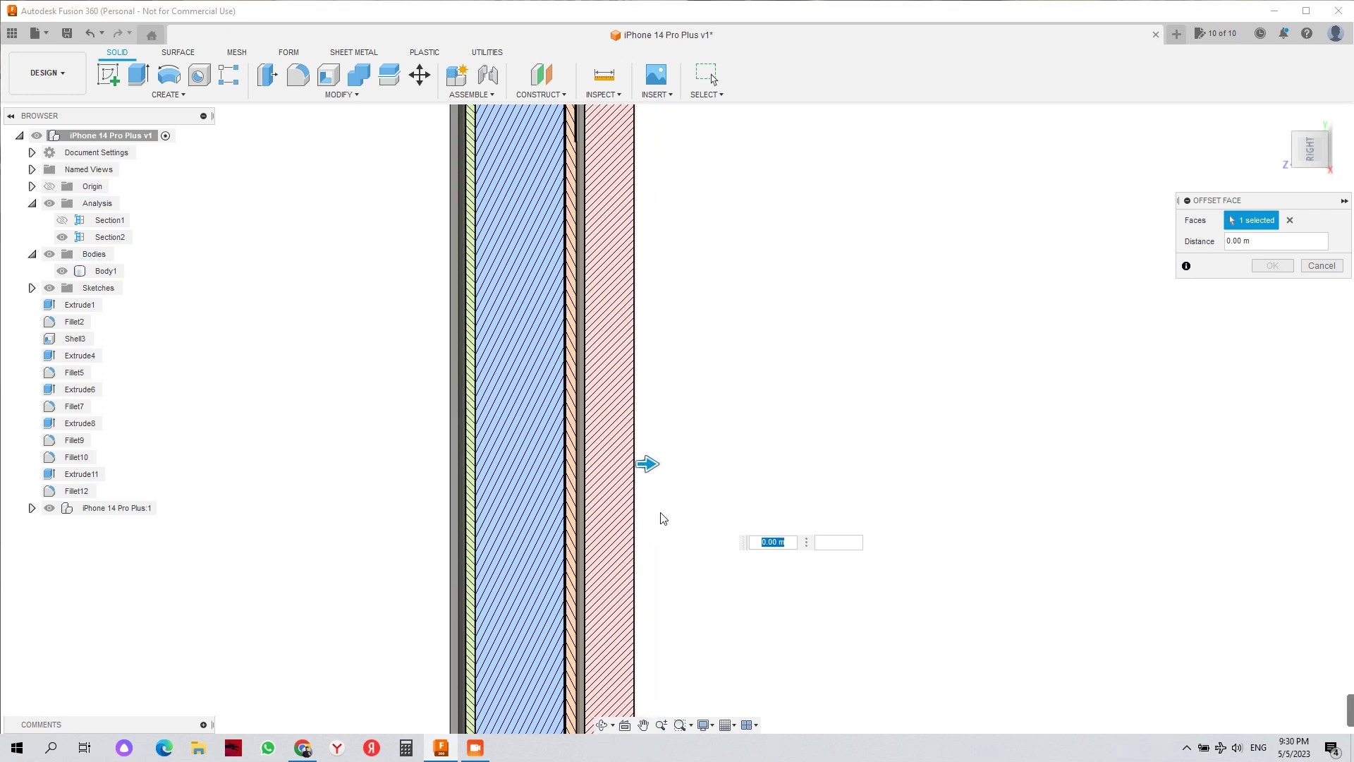
pyautogui.moveTo(638, 443); pyautogui.dragTo(554, 447)
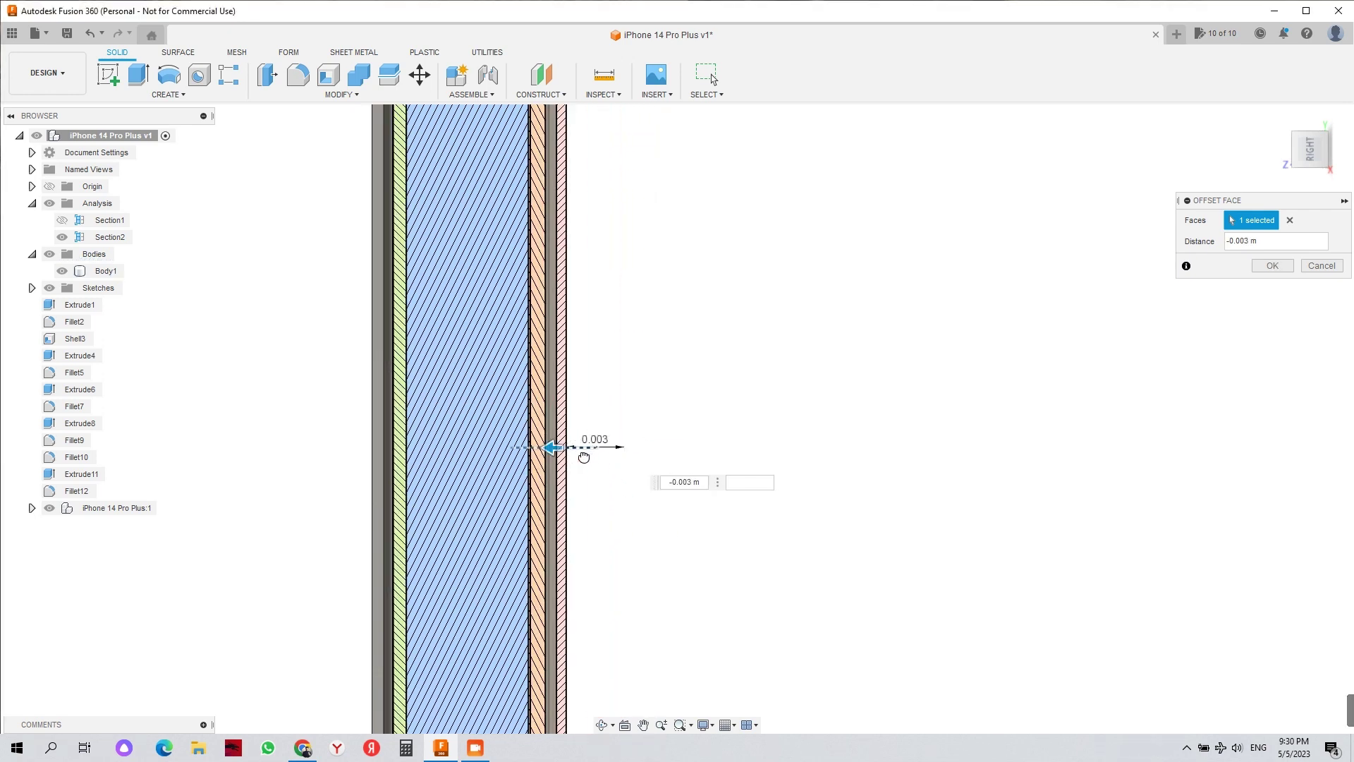
pyautogui.scroll(-4, 695, 321)
pyautogui.keyDown('shift'); pyautogui.moveTo(698, 324); pyautogui.dragTo(1288, 303, button='middle'); pyautogui.keyUp('shift')
pyautogui.click(1272, 266)
# - Hide the YZ section analysis and examine the fit of the camera opening around the phone's camera module
pyautogui.keyDown('shift'); pyautogui.moveTo(973, 381); pyautogui.dragTo(33, 297, button='middle'); pyautogui.keyUp('shift')
pyautogui.click(62, 237)
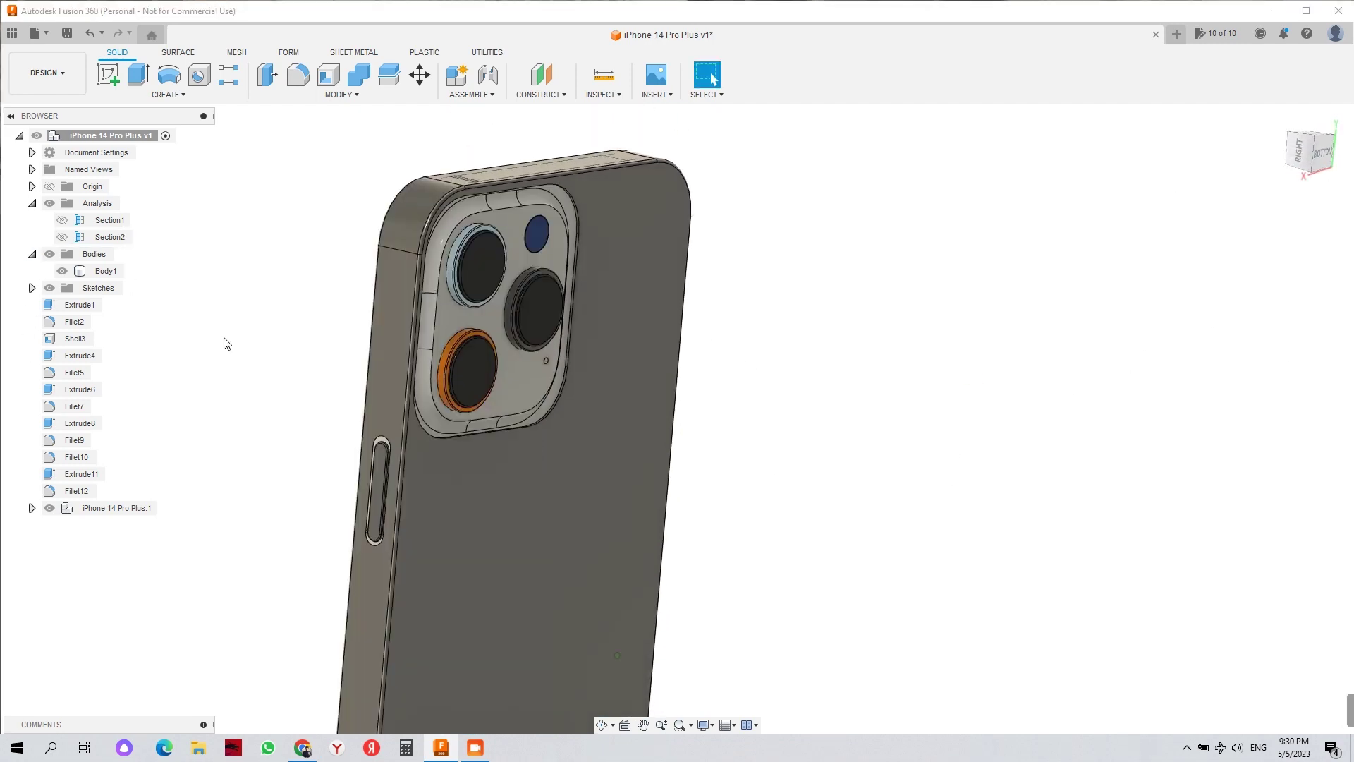
pyautogui.keyDown('shift'); pyautogui.moveTo(223, 341); pyautogui.dragTo(777, 405, button='middle'); pyautogui.keyUp('shift')
pyautogui.scroll(4, 753, 370)
pyautogui.scroll(5, 763, 459)
pyautogui.scroll(-5, 777, 405)
pyautogui.scroll(-4, 1196, 297)
pyautogui.moveTo(1312, 155); pyautogui.dragTo(1301, 151)
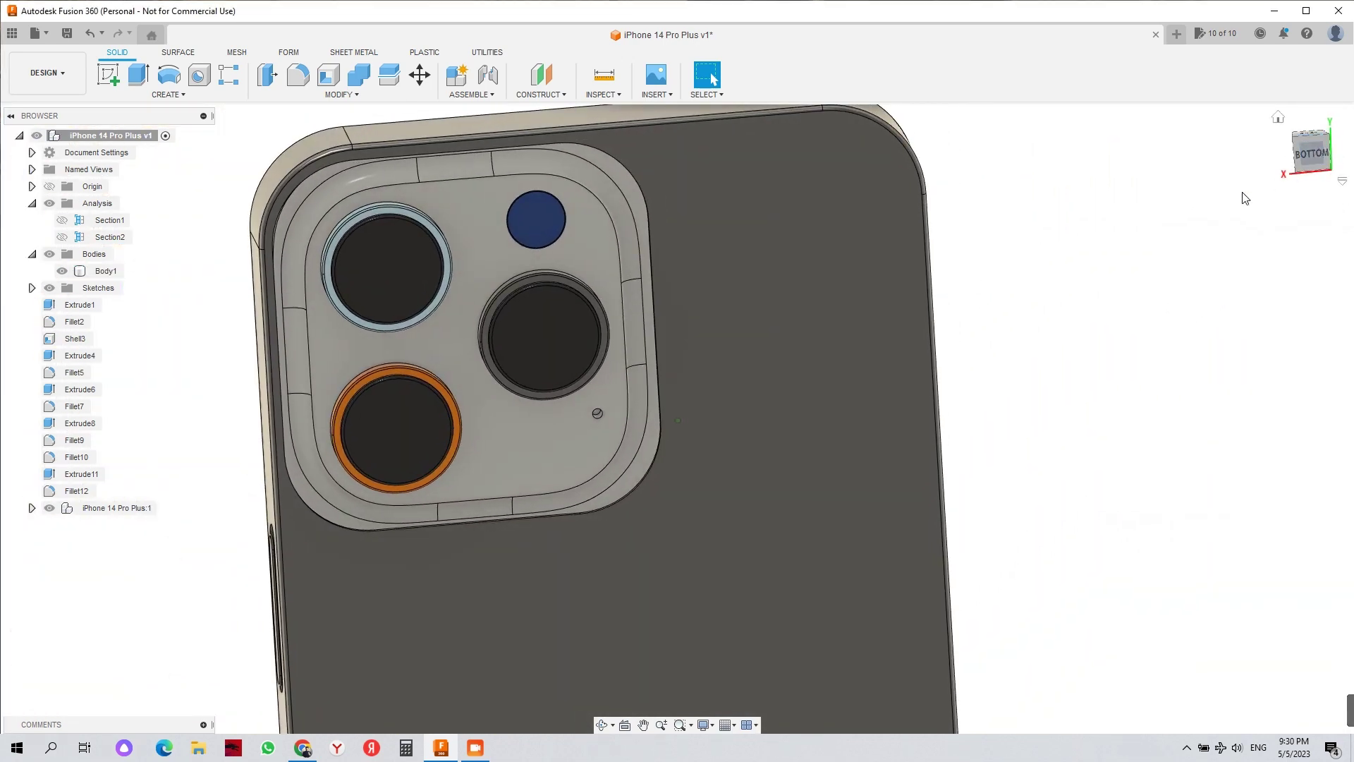
# - Look straight at the back of the phone and start a sketch on the back beside the camera plate
pyautogui.scroll(3, 776, 253)
pyautogui.keyDown('shift'); pyautogui.moveTo(773, 252); pyautogui.dragTo(1323, 163, button='middle'); pyautogui.keyUp('shift')
pyautogui.scroll(4, 781, 388)
pyautogui.scroll(-5, 781, 388)
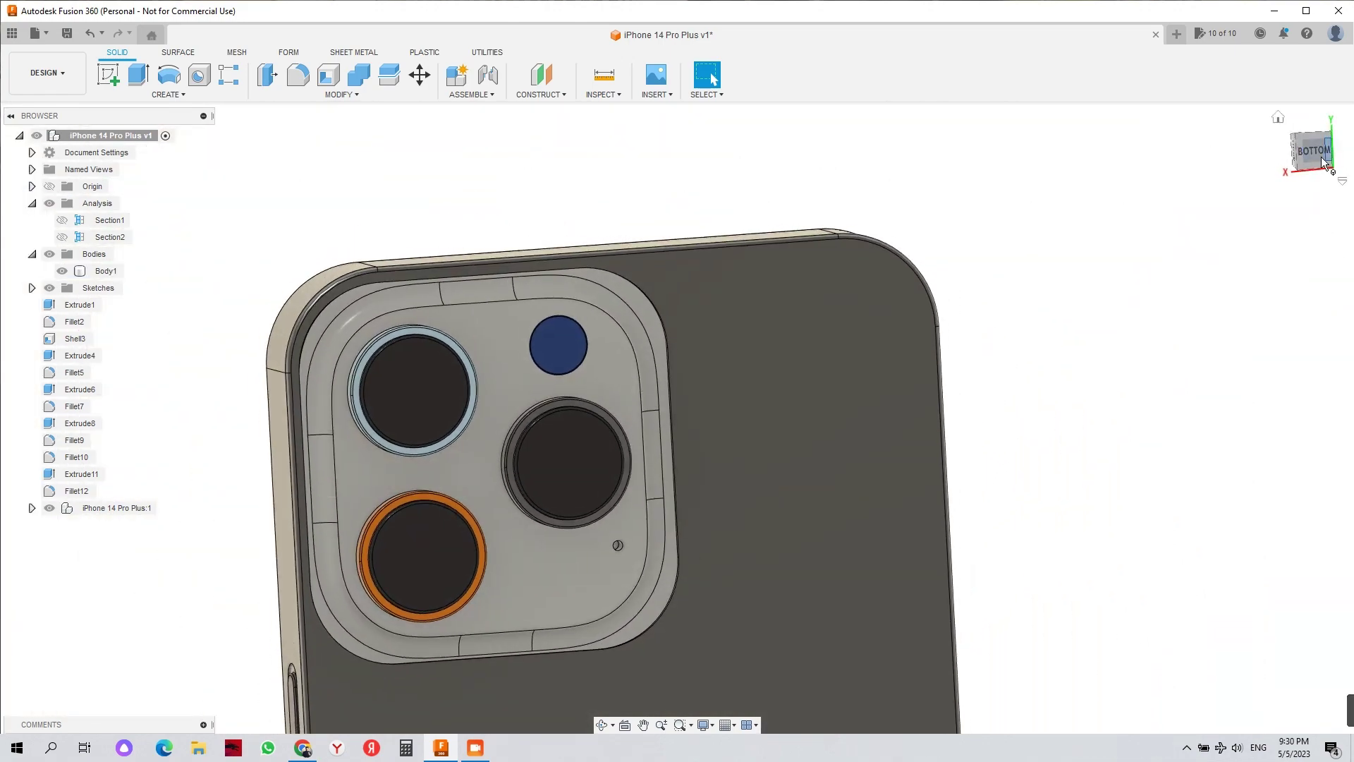
pyautogui.click(1309, 162)
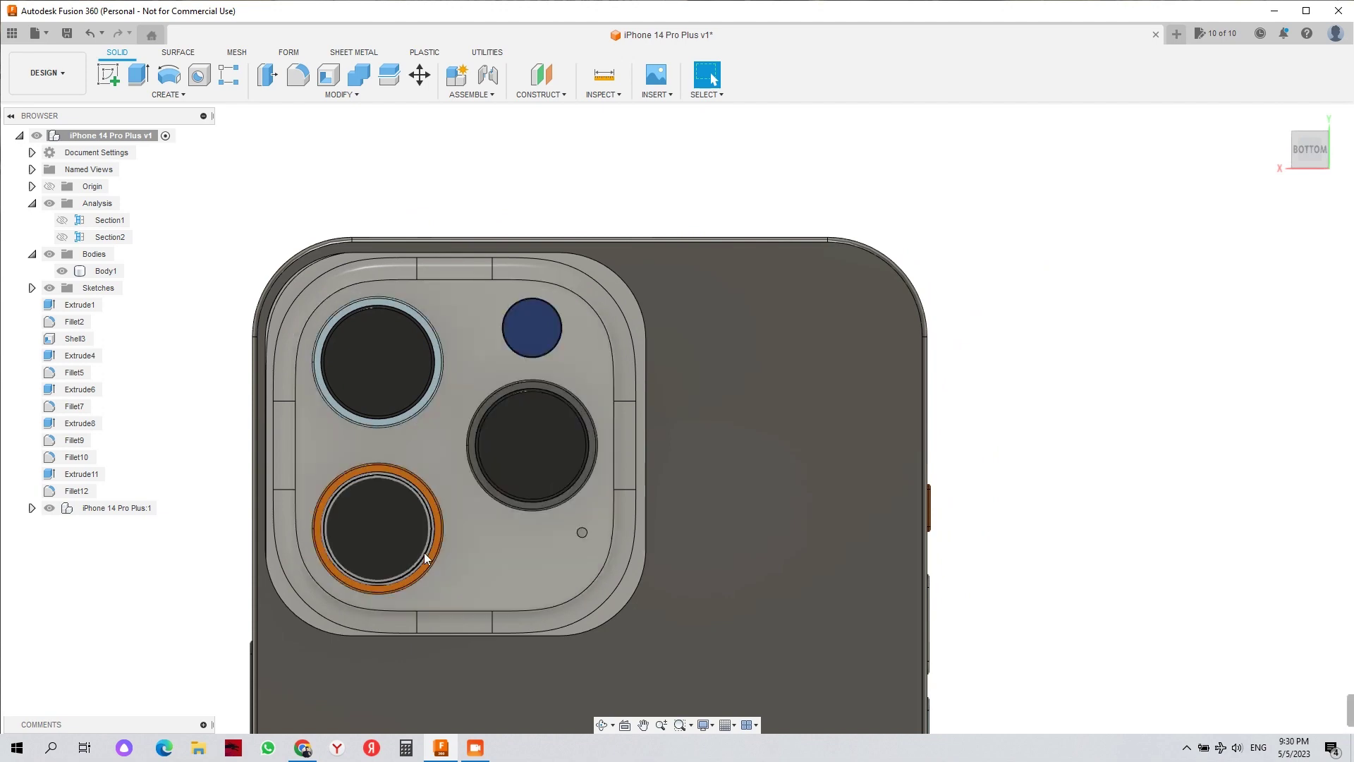
pyautogui.click(107, 75)
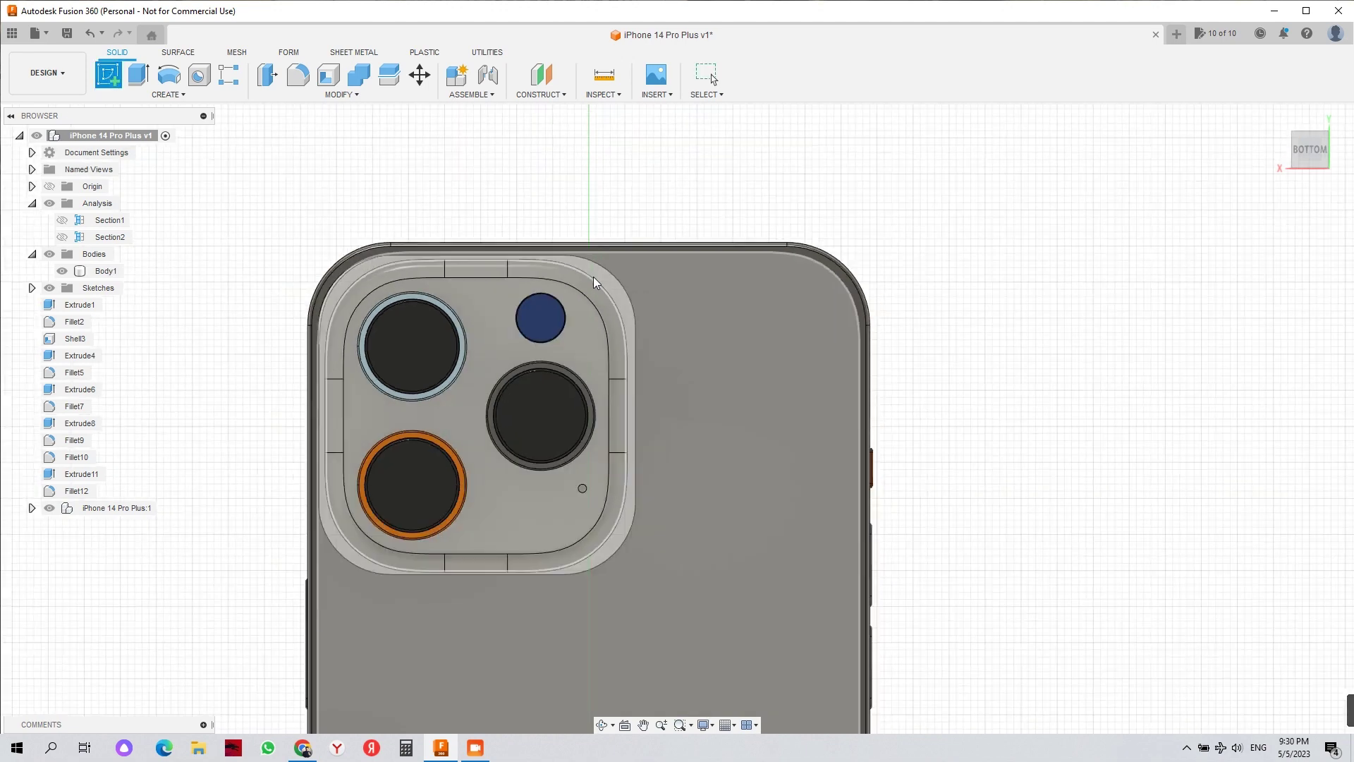
pyautogui.click(608, 314)
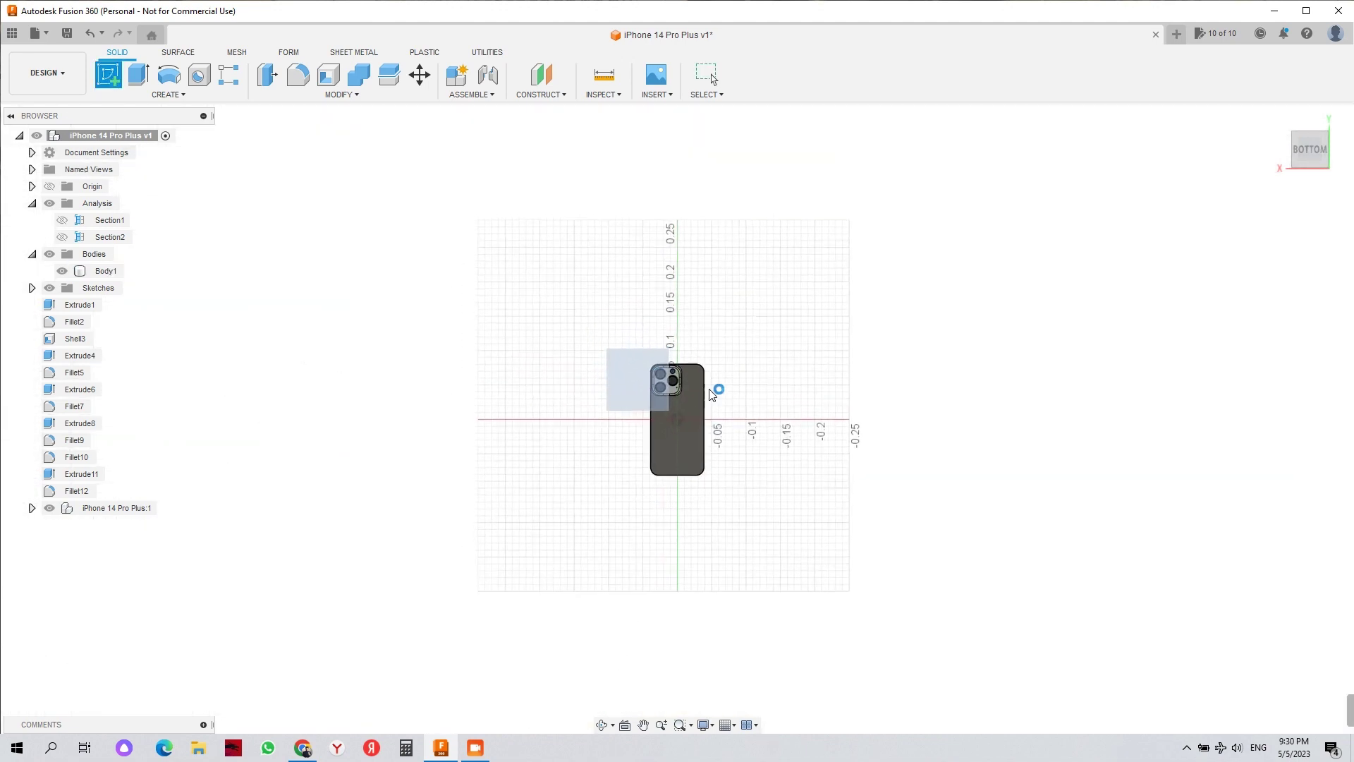
pyautogui.scroll(8, 668, 400)
pyautogui.scroll(2, 667, 408)
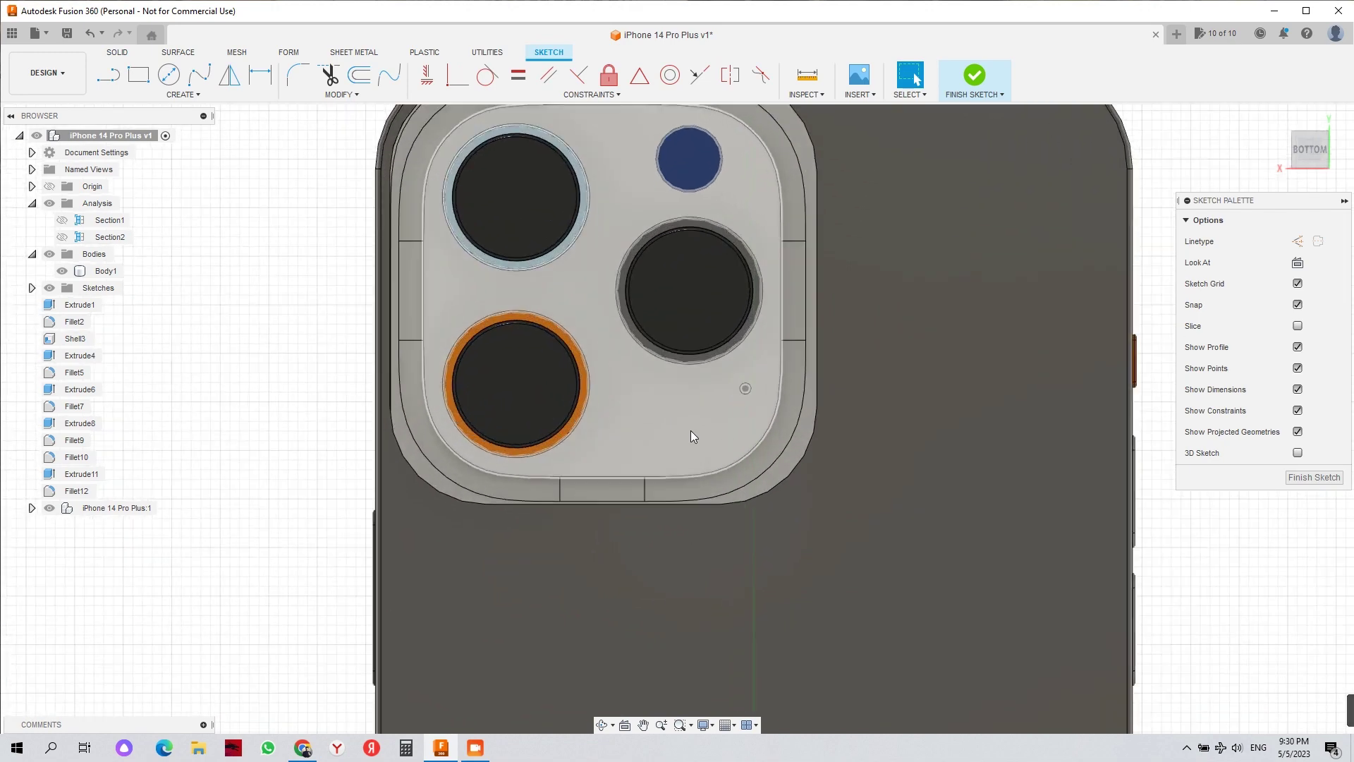
# - Try to start a two-point rectangle from the upper-left corner of the camera plate
pyautogui.click(692, 430)
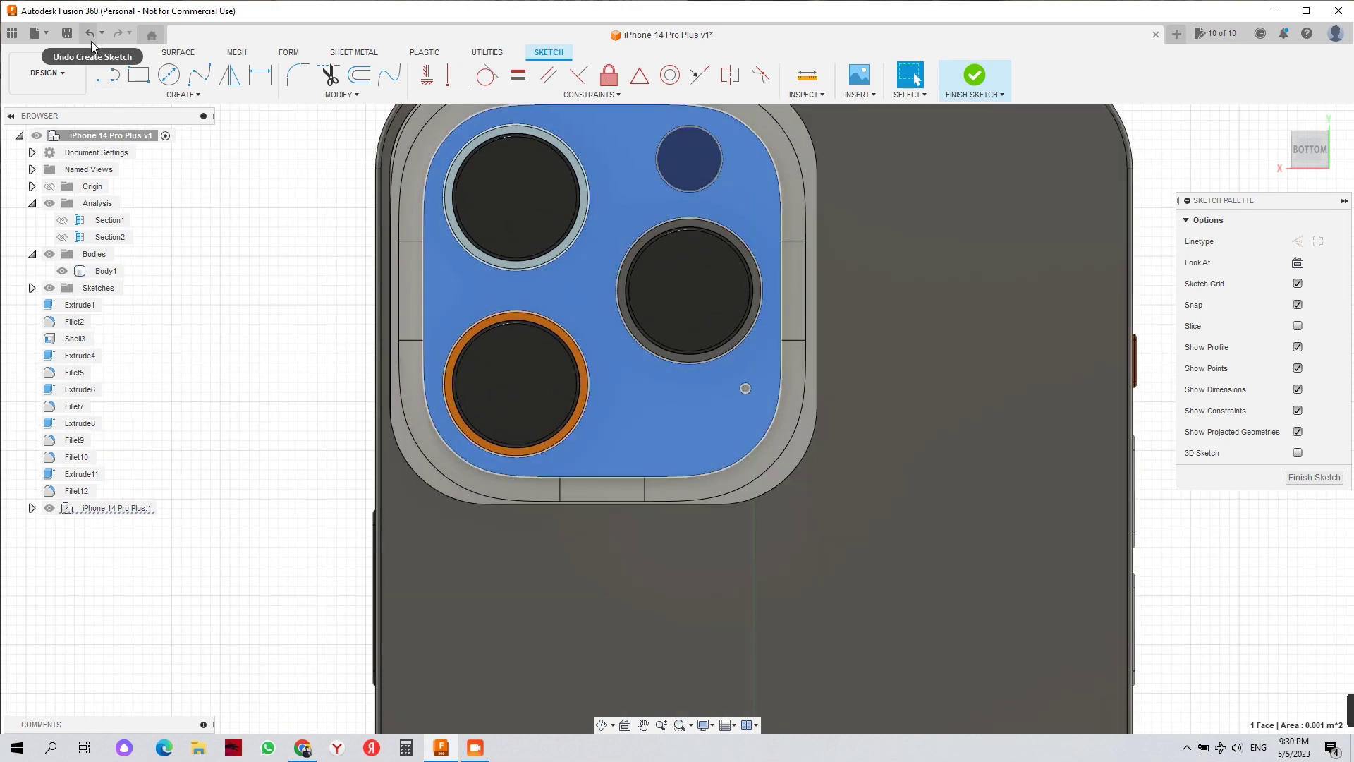
pyautogui.click(139, 79)
pyautogui.moveTo(429, 153); pyautogui.dragTo(422, 175, button='middle')
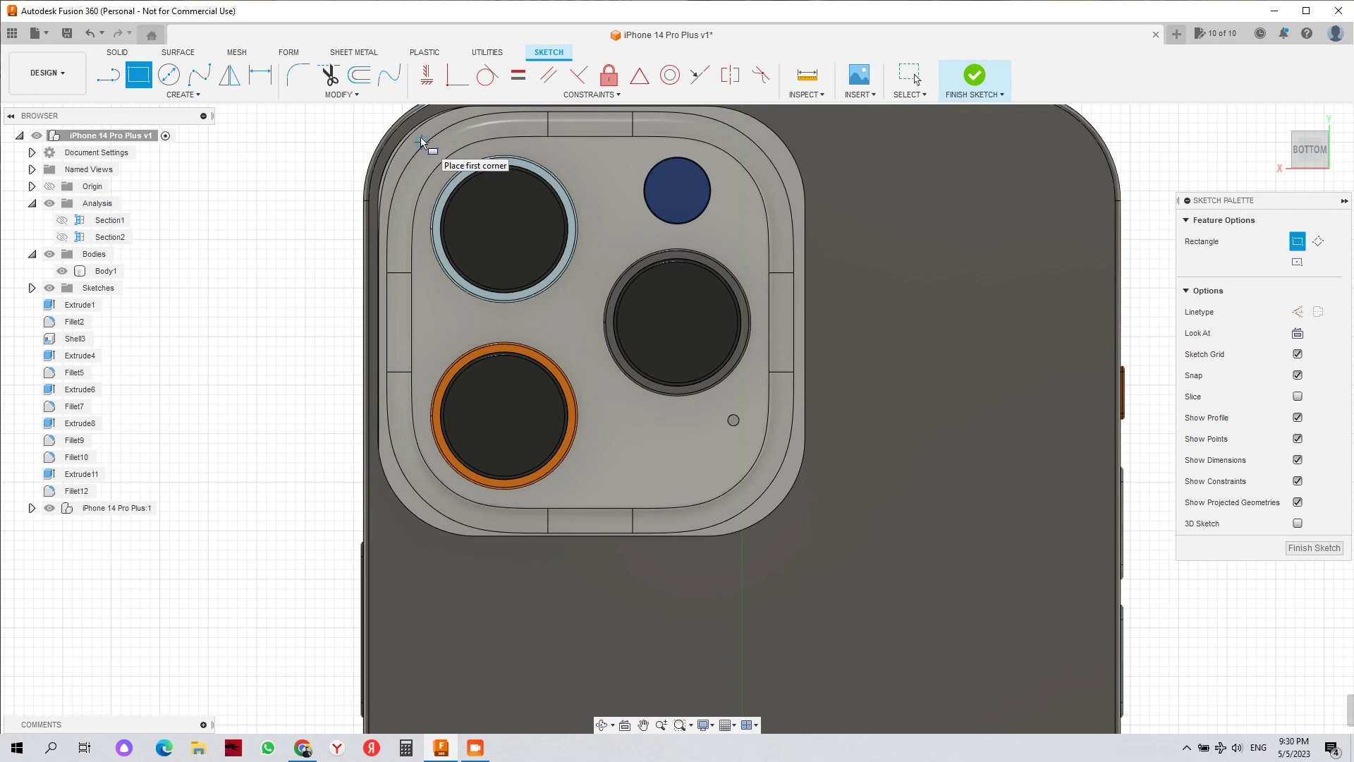
pyautogui.click(421, 141)
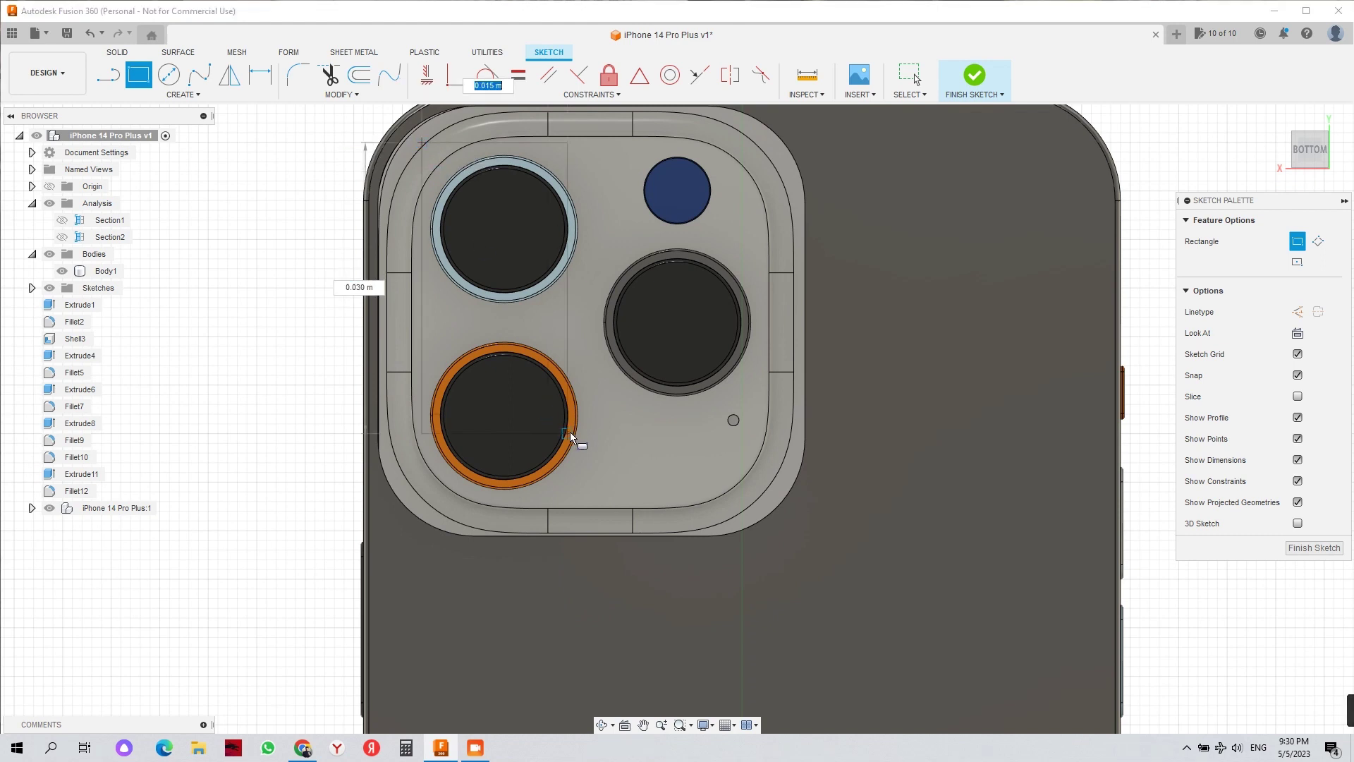
pyautogui.click(90, 35)
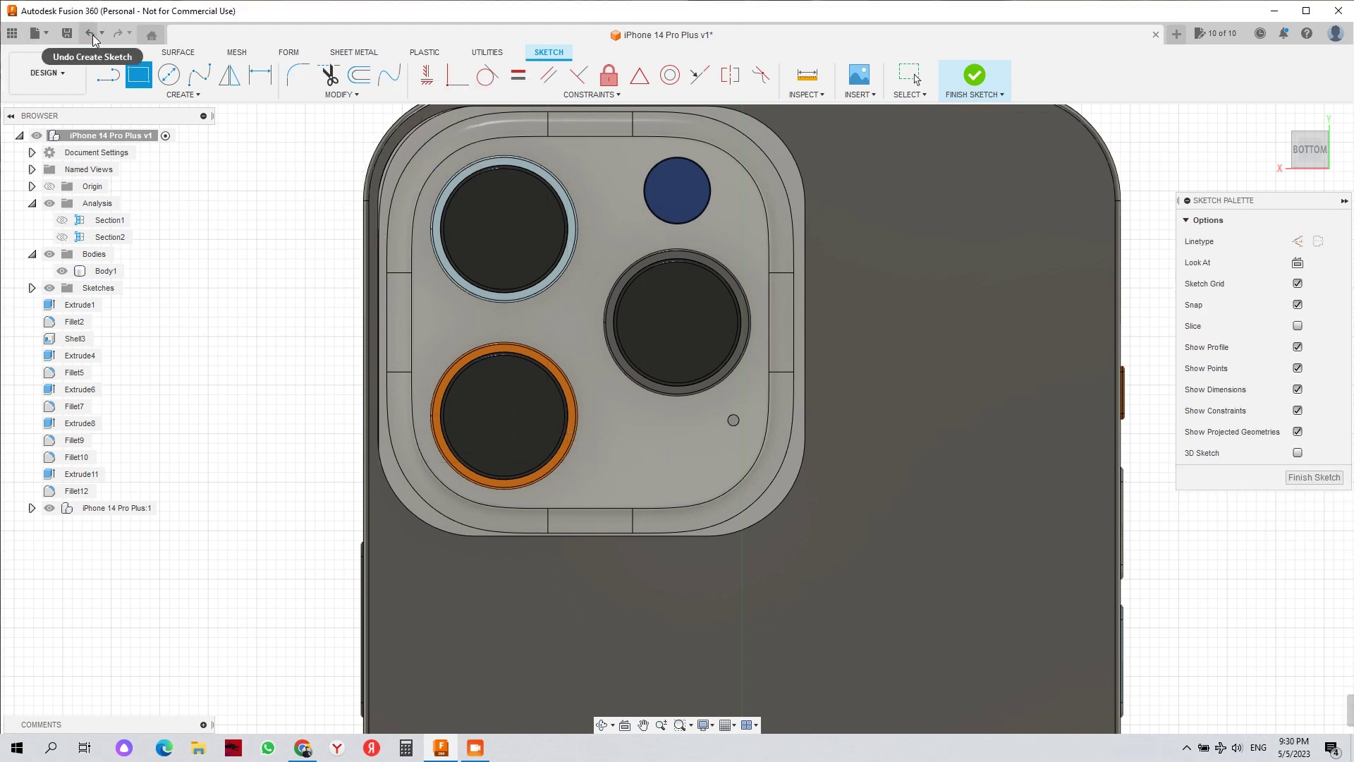
# - Sketch a two-point rectangle around the camera plate and undo both the rectangle and its sketch
pyautogui.click(149, 86)
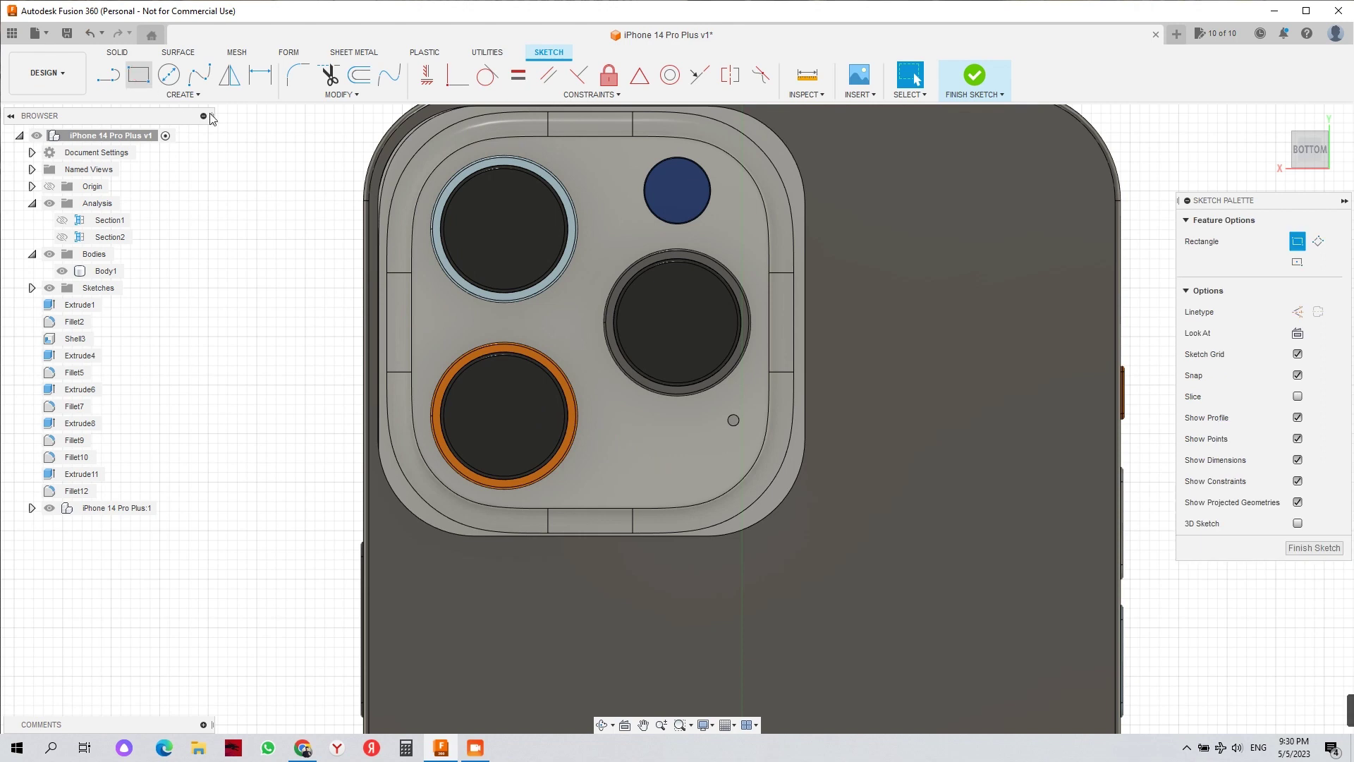
pyautogui.click(413, 133)
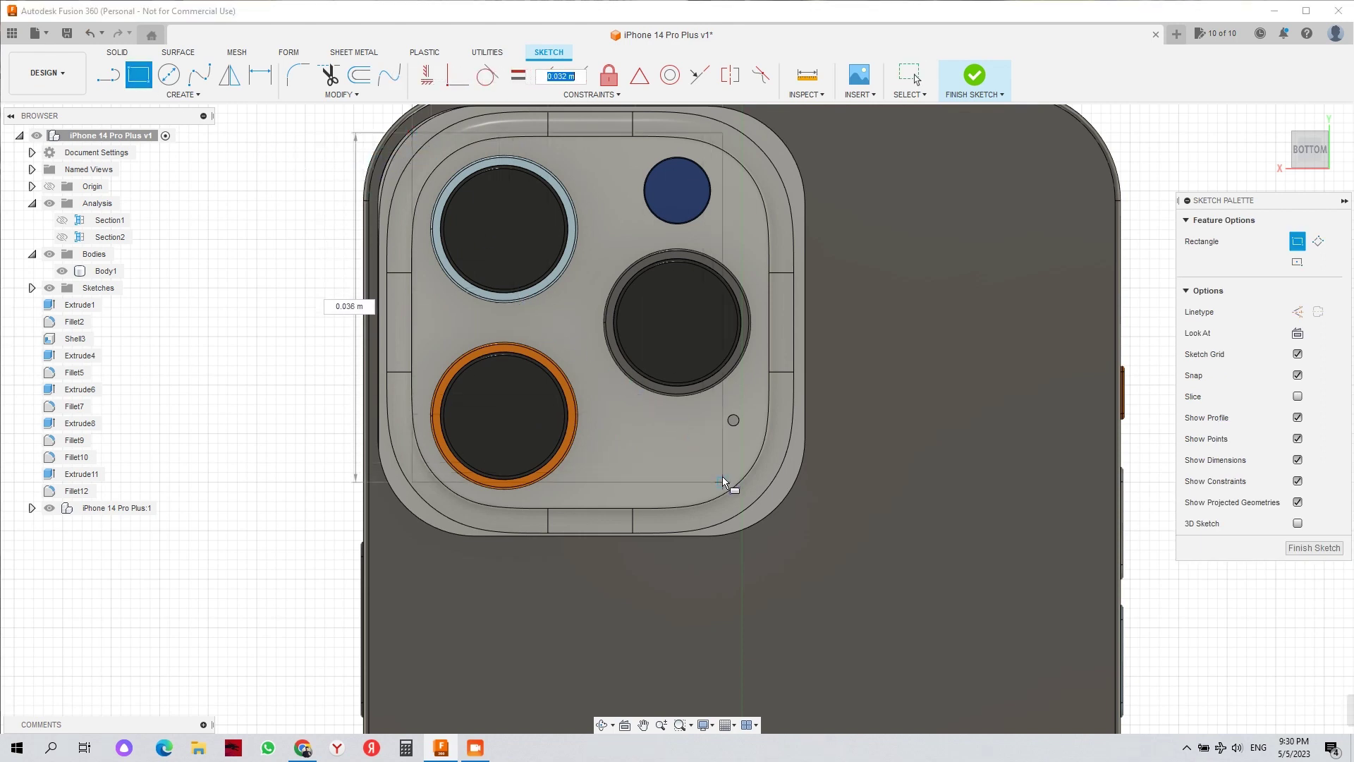
pyautogui.click(771, 517)
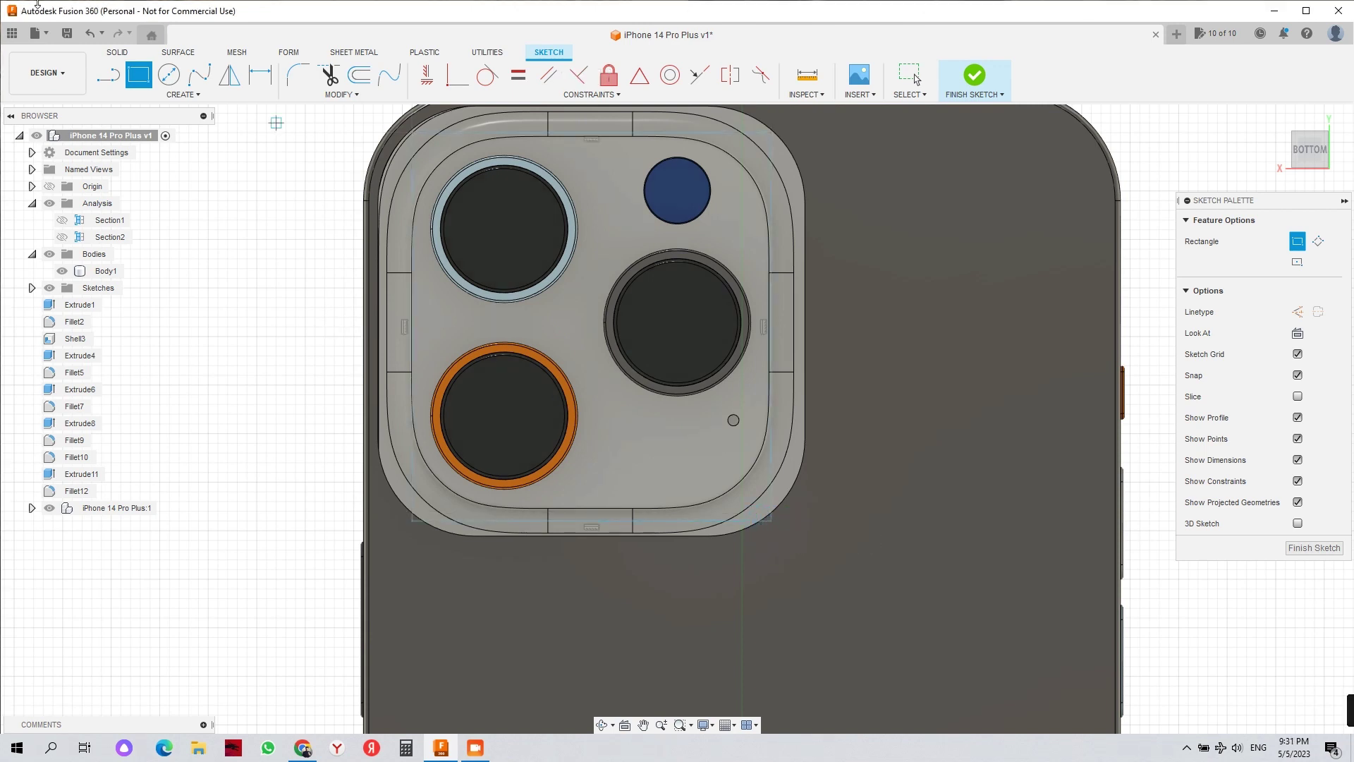
pyautogui.click(85, 33)
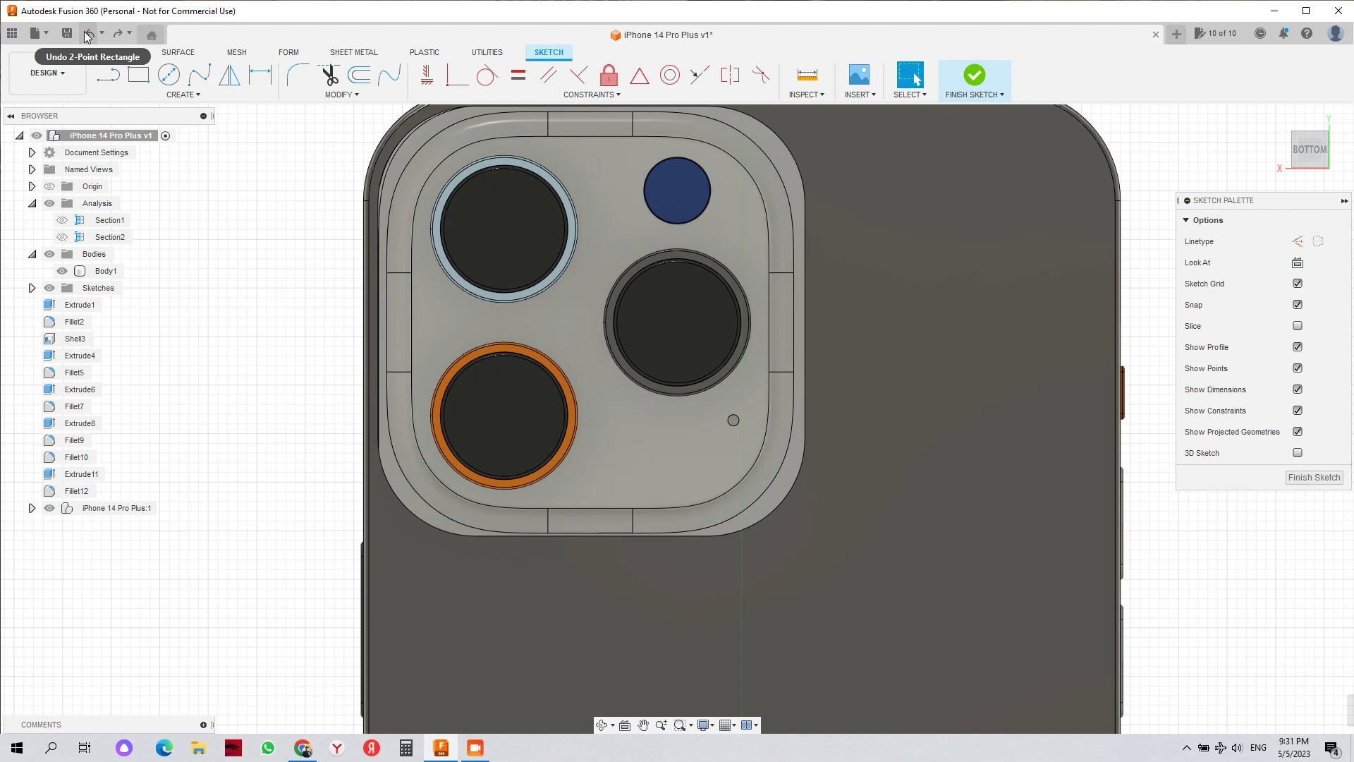
pyautogui.click(88, 35)
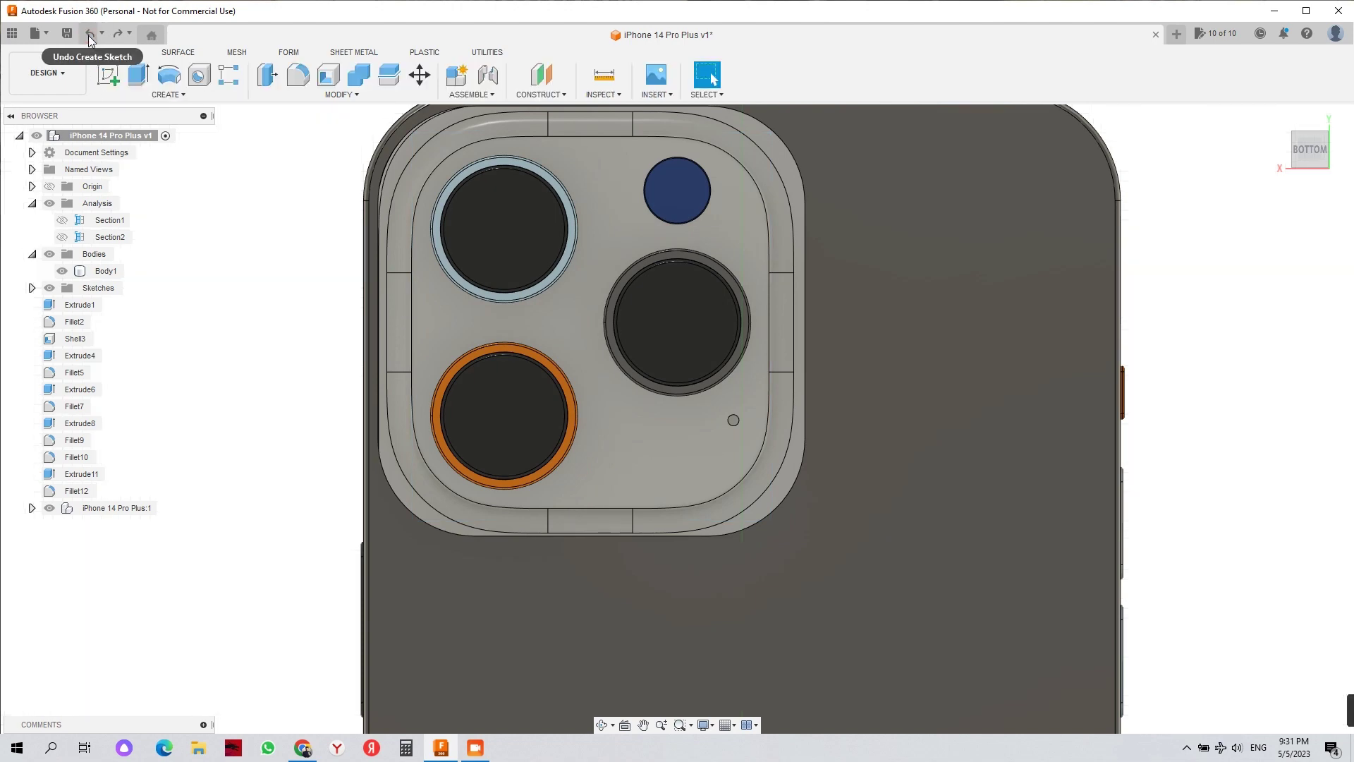
# - Start a sketch on the phone's camera plate face and offset the plate's outline outward by about 0.002 m
pyautogui.click(539, 312)
pyautogui.click(108, 74)
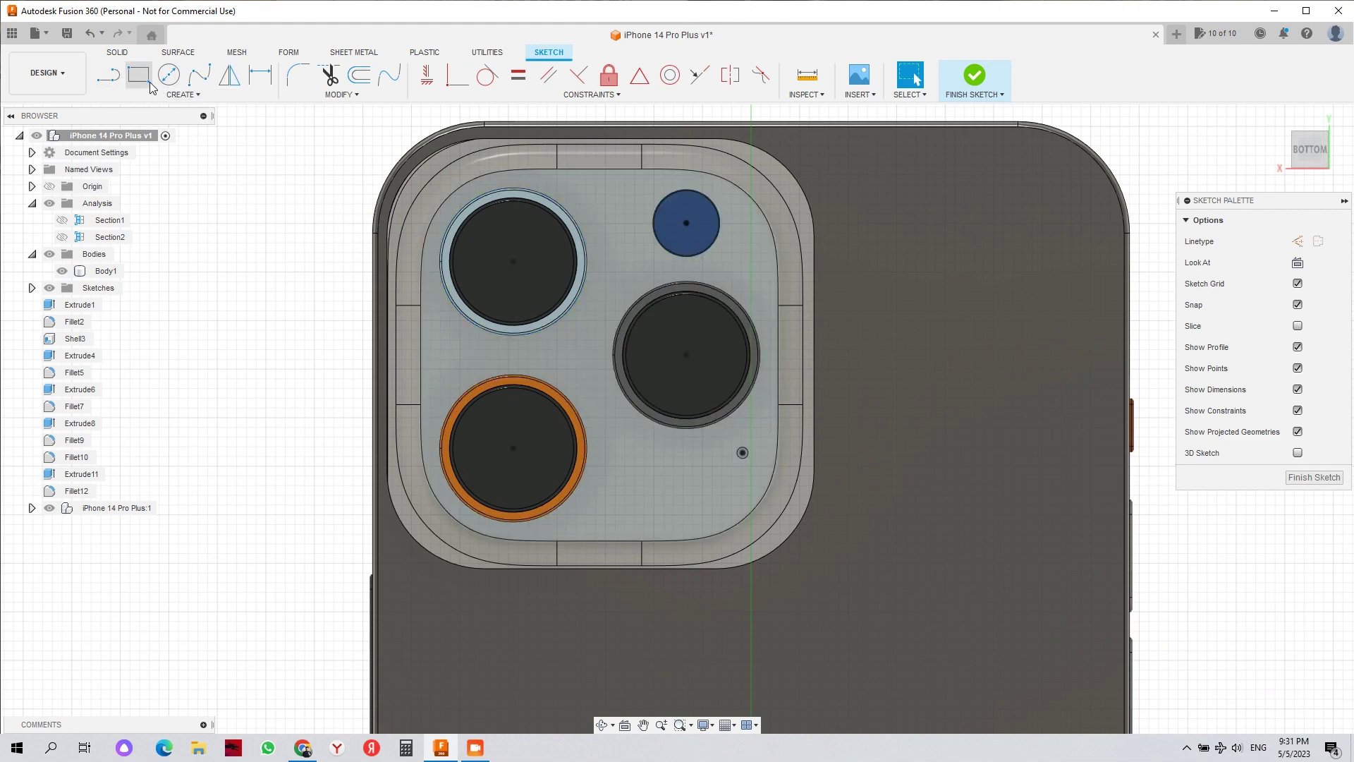
pyautogui.click(140, 77)
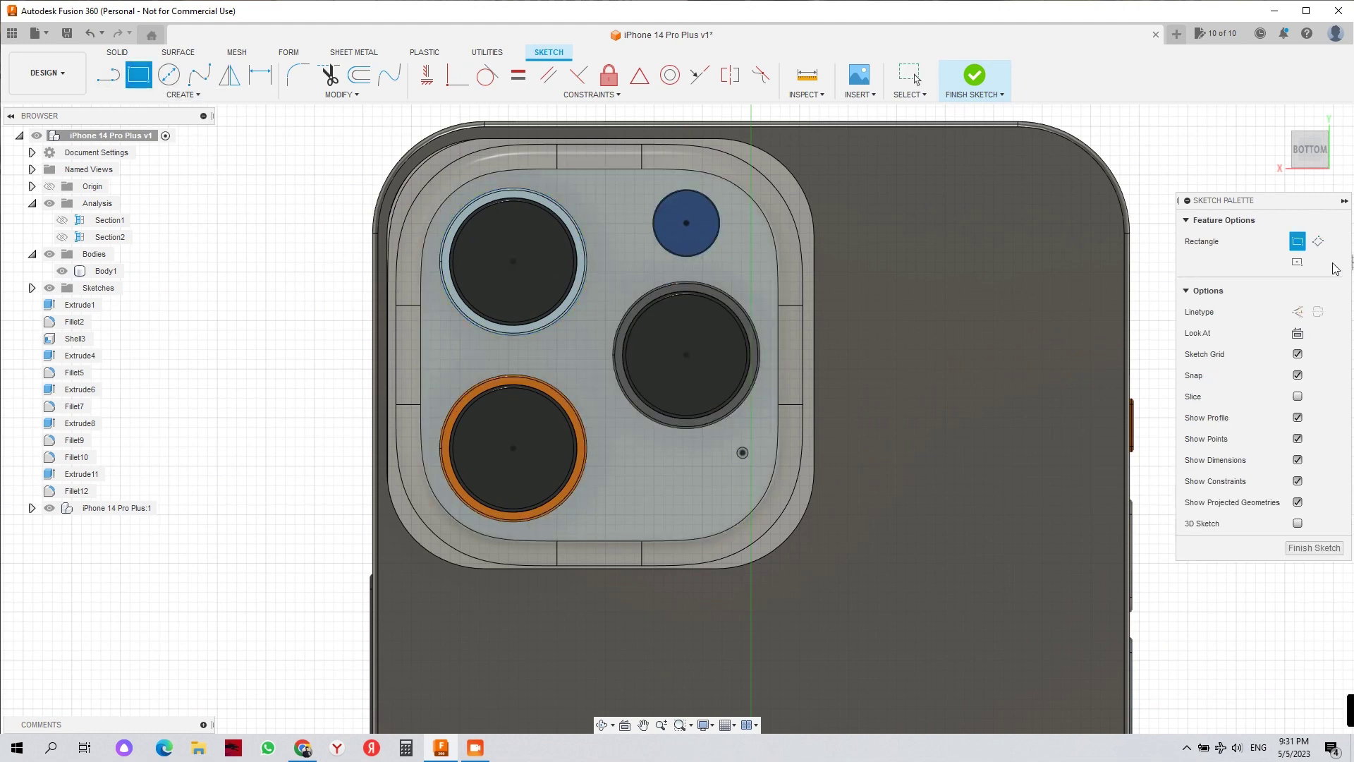
pyautogui.click(1297, 263)
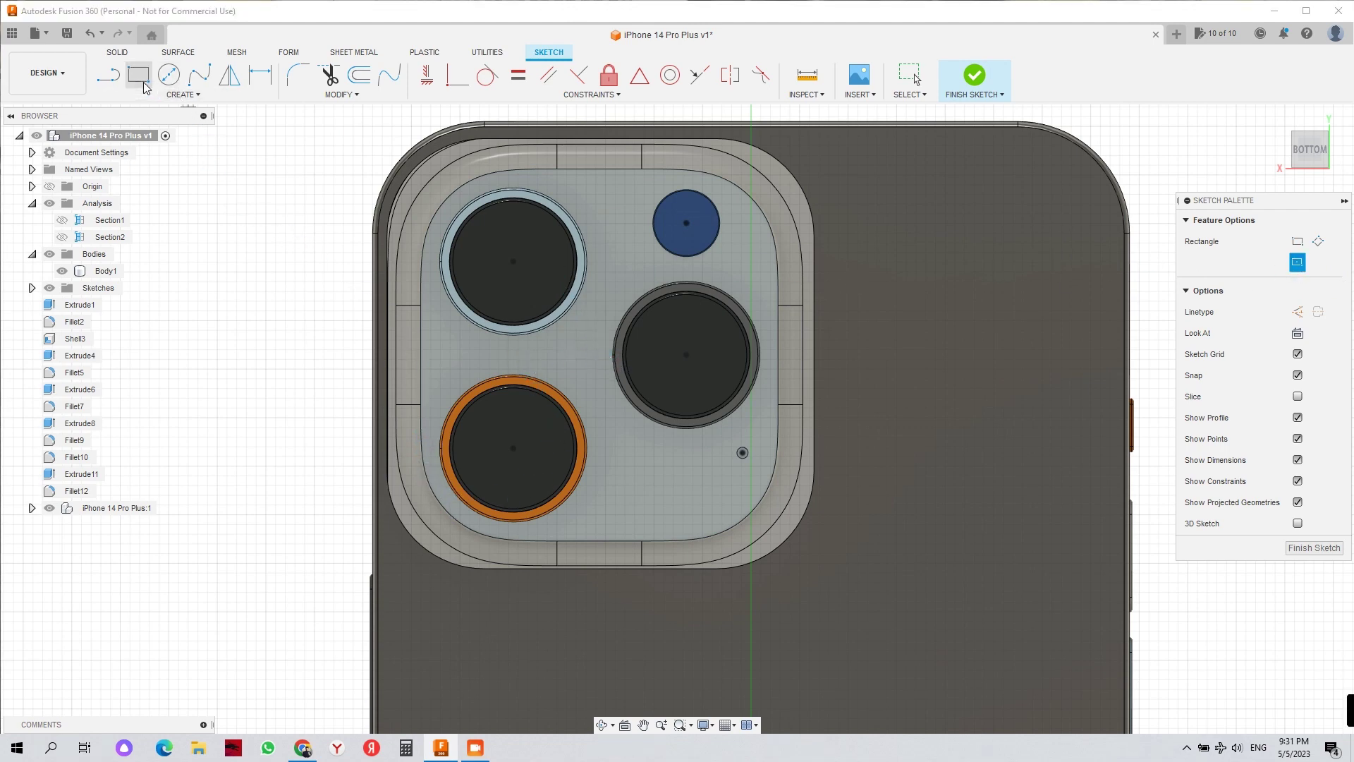
pyautogui.click(359, 74)
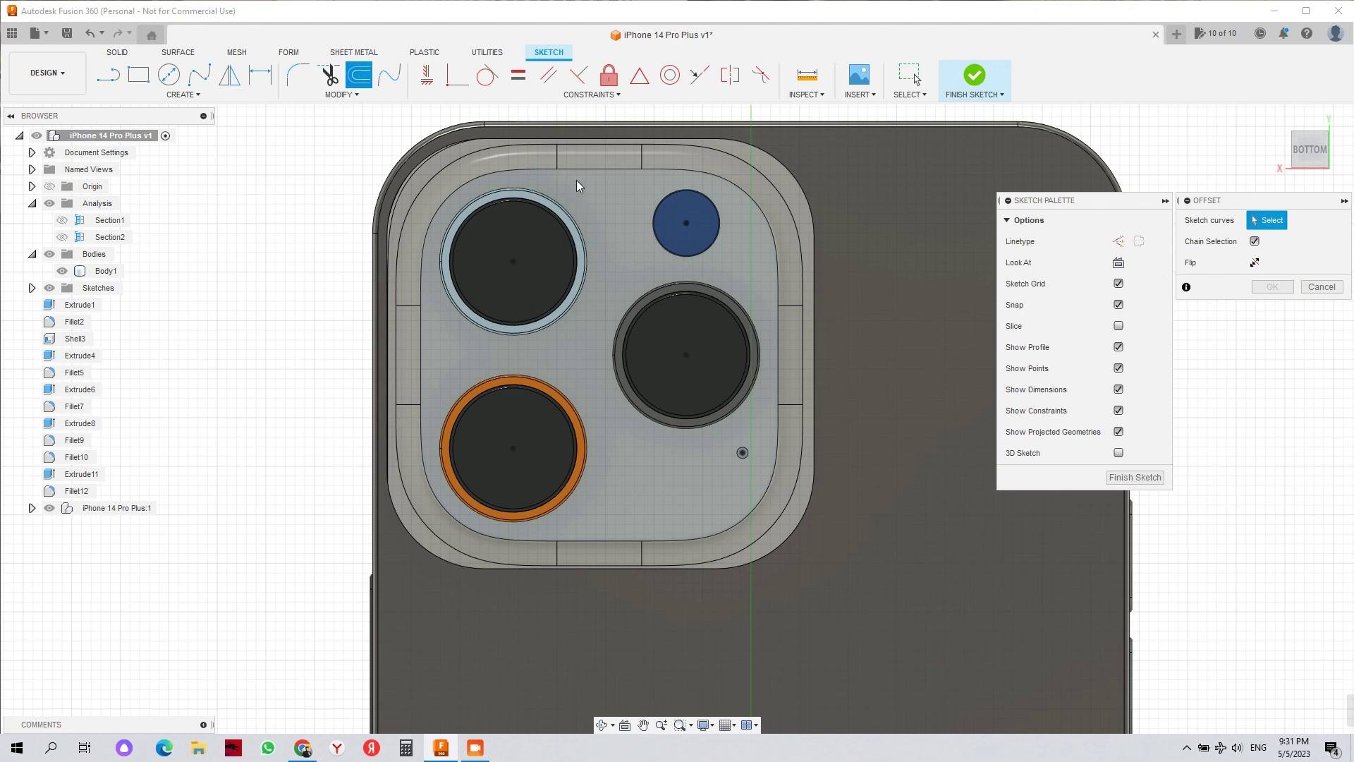
pyautogui.click(596, 171)
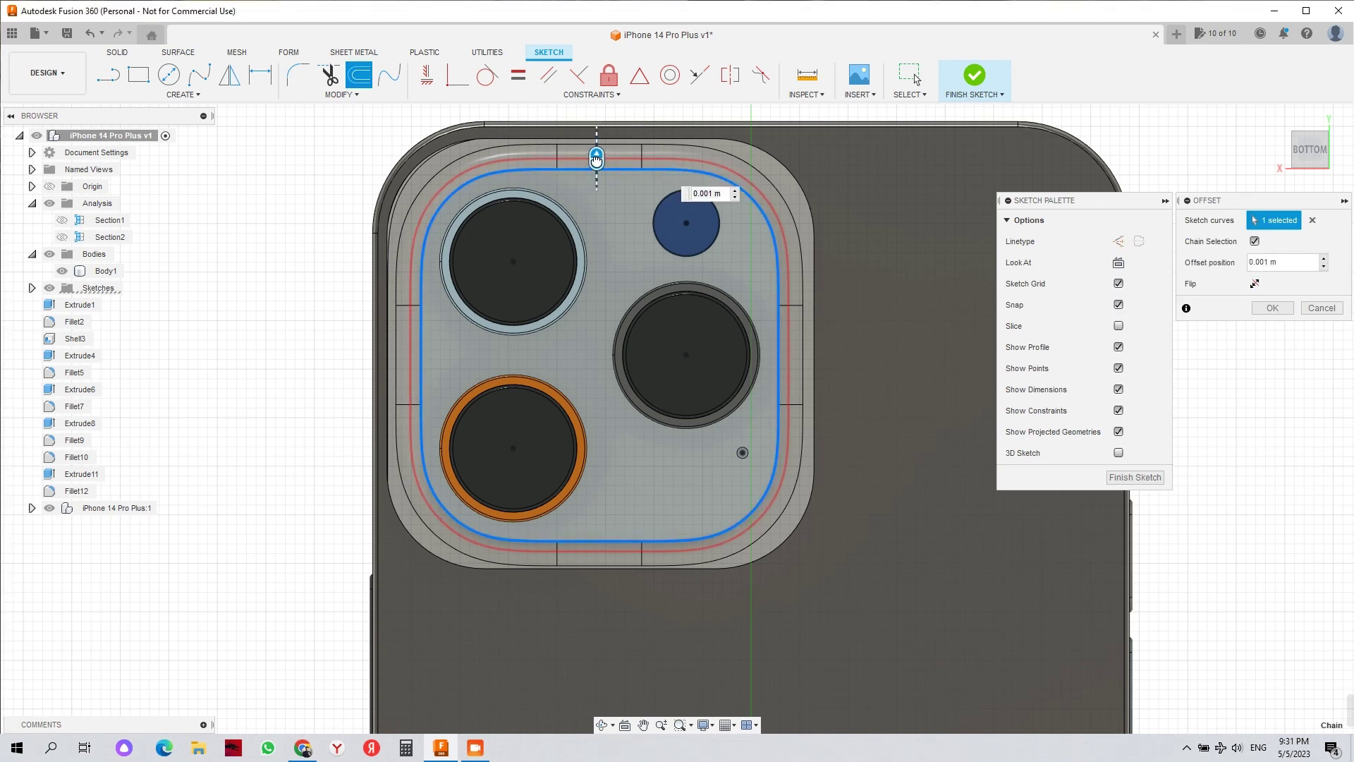
pyautogui.moveTo(596, 158); pyautogui.dragTo(601, 146)
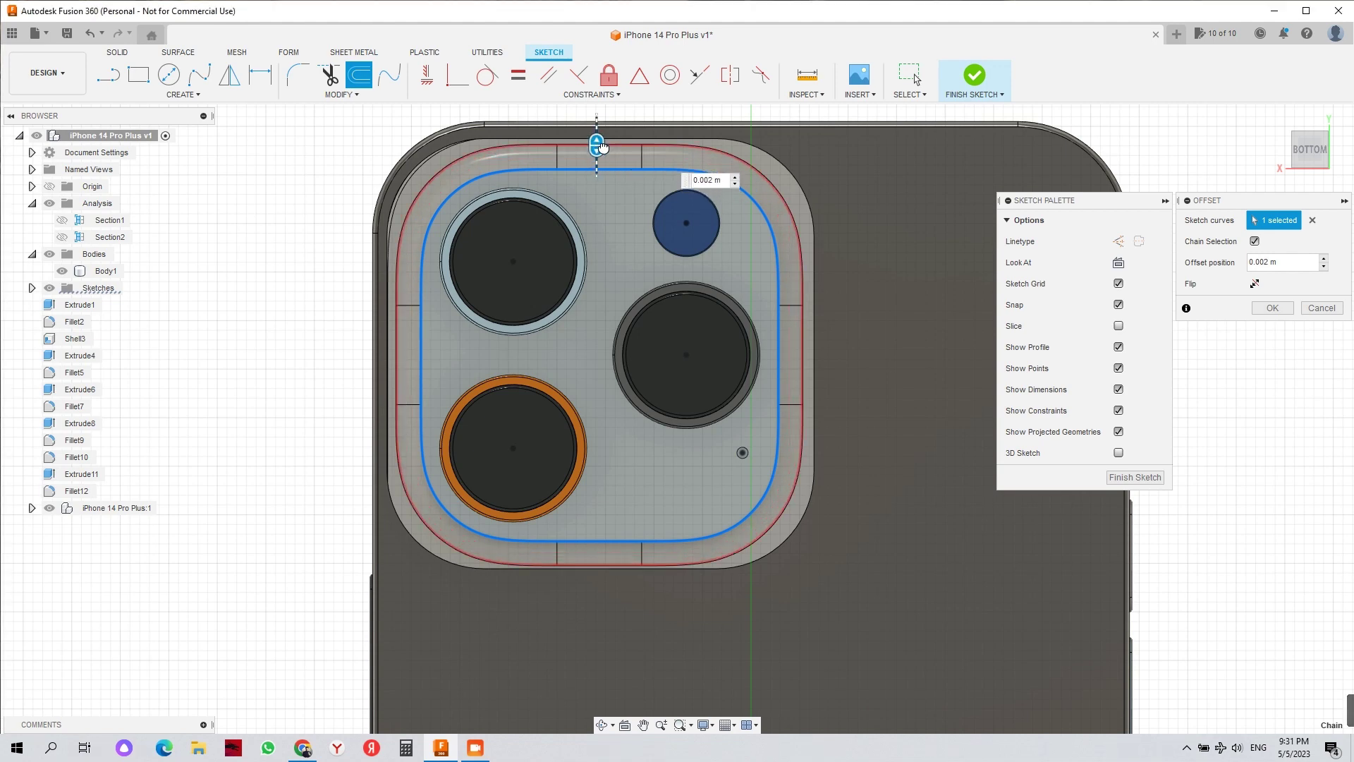
pyautogui.click(1258, 307)
# - Offset the camera plate's outline outward a second time by about 0.004 m
pyautogui.click(359, 74)
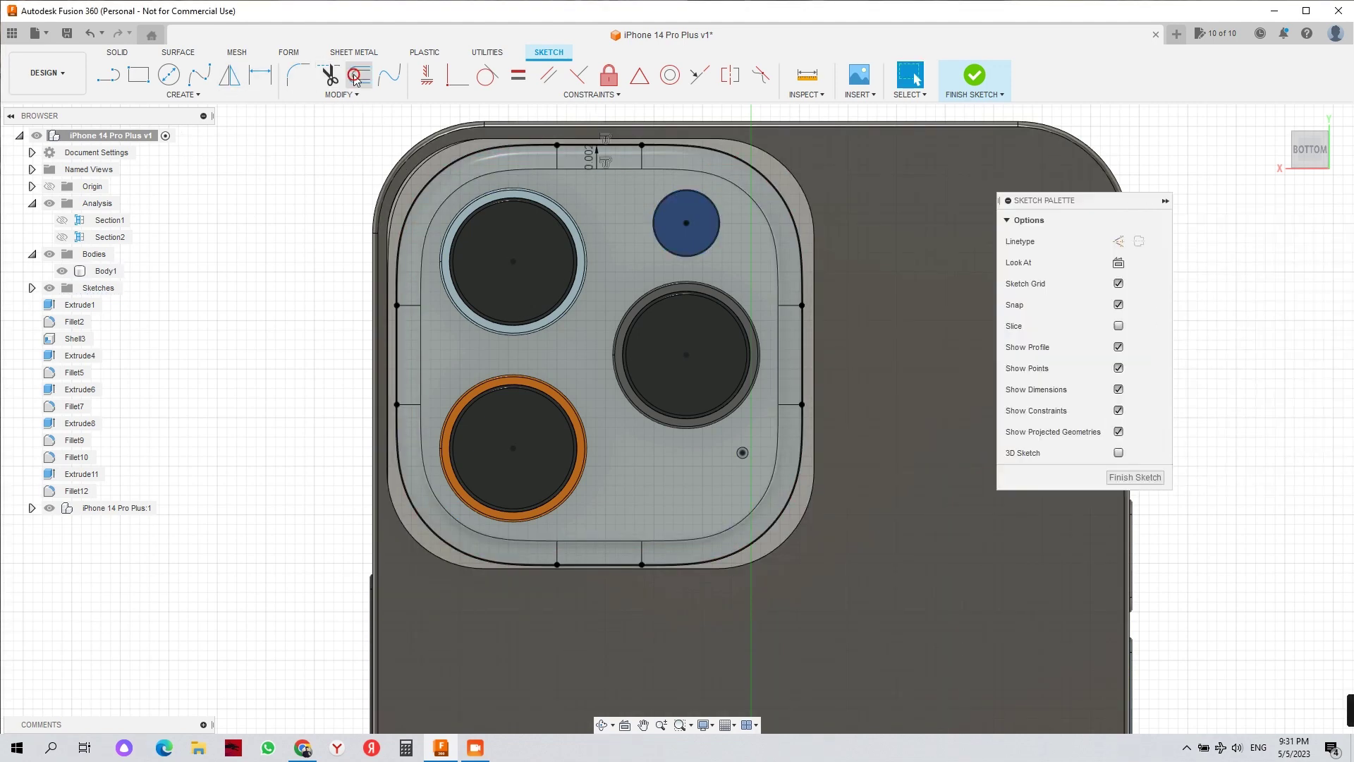
pyautogui.click(454, 161)
pyautogui.click(457, 164)
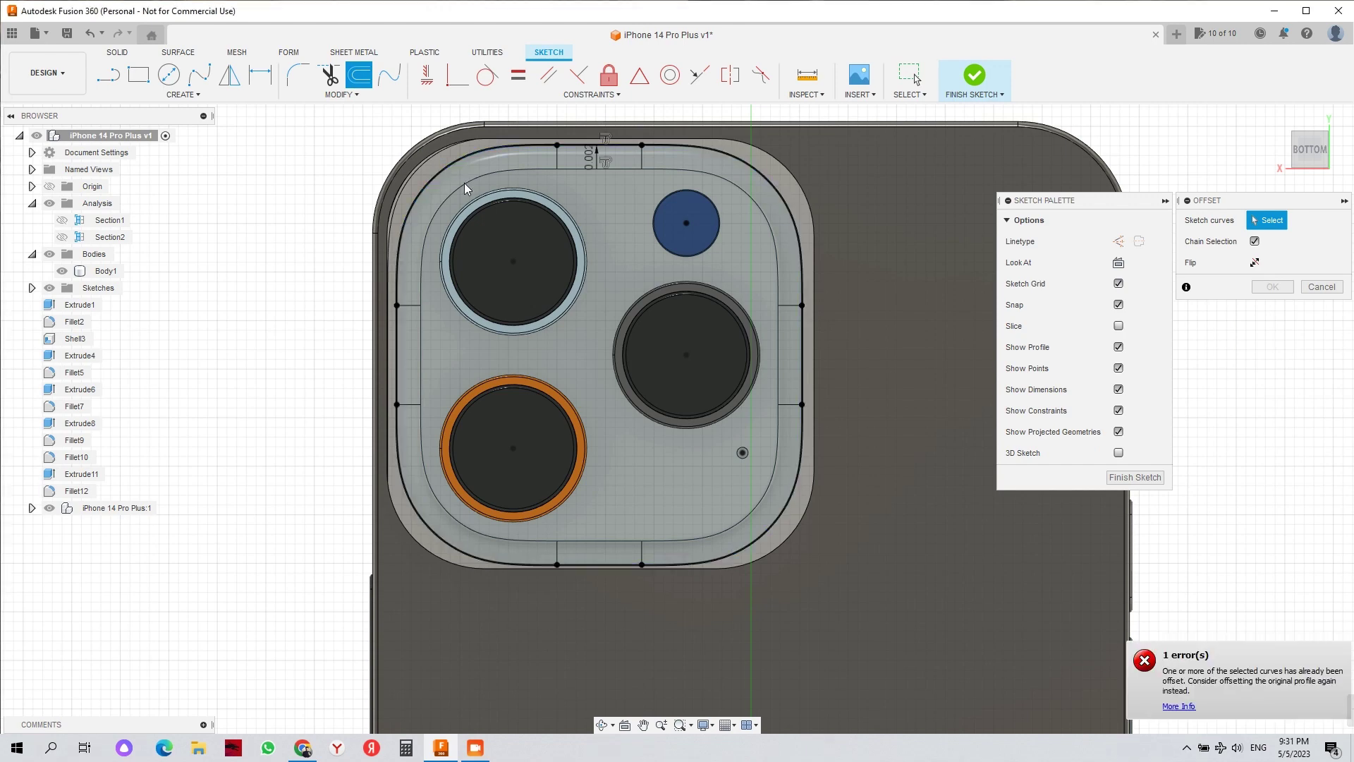
pyautogui.click(596, 168)
pyautogui.moveTo(596, 158); pyautogui.dragTo(619, 131)
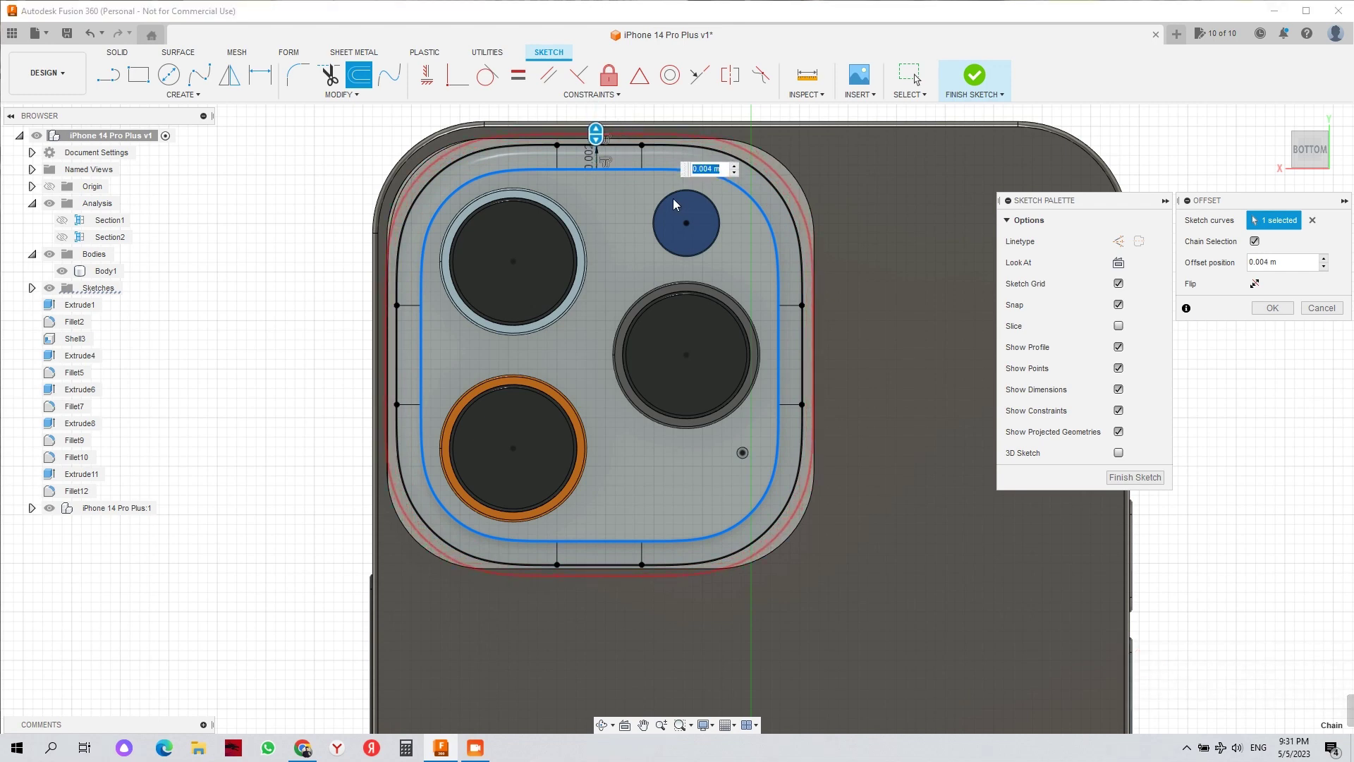
pyautogui.click(1272, 308)
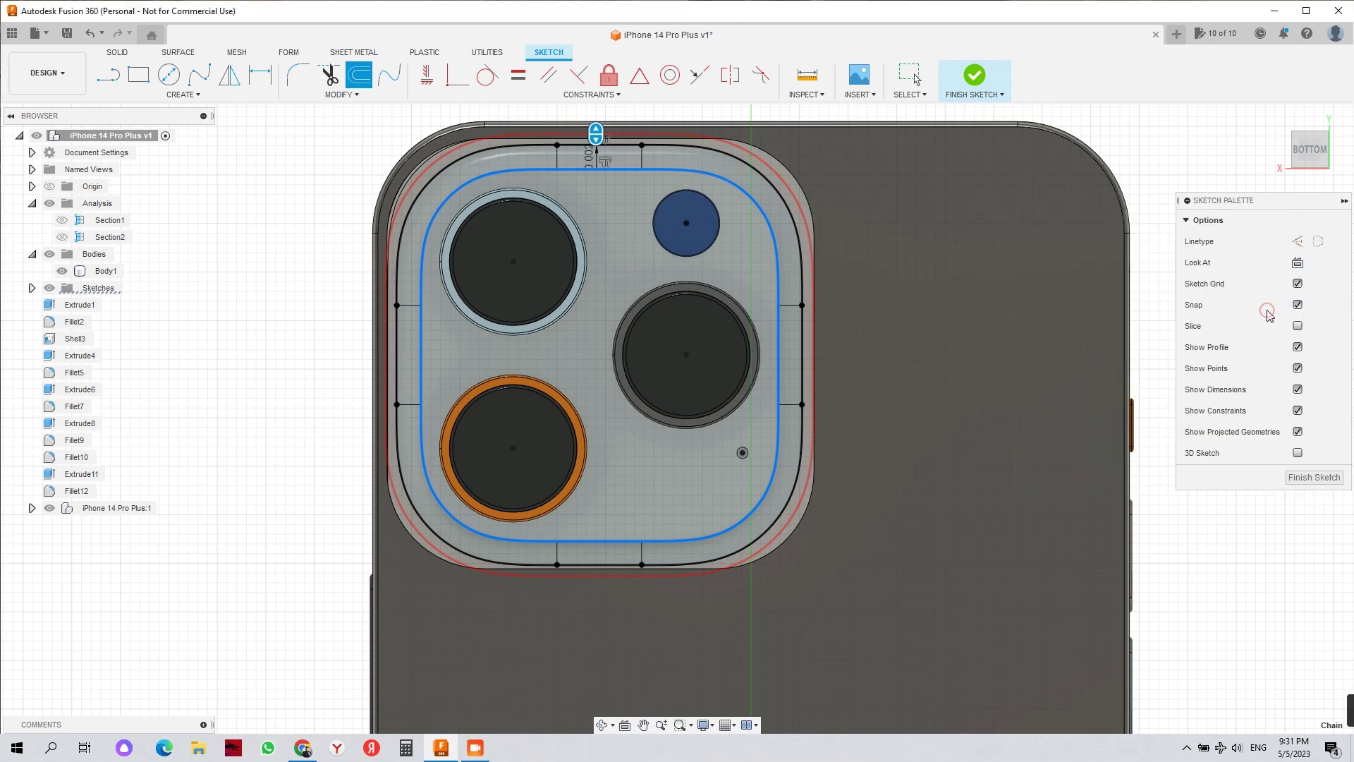
# - Draw a horizontal and a vertical line that square off the upper-right corner of the outer offset outline
pyautogui.press('l')
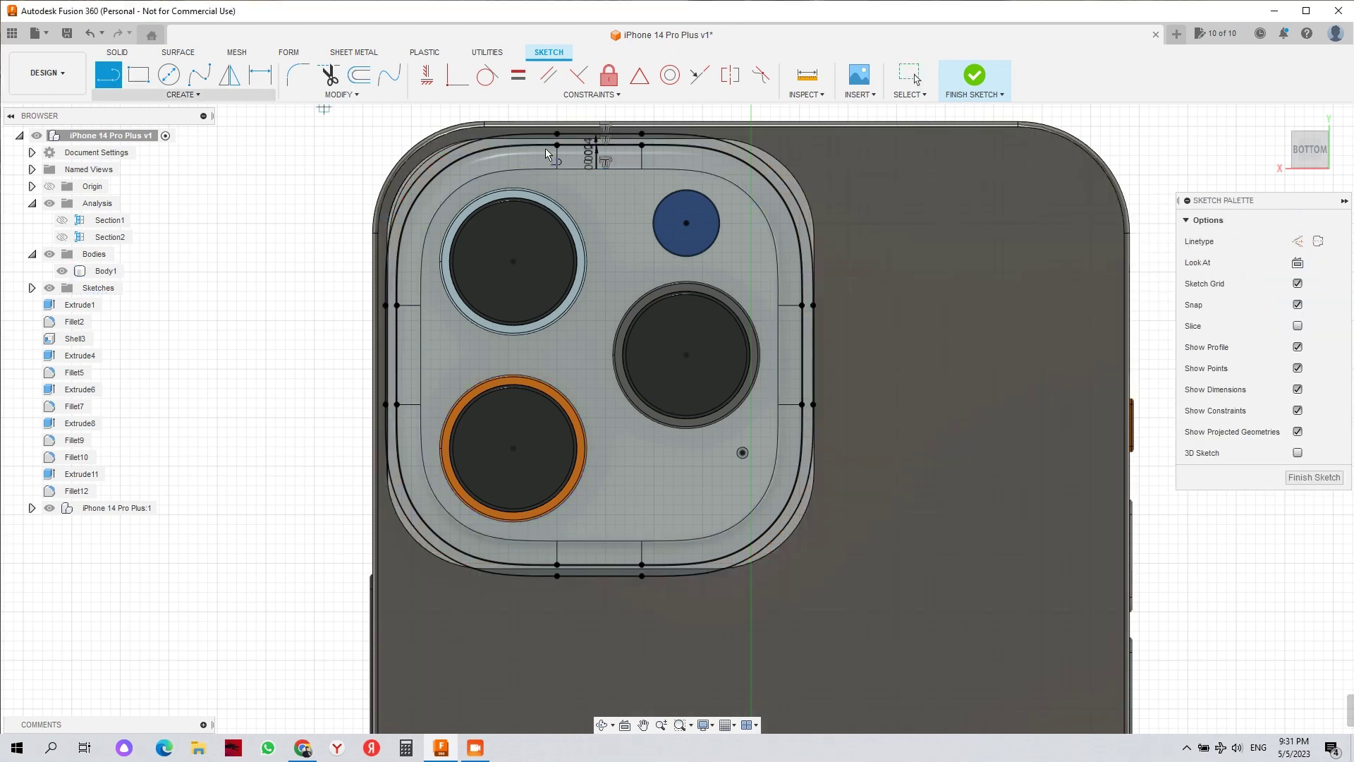
pyautogui.click(643, 134)
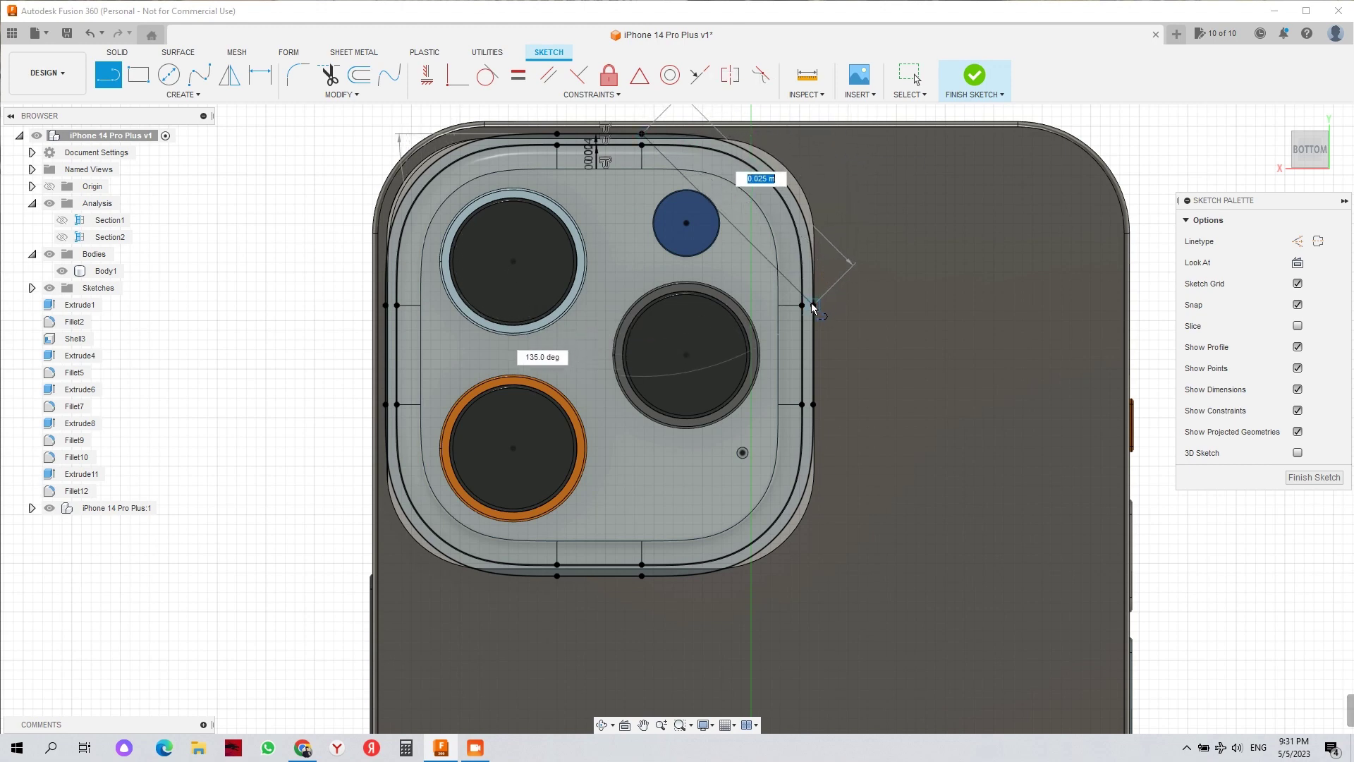
pyautogui.click(813, 137)
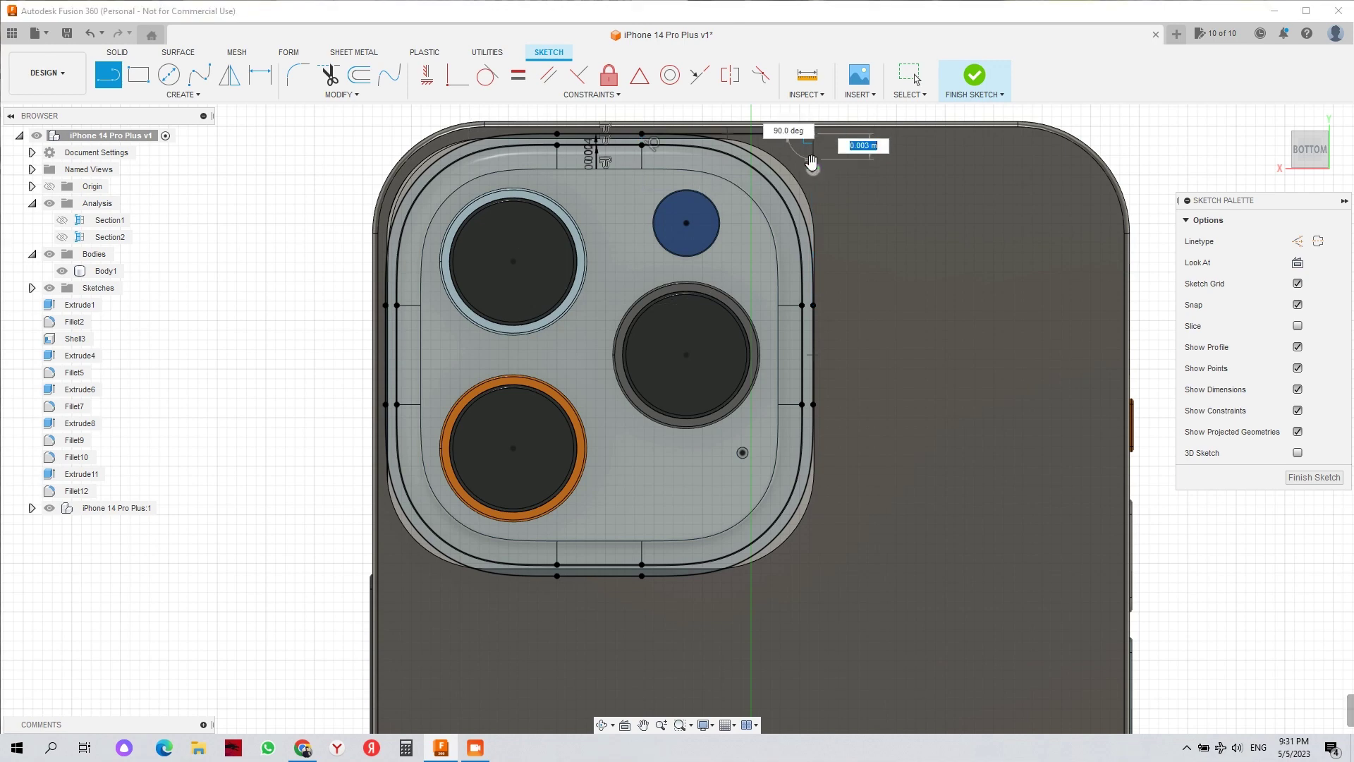
pyautogui.doubleClick(812, 305)
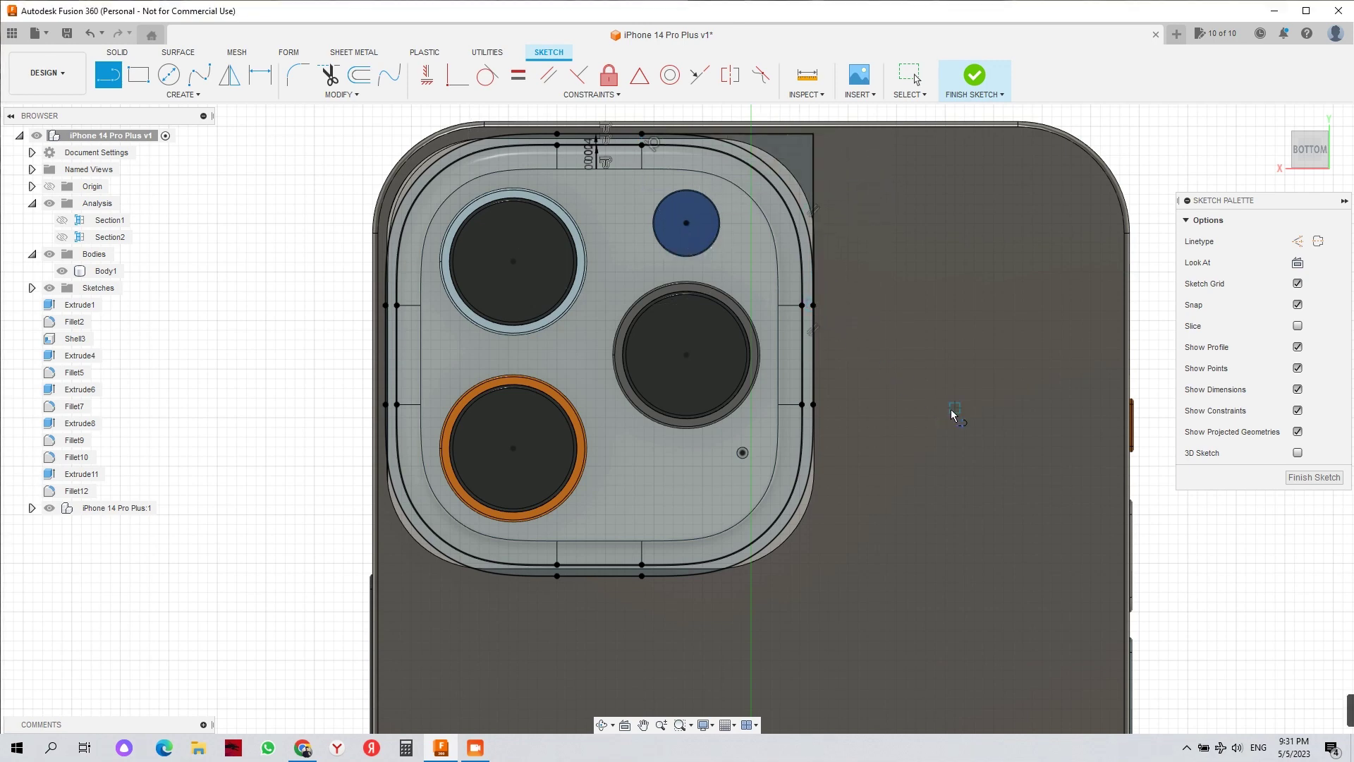
# - Draw two perpendicular lines that square off the lower-left corner of the outer offset outline and finish the sketch
pyautogui.click(560, 577)
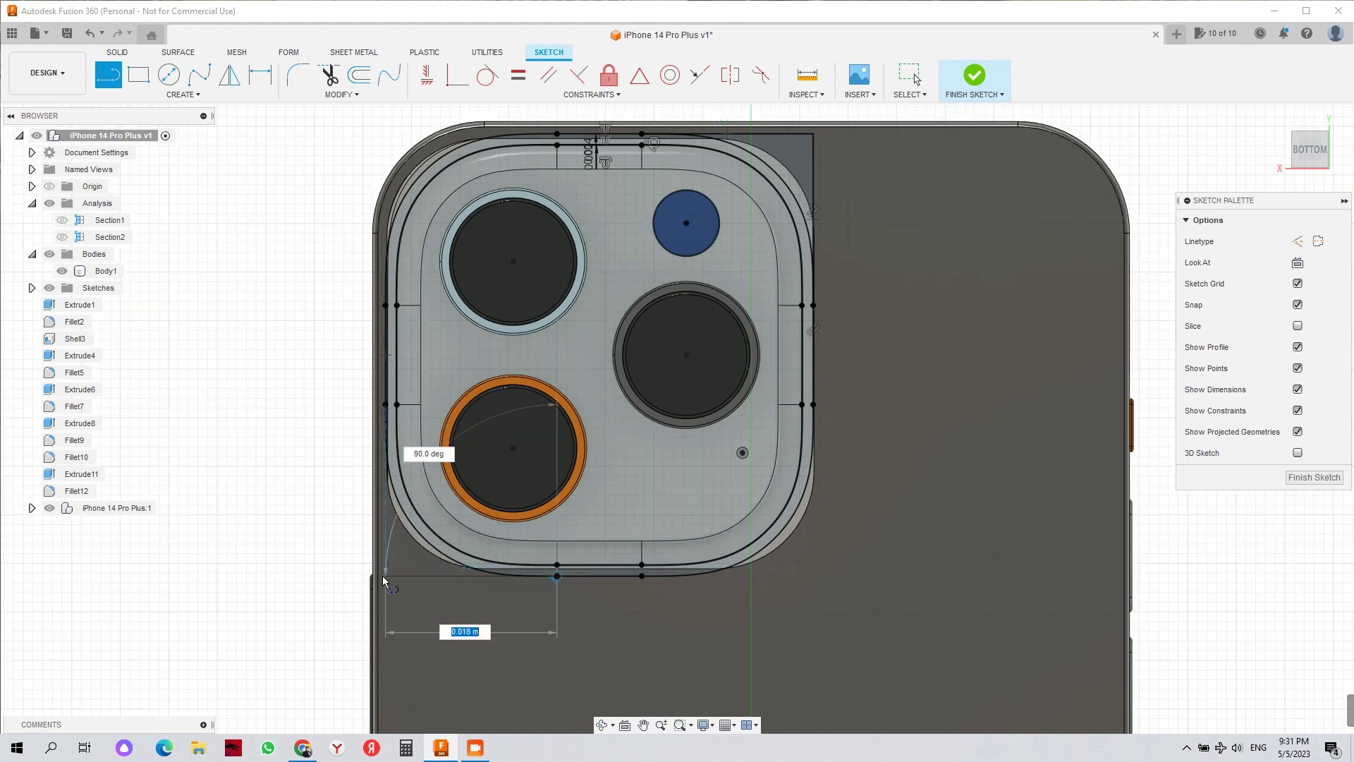
pyautogui.scroll(3, 387, 574)
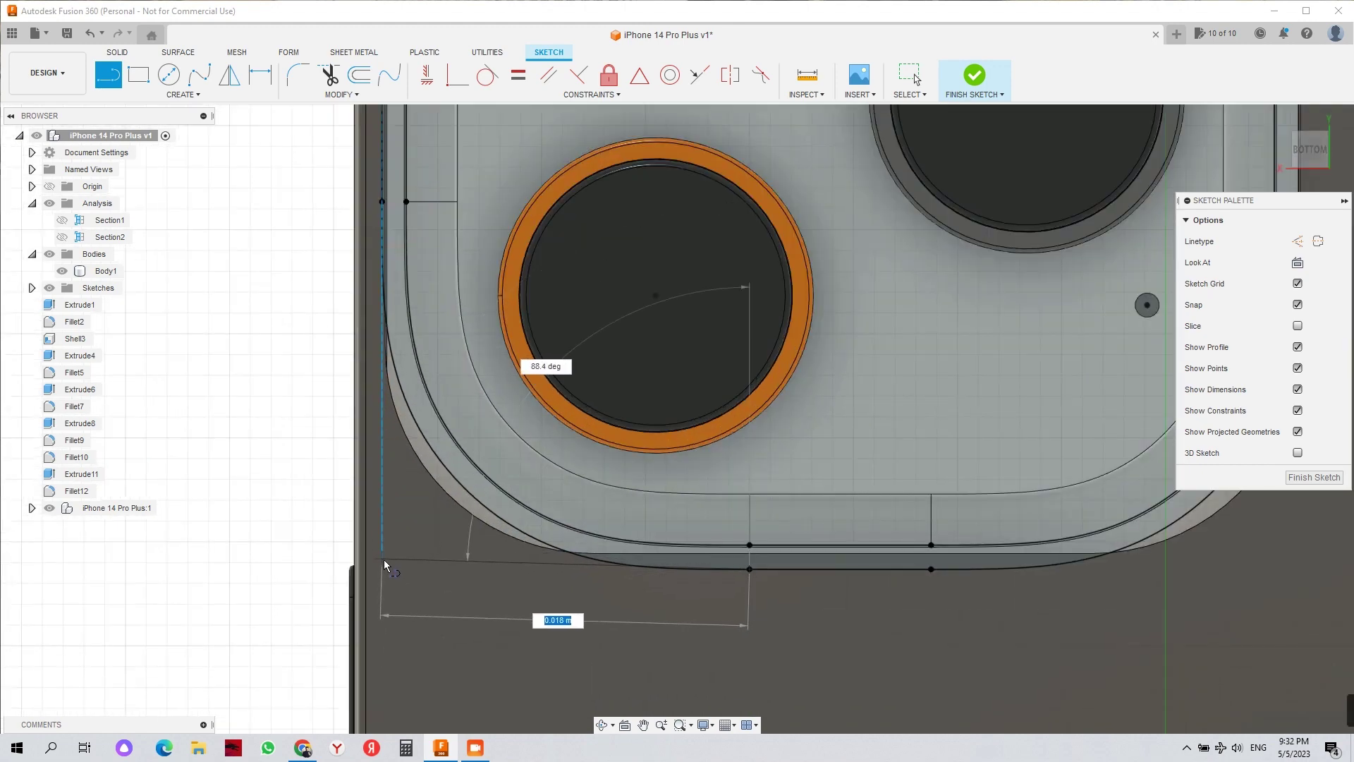
pyautogui.click(383, 572)
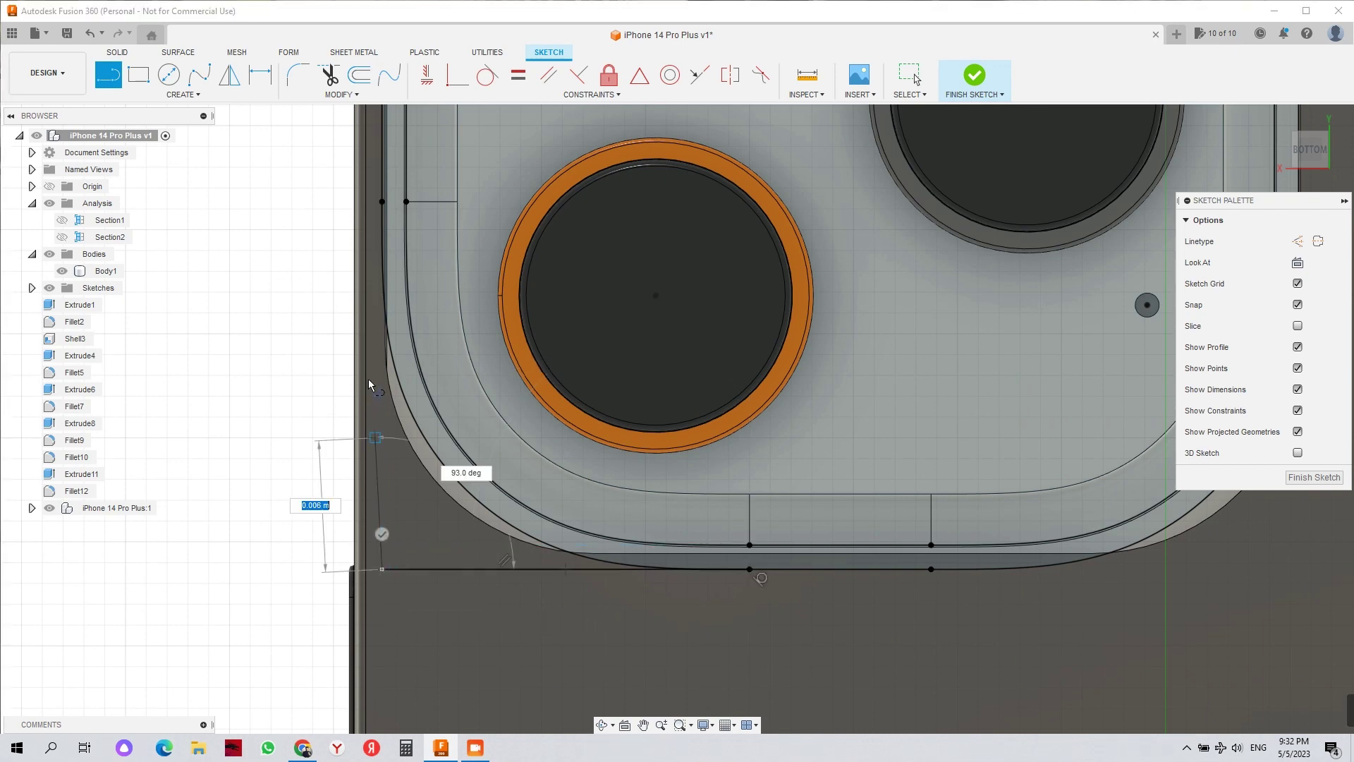
pyautogui.click(379, 262)
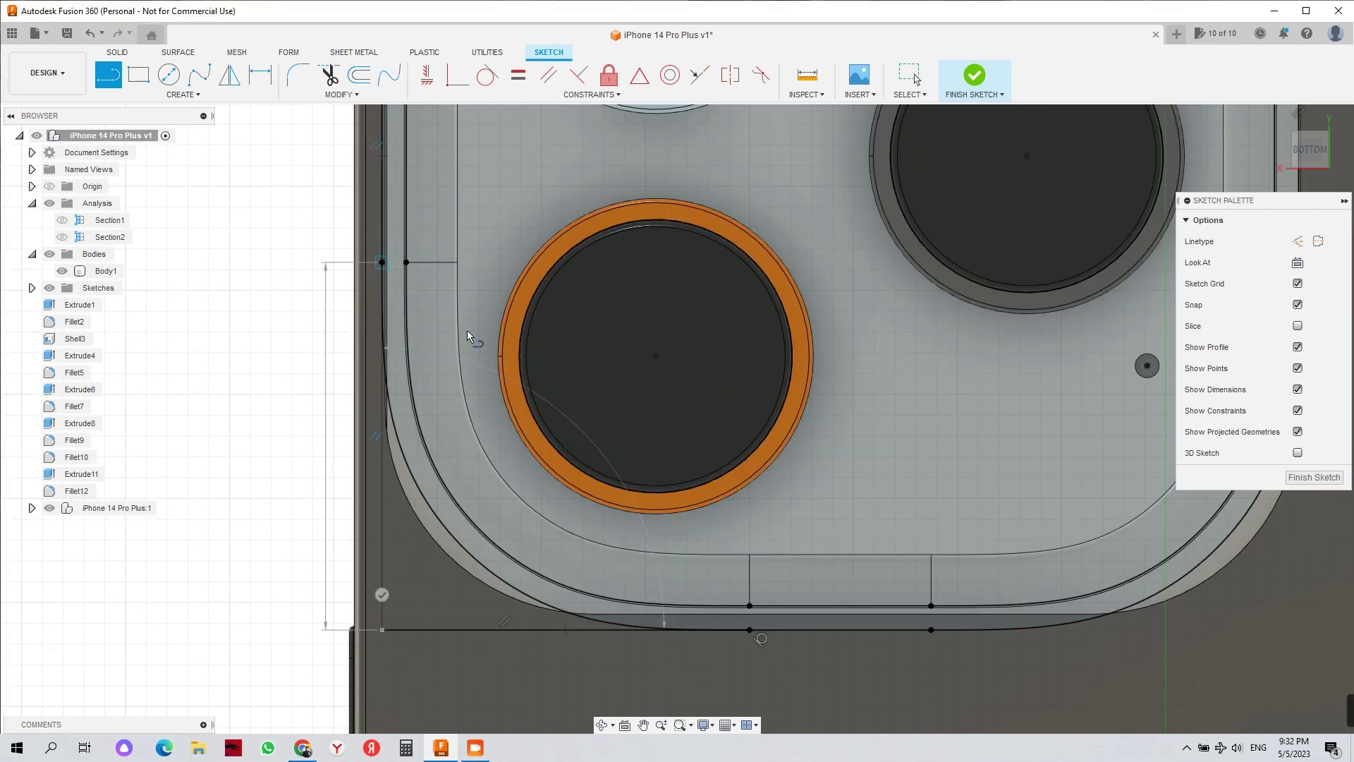
pyautogui.click(1299, 478)
# - Reopen the camera outline sketch and draw a vertical and a horizontal line that square off the upper-left corner of the outer offset outline
pyautogui.click(433, 596)
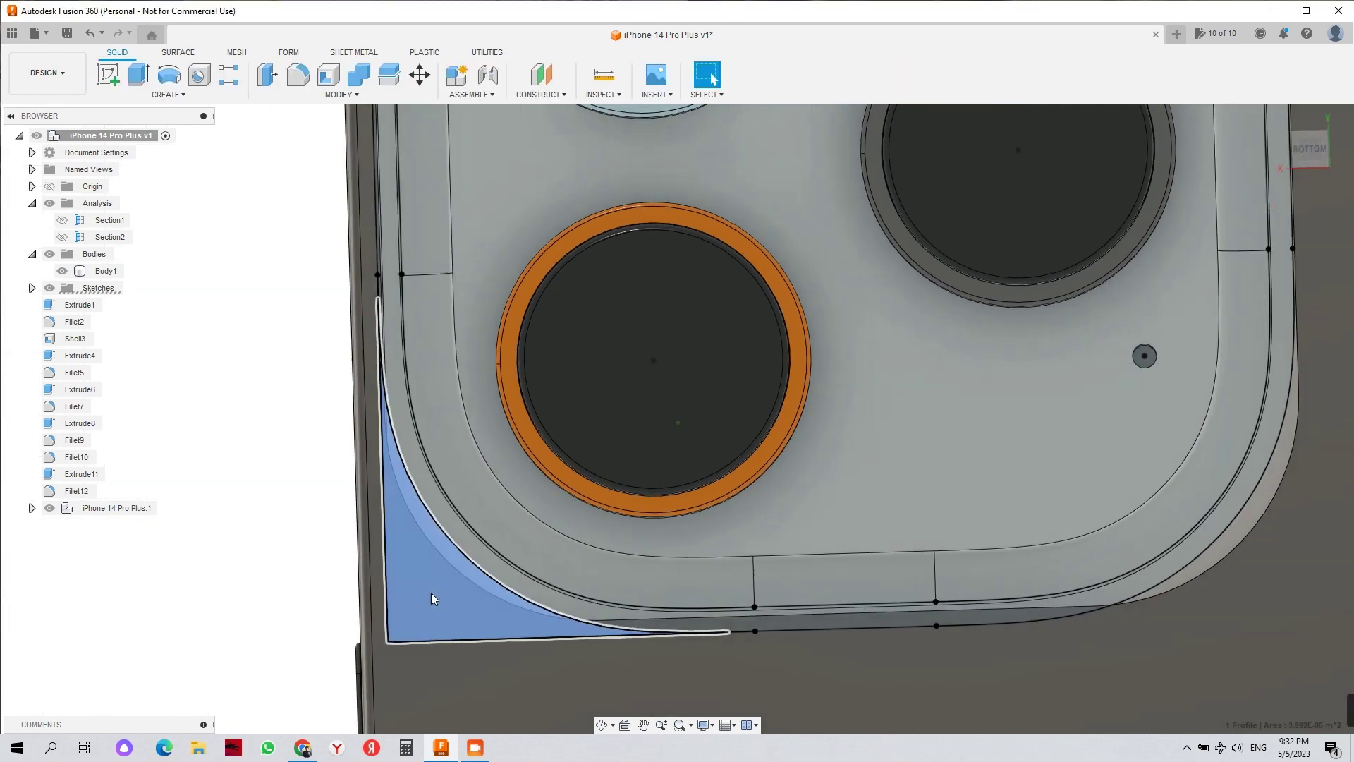
pyautogui.scroll(-3, 432, 596)
pyautogui.keyDown('shift'); pyautogui.moveTo(432, 596); pyautogui.dragTo(572, 514, button='middle'); pyautogui.keyUp('shift')
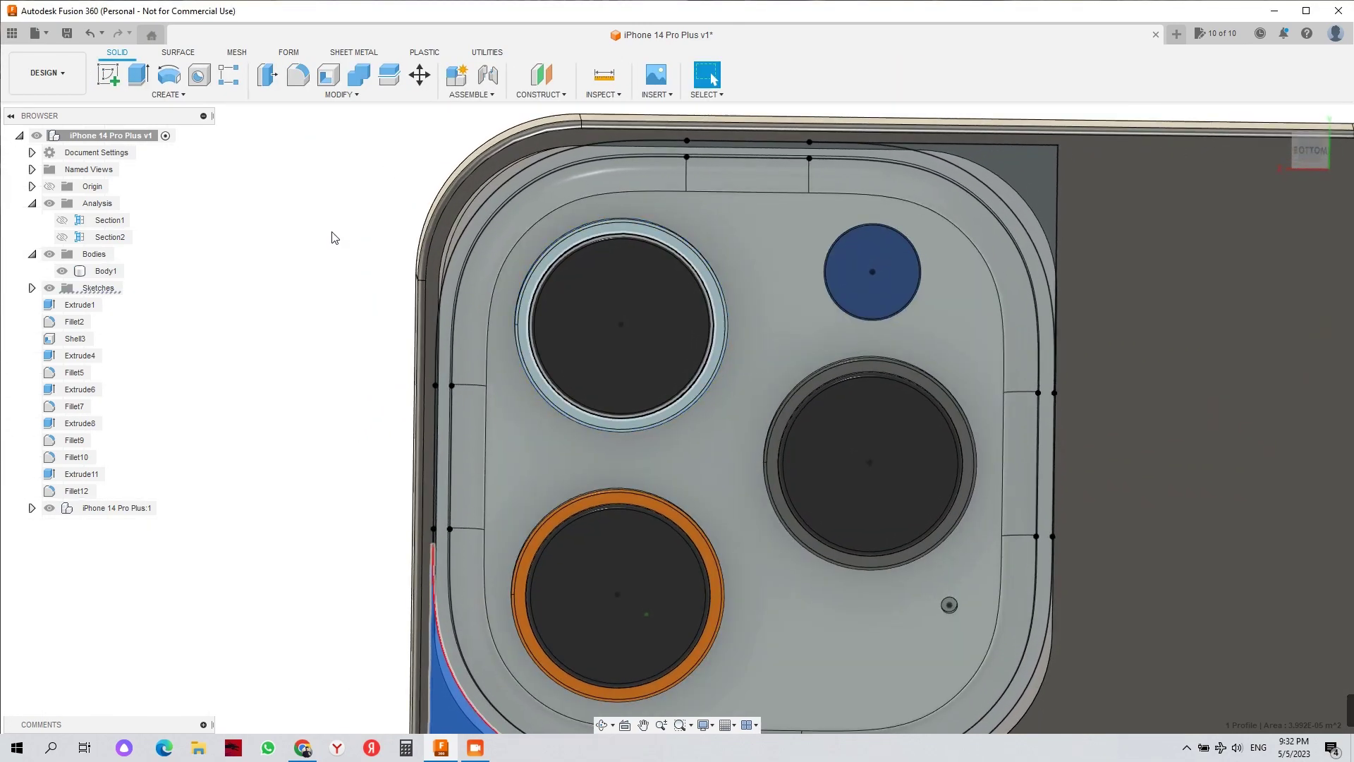
pyautogui.click(108, 74)
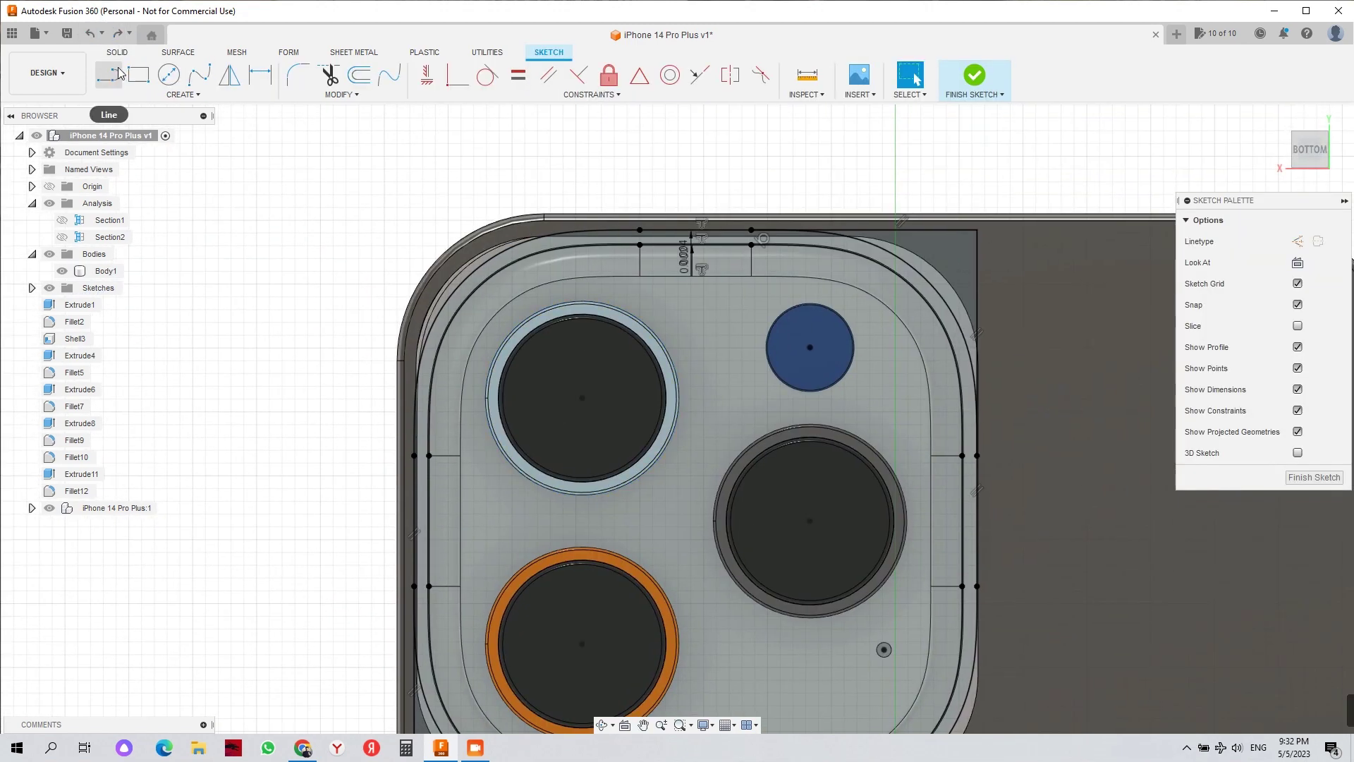
pyautogui.click(414, 457)
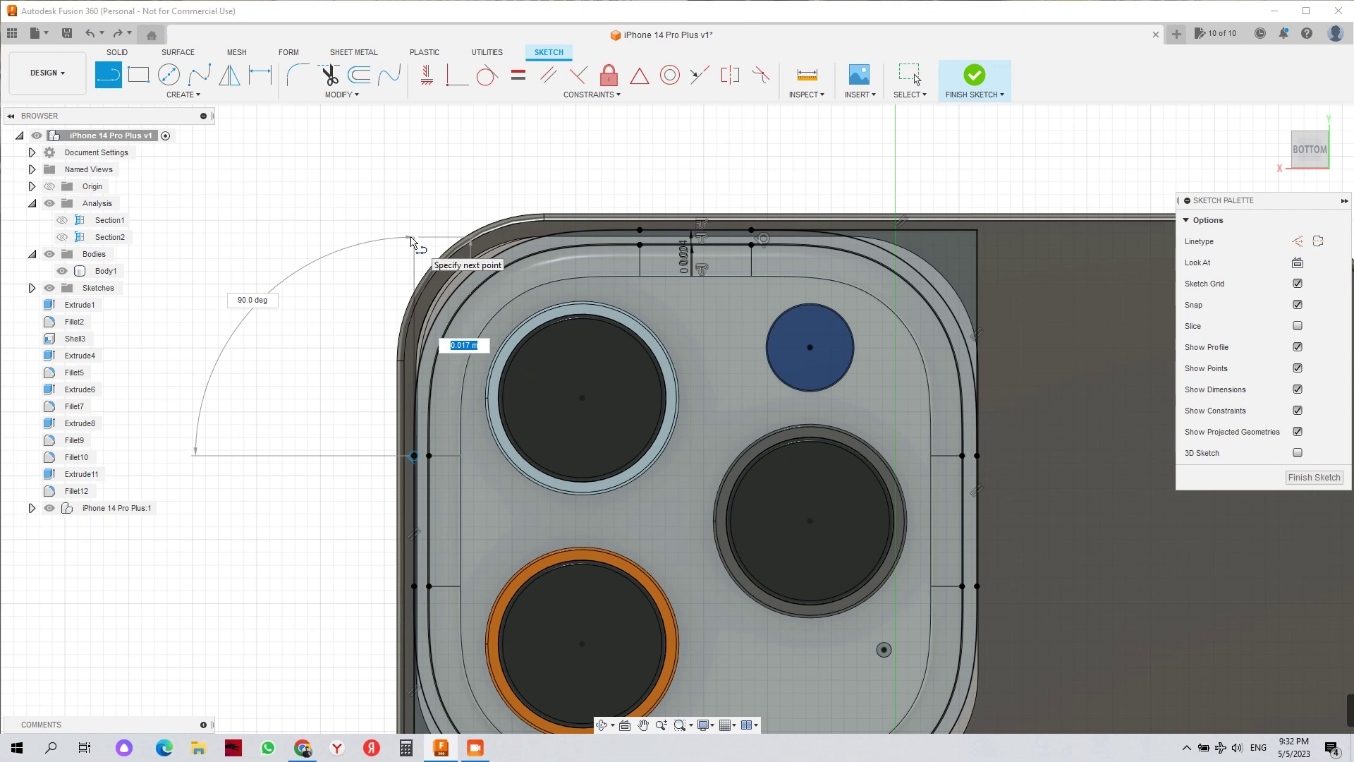
pyautogui.click(413, 230)
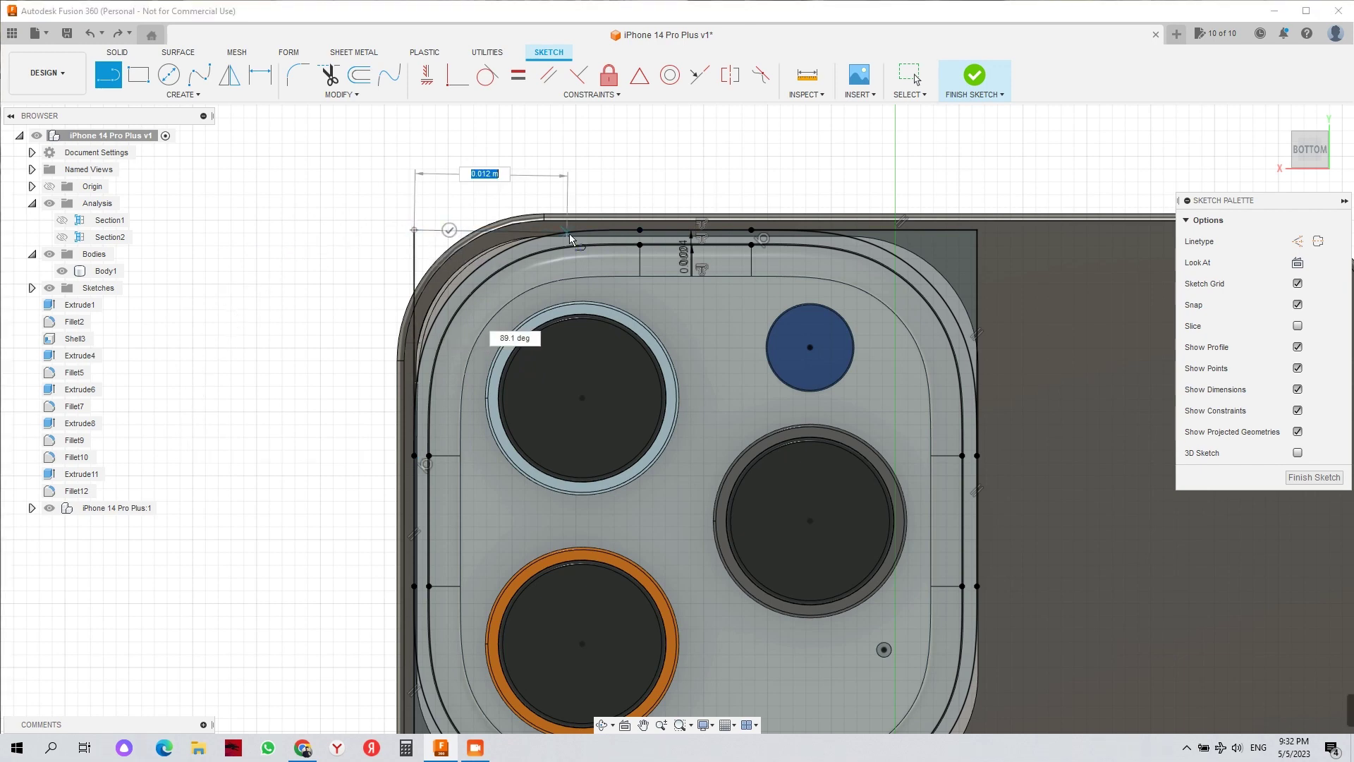
pyautogui.doubleClick(638, 231)
pyautogui.scroll(3, 463, 314)
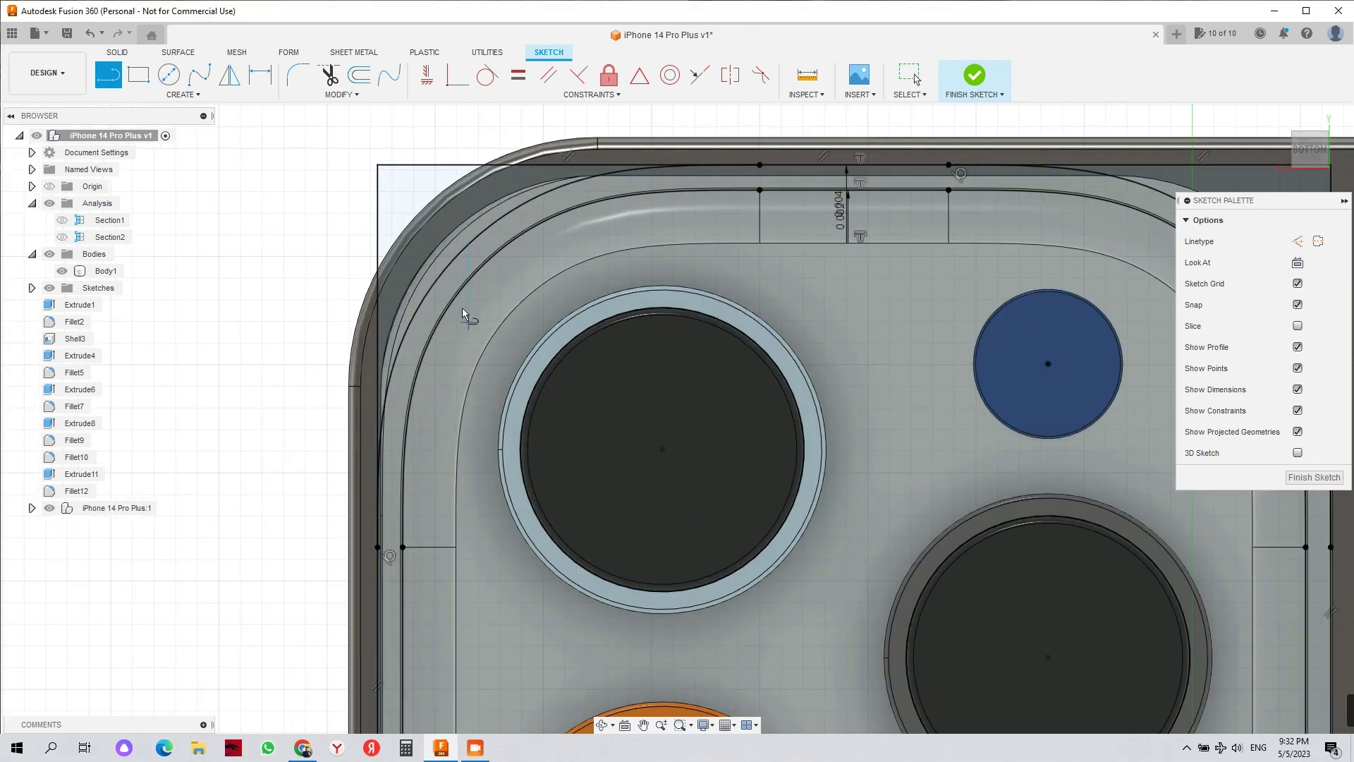
pyautogui.click(366, 75)
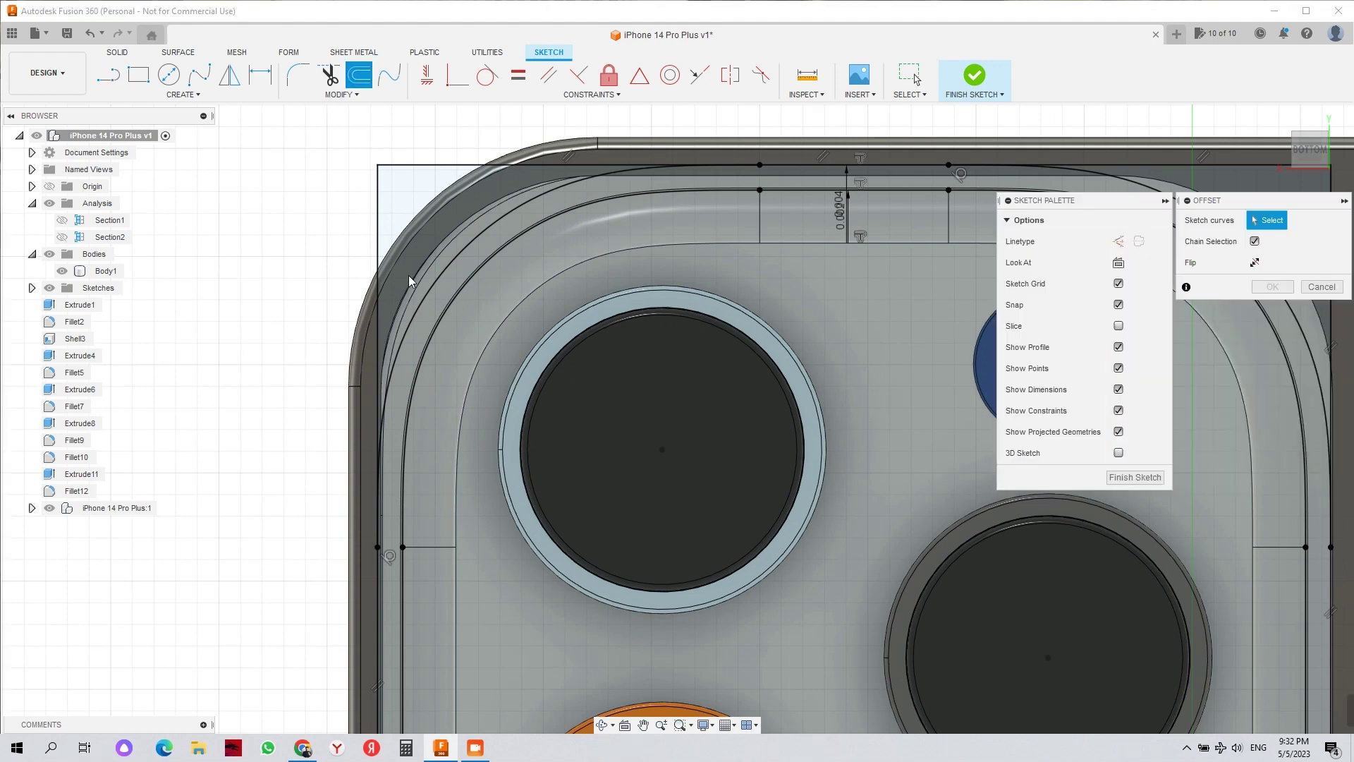
pyautogui.click(379, 307)
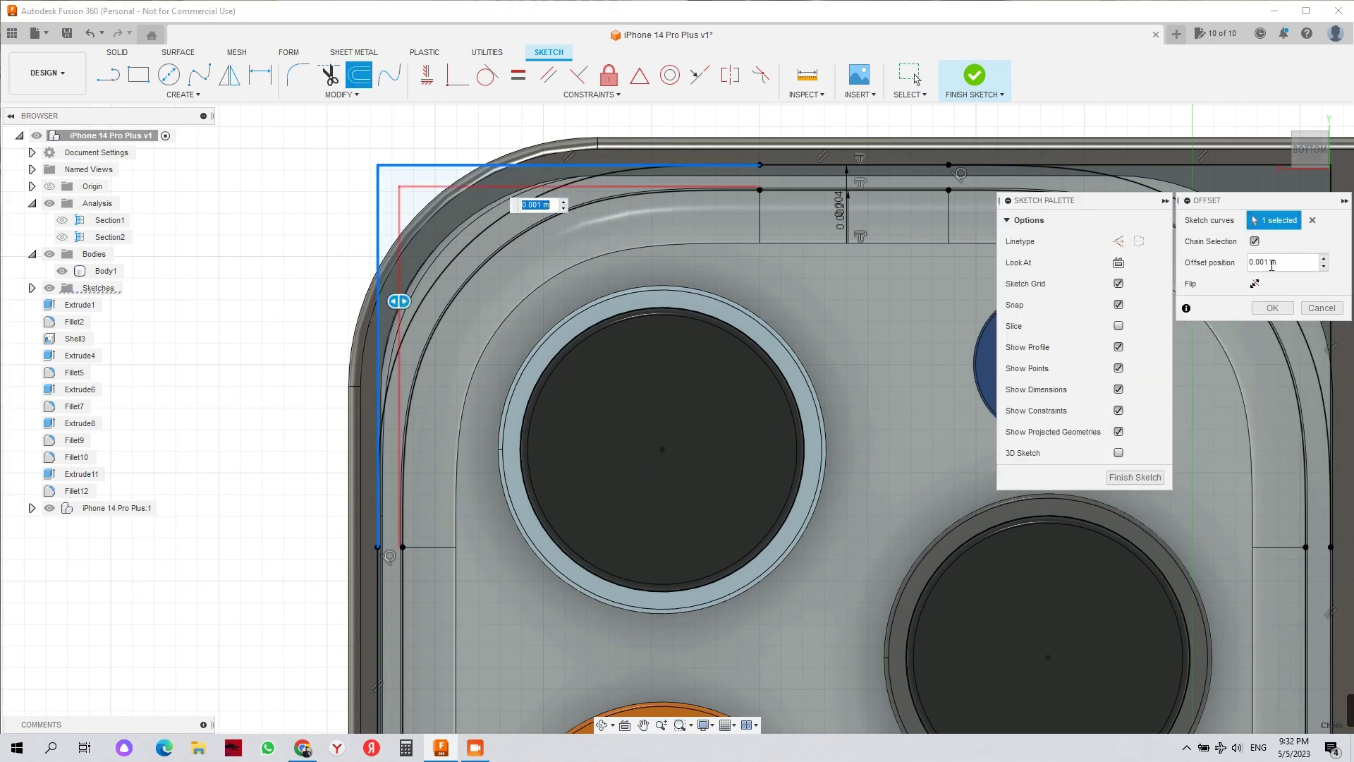
pyautogui.click(1321, 307)
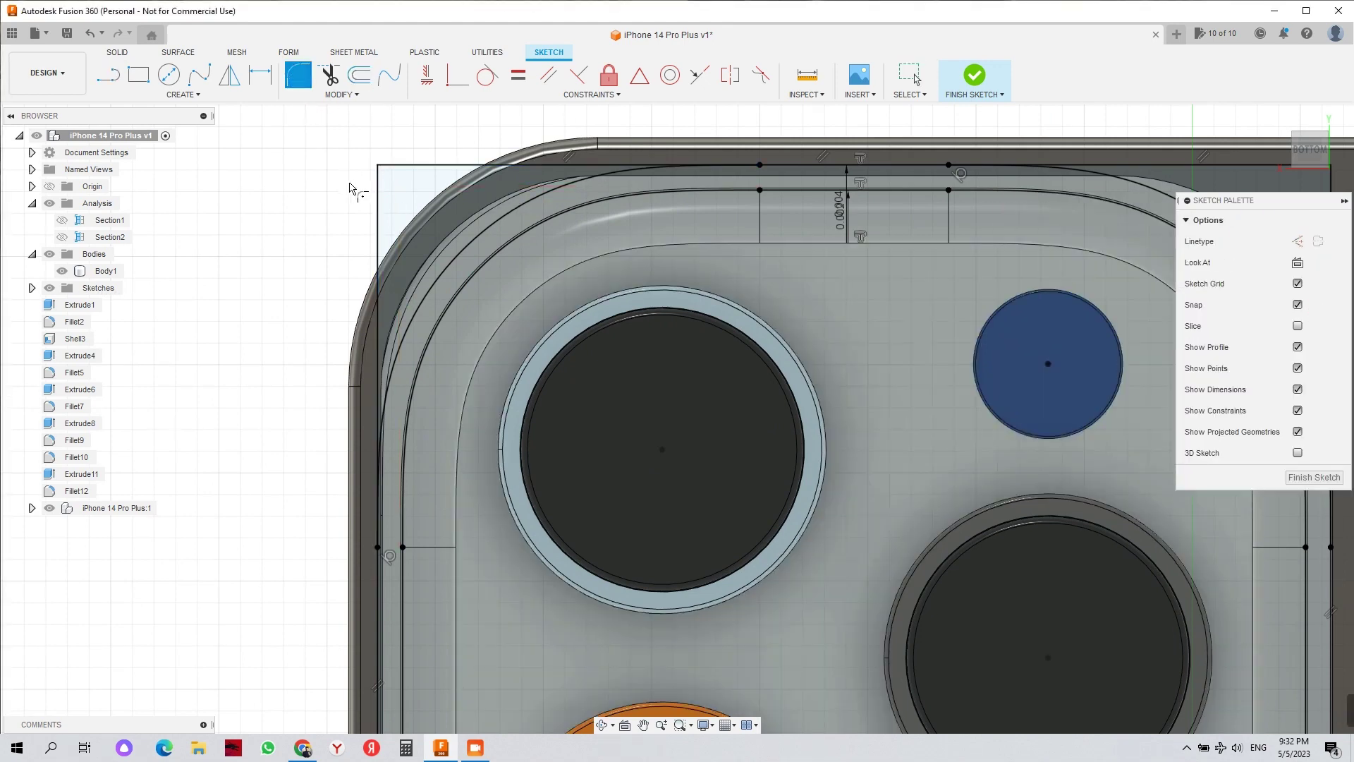
# - Round the squared-off upper-left corner with a sketch fillet larger than 0.004 m and finish the sketch
pyautogui.click(406, 171)
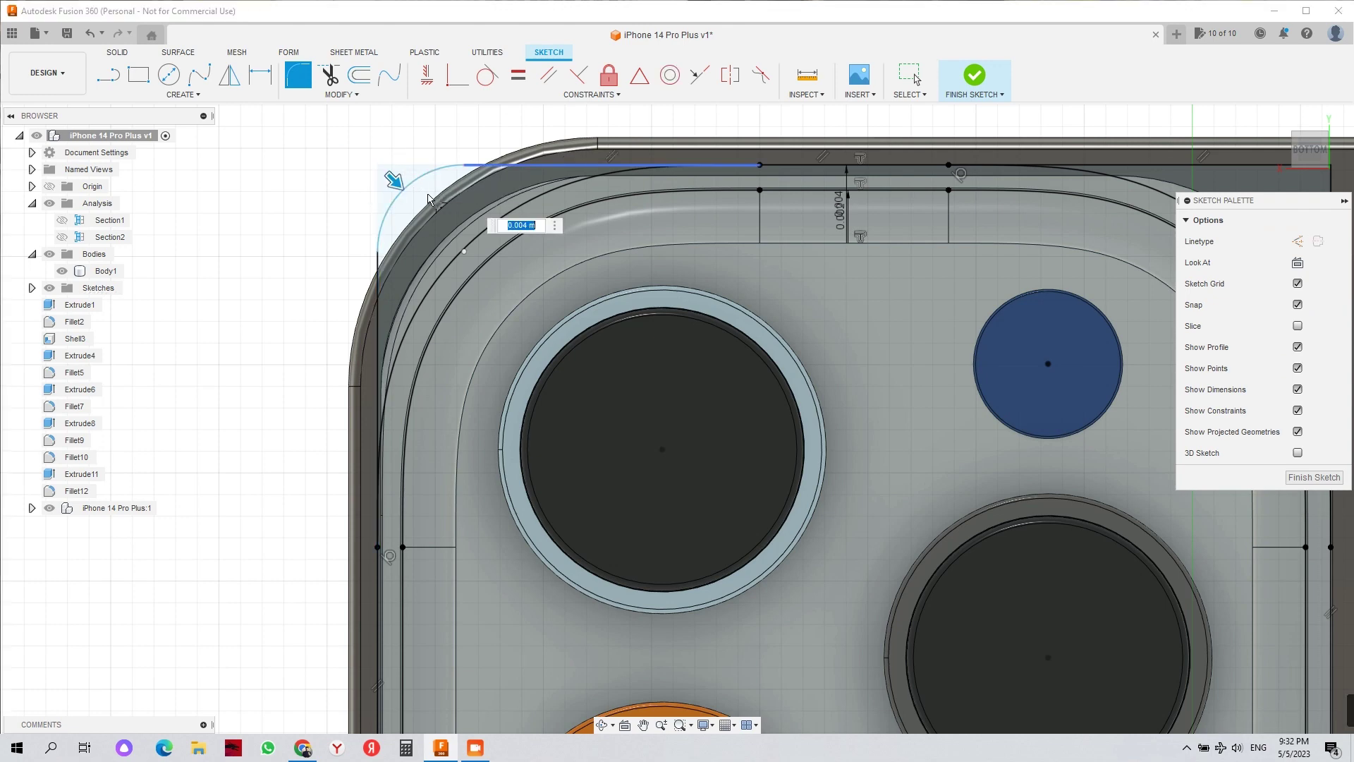
pyautogui.moveTo(395, 181); pyautogui.dragTo(442, 213)
pyautogui.click(1299, 478)
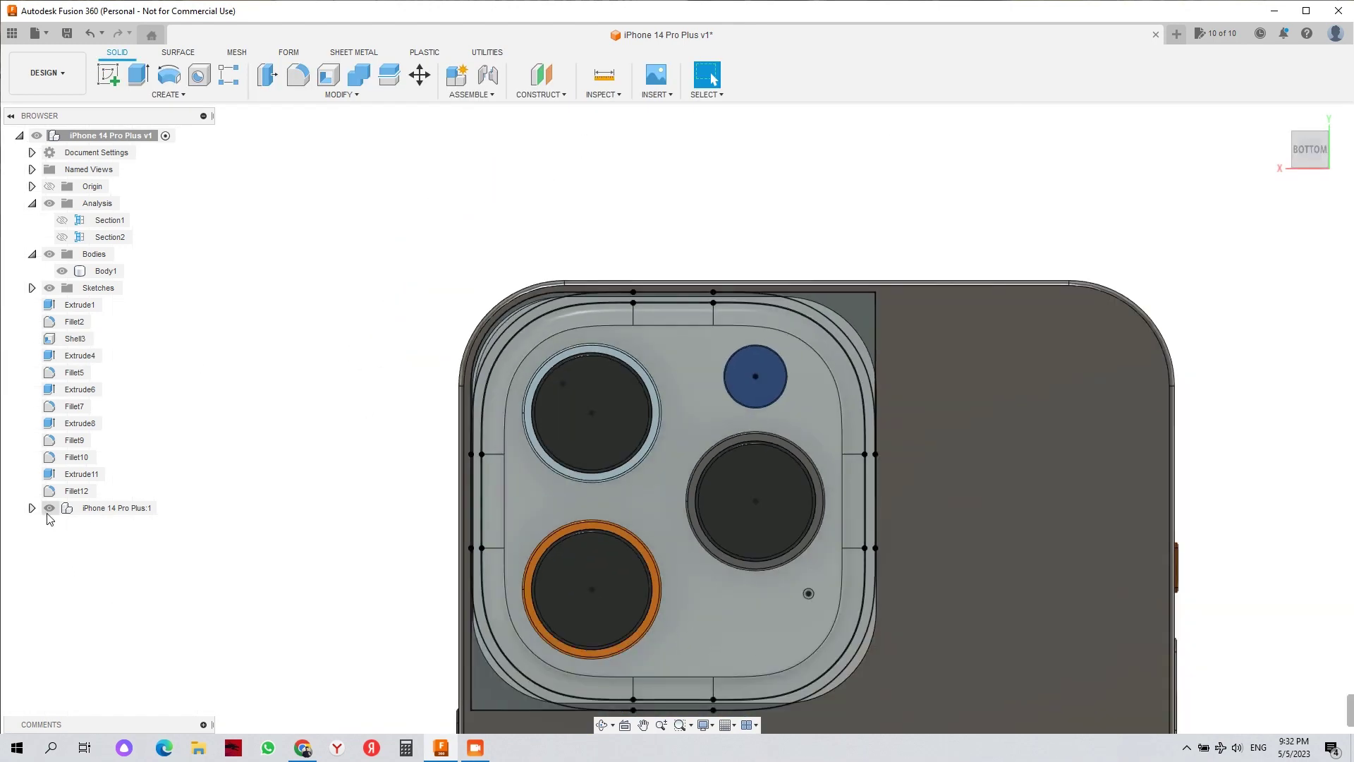
# - Hide the iPhone component and start an Extrude of the three corner profiles around the camera opening
pyautogui.click(50, 508)
pyautogui.scroll(5, 535, 314)
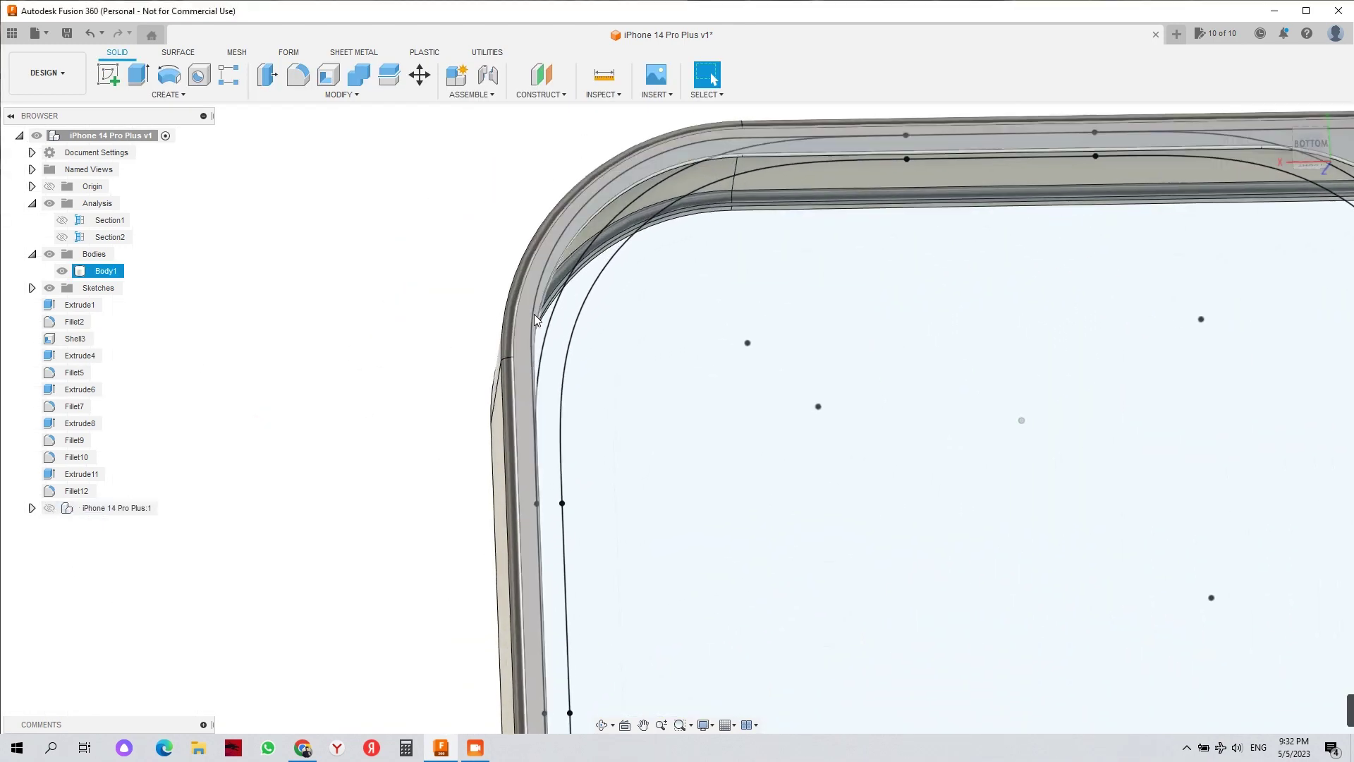
pyautogui.keyDown('shift'); pyautogui.moveTo(535, 314); pyautogui.dragTo(511, 346, button='middle'); pyautogui.keyUp('shift')
pyautogui.scroll(2, 508, 345)
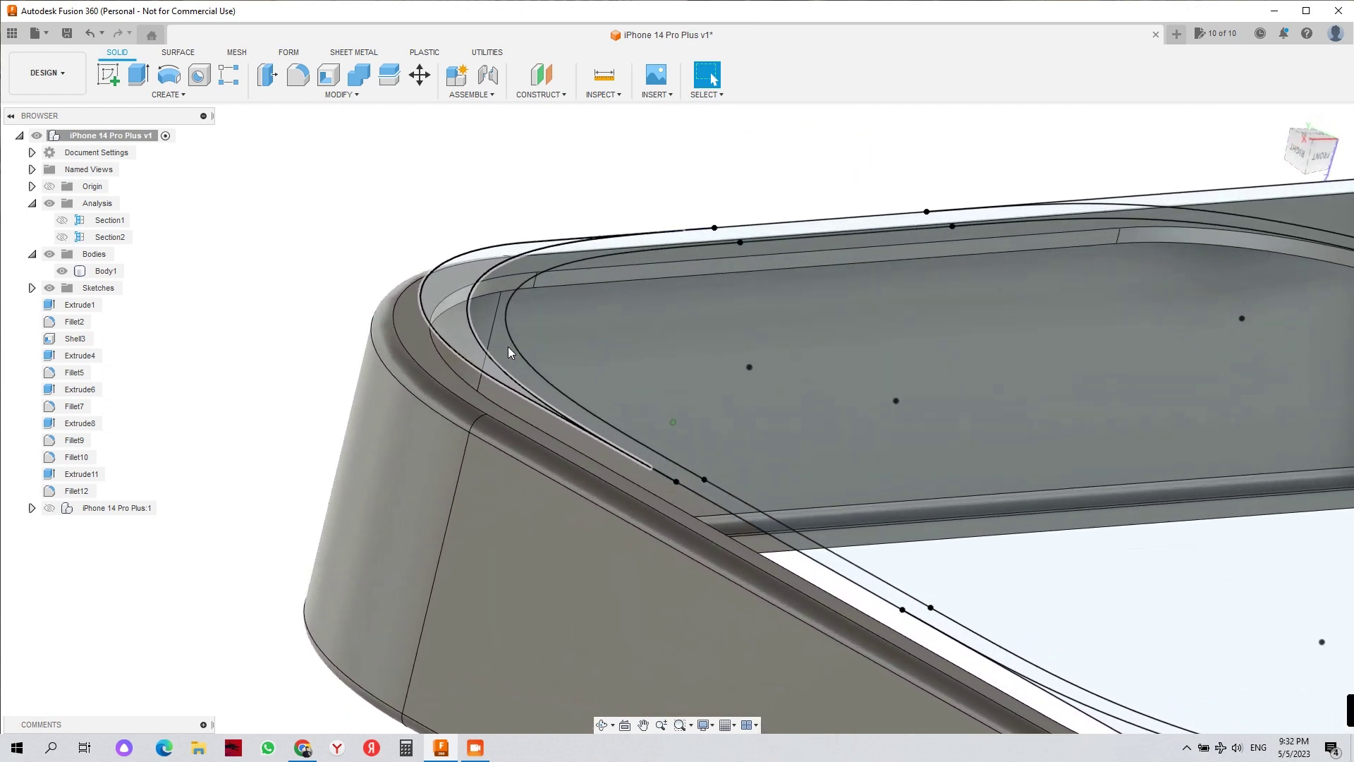
pyautogui.click(459, 333)
pyautogui.click(138, 74)
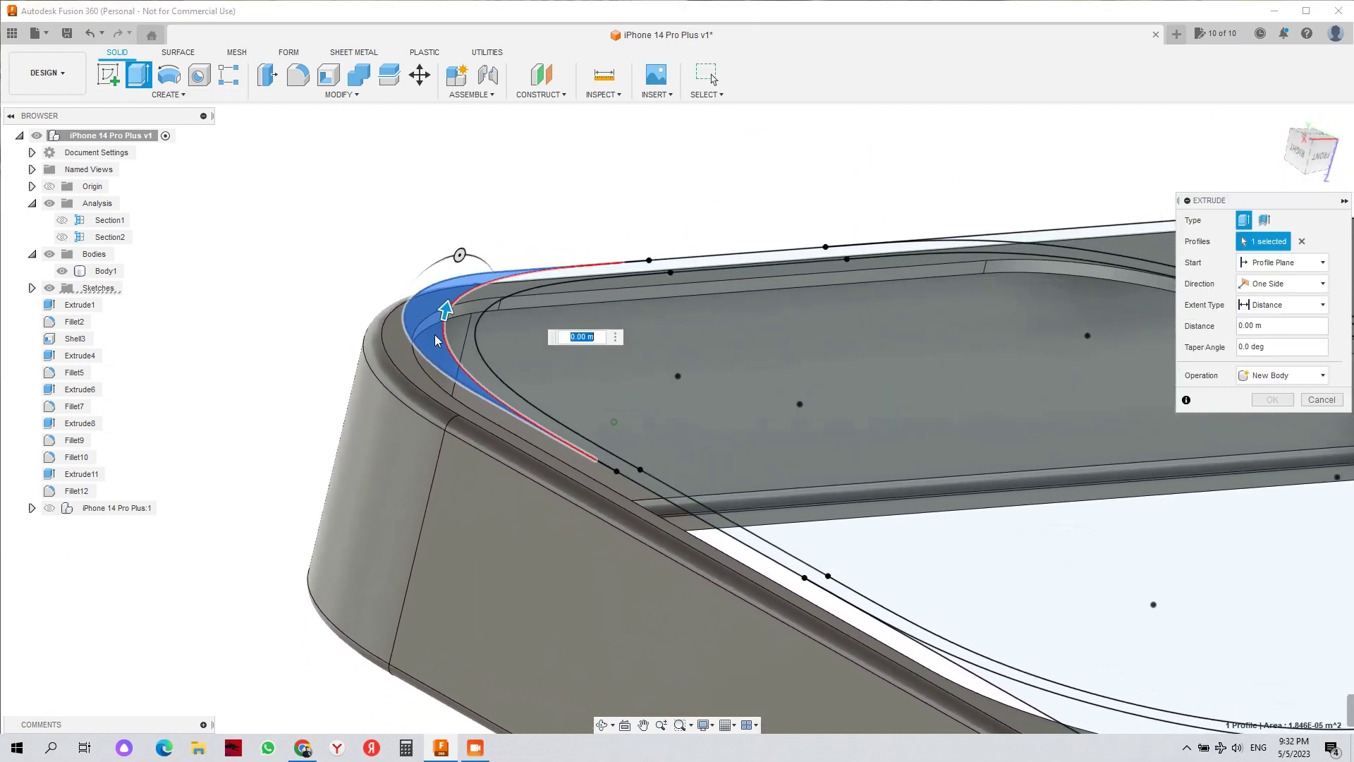
pyautogui.scroll(-3, 635, 521)
pyautogui.click(632, 515)
pyautogui.keyDown('shift'); pyautogui.moveTo(1058, 504); pyautogui.dragTo(810, 662, button='middle'); pyautogui.keyUp('shift')
pyautogui.keyDown('shift'); pyautogui.moveTo(1023, 539); pyautogui.dragTo(868, 599, button='middle'); pyautogui.keyUp('shift')
pyautogui.click(965, 611)
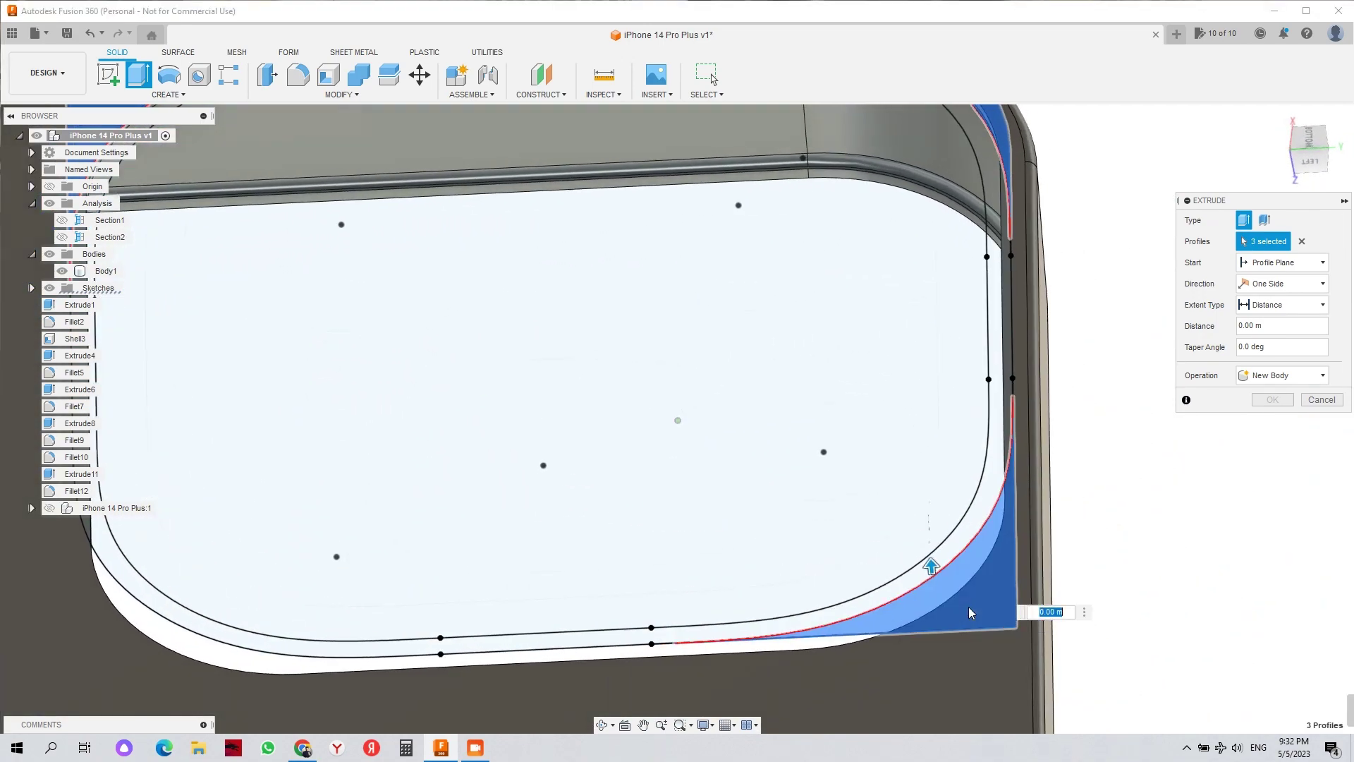
# - Set the corner extrusion distance to -0.001 m and its operation to Join
pyautogui.keyDown('shift'); pyautogui.moveTo(968, 606); pyautogui.dragTo(635, 156, button='middle'); pyautogui.keyUp('shift')
pyautogui.write('-0.001')
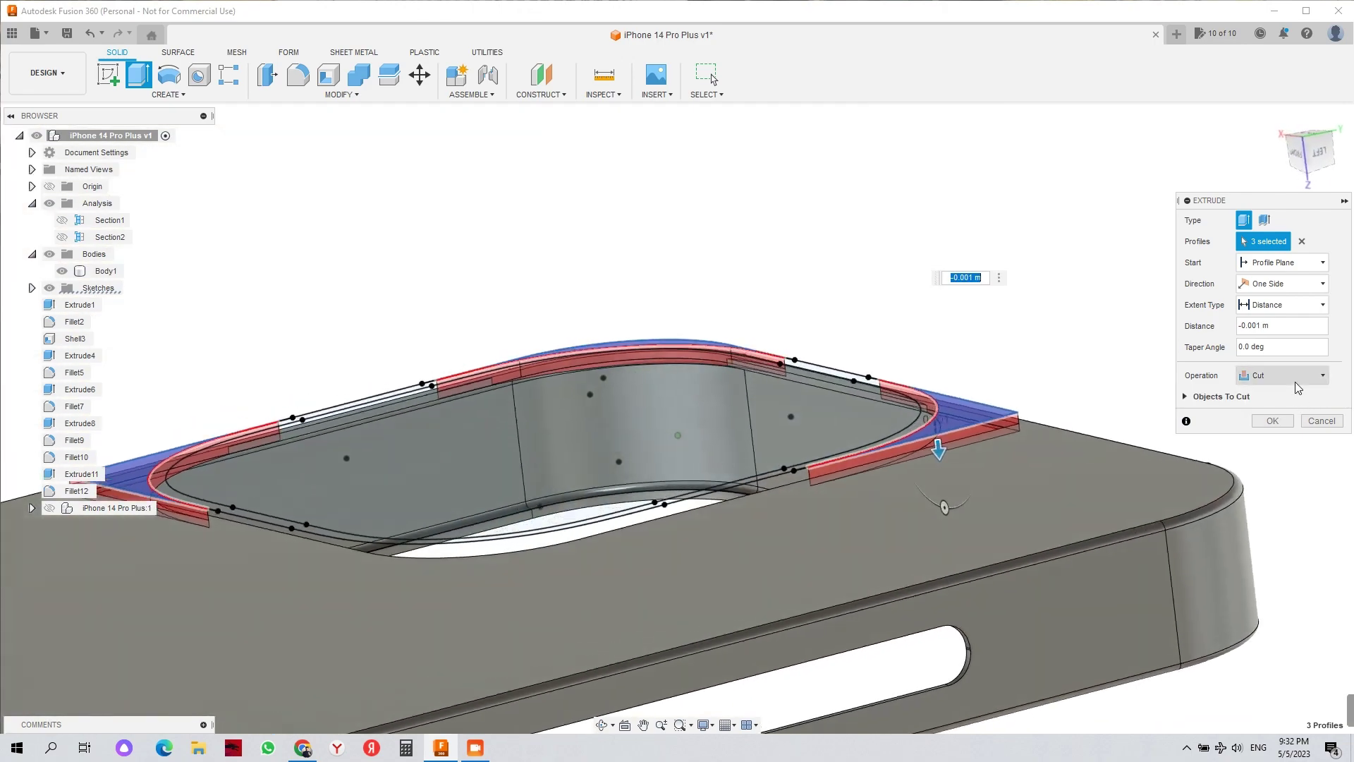
pyautogui.click(1296, 381)
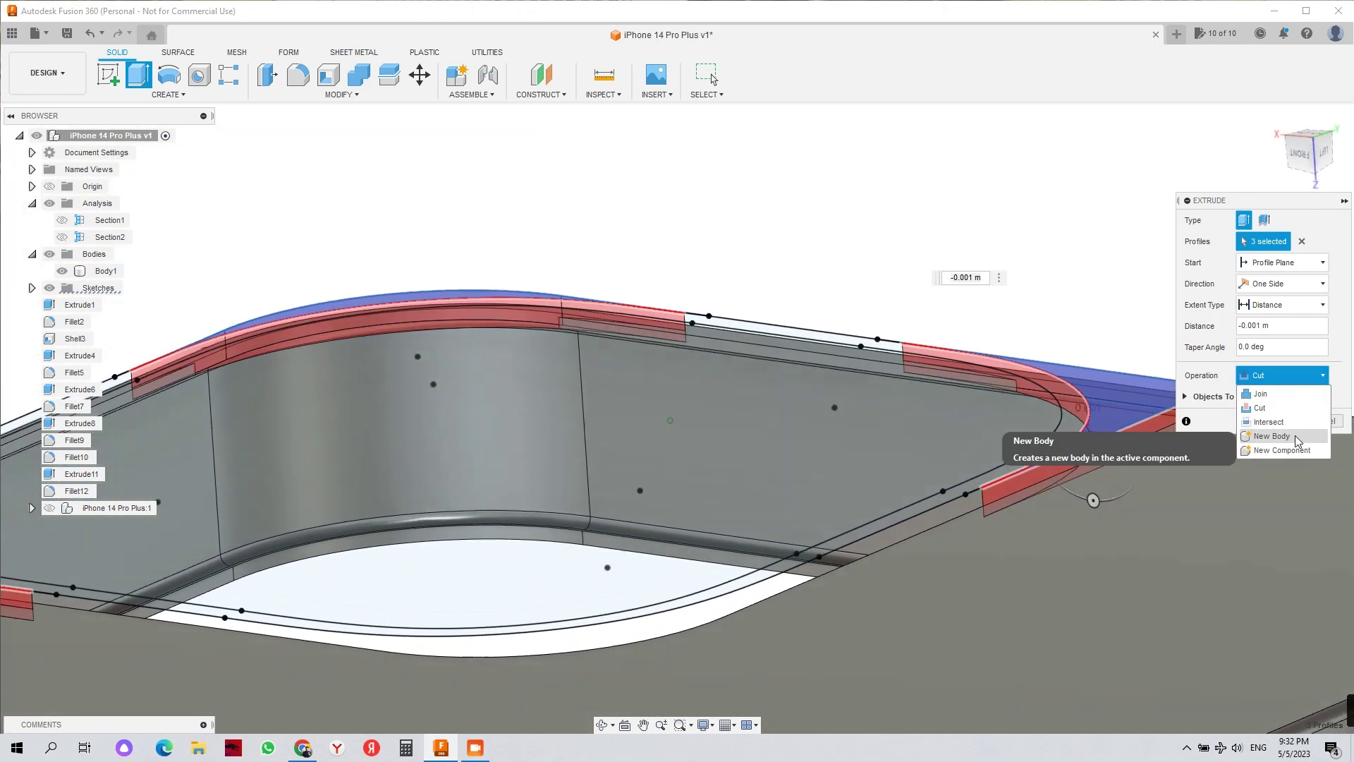
pyautogui.click(1262, 393)
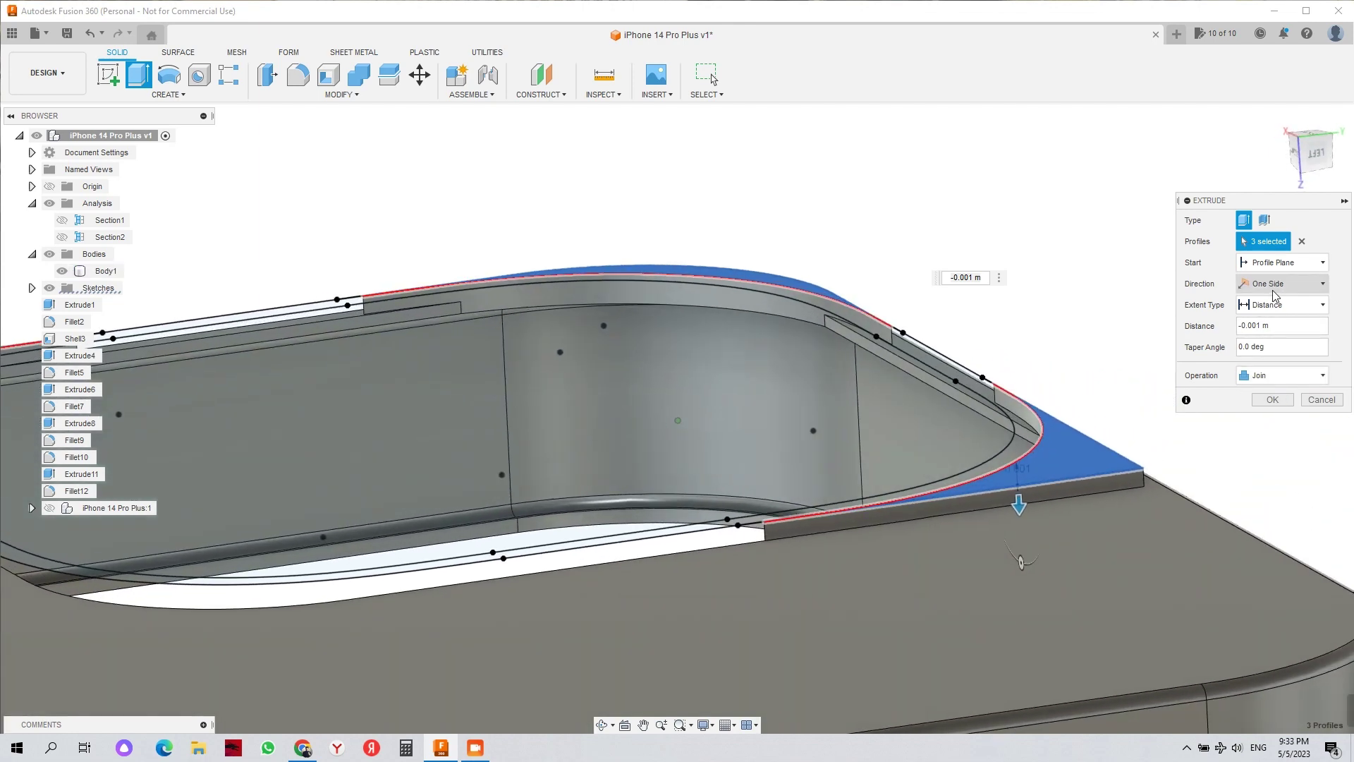
# - Make the corner extrusion two-sided with a Side 2 distance of about 0.001 m and apply it after checking the corner fit
pyautogui.click(1274, 316)
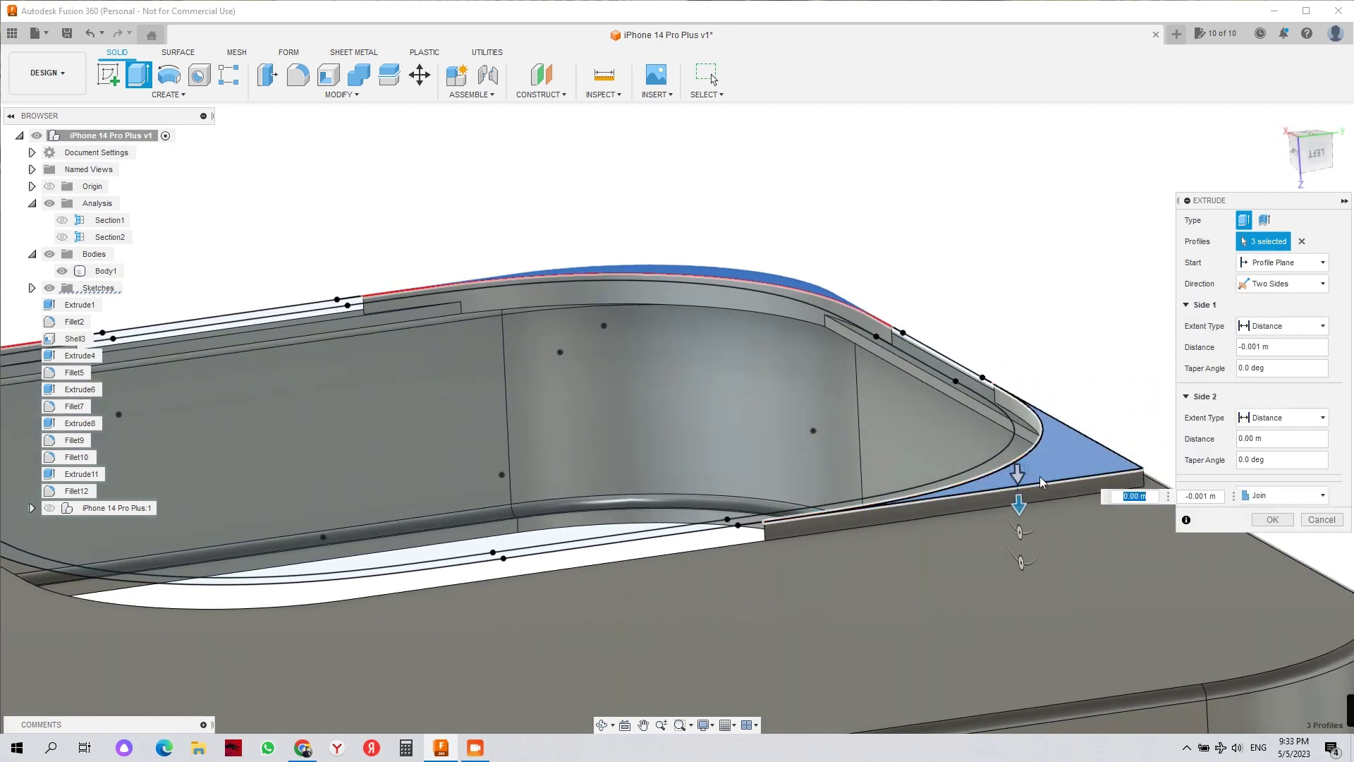
pyautogui.moveTo(1017, 474); pyautogui.dragTo(1019, 500)
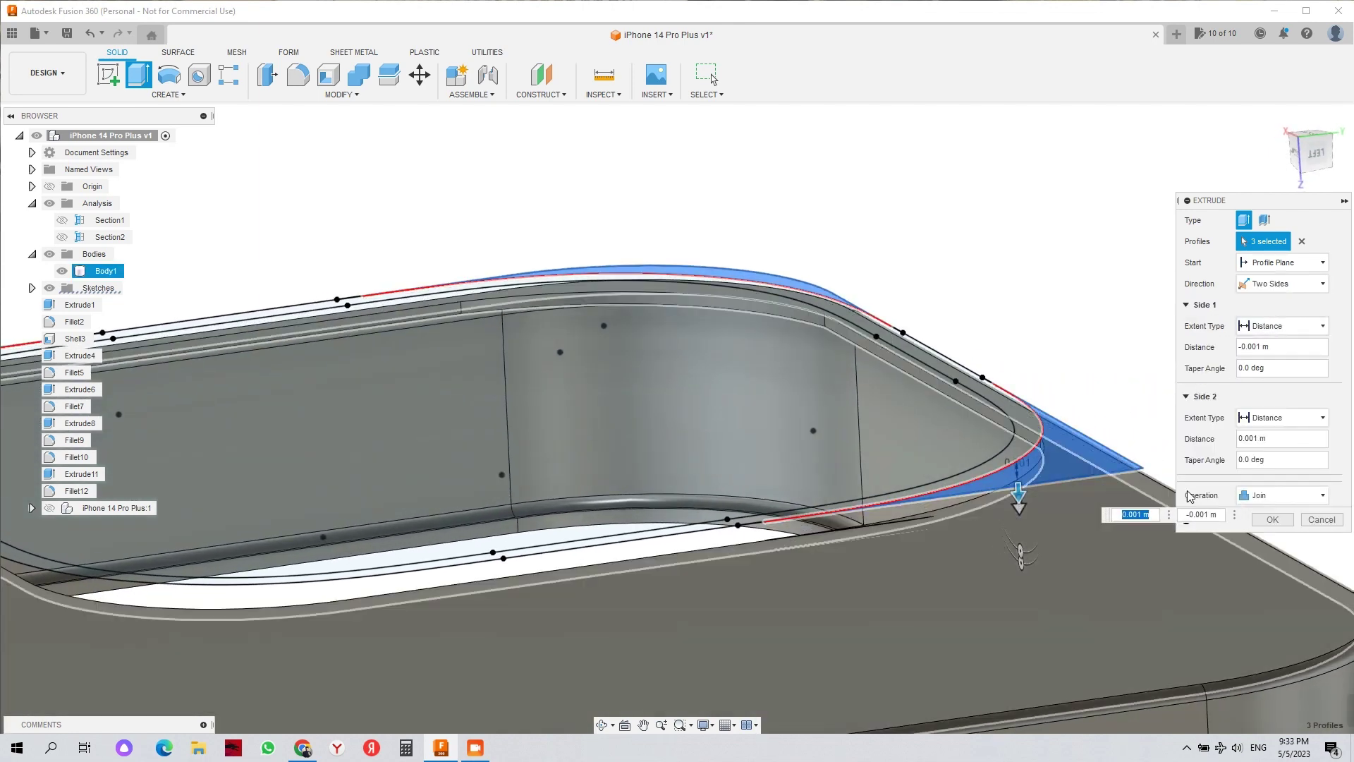
pyautogui.keyDown('shift'); pyautogui.moveTo(1187, 495); pyautogui.dragTo(1168, 524, button='middle'); pyautogui.keyUp('shift')
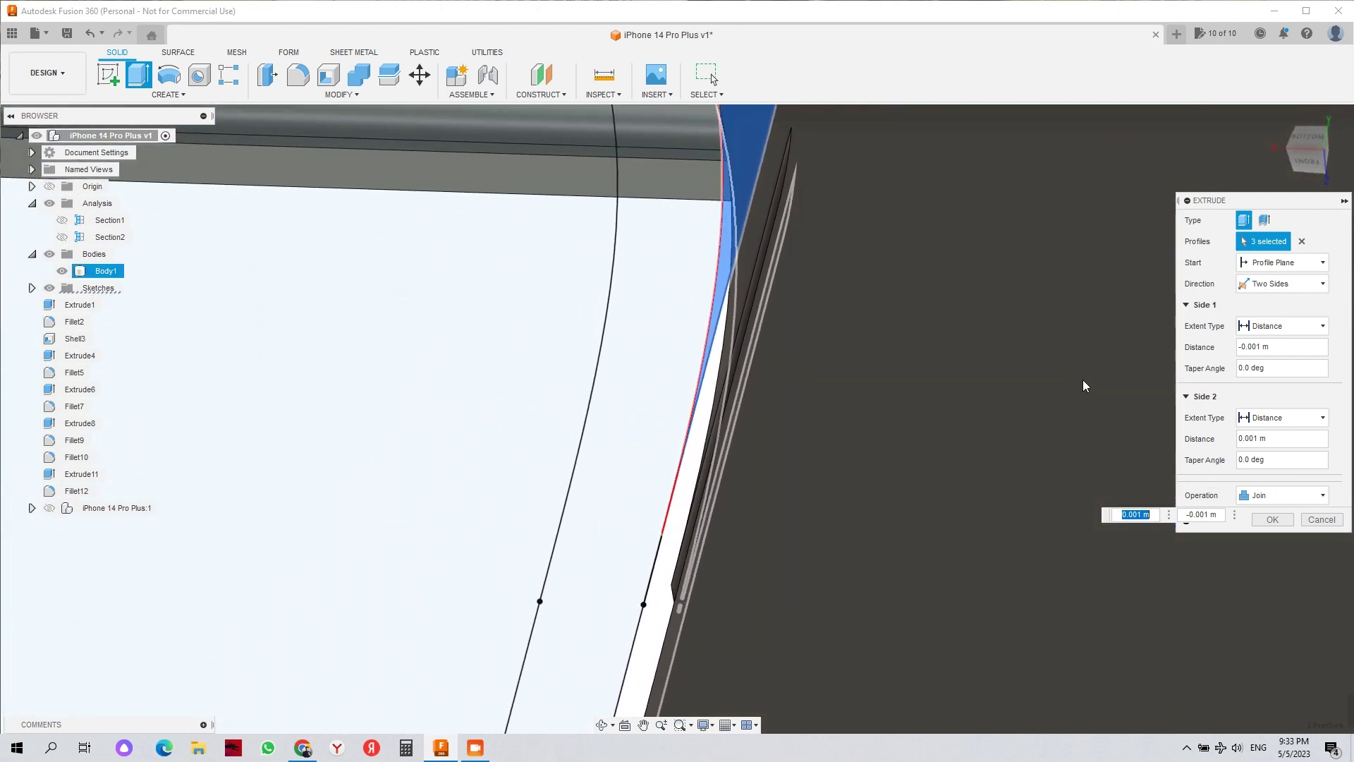
pyautogui.click(1309, 144)
pyautogui.scroll(-3, 853, 390)
pyautogui.moveTo(687, 265); pyautogui.dragTo(602, 661, button='middle')
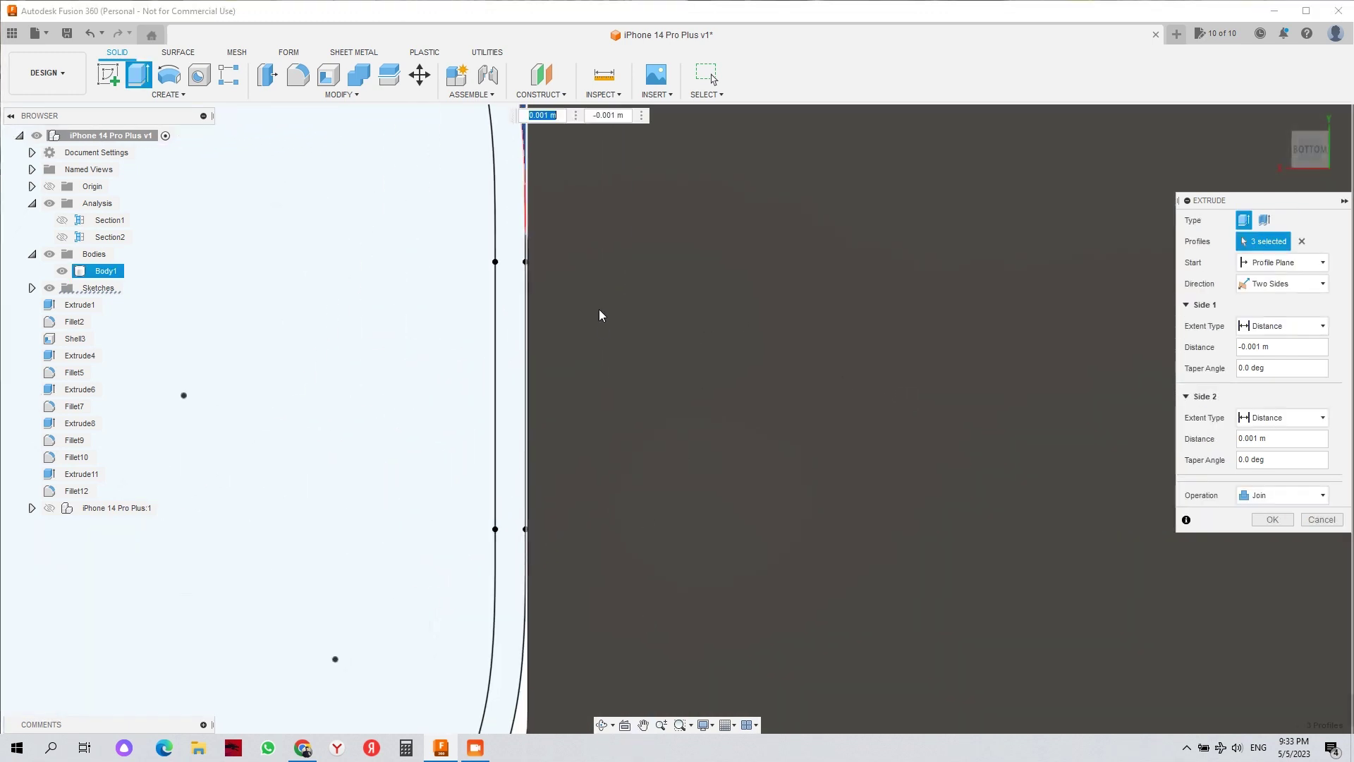
pyautogui.moveTo(598, 314); pyautogui.dragTo(589, 532, button='middle')
pyautogui.scroll(2, 531, 244)
pyautogui.scroll(4, 478, 409)
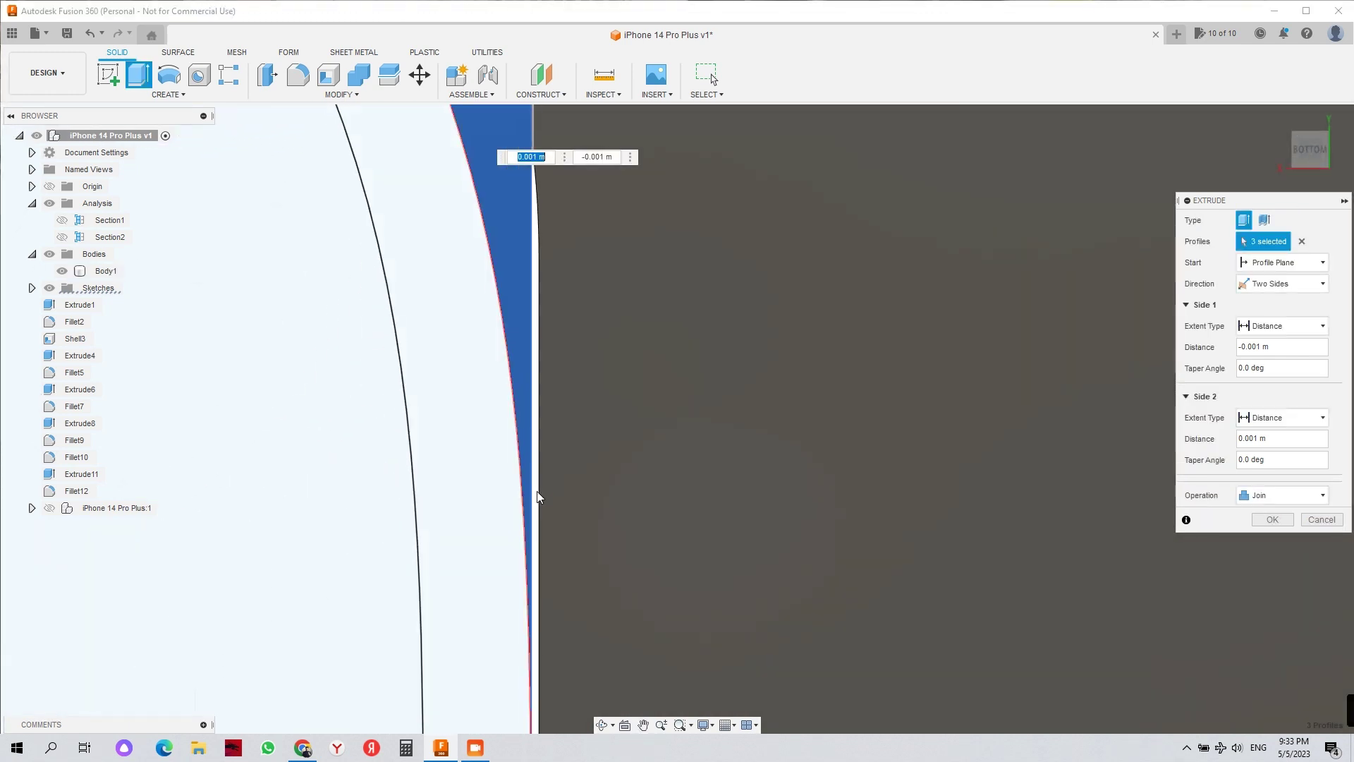
pyautogui.scroll(-5, 537, 498)
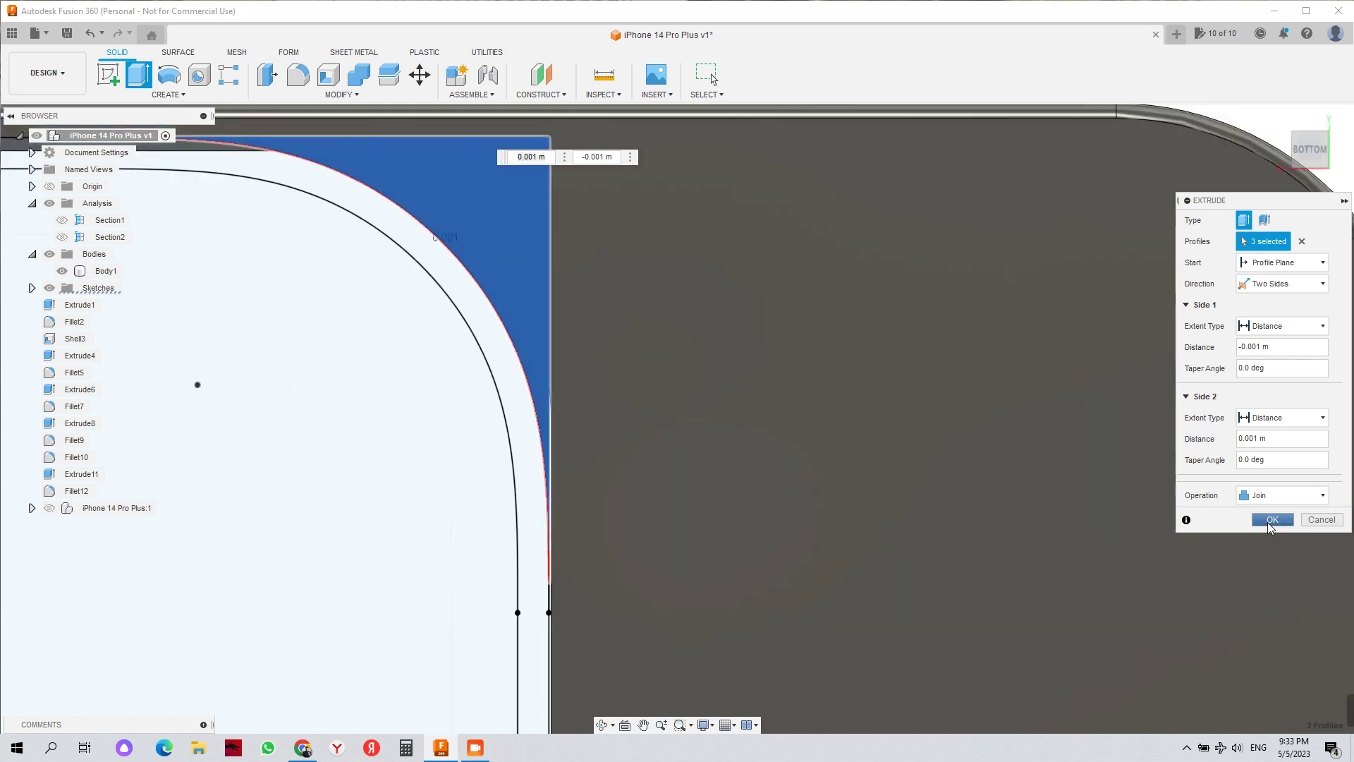
pyautogui.click(1272, 521)
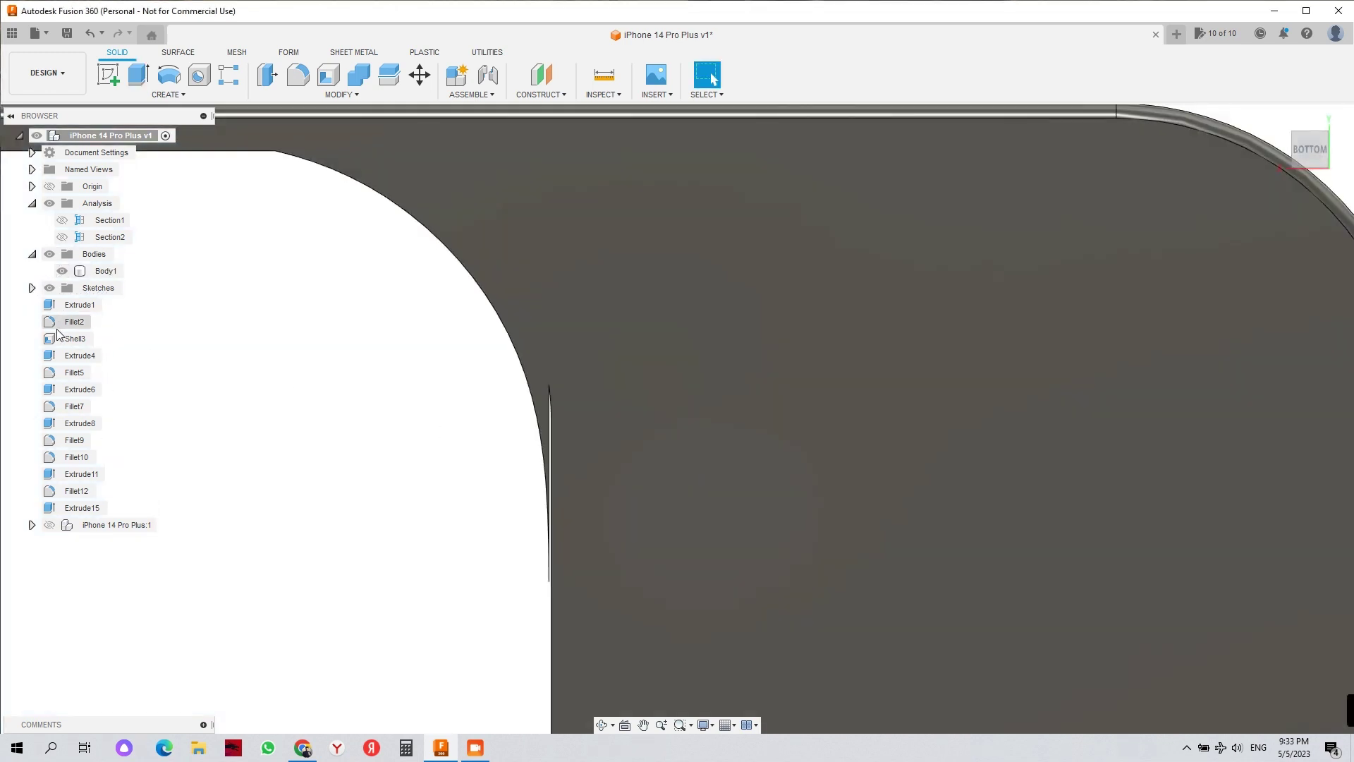
# - Expand the list of sketches and show Sketch7, which holds the camera outlines
pyautogui.click(31, 288)
pyautogui.scroll(3, 406, 526)
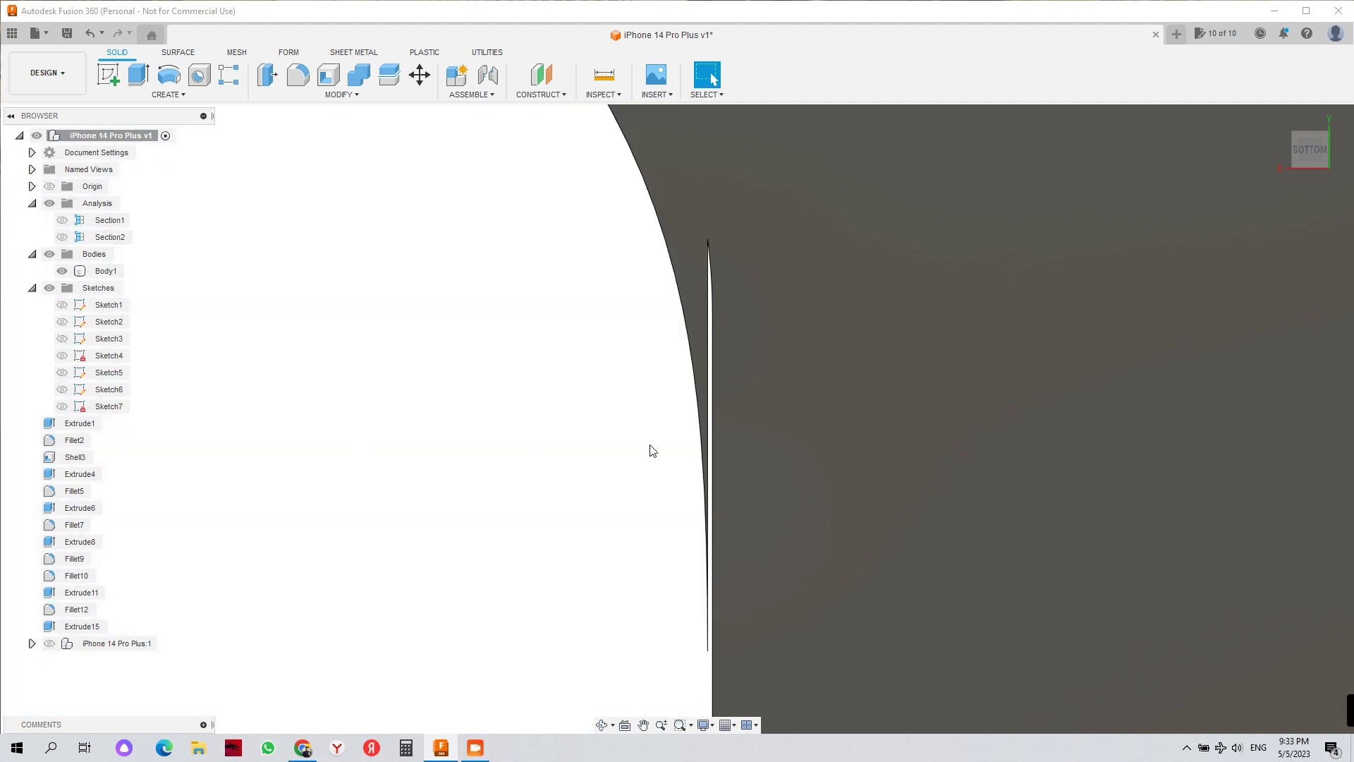
pyautogui.click(742, 385)
pyautogui.click(63, 407)
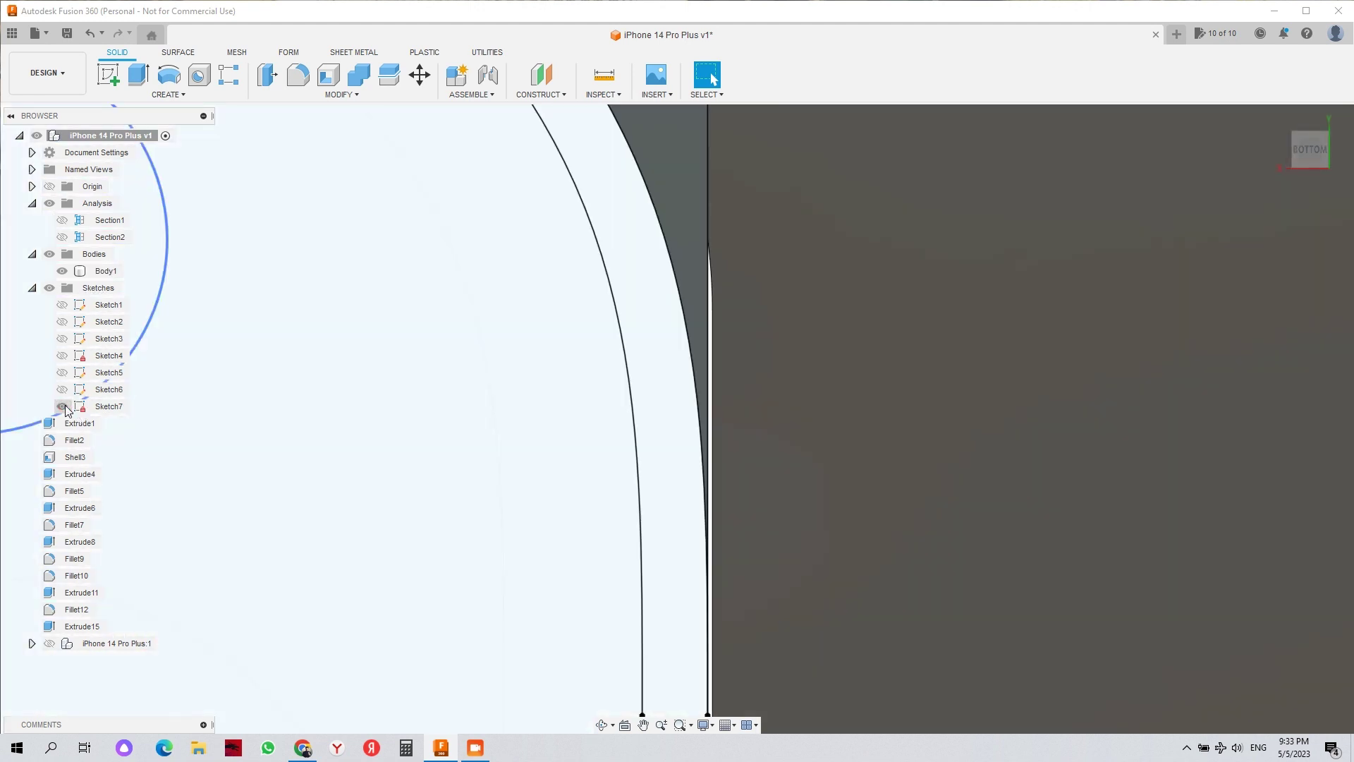
# - Examine how the filled corners and straight edges of the camera opening line up with the outer sketch outline
pyautogui.click(712, 382)
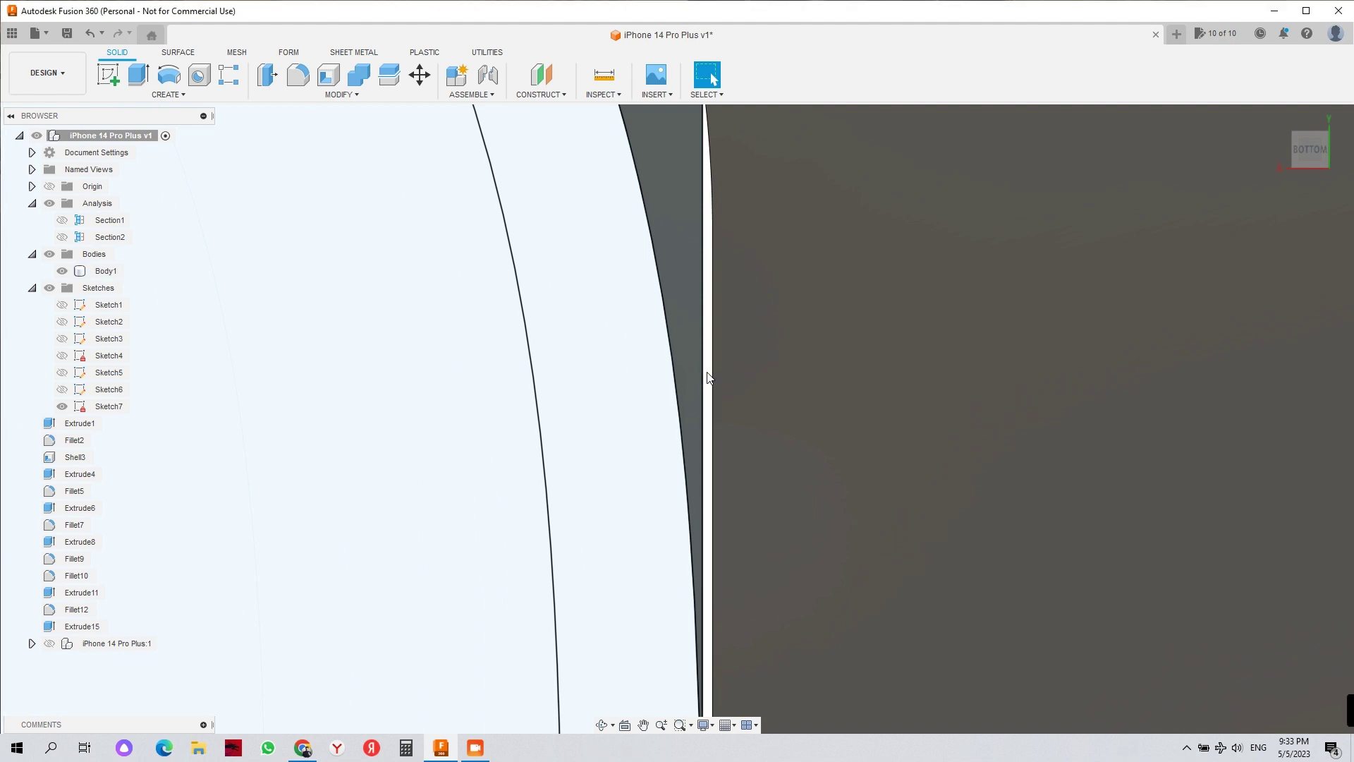
pyautogui.scroll(-3, 708, 415)
pyautogui.scroll(-2, 708, 415)
pyautogui.scroll(2, 737, 463)
pyautogui.moveTo(740, 430); pyautogui.dragTo(777, 240, button='middle')
pyautogui.scroll(2, 759, 350)
pyautogui.scroll(-3, 716, 381)
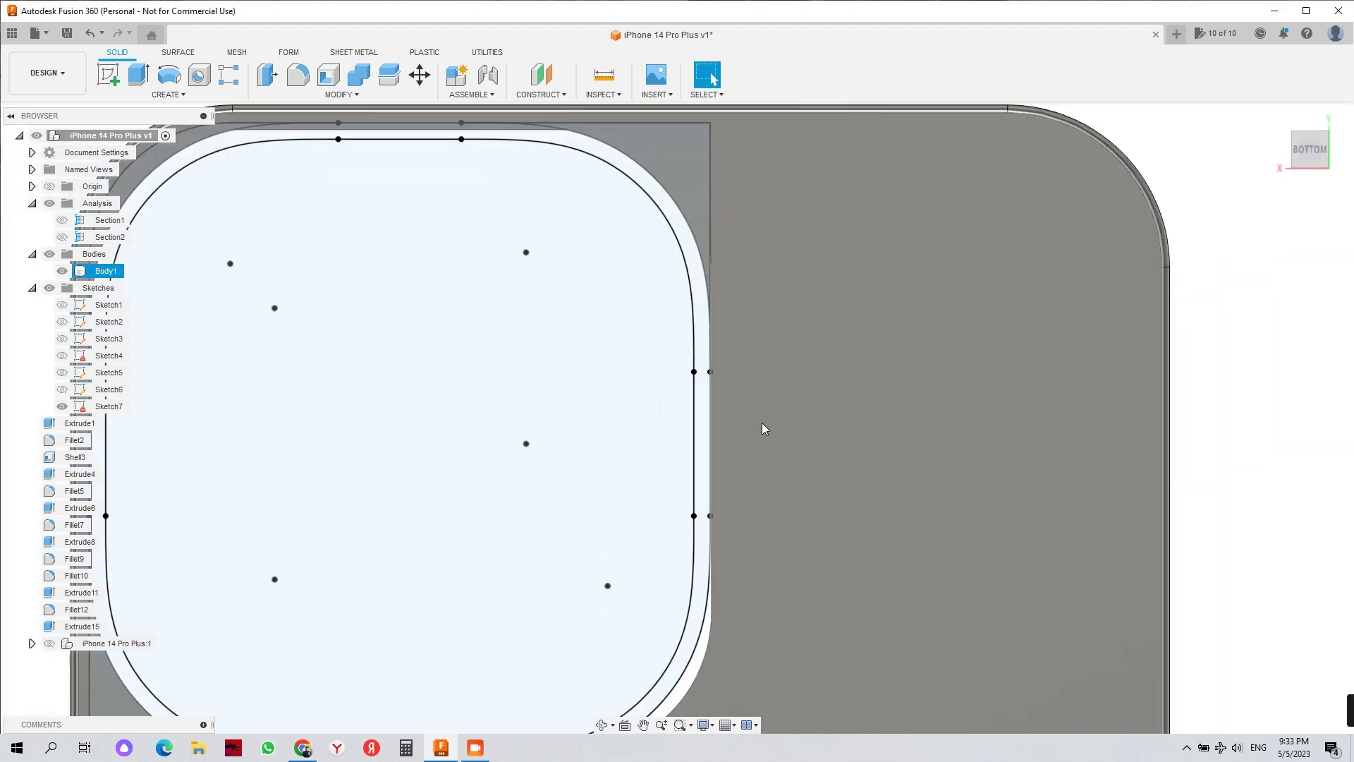
pyautogui.scroll(5, 739, 481)
pyautogui.moveTo(729, 459); pyautogui.dragTo(758, 318, button='middle')
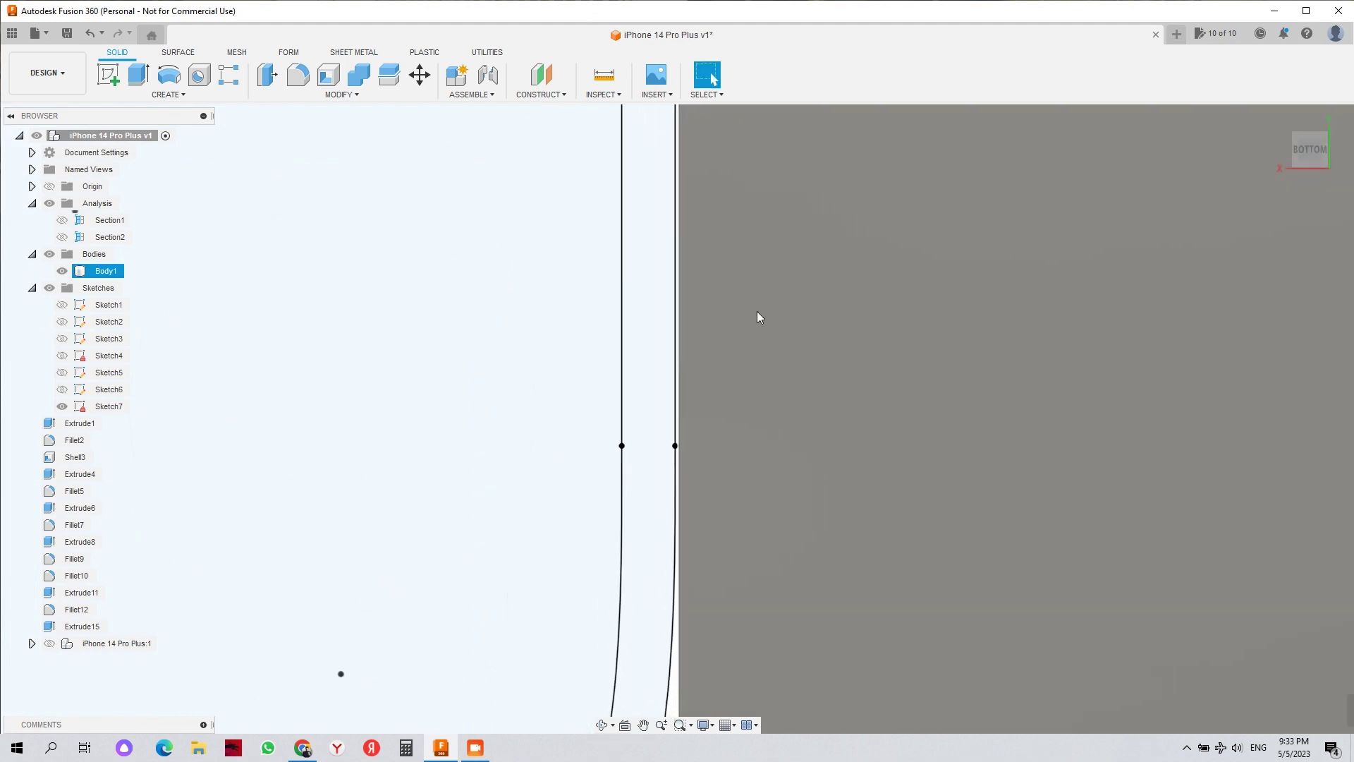
pyautogui.scroll(-5, 731, 405)
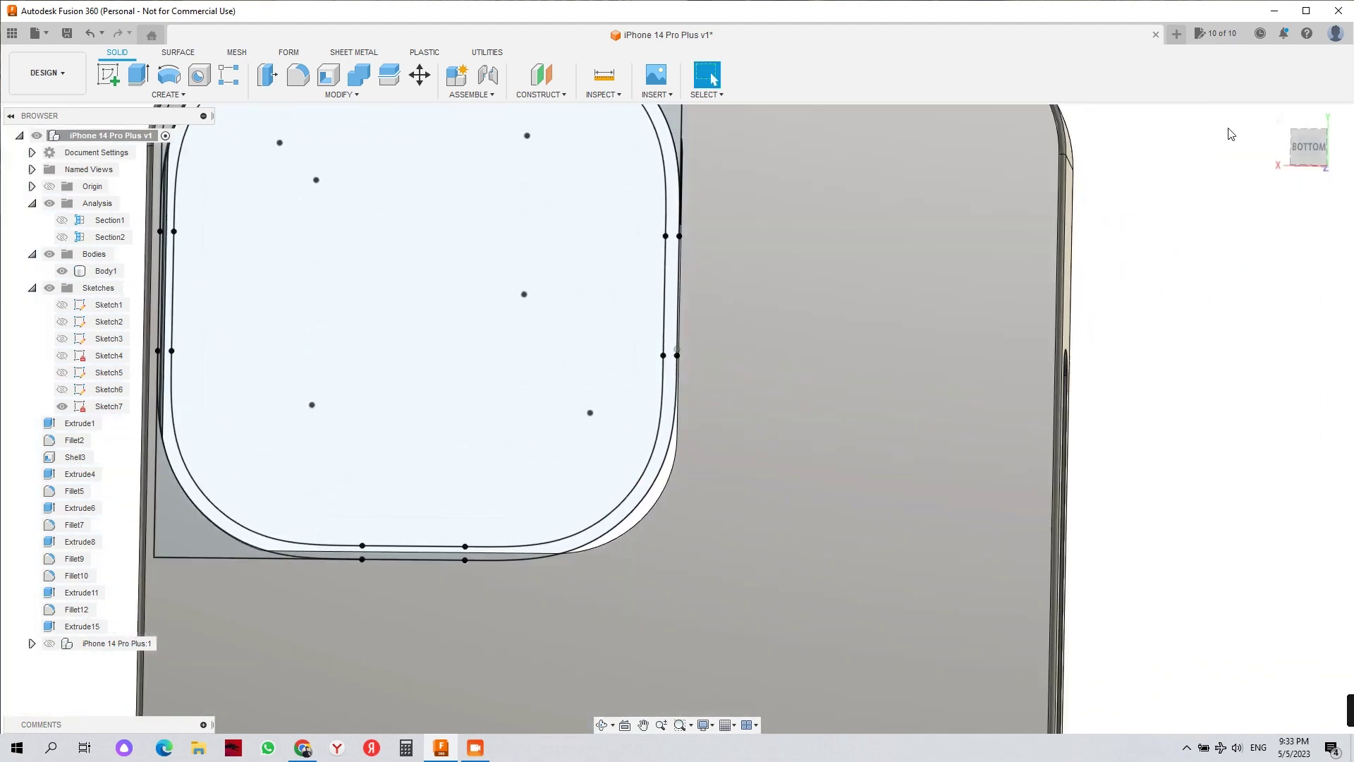
pyautogui.click(1309, 148)
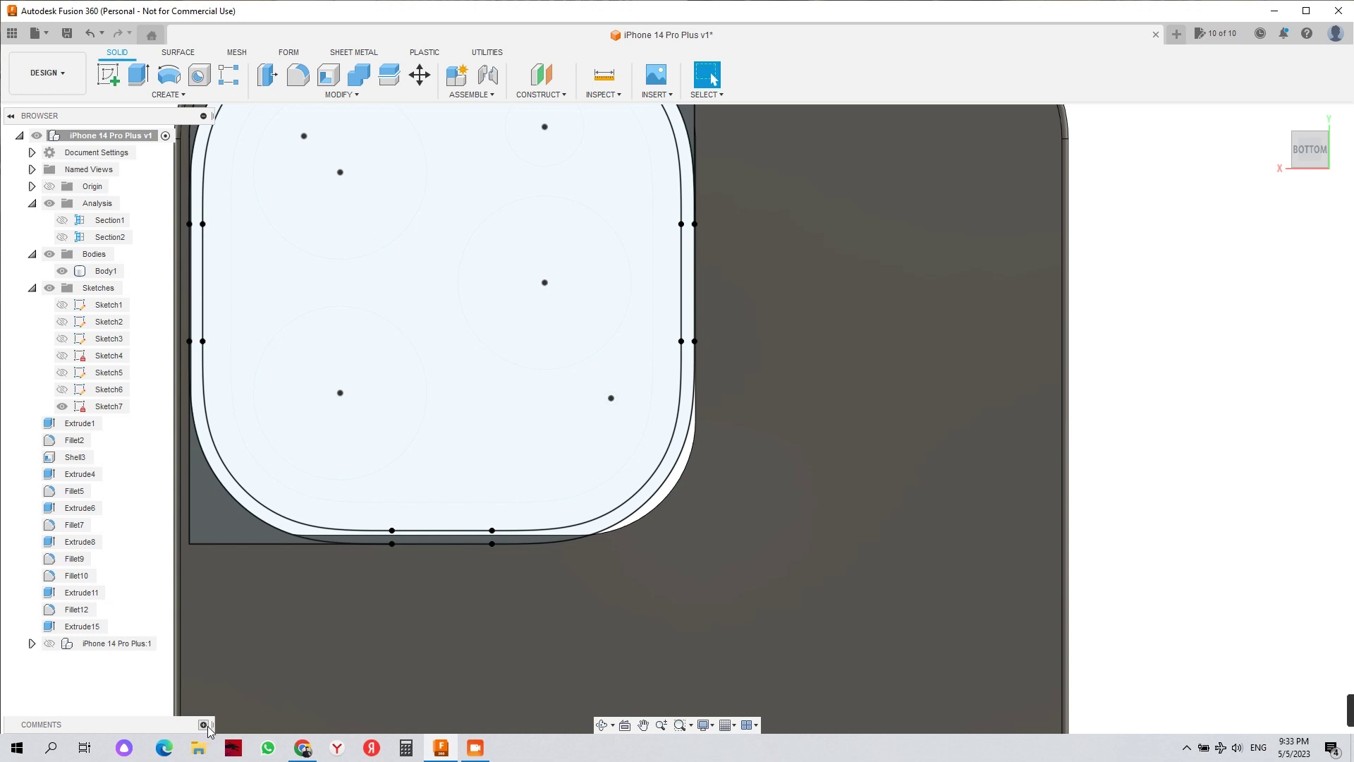
pyautogui.click(206, 725)
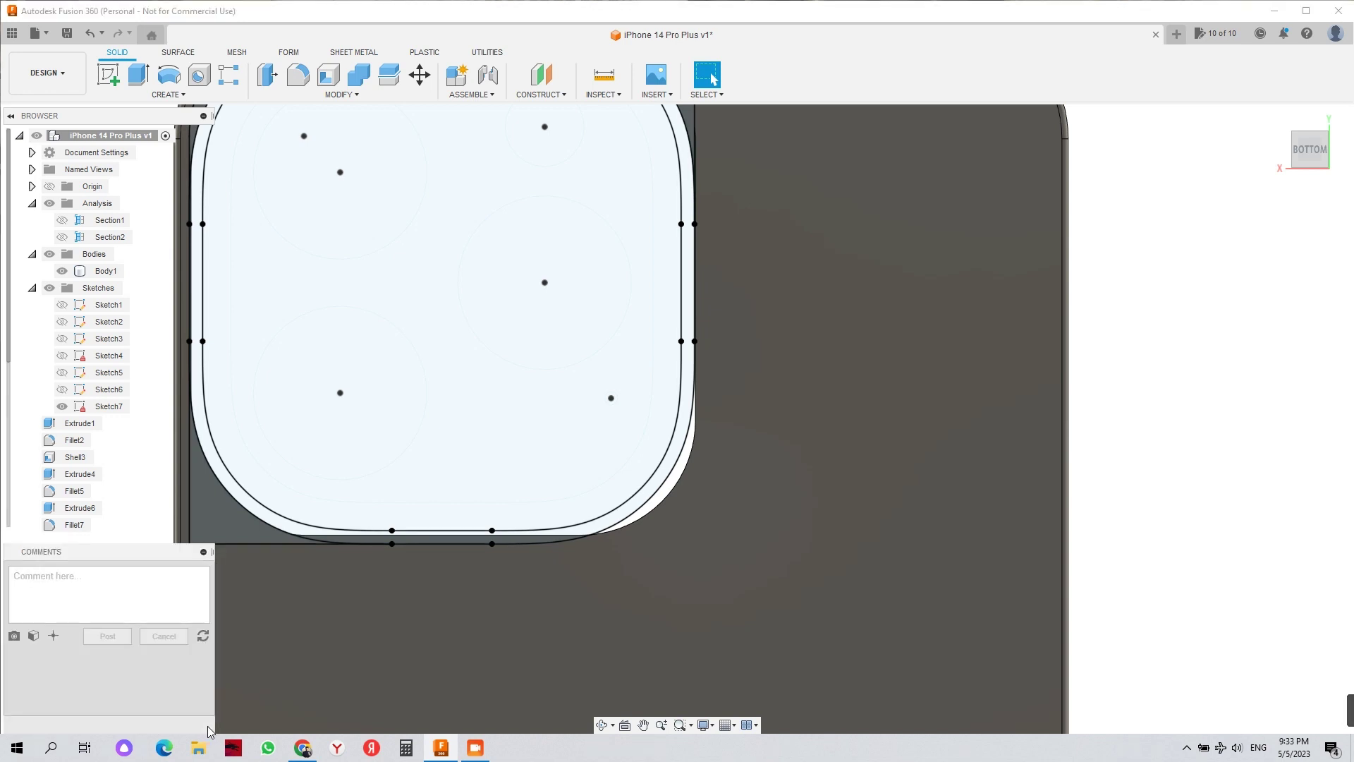
pyautogui.click(202, 554)
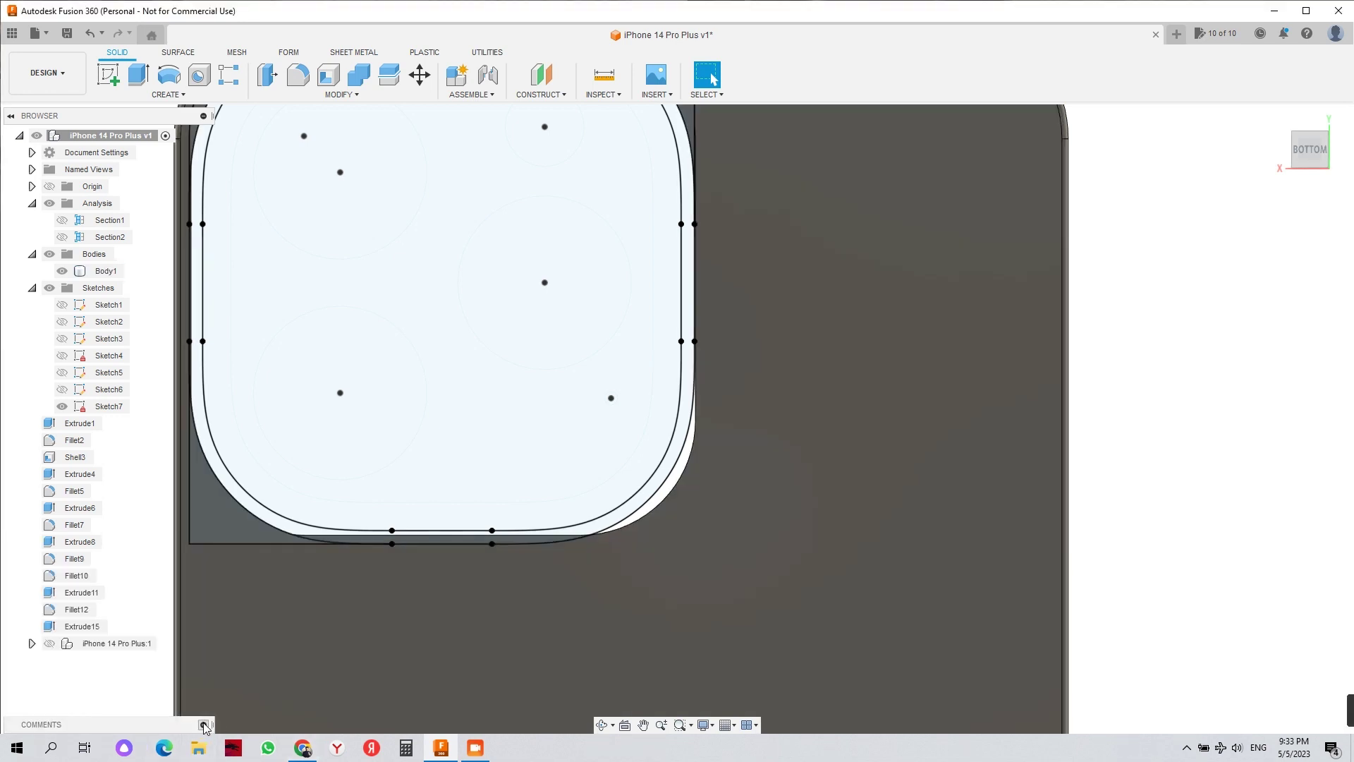
pyautogui.moveTo(211, 725); pyautogui.dragTo(170, 724)
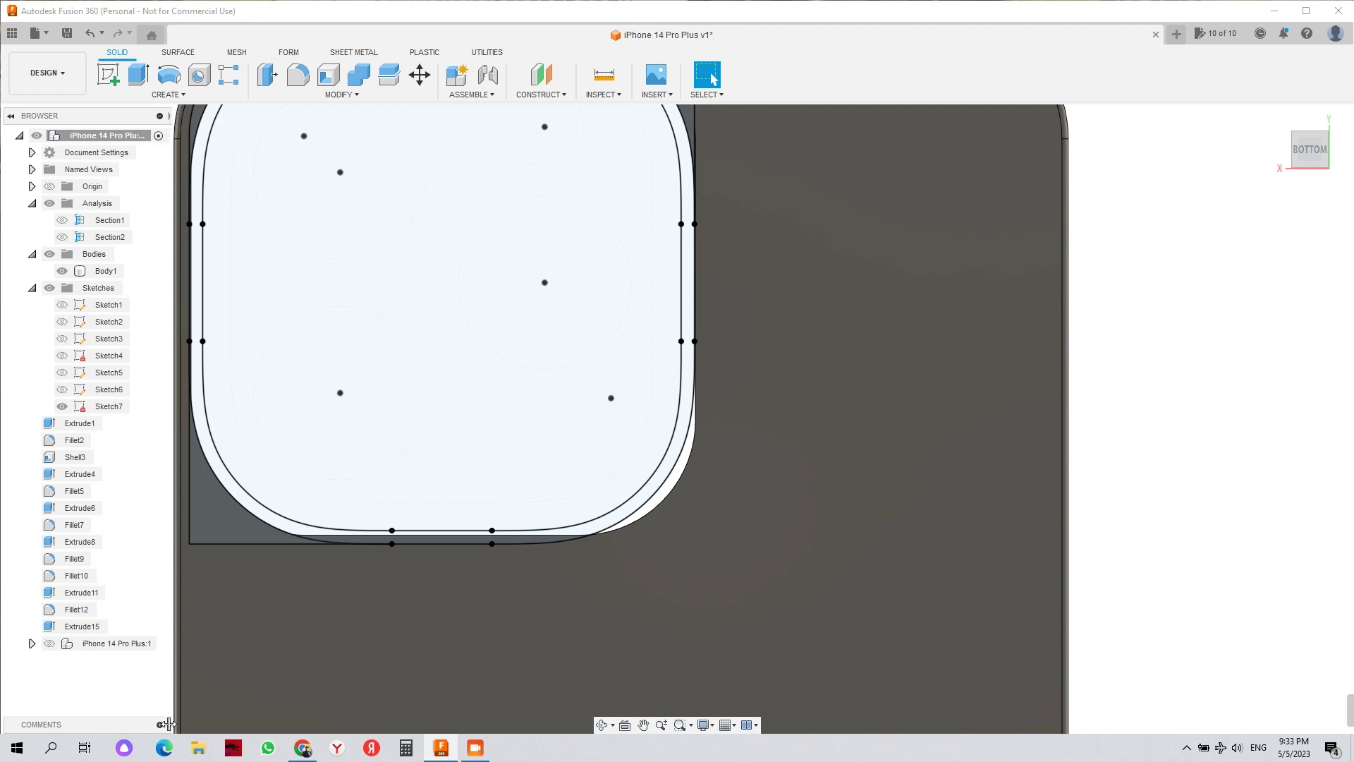
# - Open Sketch7, which holds the camera outlines, for editing
pyautogui.click(374, 686)
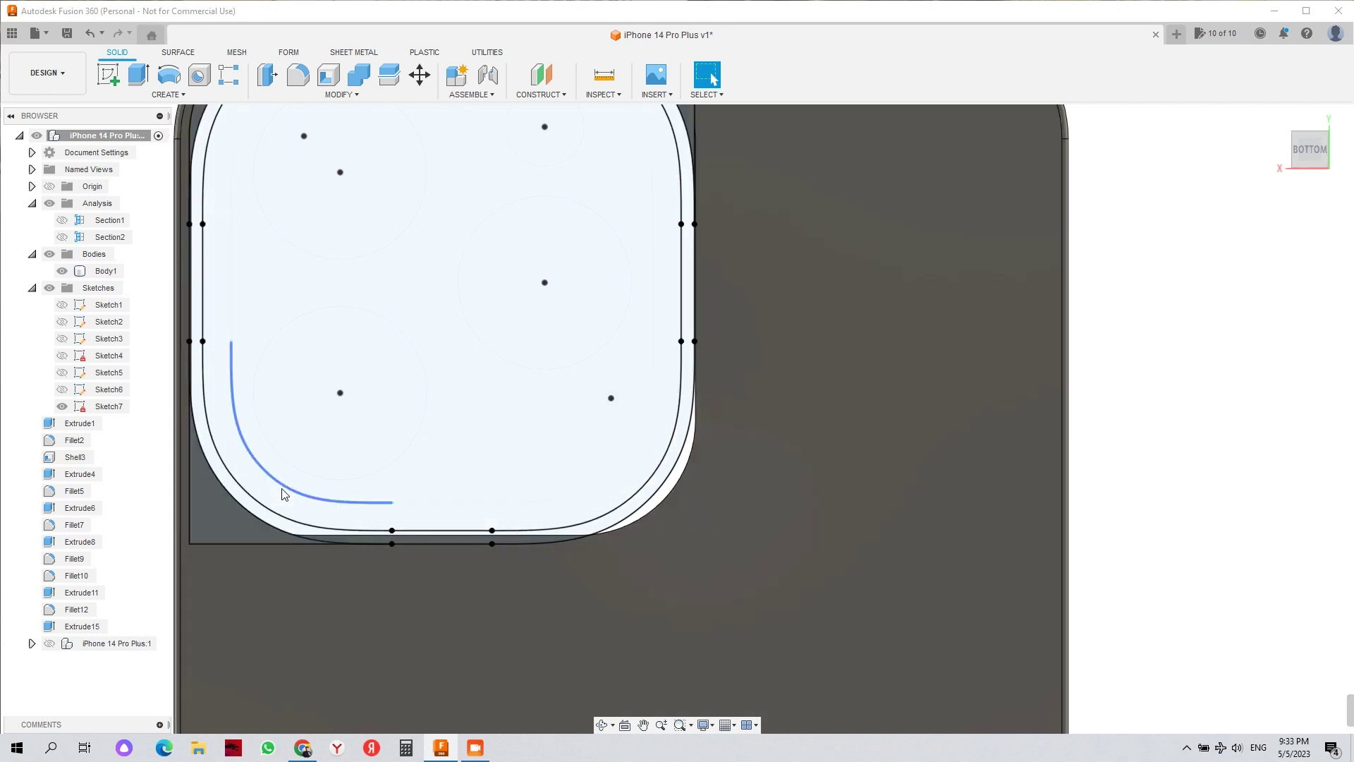
pyautogui.moveTo(387, 462); pyautogui.dragTo(387, 544, button='middle')
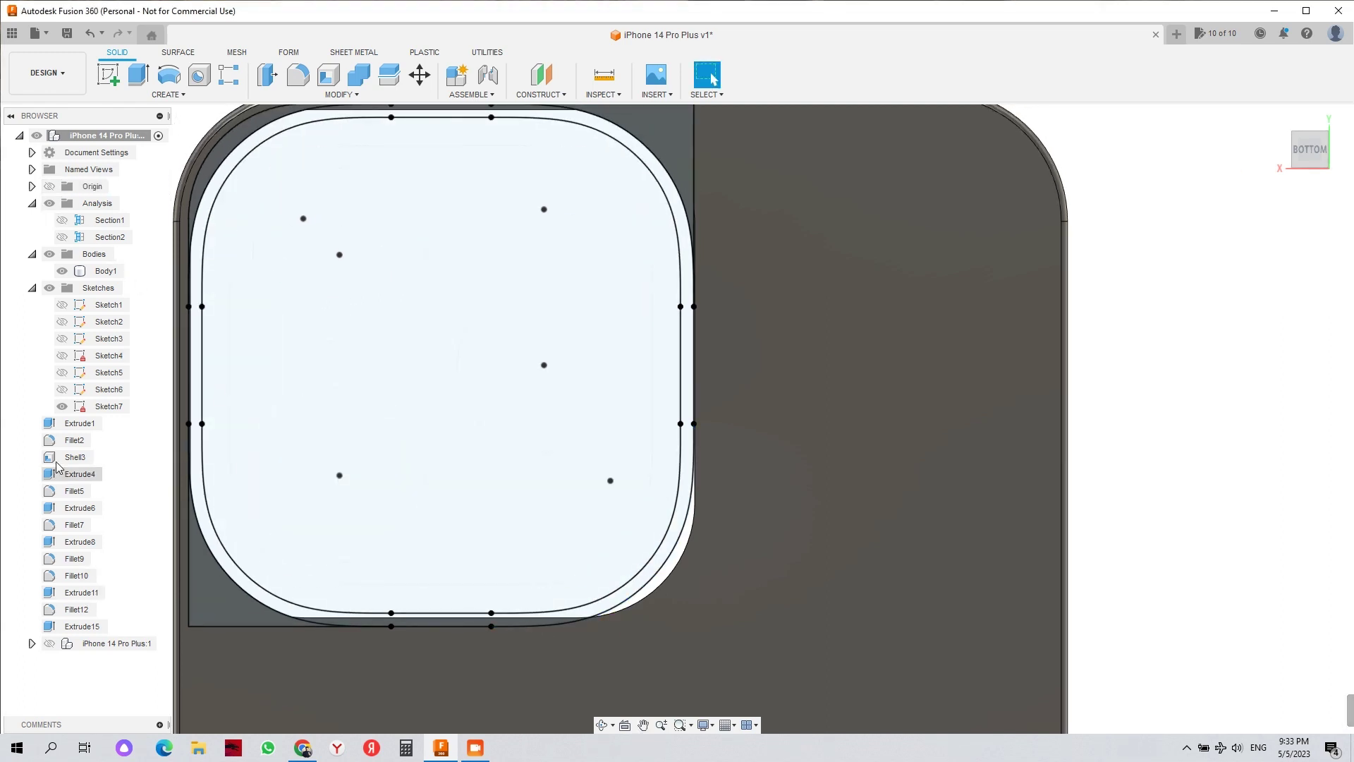
pyautogui.rightClick(104, 414)
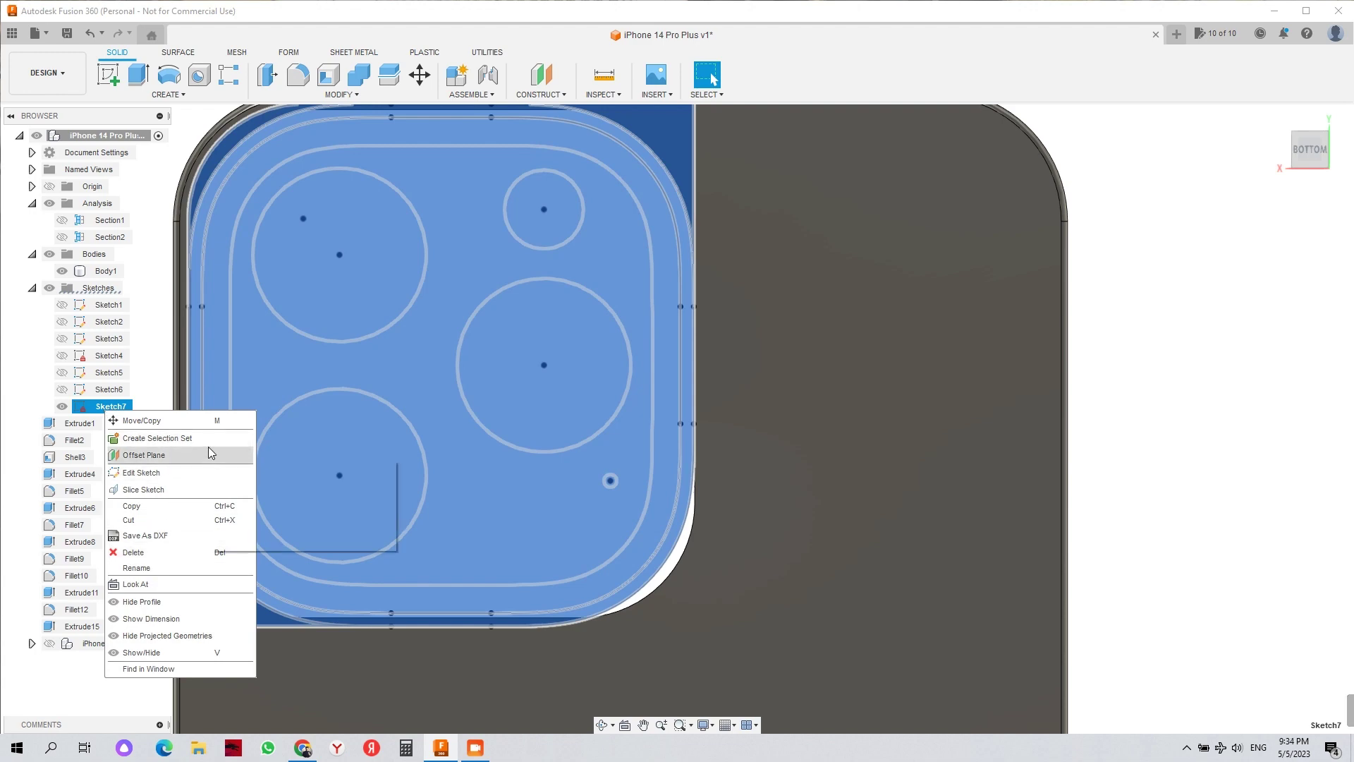
pyautogui.click(209, 472)
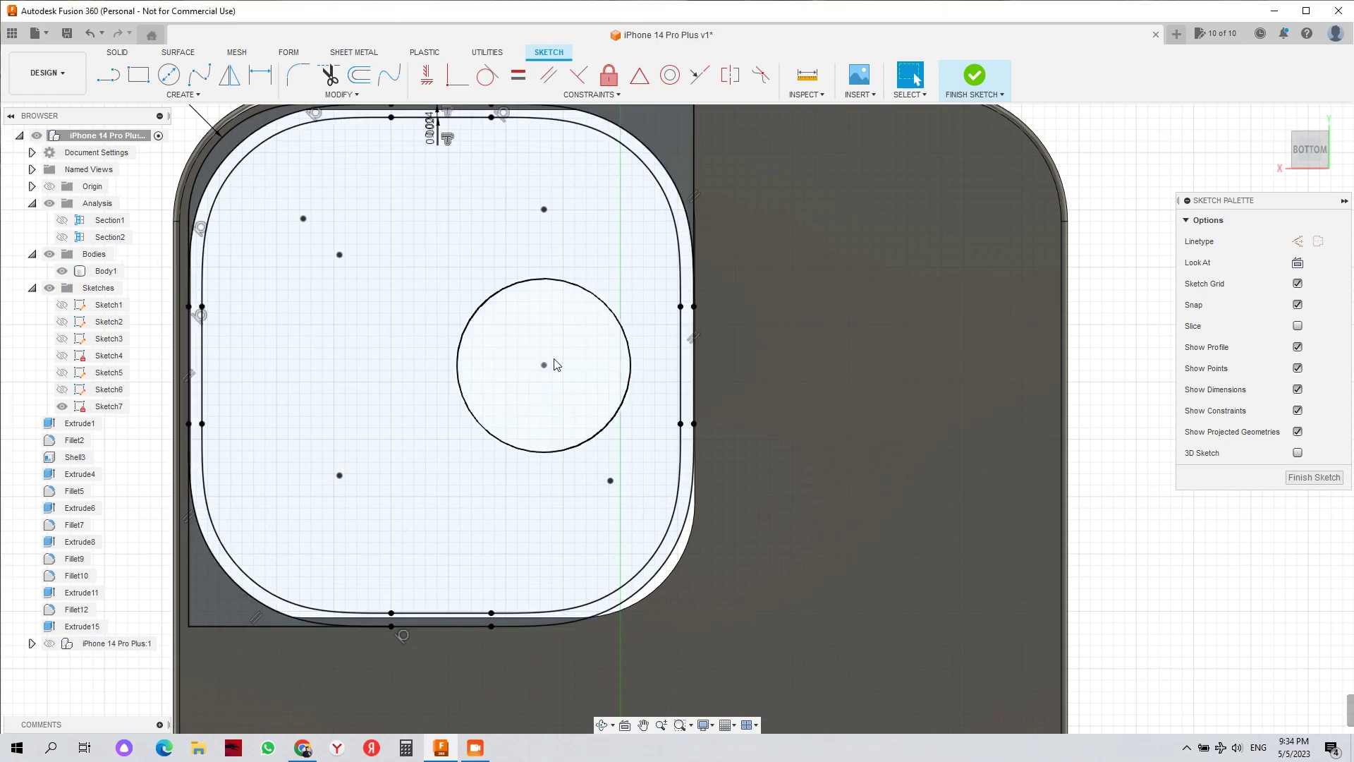
# - Draw two connected lines from the outer outline's lower edge around the open corner to the upper rectangle corner, and finish the sketch
pyautogui.scroll(3, 698, 329)
pyautogui.scroll(3, 708, 246)
pyautogui.scroll(-6, 700, 256)
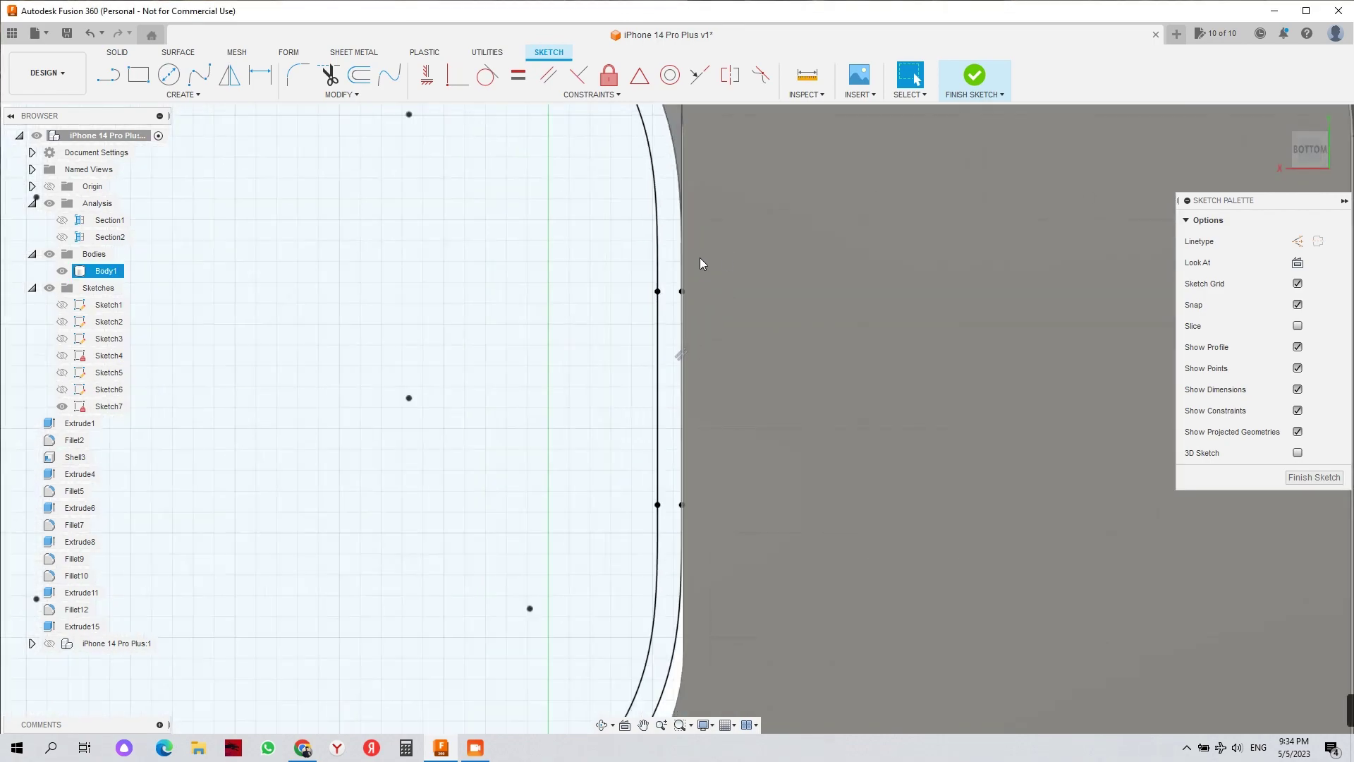
pyautogui.moveTo(690, 277); pyautogui.dragTo(646, 454, button='middle')
pyautogui.scroll(-2, 646, 453)
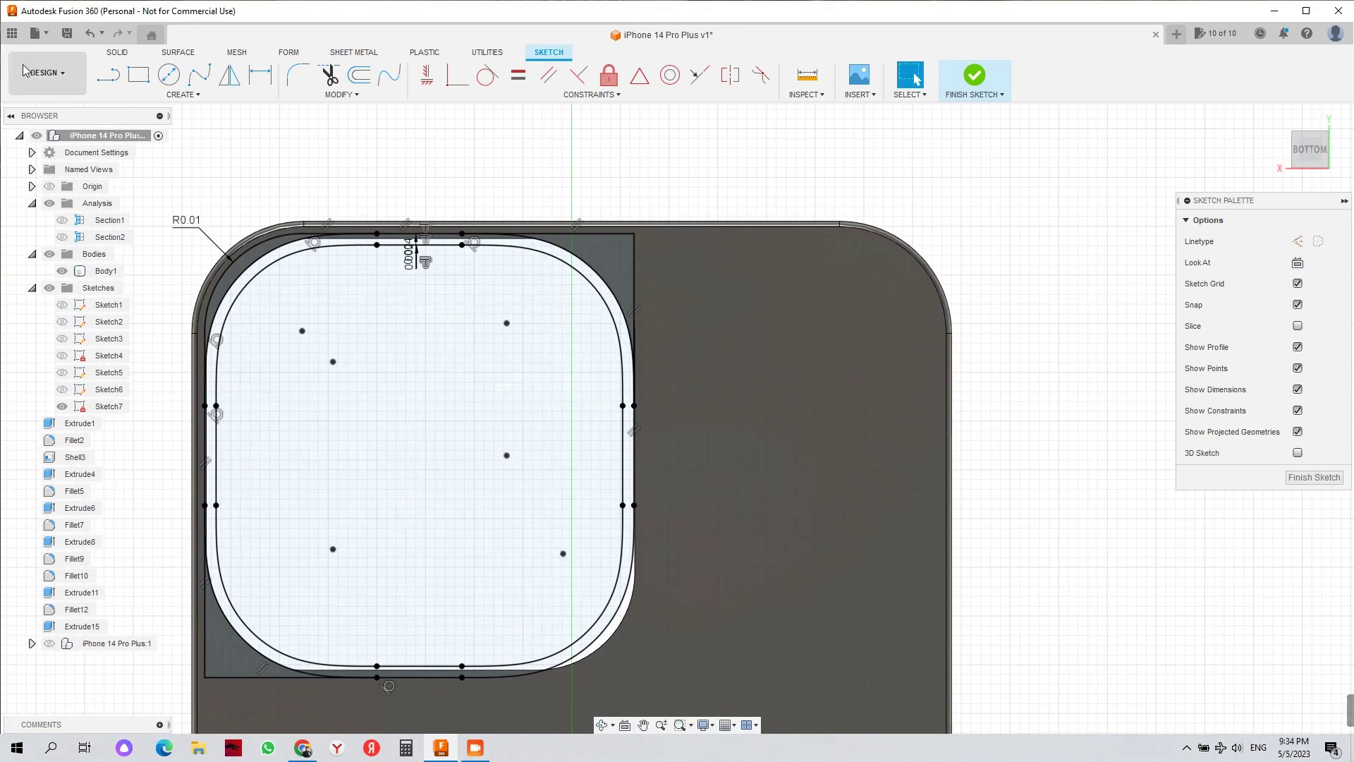
pyautogui.click(462, 678)
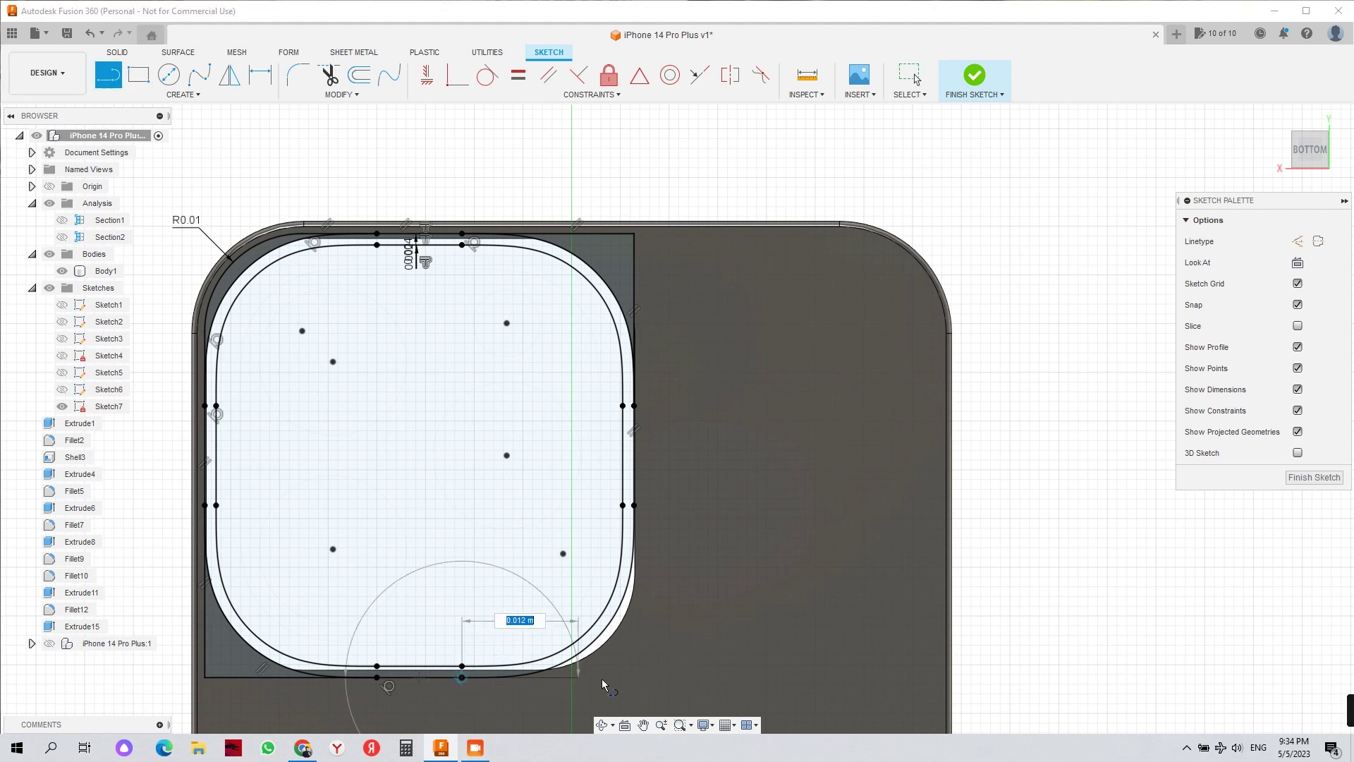
pyautogui.click(646, 678)
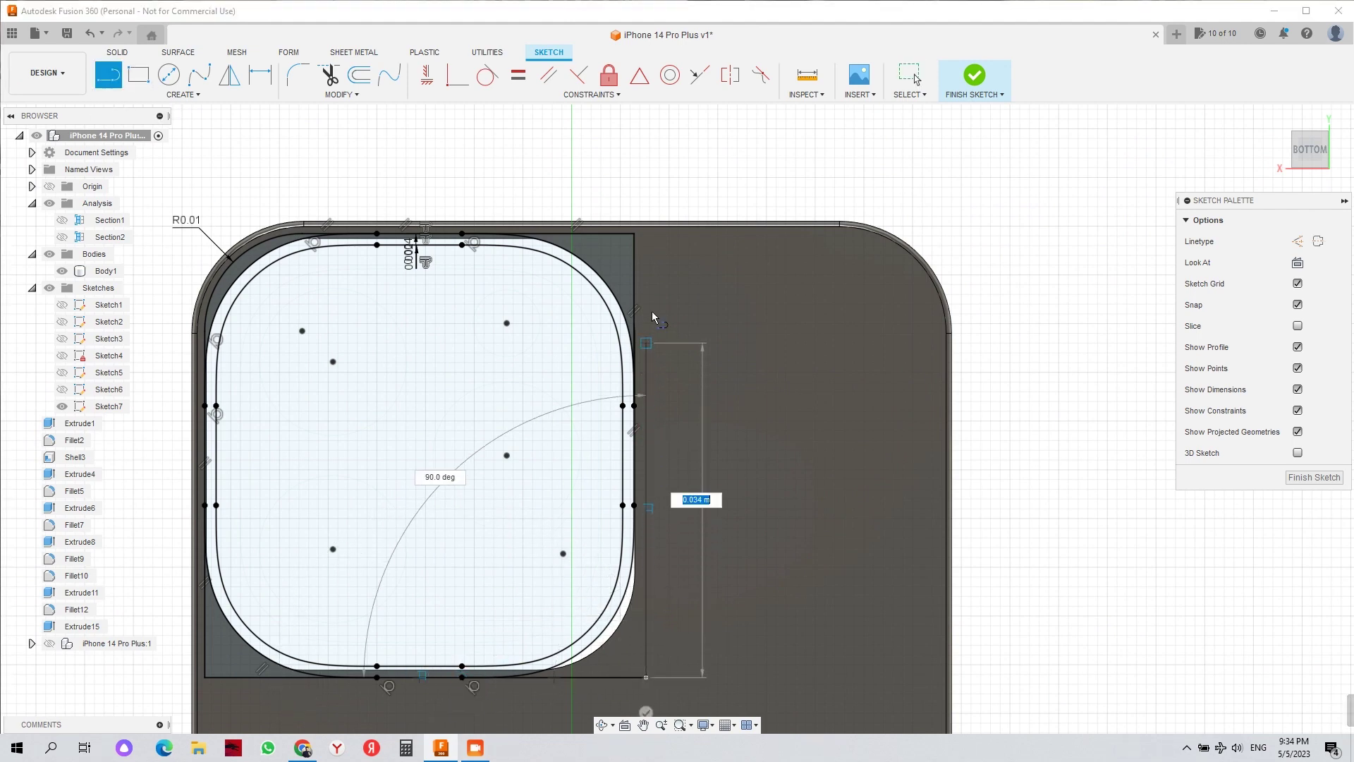
pyautogui.click(632, 237)
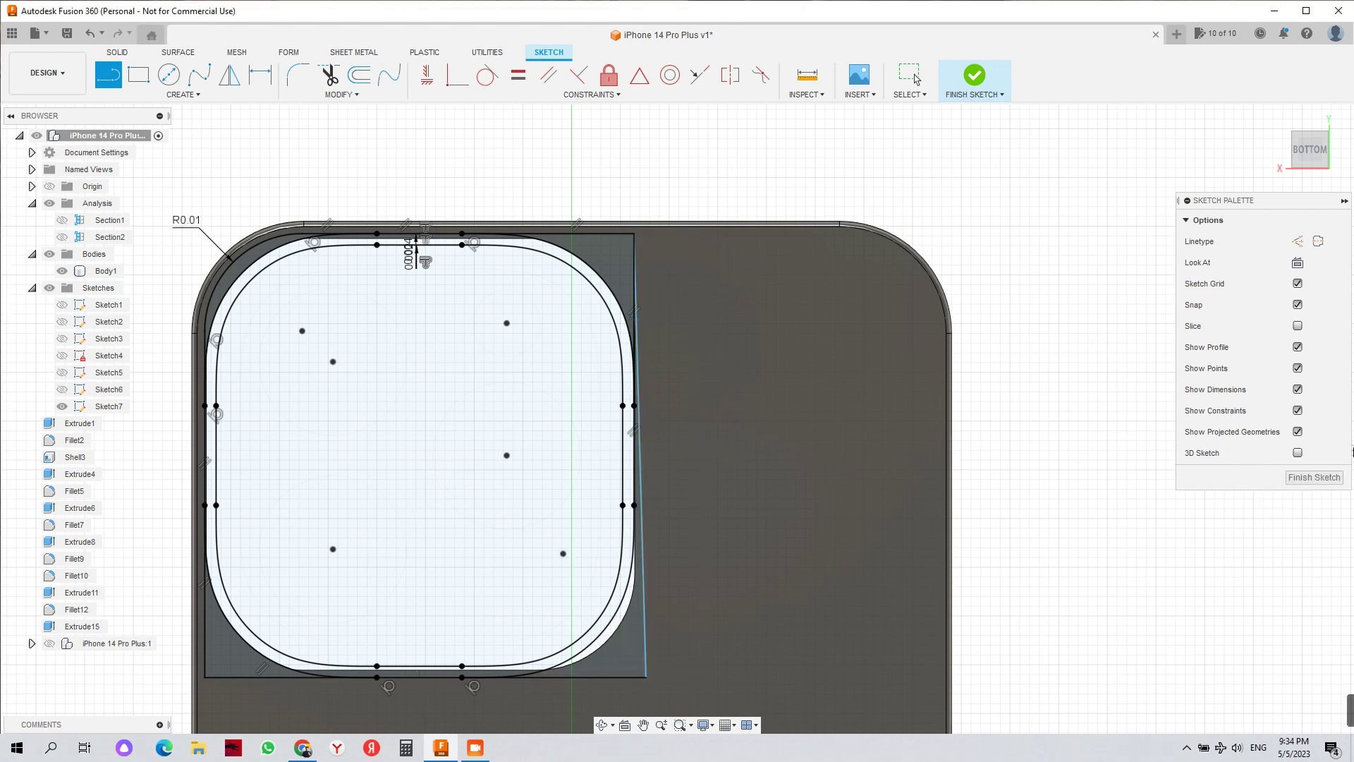
pyautogui.click(1314, 478)
# - Start an extrusion of the new corner profile beside the camera opening with a distance of about -0.001 m
pyautogui.click(631, 638)
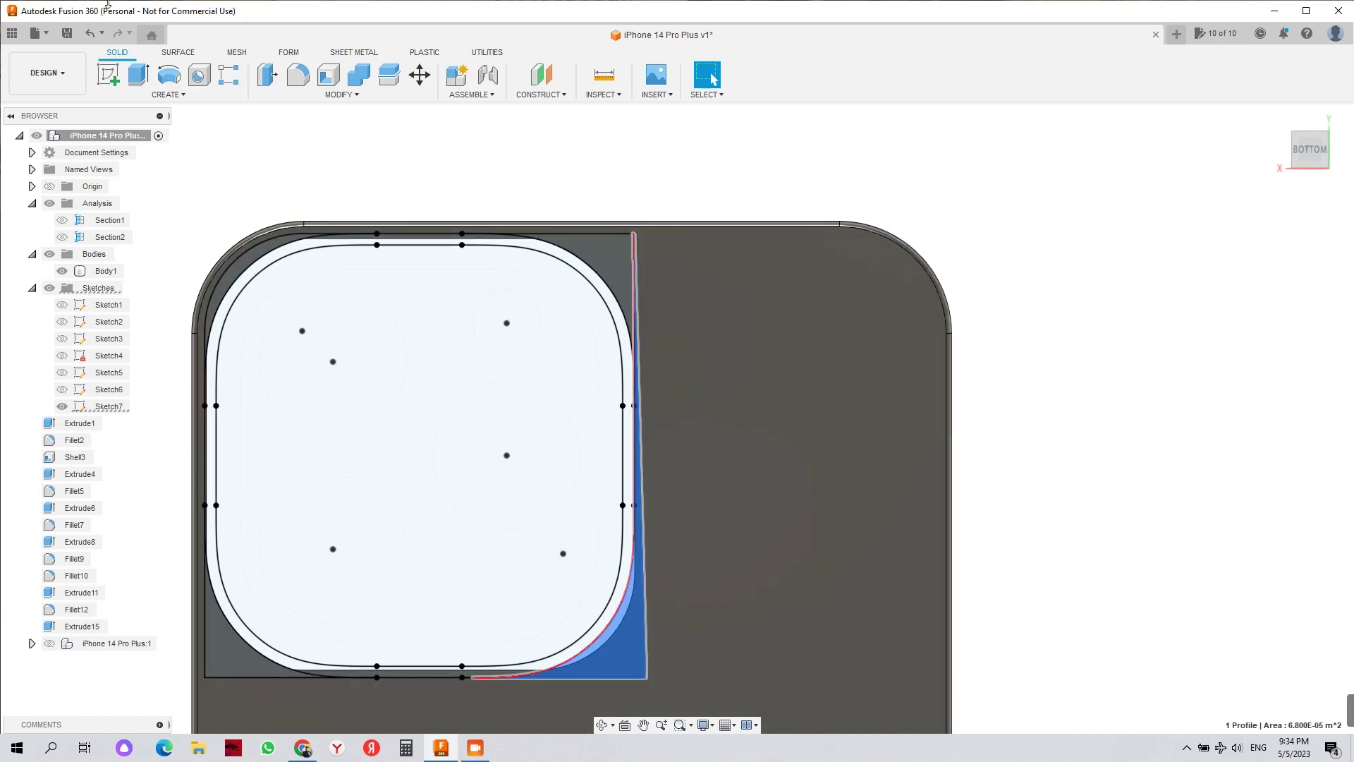
pyautogui.click(138, 73)
pyautogui.scroll(8, 704, 353)
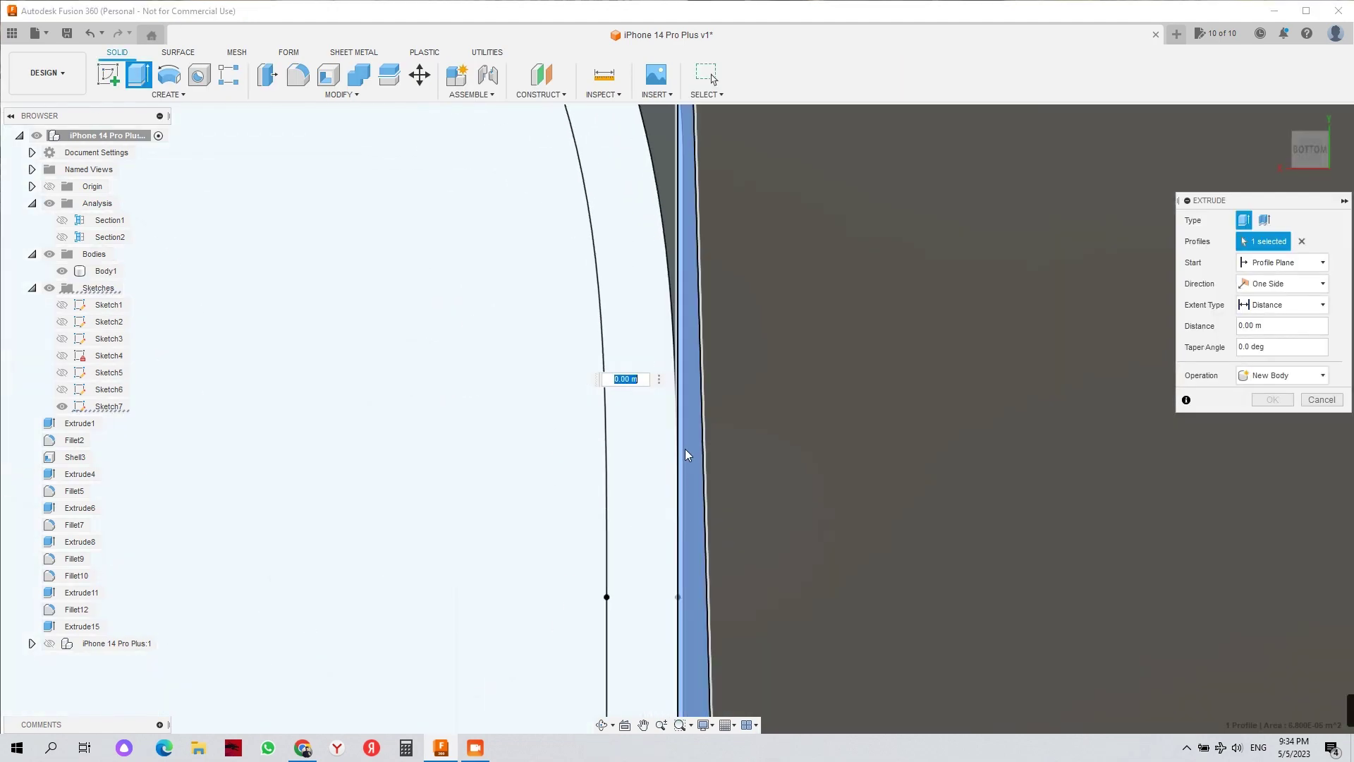
pyautogui.scroll(-10, 692, 498)
pyautogui.keyDown('shift'); pyautogui.moveTo(698, 476); pyautogui.dragTo(1118, 423, button='middle'); pyautogui.keyUp('shift')
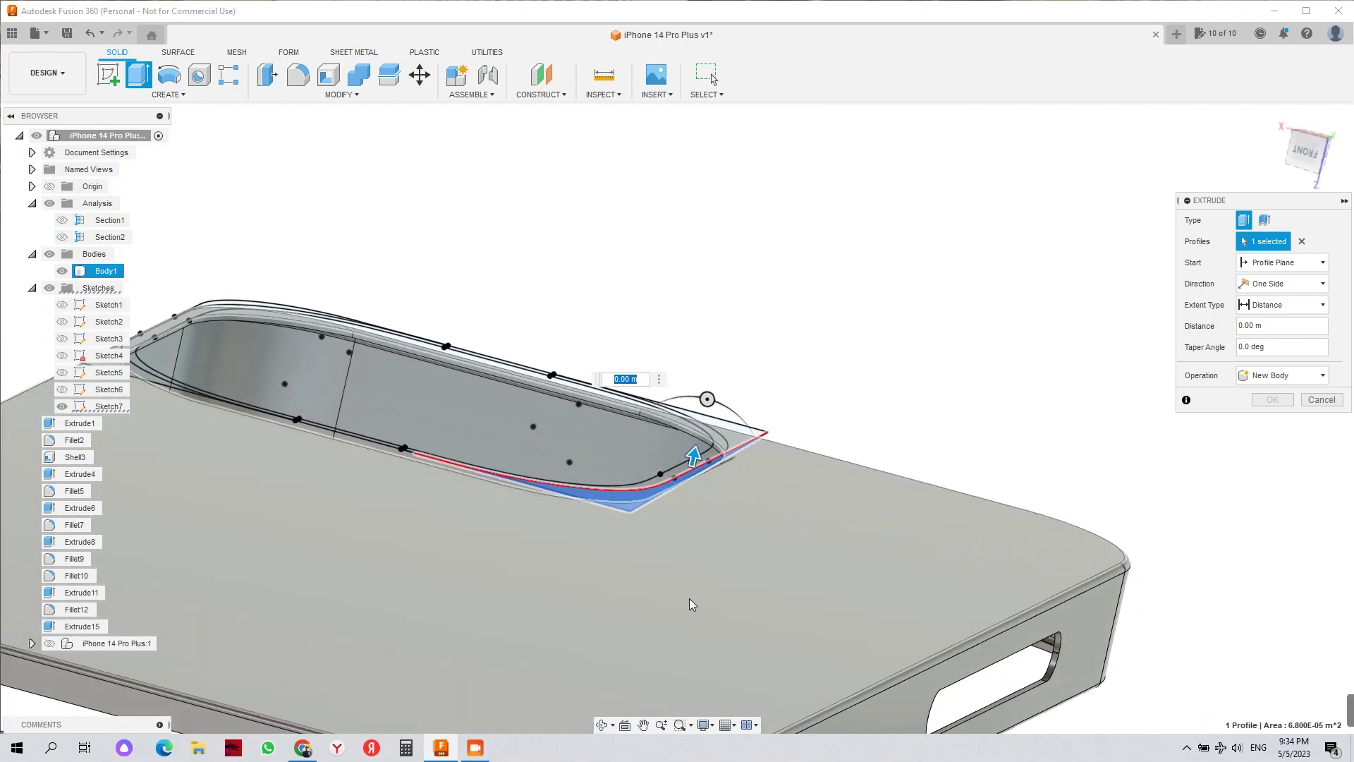
pyautogui.keyDown('shift'); pyautogui.moveTo(750, 569); pyautogui.dragTo(774, 512, button='middle'); pyautogui.keyUp('shift')
pyautogui.moveTo(684, 481); pyautogui.dragTo(688, 509)
pyautogui.keyDown('shift'); pyautogui.moveTo(831, 471); pyautogui.dragTo(1230, 289, button='middle'); pyautogui.keyUp('shift')
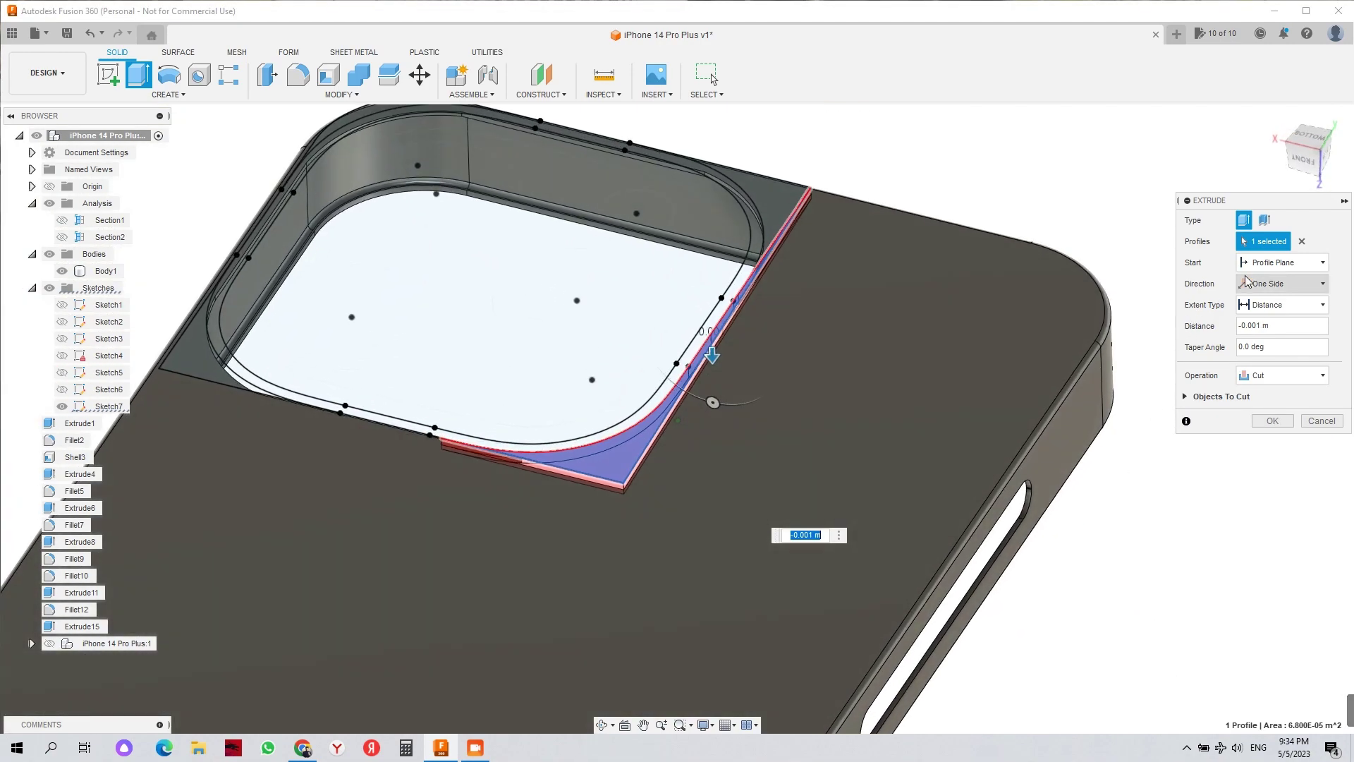
# - Make the corner extrusion two-sided with the Join operation and a Side 2 distance of about 0.001 m, and apply it
pyautogui.click(1255, 281)
pyautogui.click(1271, 315)
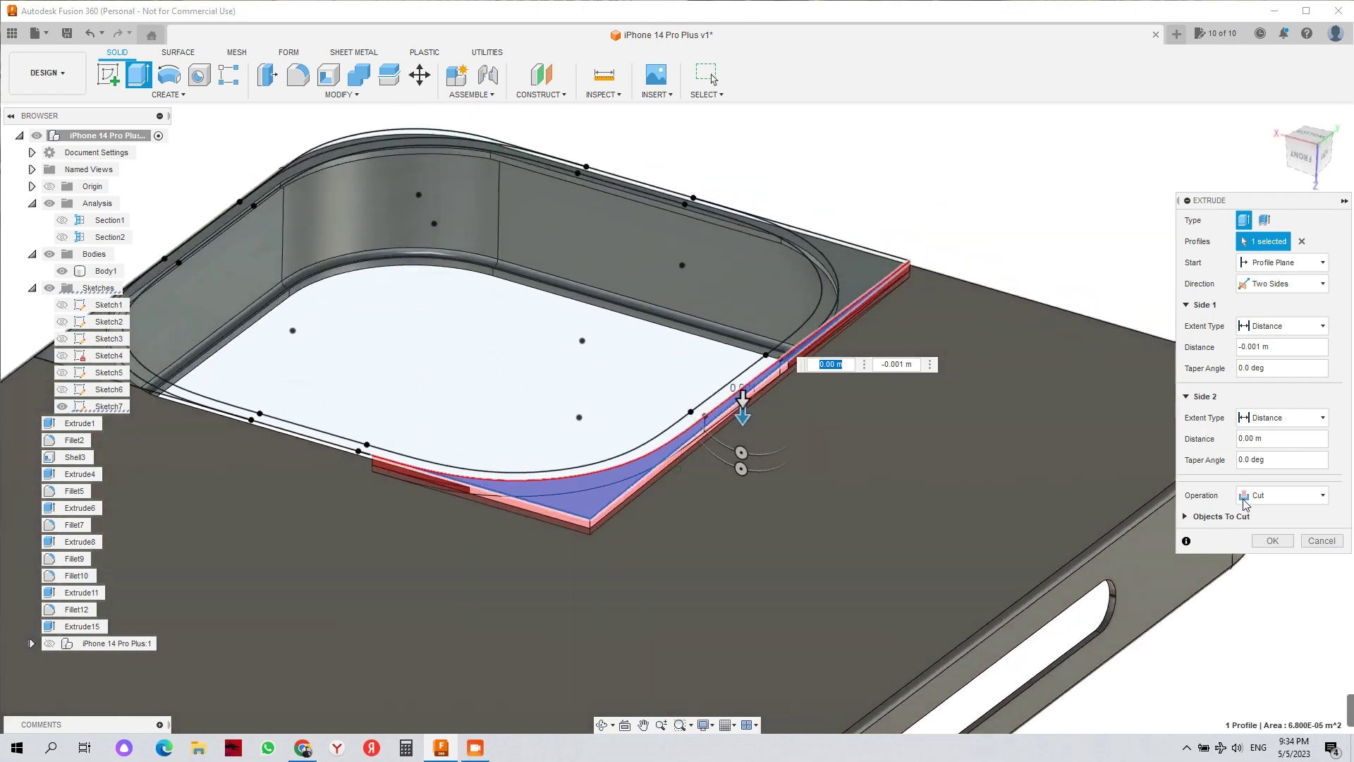
pyautogui.click(1250, 495)
pyautogui.click(1259, 514)
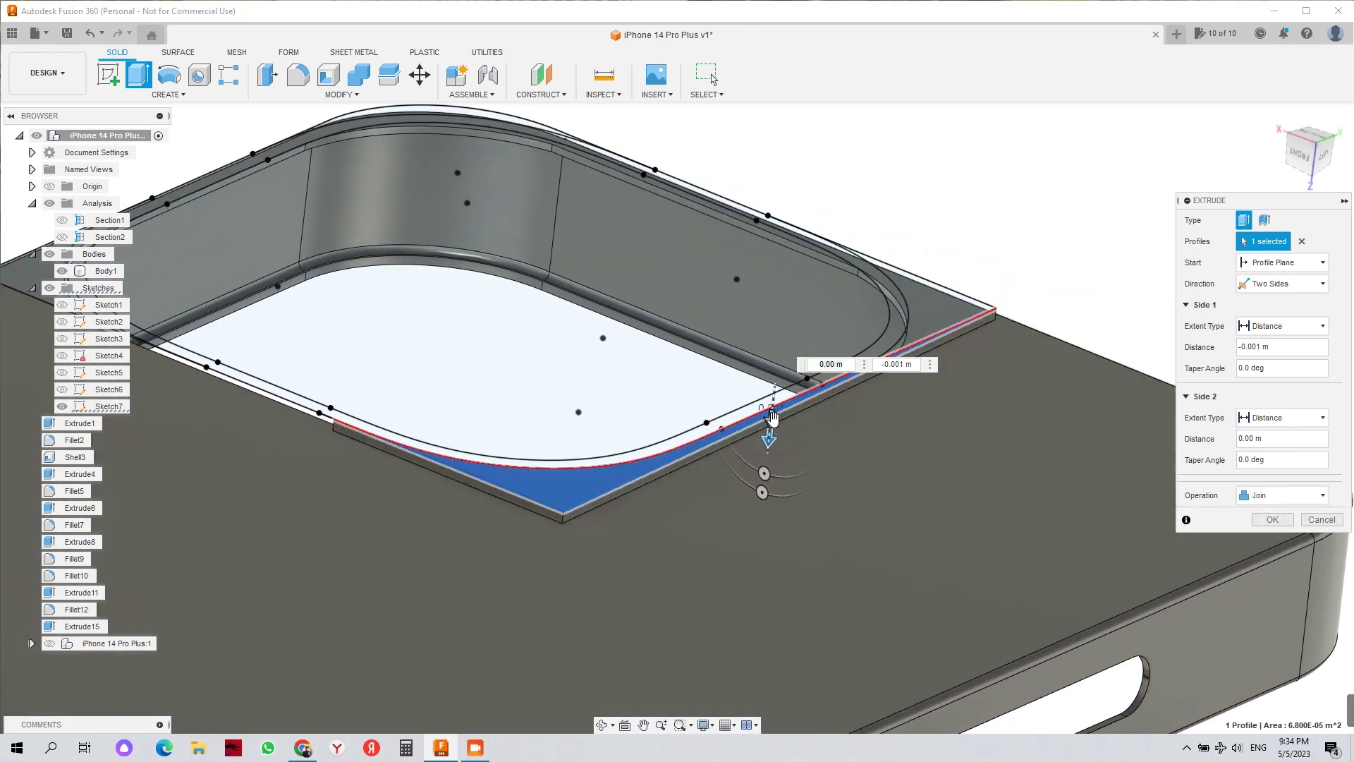
pyautogui.moveTo(773, 422); pyautogui.dragTo(771, 429)
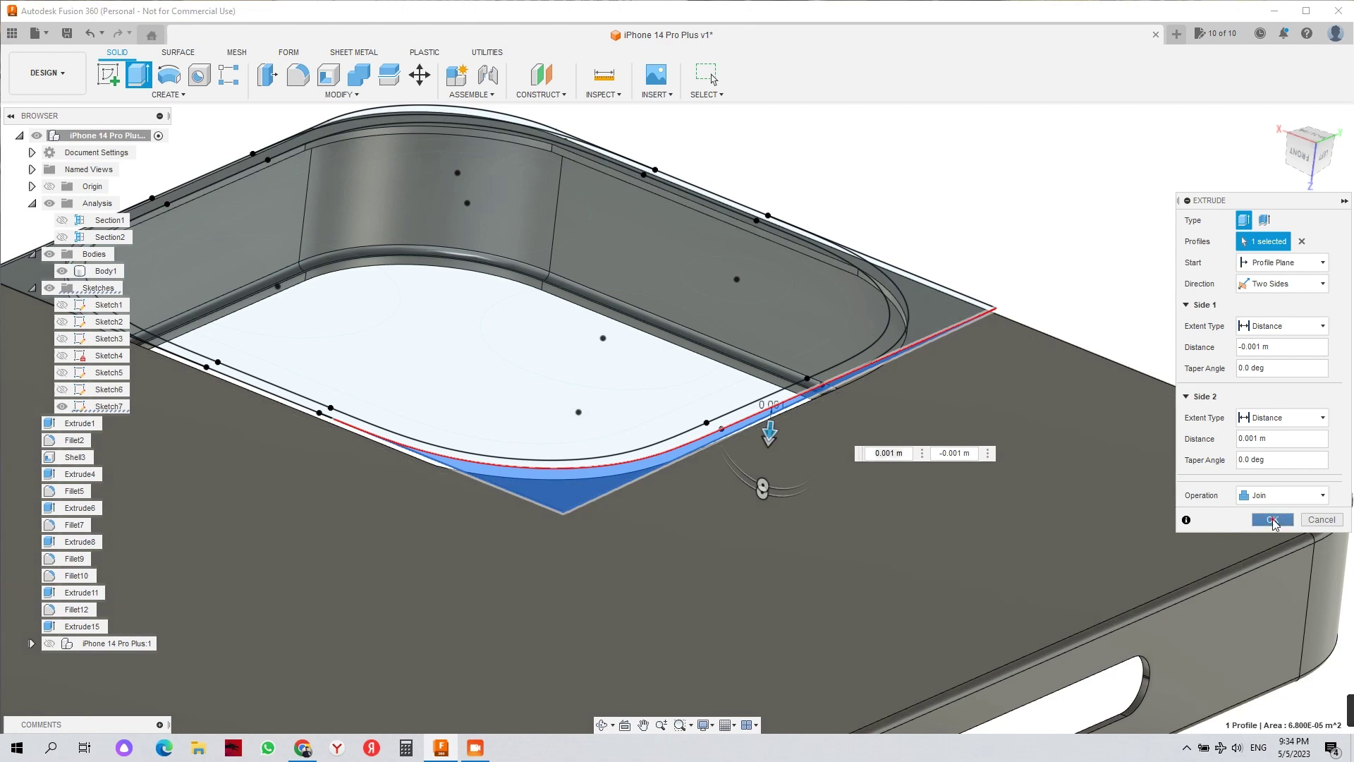
pyautogui.click(1272, 520)
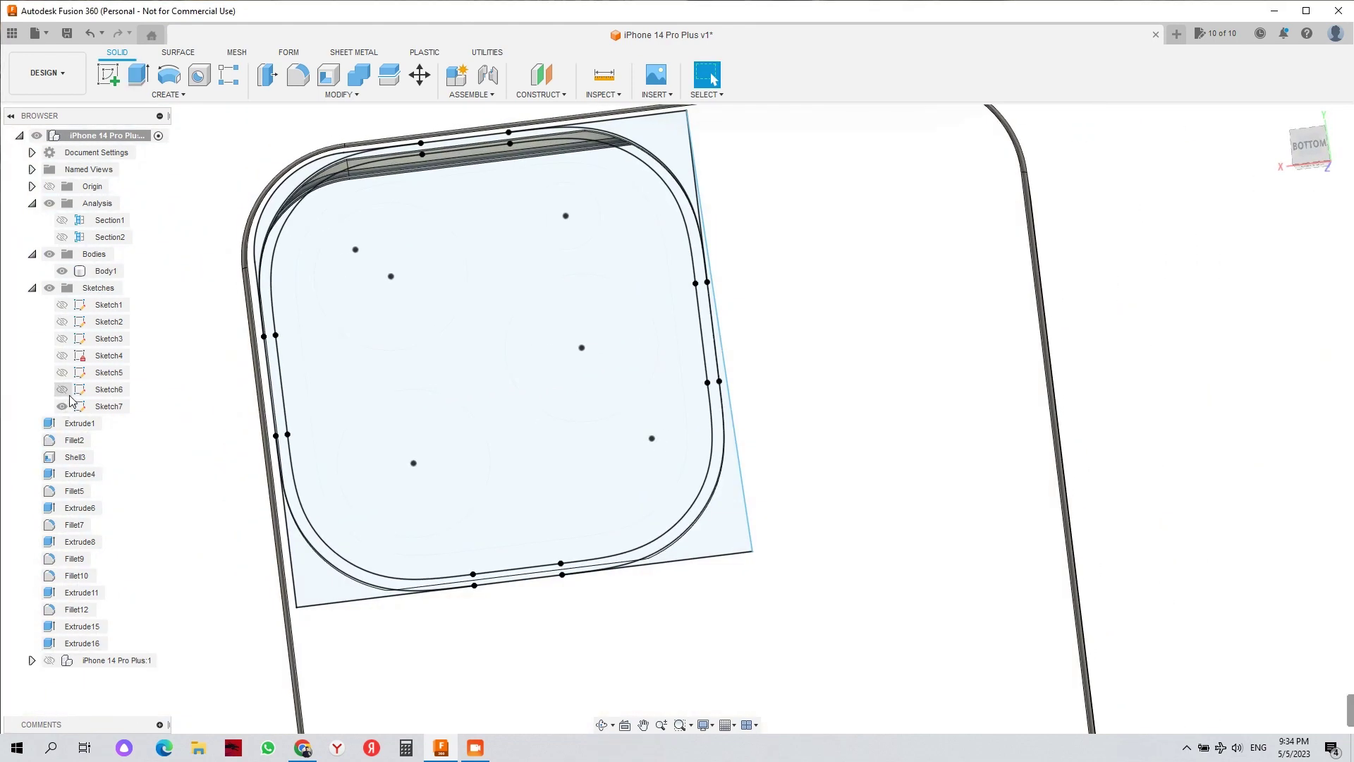
# - Hide Sketch7, look at the case from the Bottom view, and show the iPhone 14 Pro Plus component
pyautogui.click(69, 396)
pyautogui.click(63, 407)
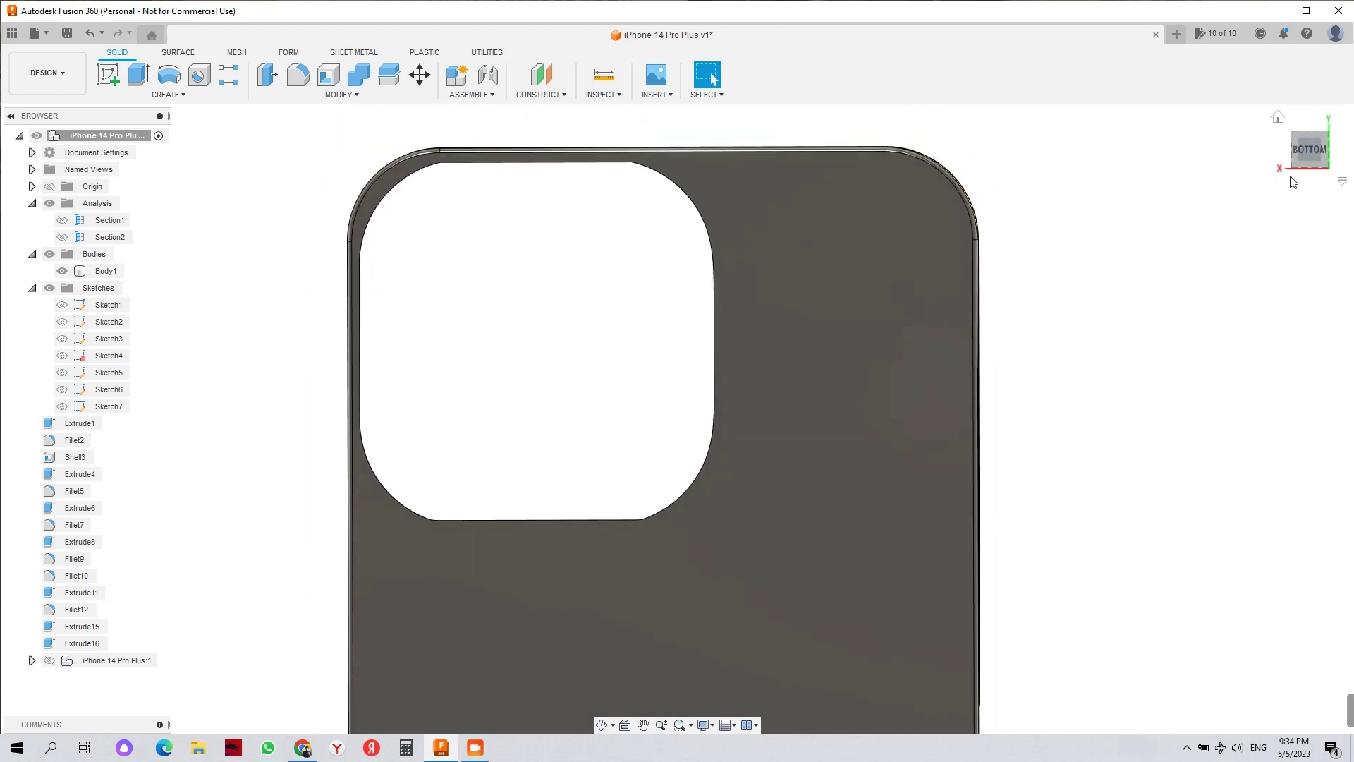
pyautogui.click(1313, 145)
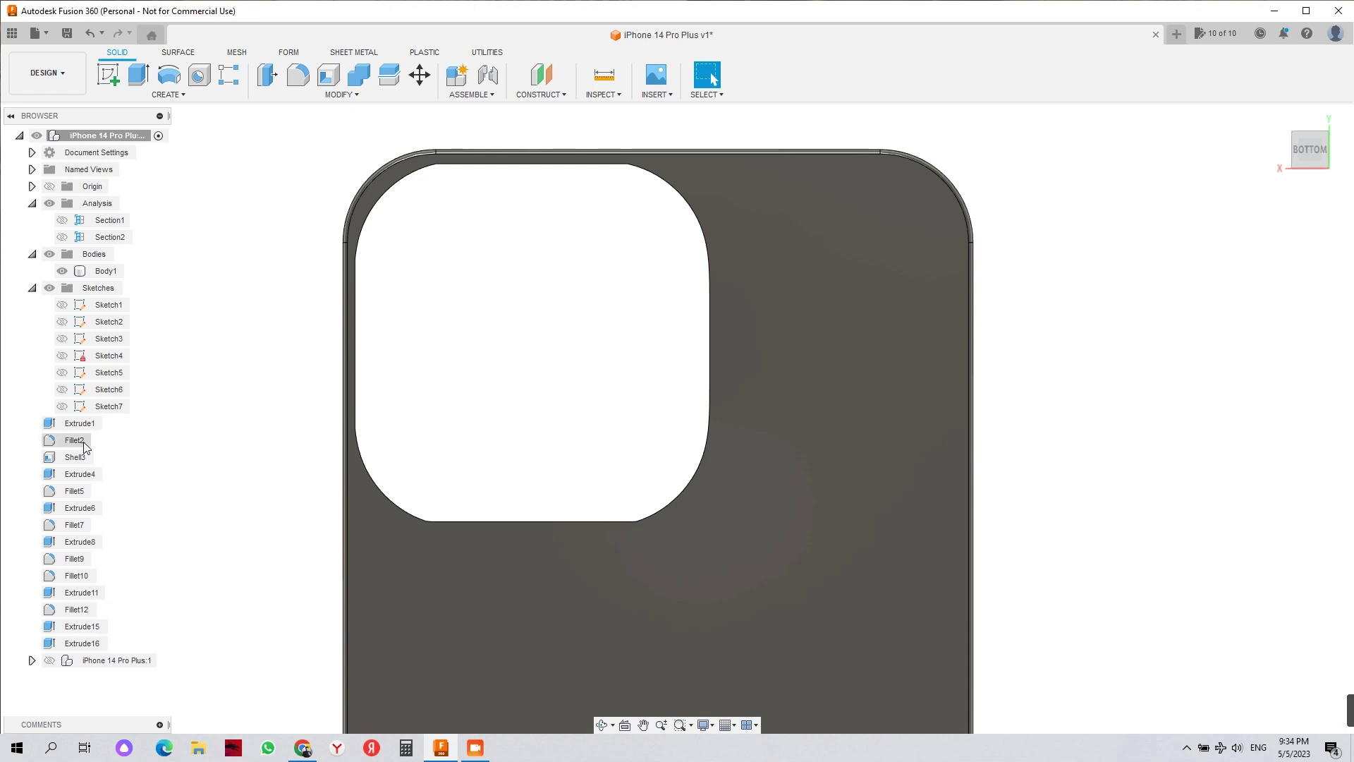
pyautogui.click(51, 660)
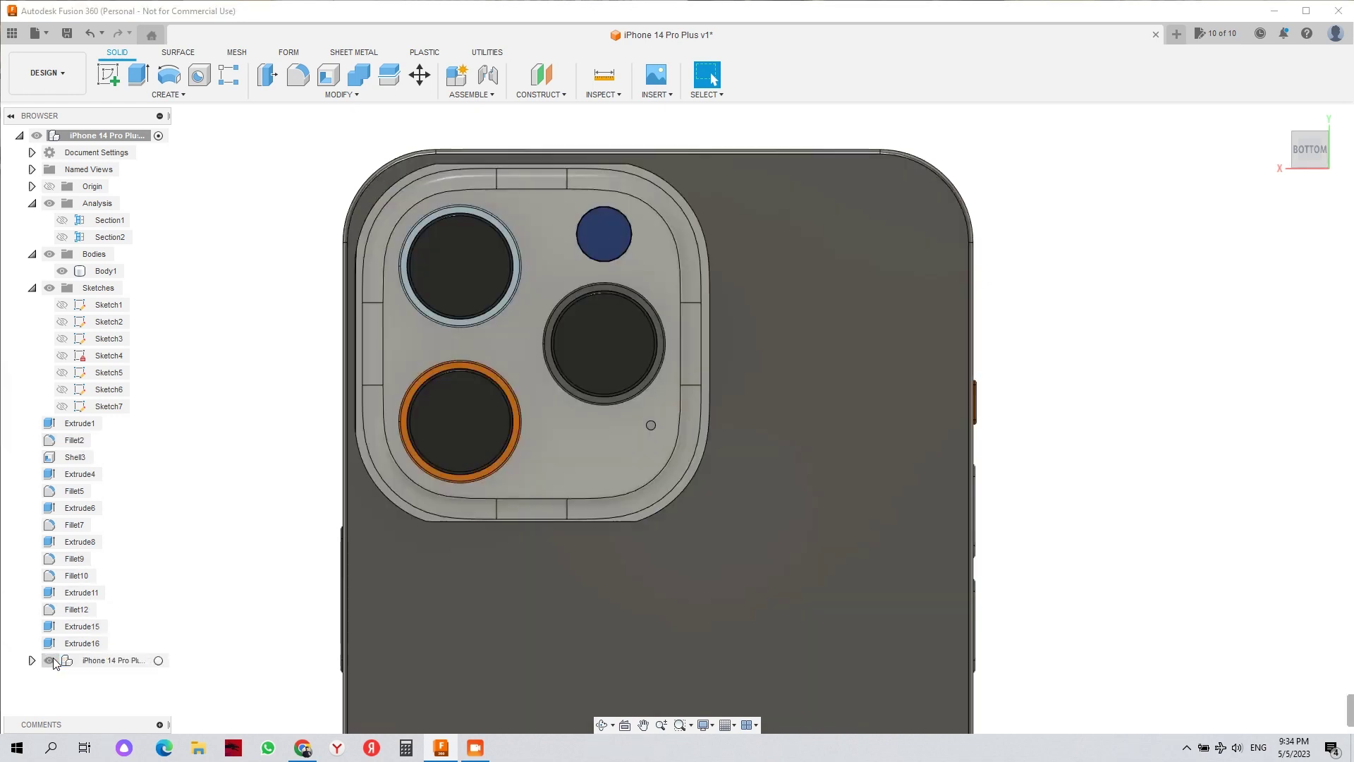
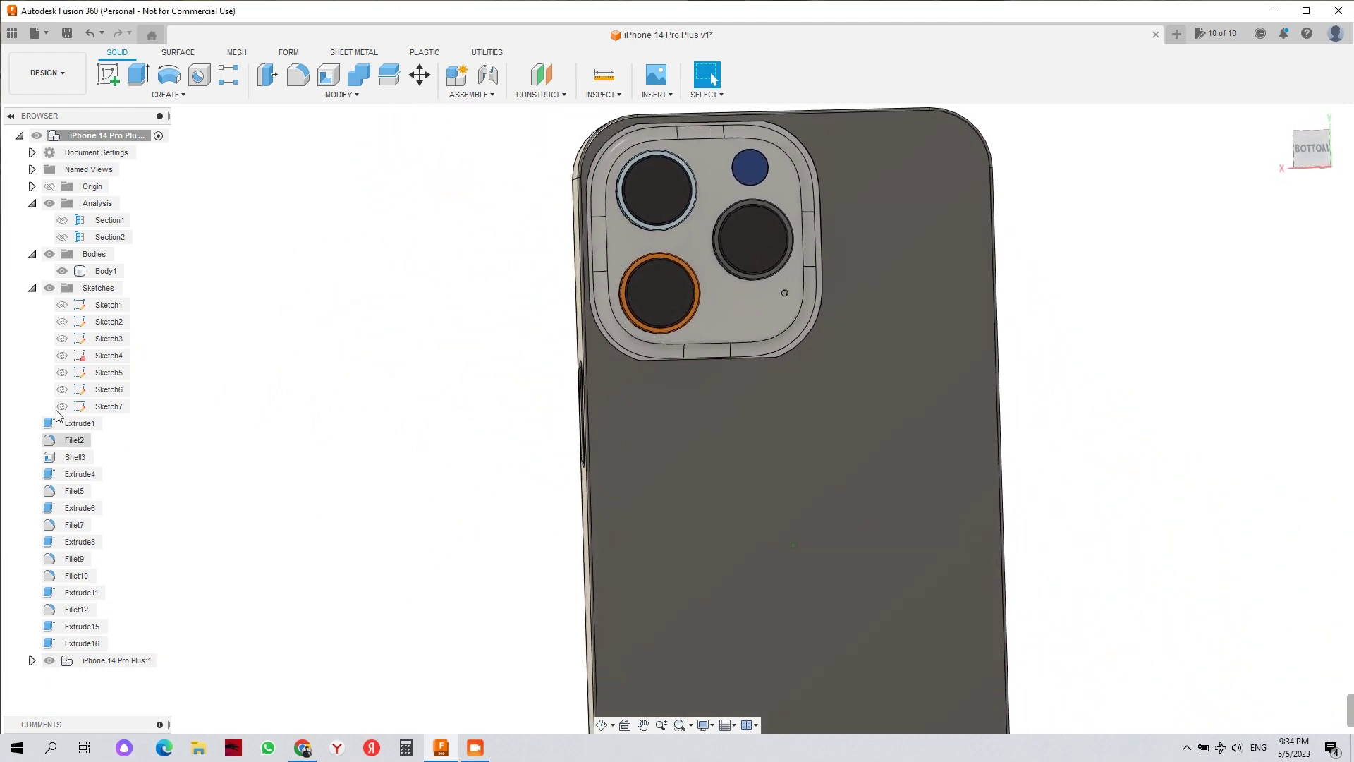
# - Show Sketch7 and start extruding the ring between the two camera outlines with a distance of -0.001 m
pyautogui.click(62, 406)
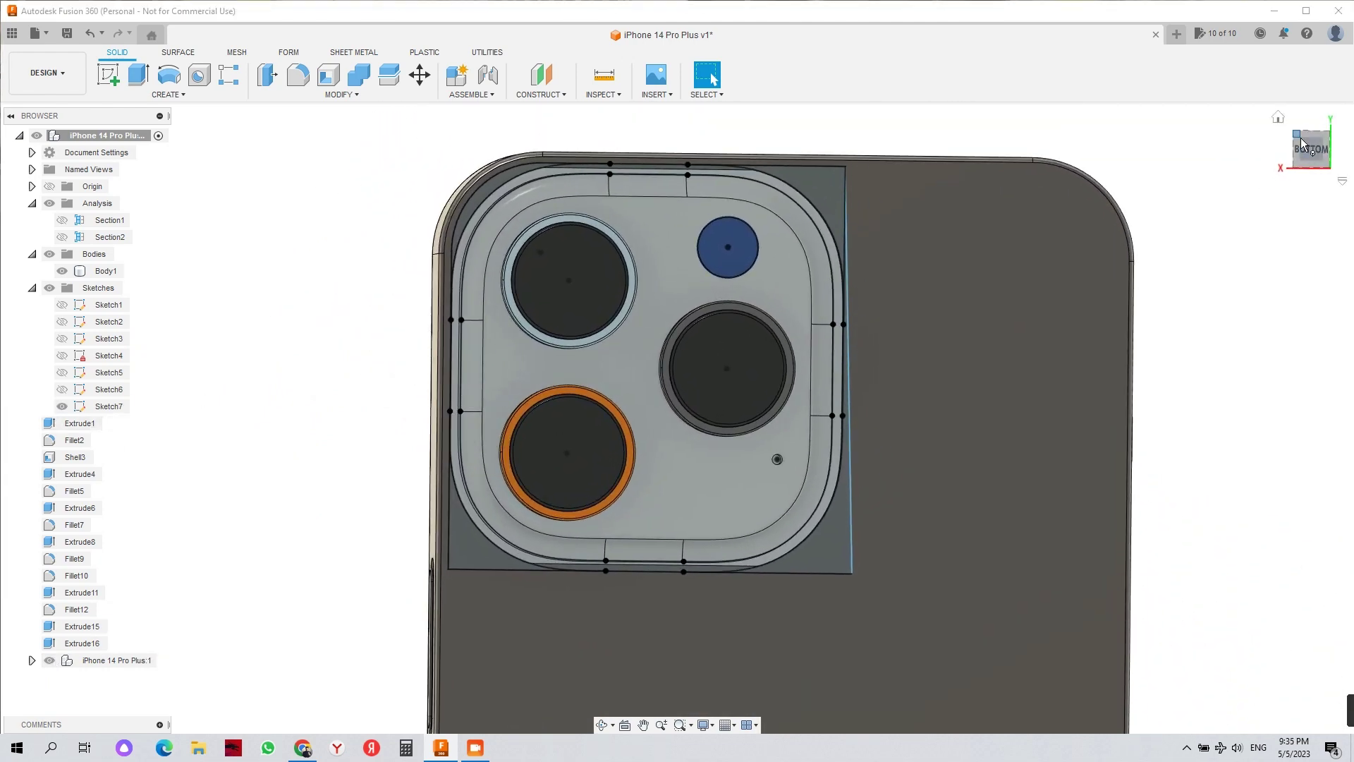
pyautogui.scroll(5, 515, 204)
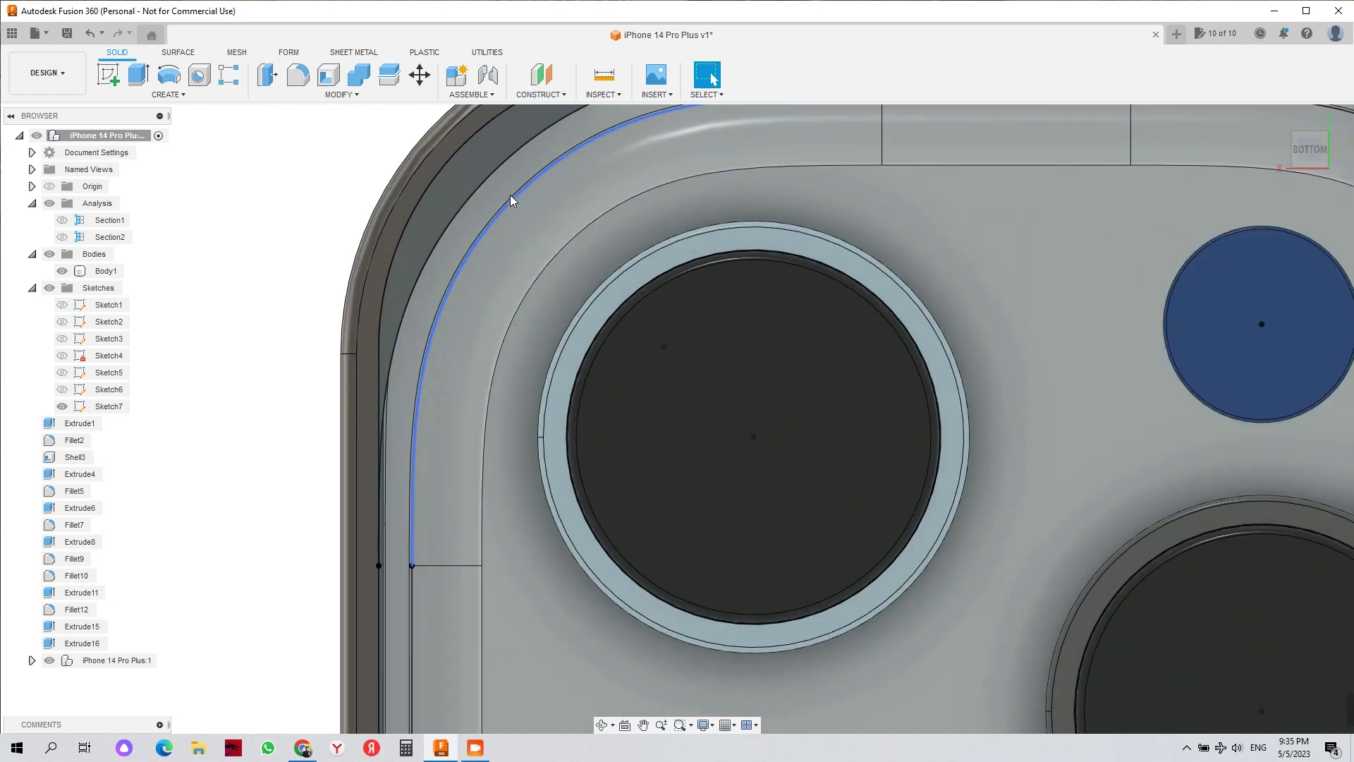
pyautogui.click(509, 192)
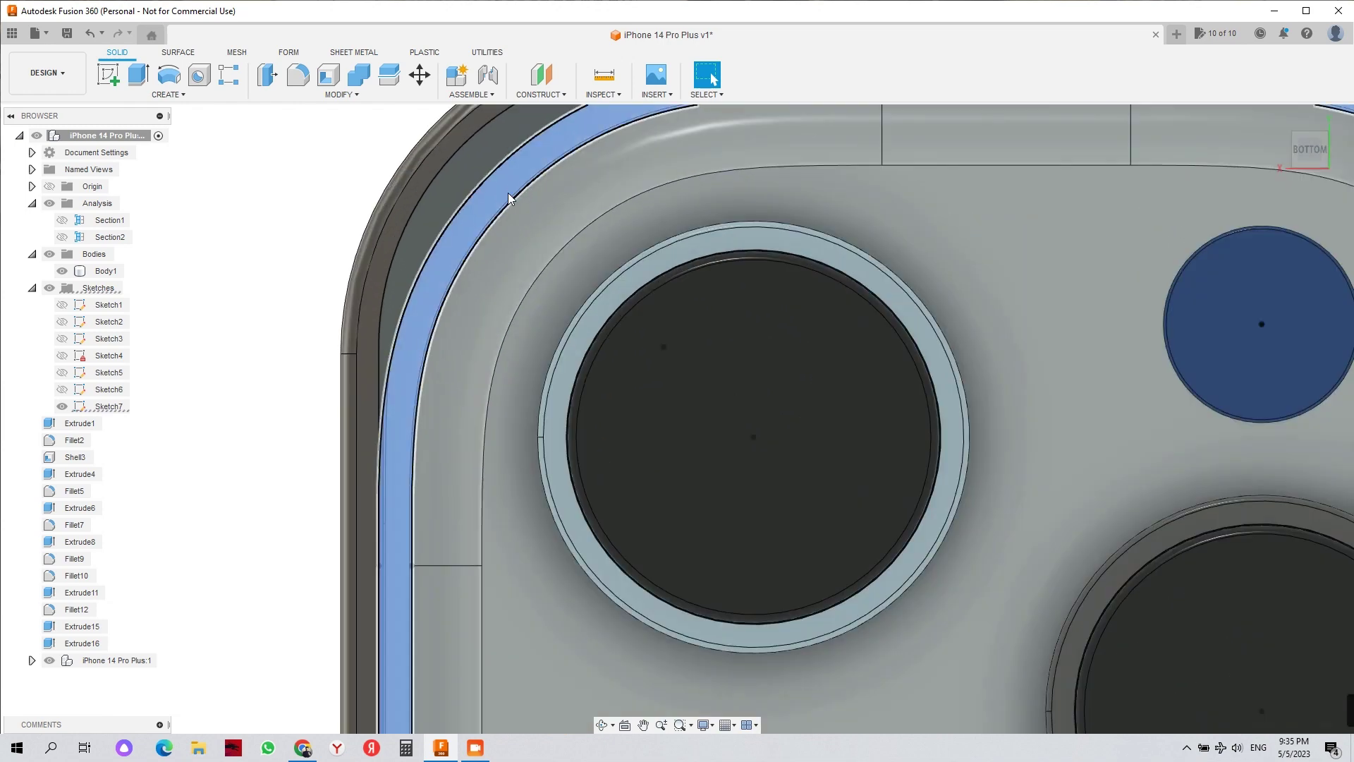
pyautogui.click(143, 83)
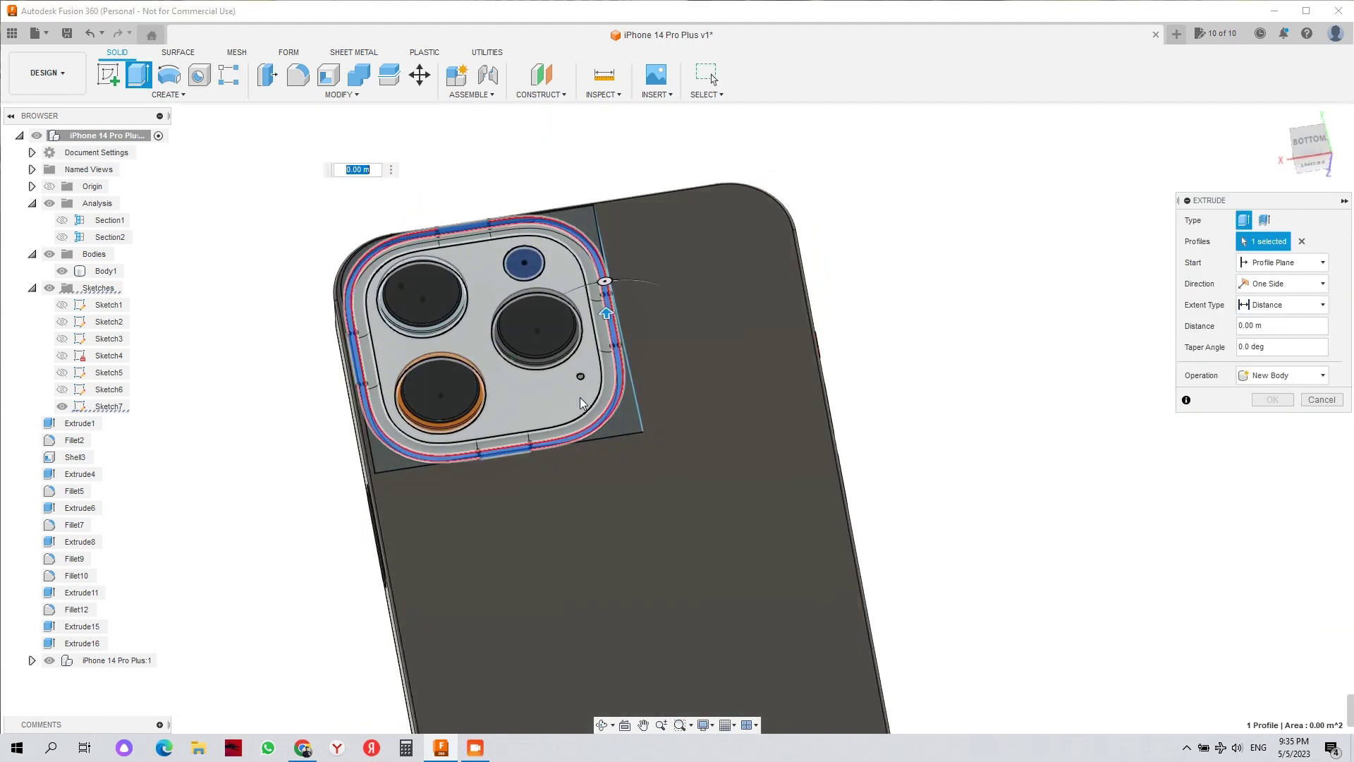
pyautogui.keyDown('shift'); pyautogui.moveTo(580, 403); pyautogui.dragTo(612, 466, button='middle'); pyautogui.keyUp('shift')
pyautogui.write('-0.001')
# - Make the ring extrusion two-sided with a Side 2 distance of about -0.003 m and apply it as a new body
pyautogui.scroll(3, 612, 466)
pyautogui.keyDown('shift'); pyautogui.moveTo(881, 497); pyautogui.dragTo(1323, 441, button='middle'); pyautogui.keyUp('shift')
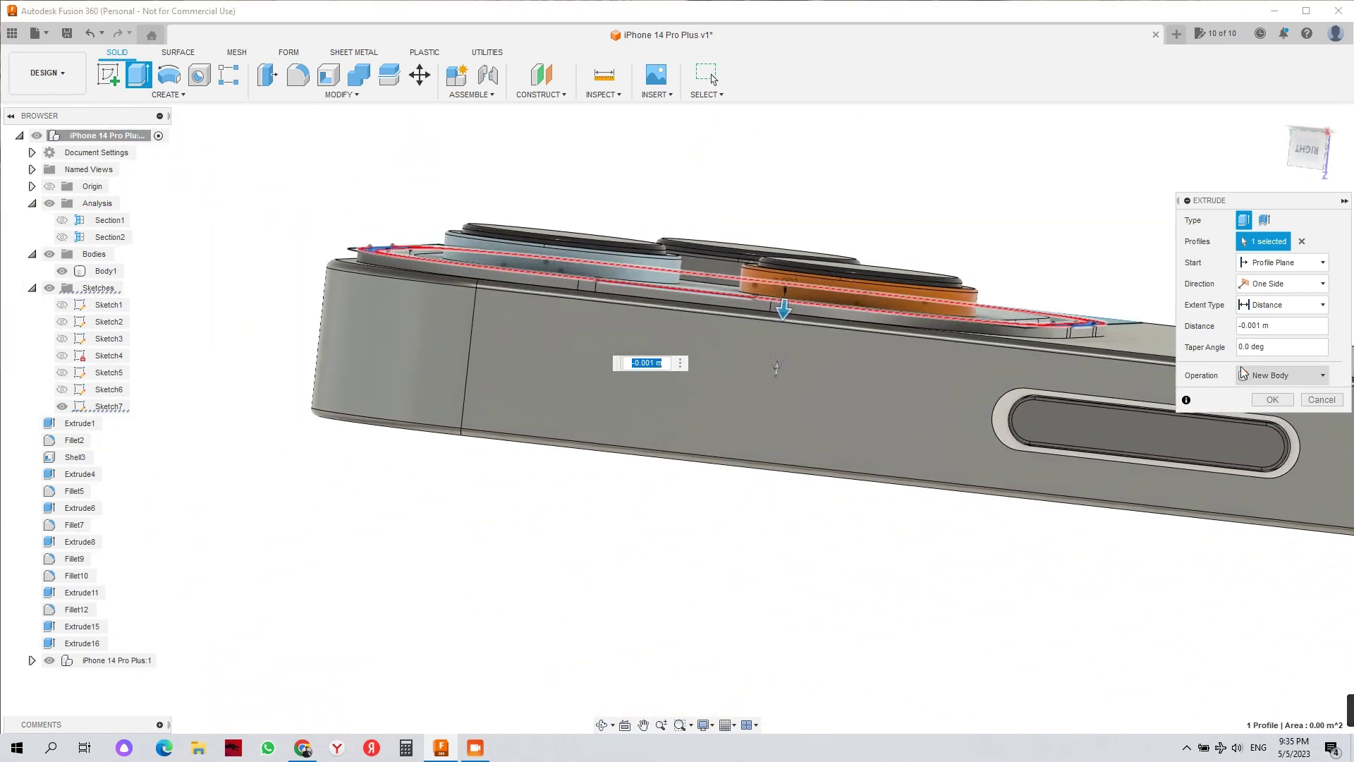
pyautogui.scroll(3, 878, 307)
pyautogui.click(1279, 286)
pyautogui.click(1282, 316)
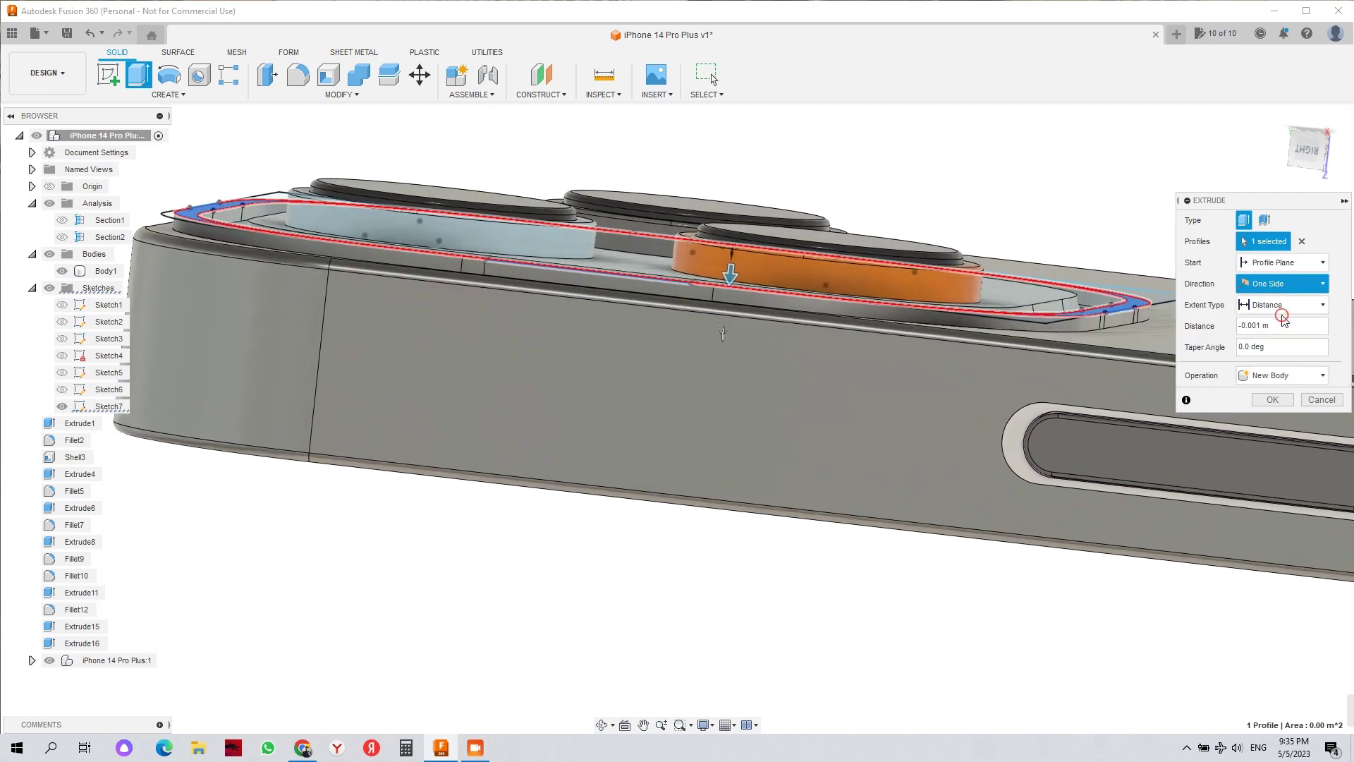
pyautogui.moveTo(732, 253); pyautogui.dragTo(746, 218)
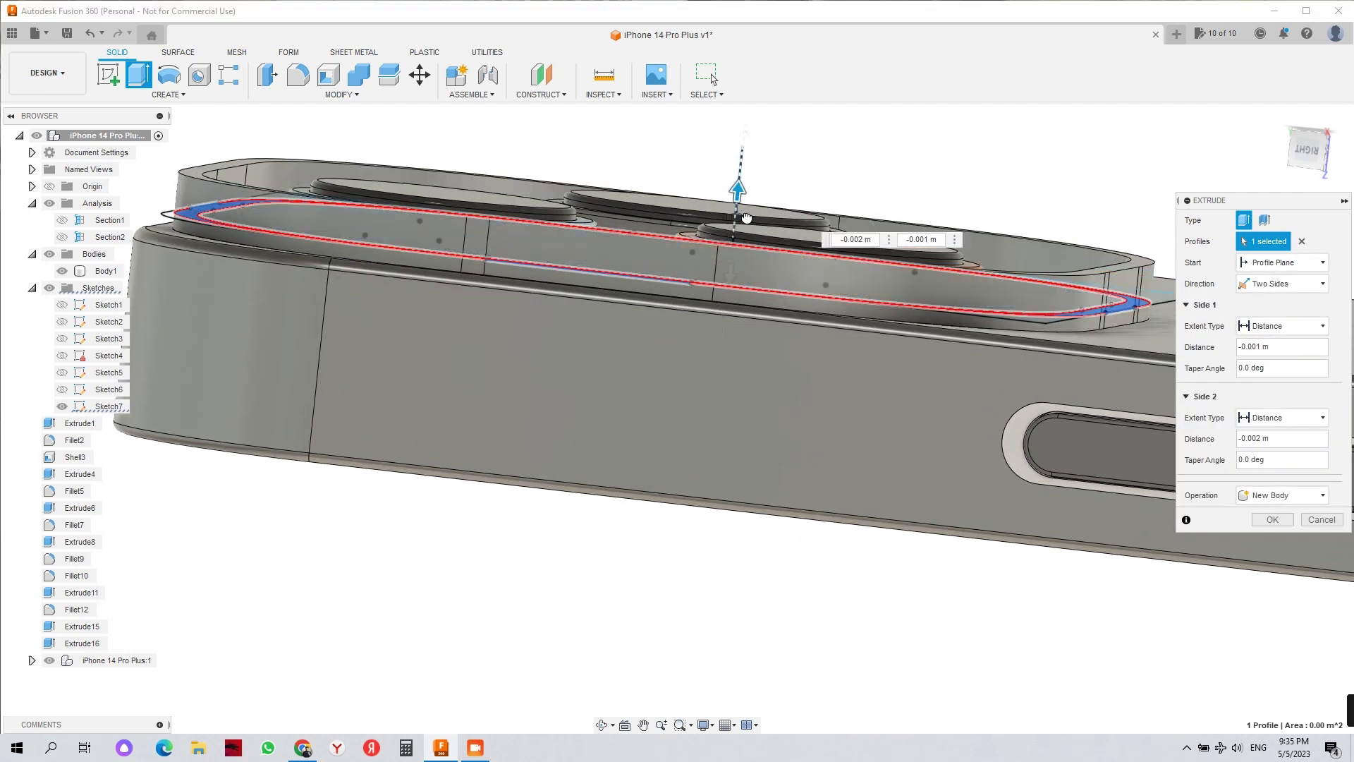
pyautogui.keyDown('shift'); pyautogui.moveTo(758, 216); pyautogui.dragTo(763, 176, button='middle'); pyautogui.keyUp('shift')
pyautogui.click(1310, 150)
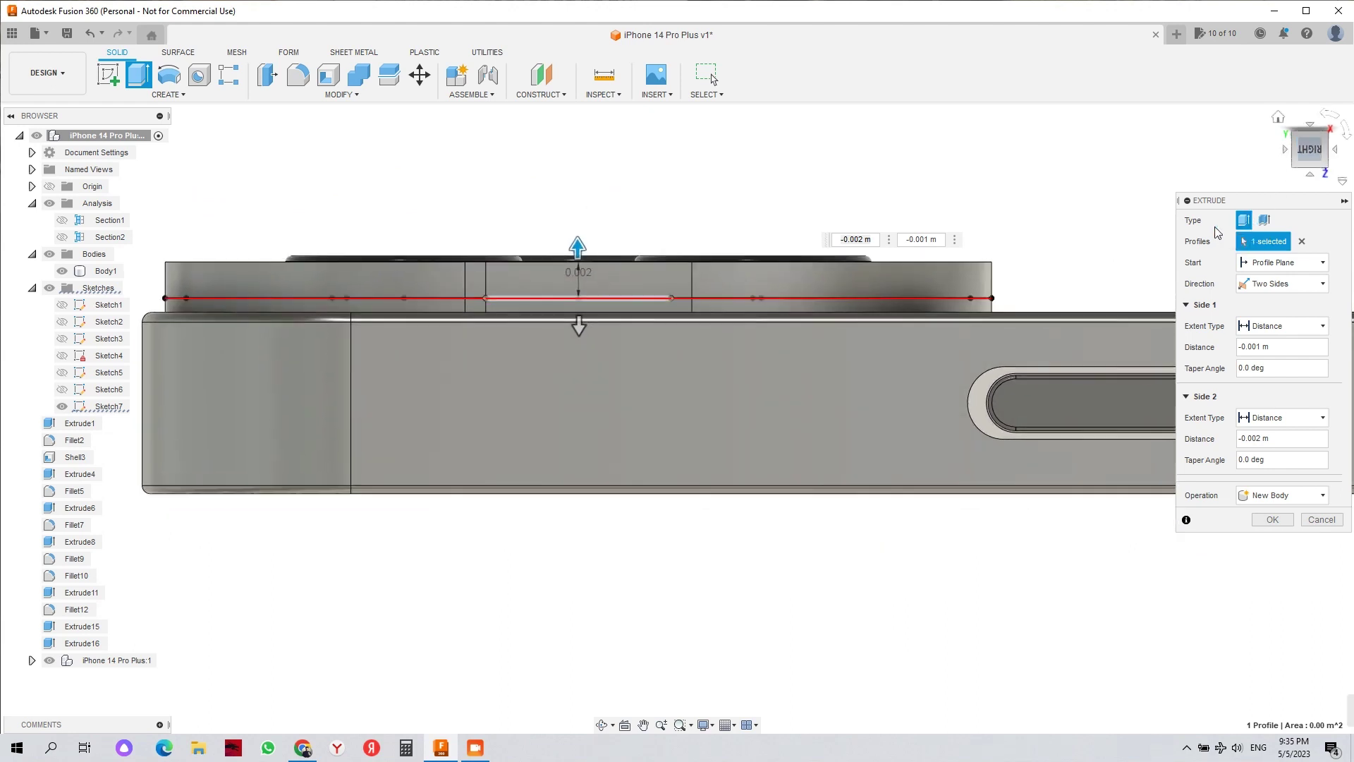
pyautogui.scroll(3, 612, 258)
pyautogui.moveTo(556, 242); pyautogui.dragTo(562, 229)
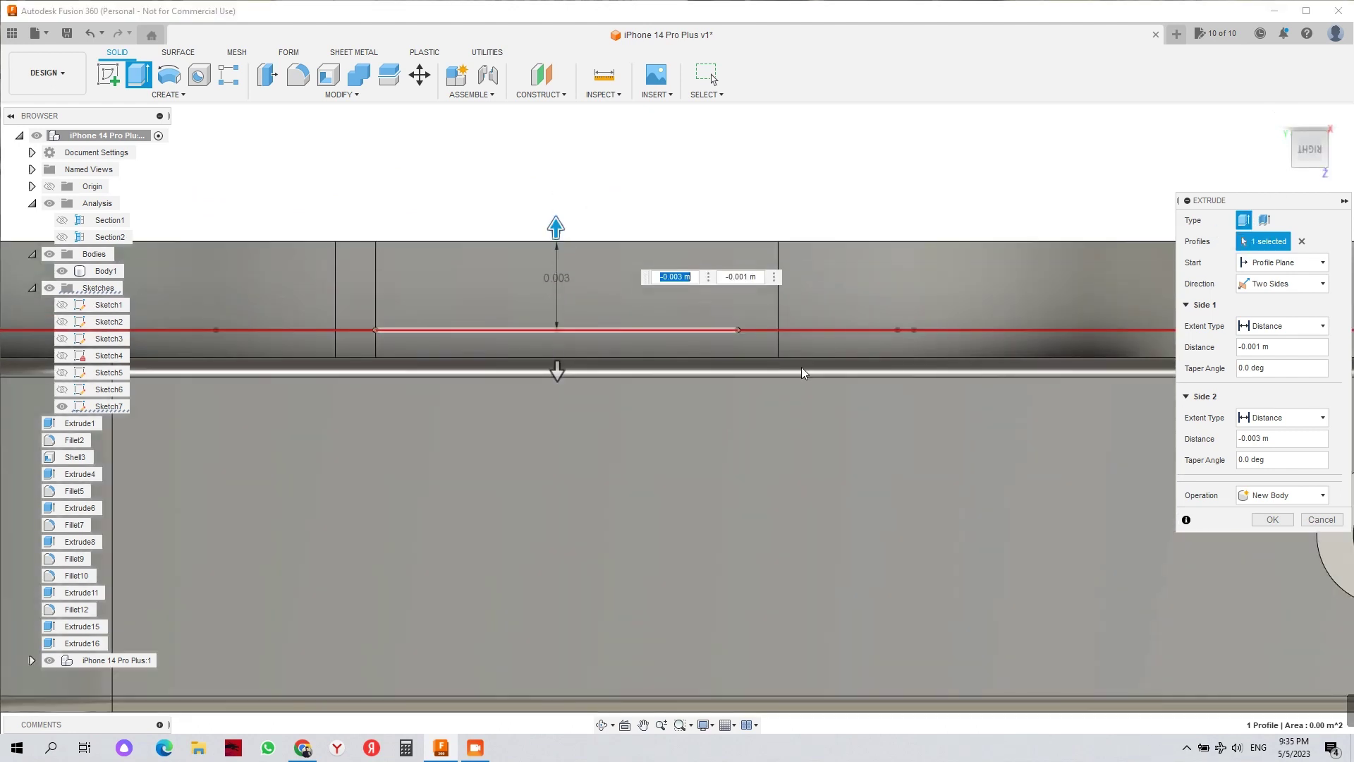
pyautogui.click(1270, 520)
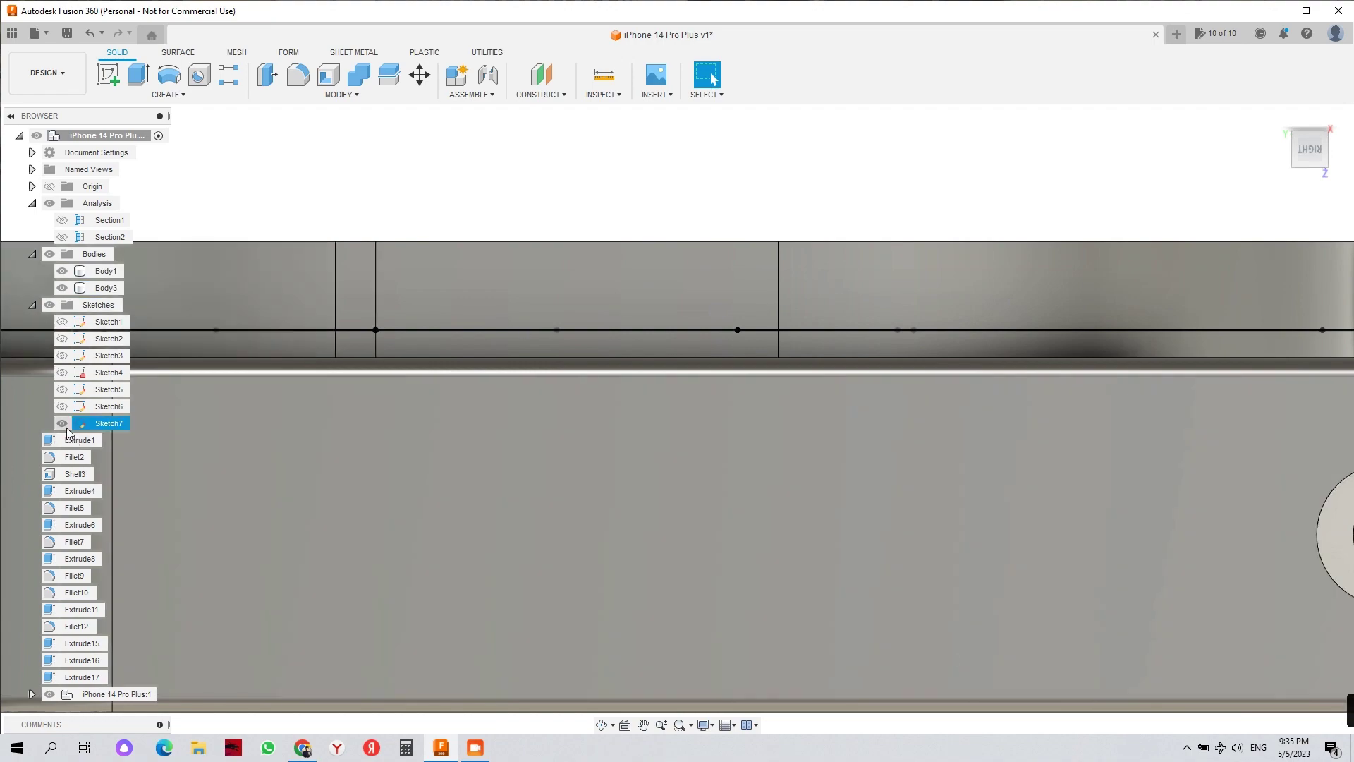
# - Hide Sketch7, inspect the case and its raised camera rim from several sides, and show the iPhone component inside it
pyautogui.click(66, 426)
pyautogui.moveTo(684, 396)
pyautogui.keyDown('shift'); pyautogui.mouseDown(button='middle')
pyautogui.moveTo(674, 417)
pyautogui.moveTo(488, 303)
pyautogui.mouseUp(button='middle'); pyautogui.keyUp('shift')
pyautogui.scroll(-4, 489, 304)
pyautogui.keyDown('shift'); pyautogui.moveTo(823, 353); pyautogui.dragTo(963, 535, button='middle'); pyautogui.keyUp('shift')
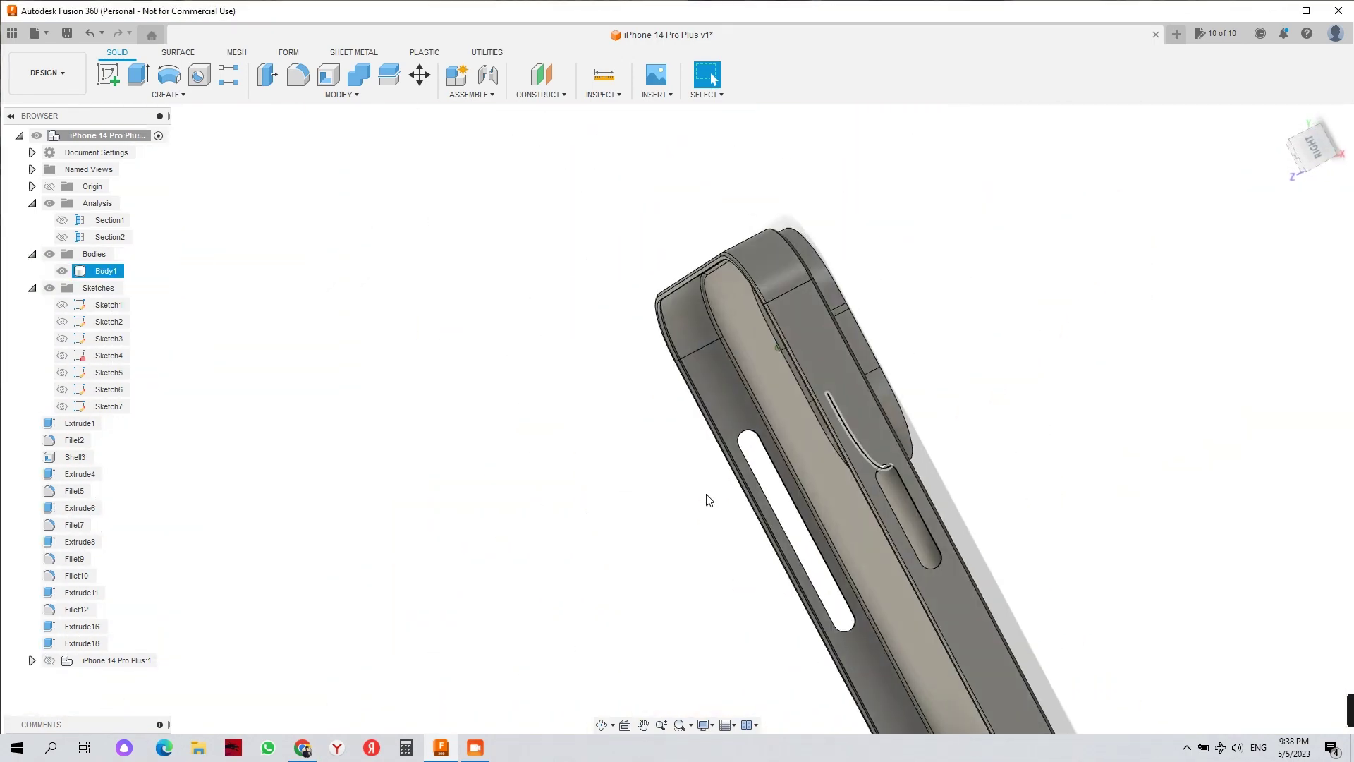
pyautogui.keyDown('shift'); pyautogui.moveTo(709, 500); pyautogui.dragTo(747, 481, button='middle'); pyautogui.keyUp('shift')
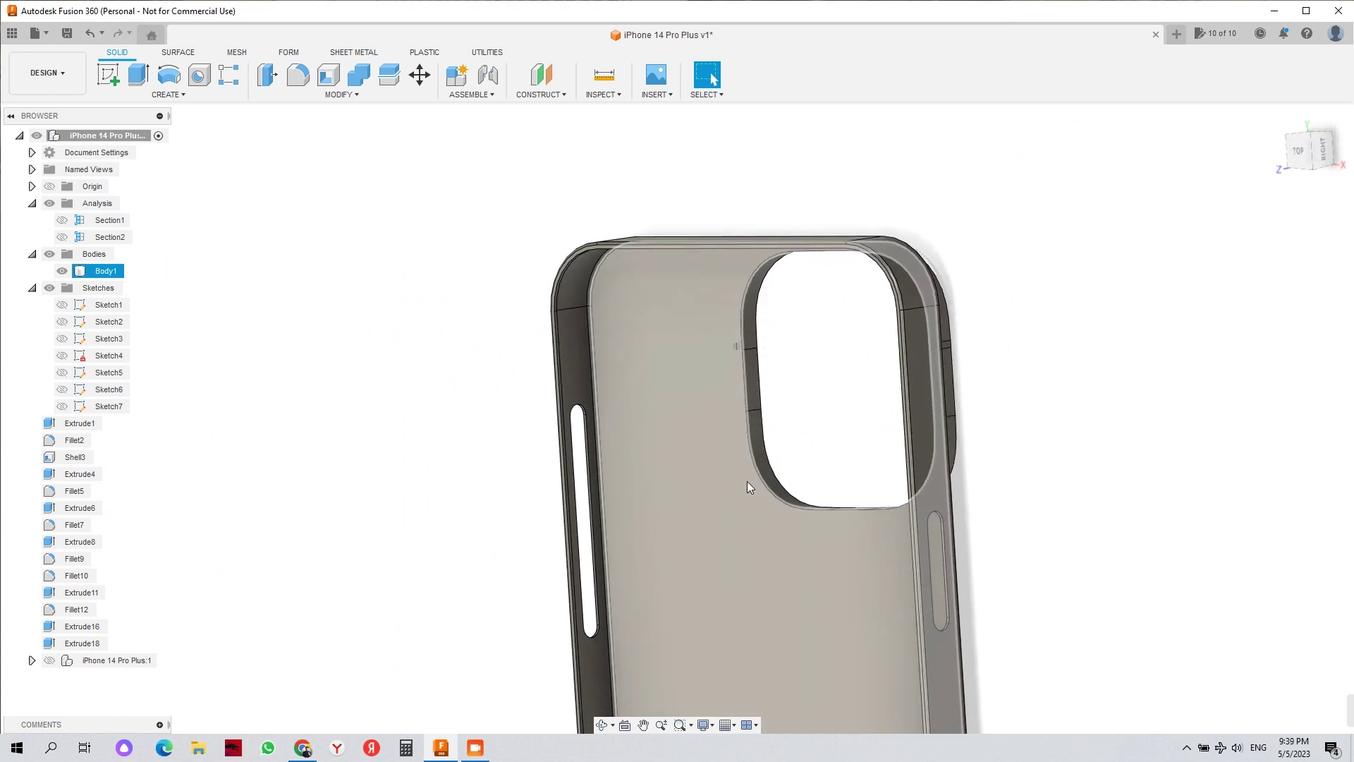
pyautogui.click(525, 437)
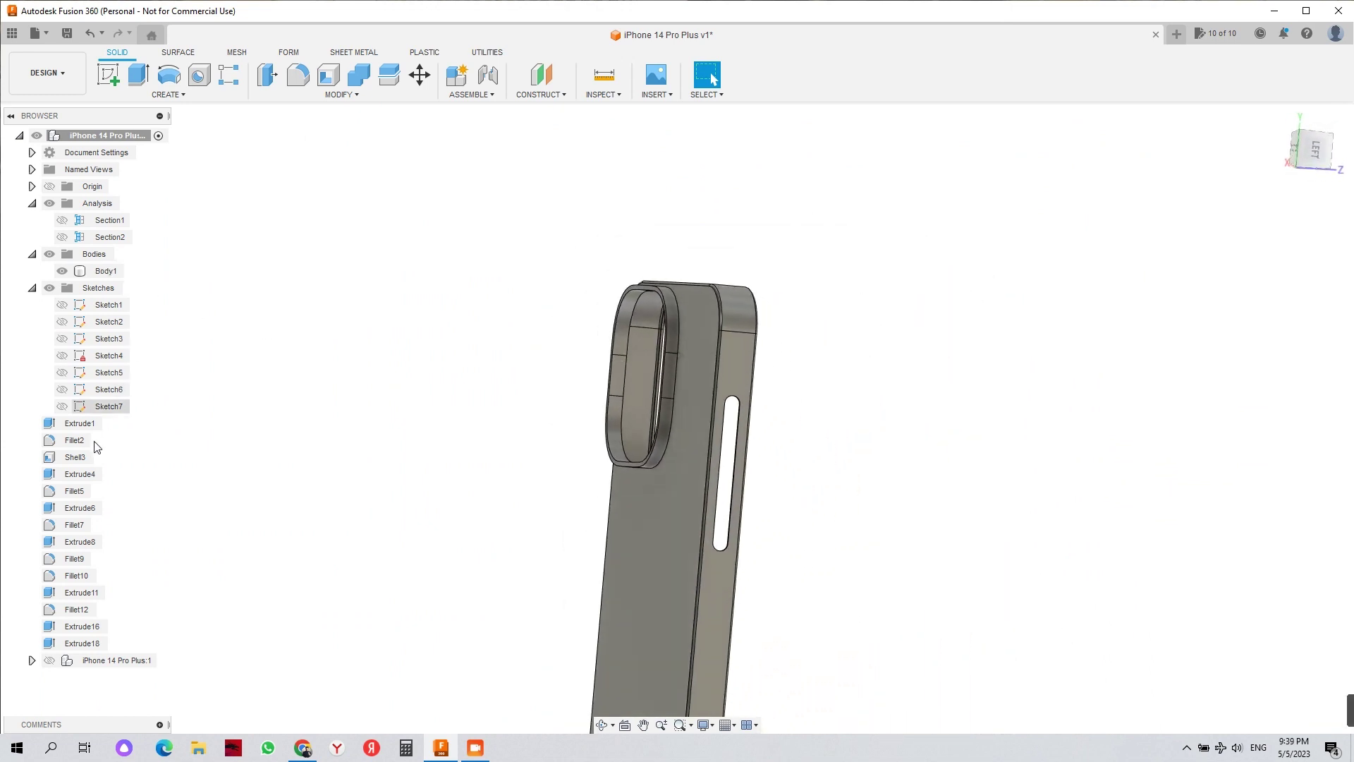
pyautogui.click(49, 659)
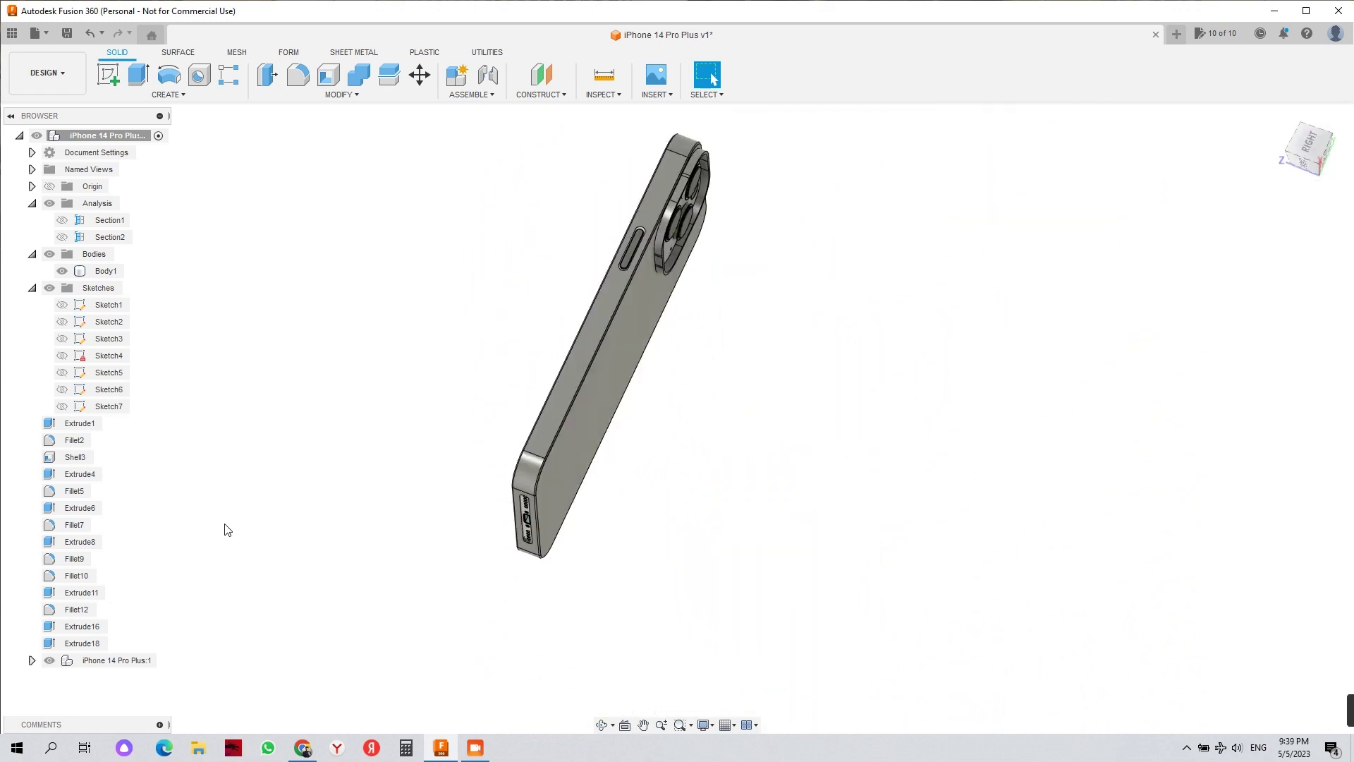
# - Apply a dark carbon-weave appearance from the library to the case body, Body1
pyautogui.click(629, 520)
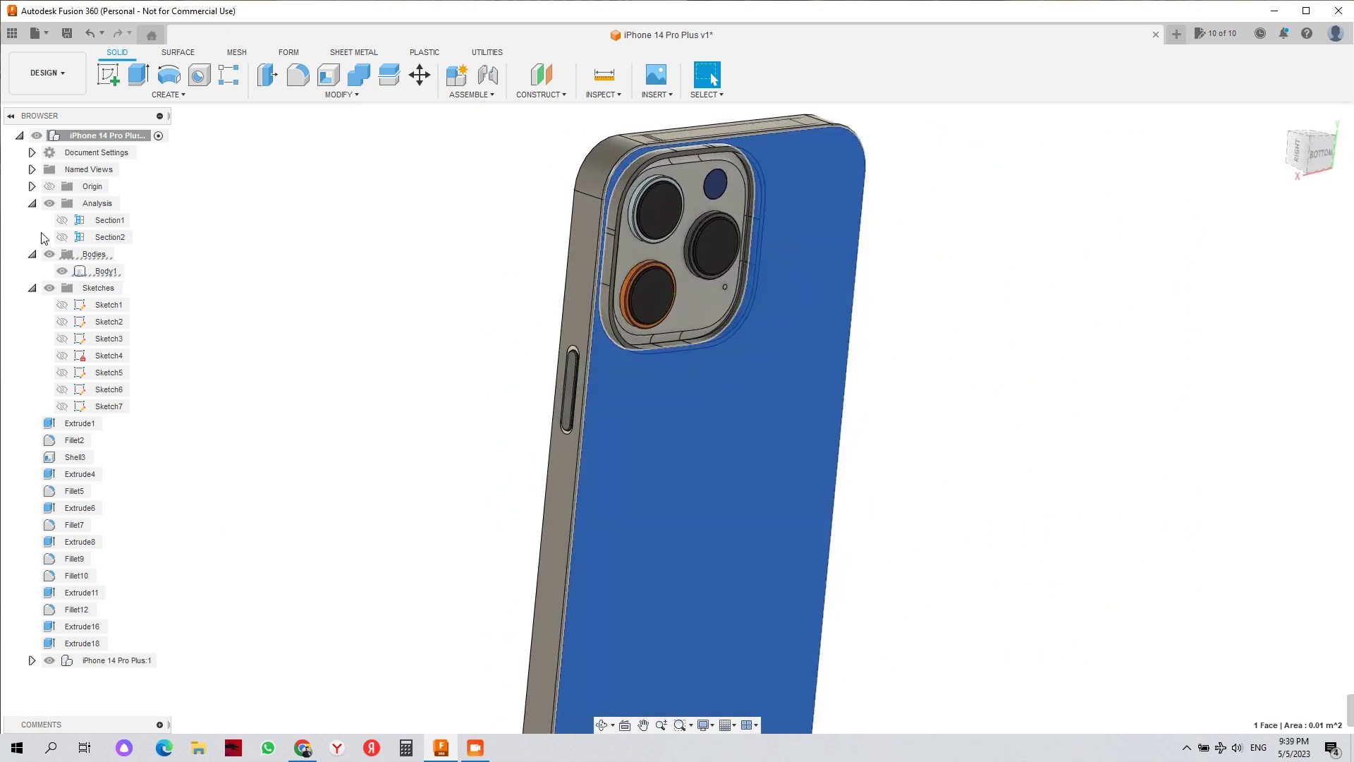
pyautogui.rightClick(106, 277)
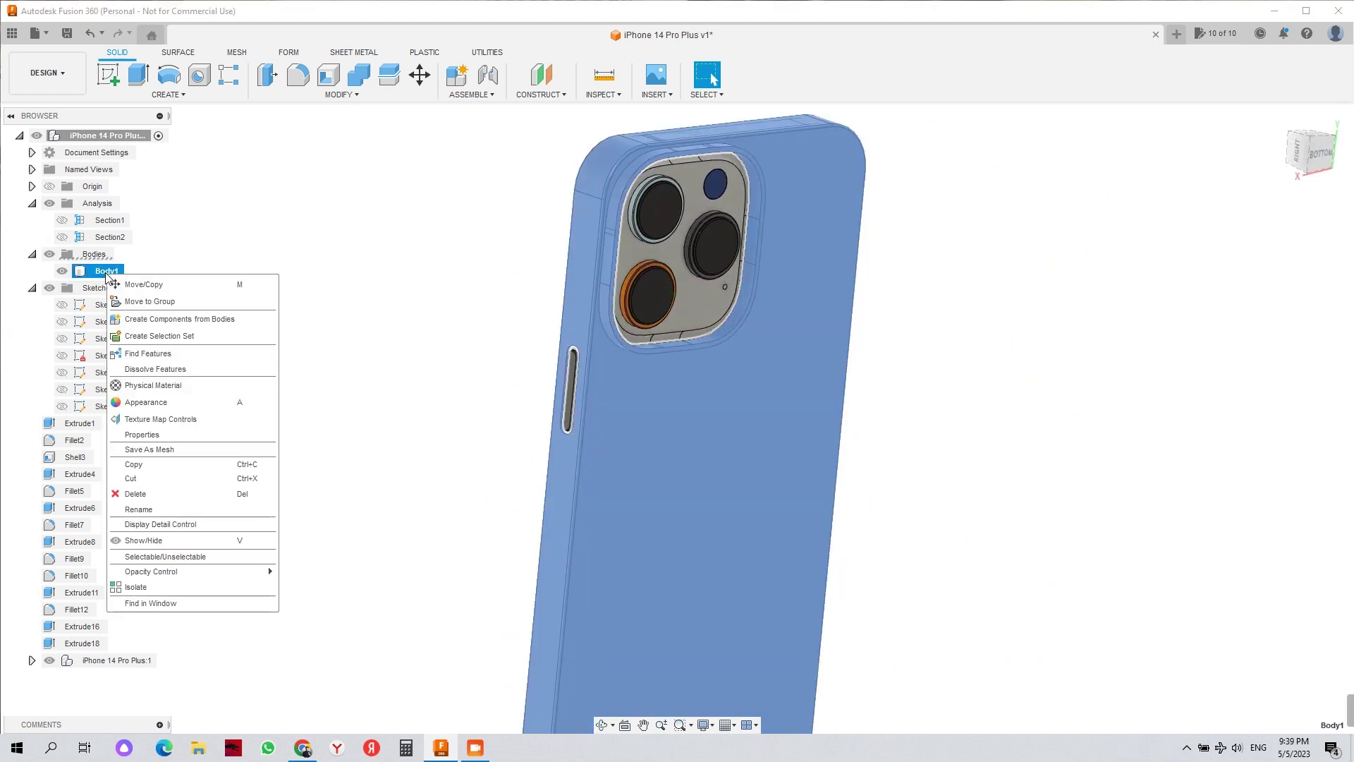
pyautogui.click(166, 406)
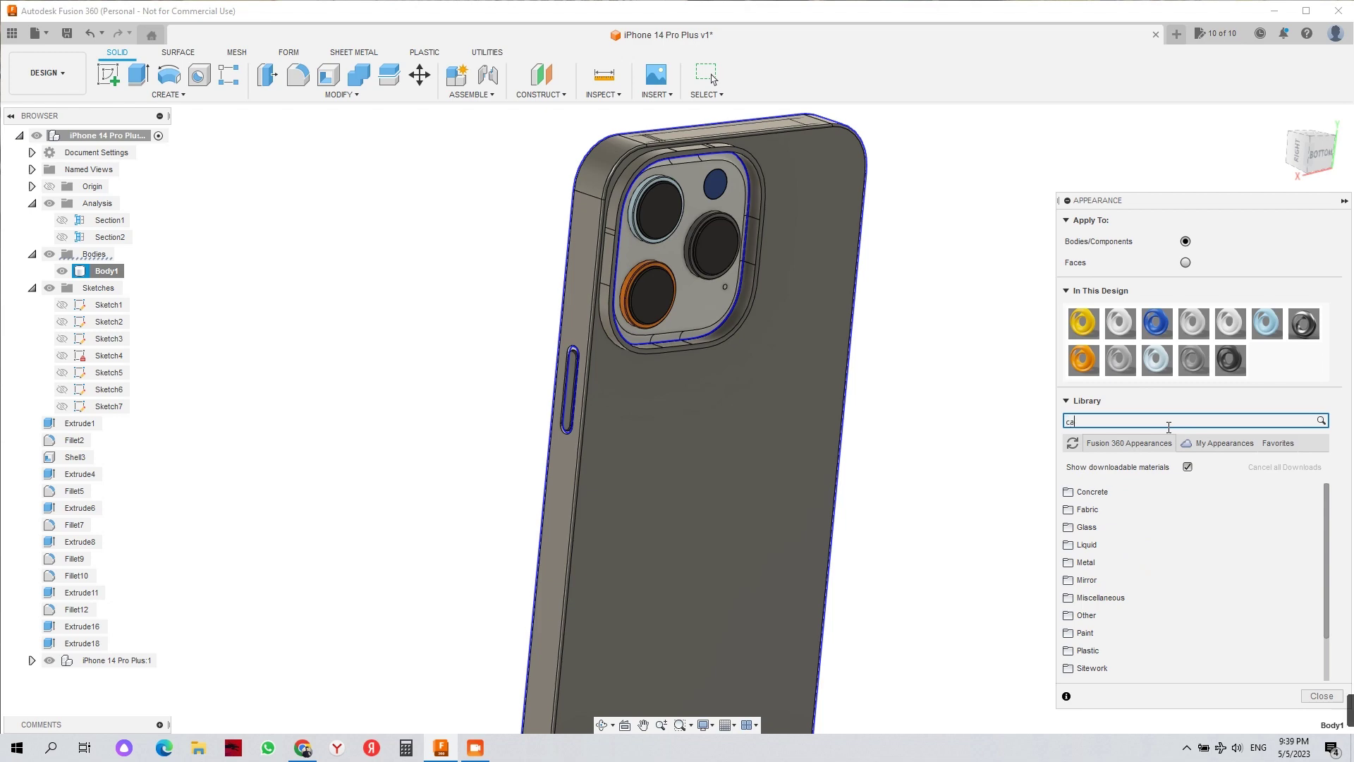
pyautogui.moveTo(1106, 539); pyautogui.dragTo(776, 487)
pyautogui.click(1321, 675)
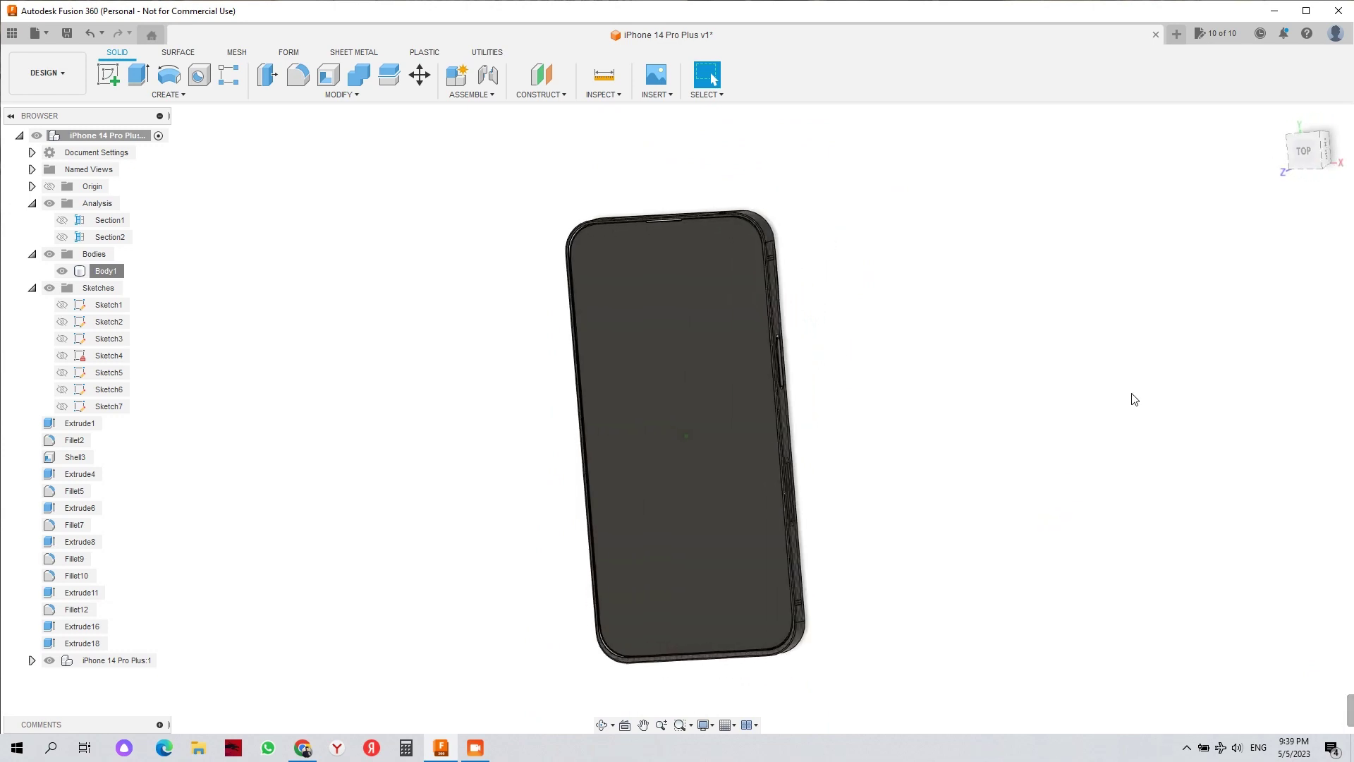
# - Inspect the textured case in perspective from several sides and return the view to orthographic projection
pyautogui.rightClick(1310, 162)
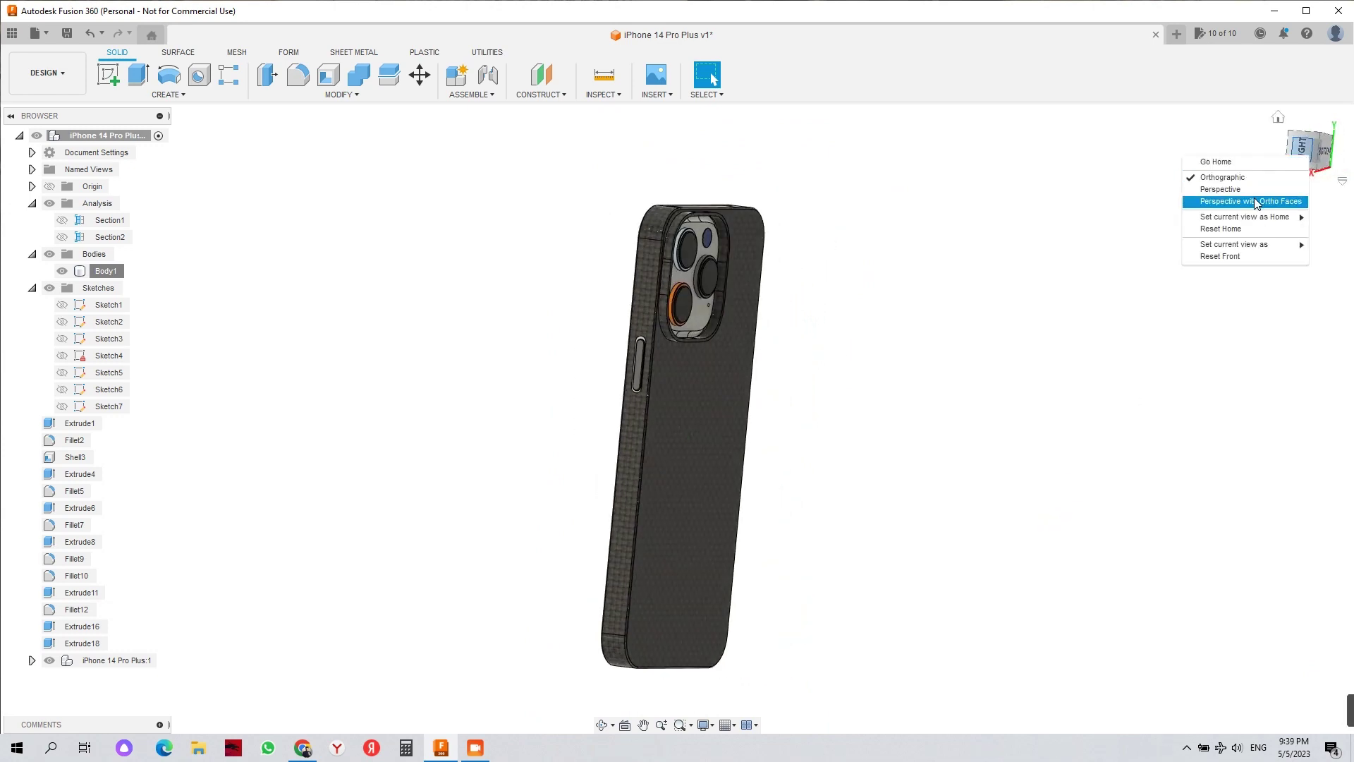
pyautogui.click(1256, 202)
pyautogui.click(1326, 152)
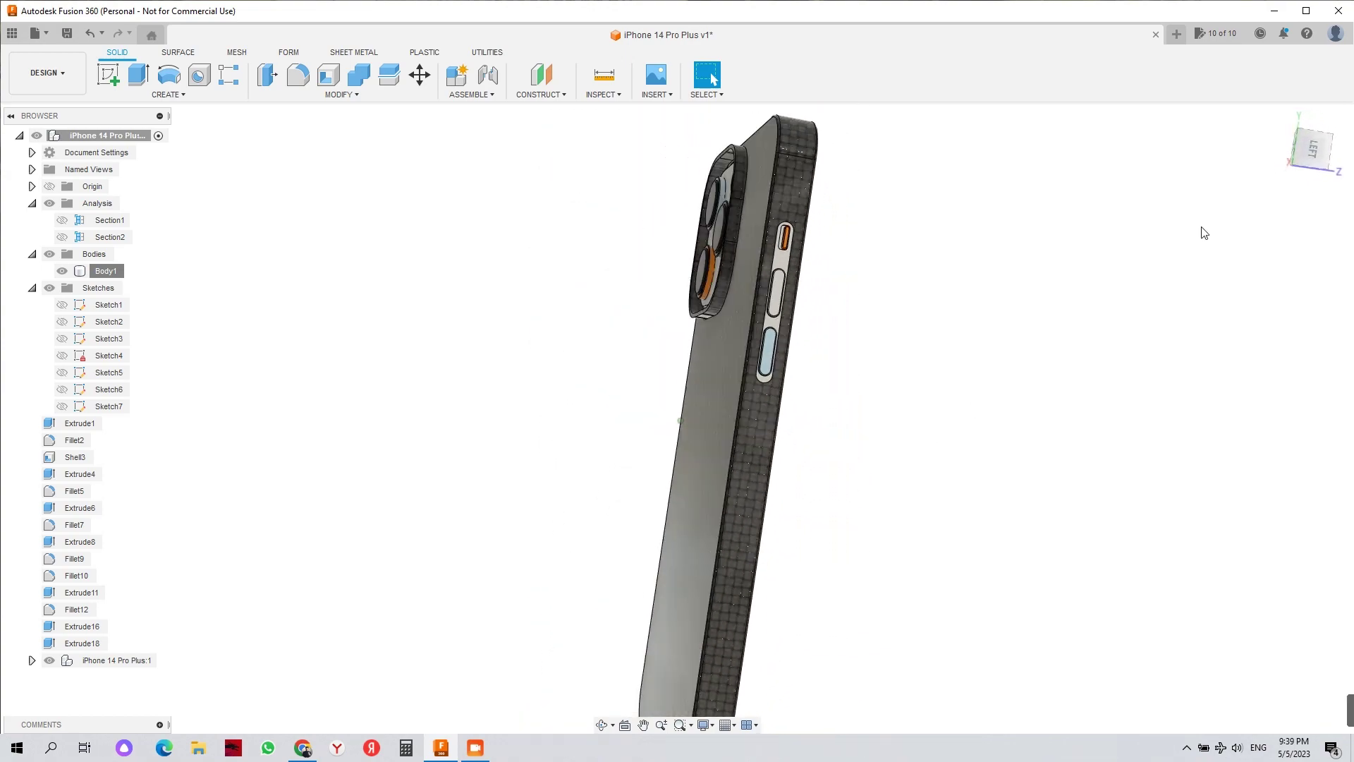
pyautogui.click(1306, 146)
pyautogui.rightClick(1317, 163)
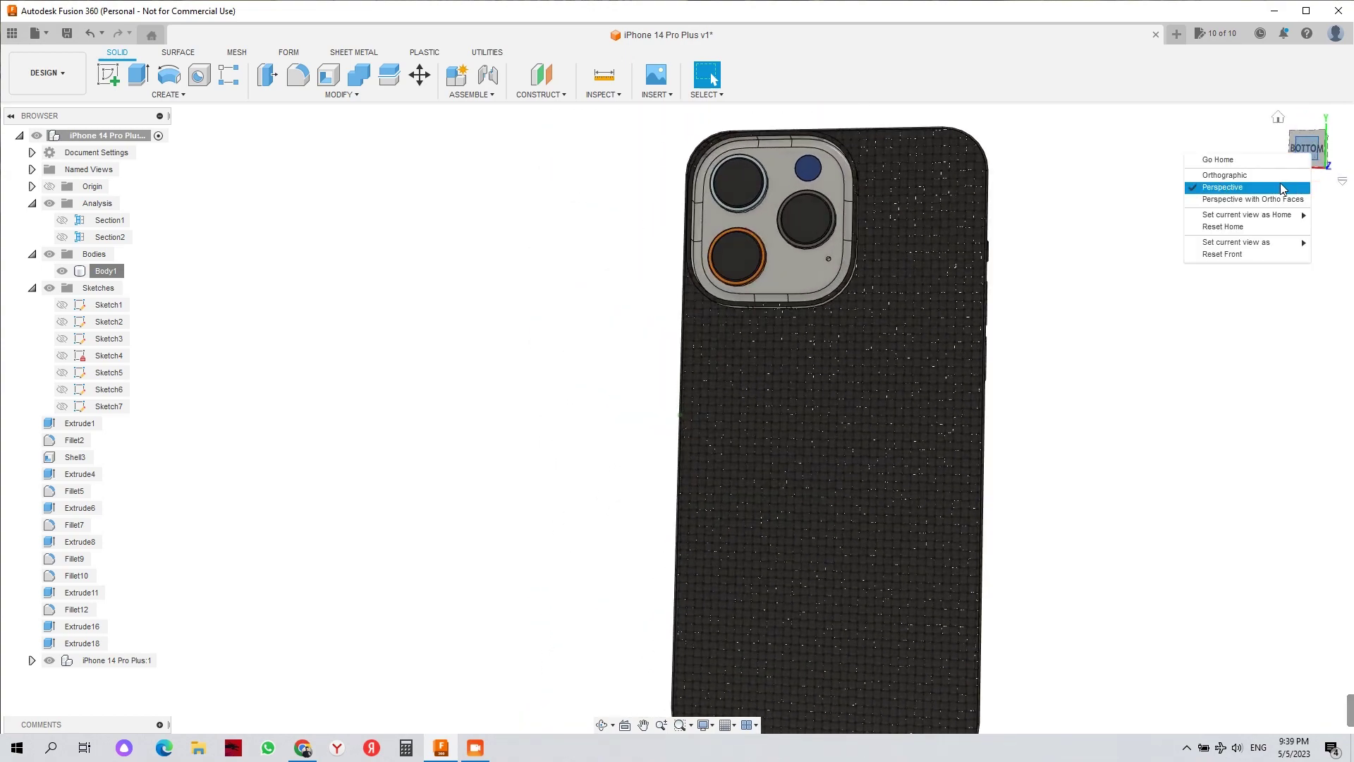
pyautogui.click(1286, 182)
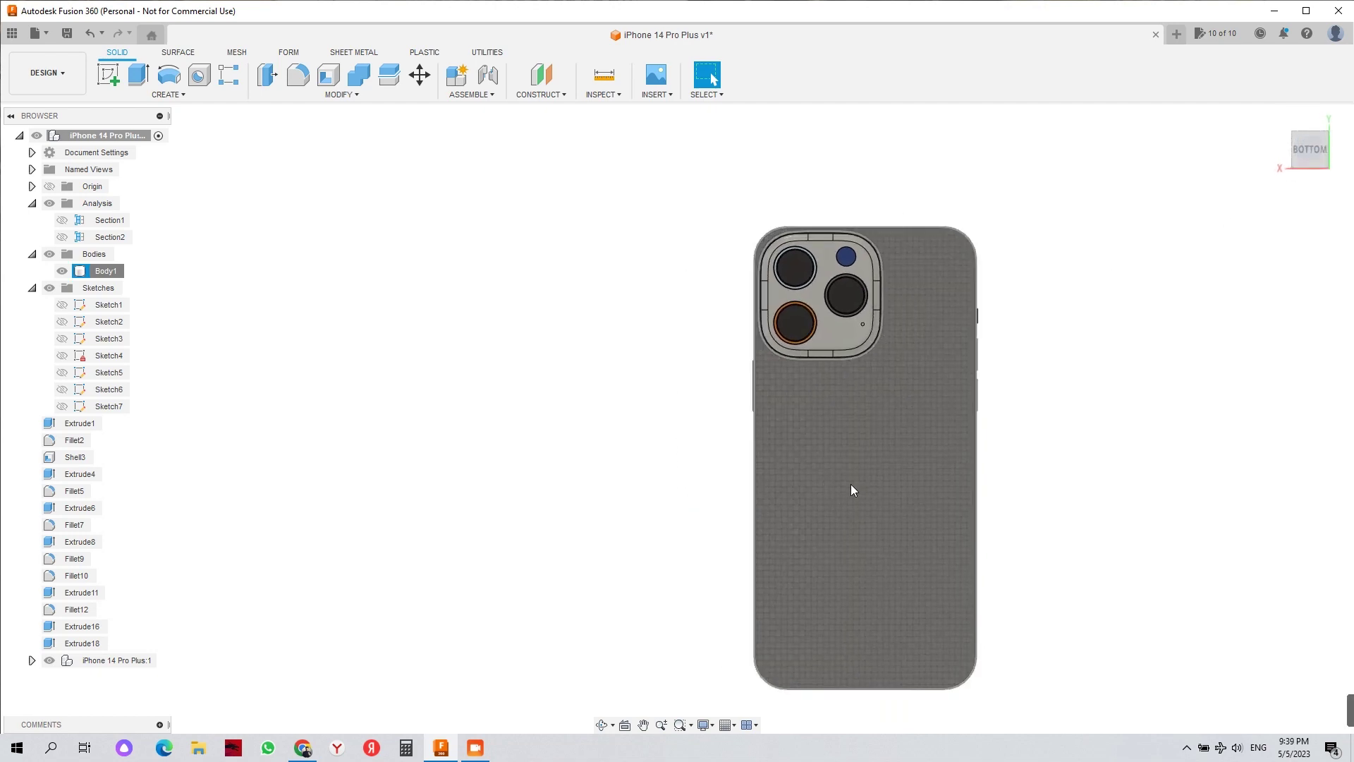
# - Hide the case body and create a sketch on the Apple logo face on the phone's back
pyautogui.click(850, 484)
pyautogui.click(336, 441)
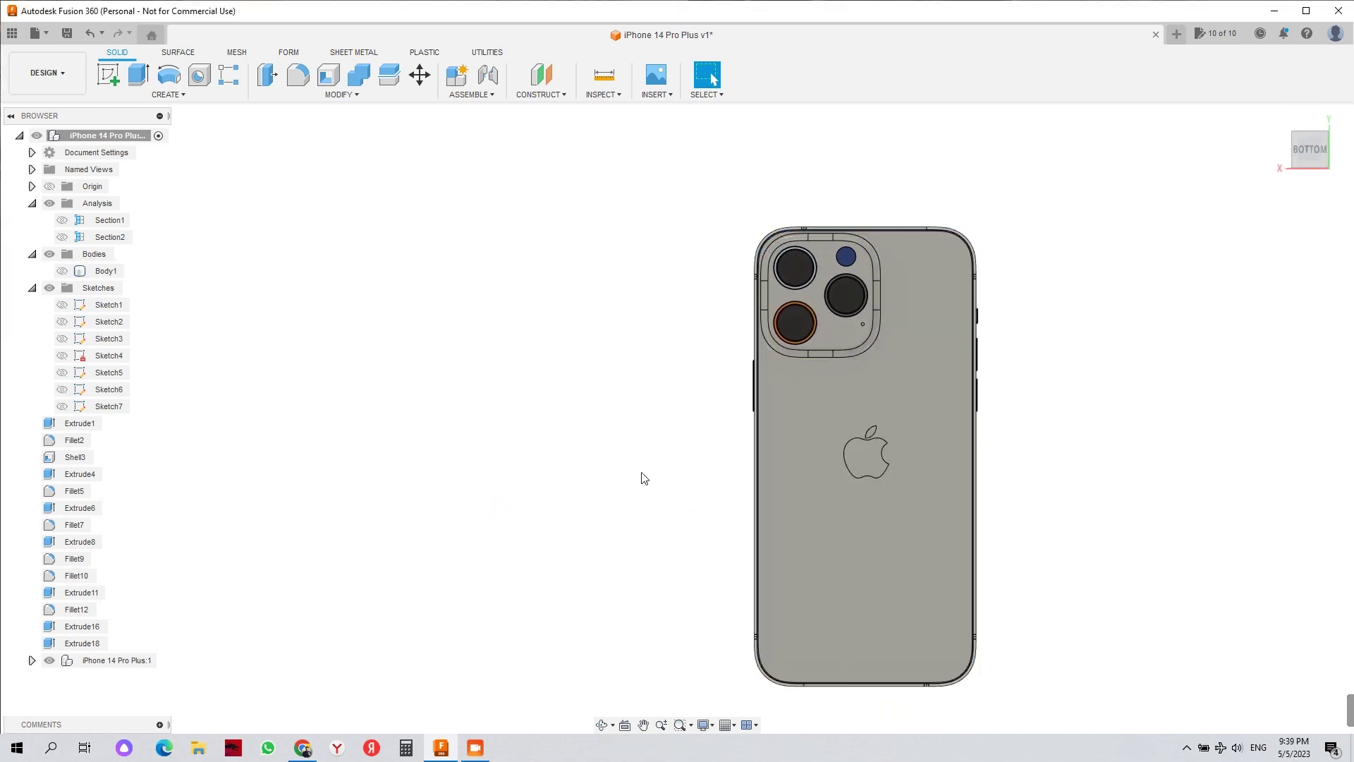
pyautogui.scroll(5, 511, 474)
pyautogui.scroll(2, 693, 476)
pyautogui.click(687, 419)
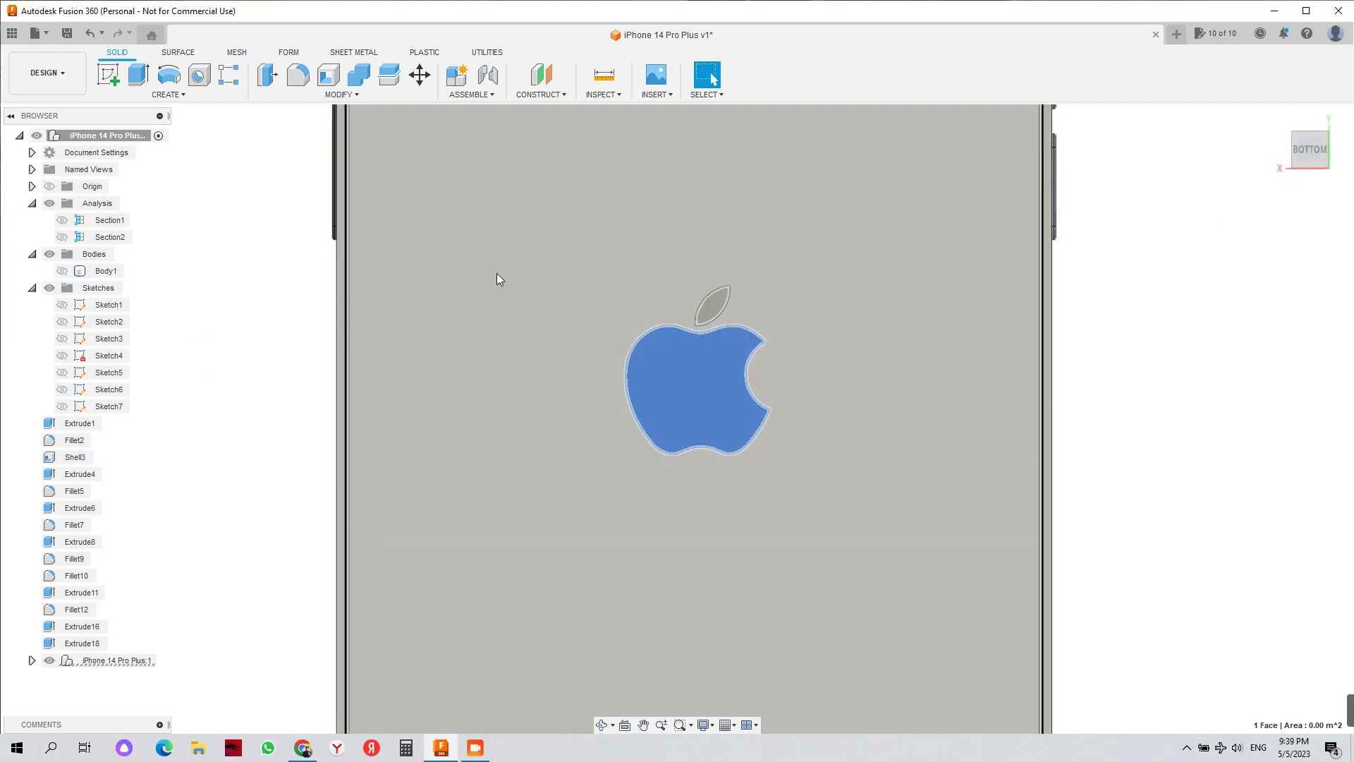
pyautogui.click(116, 73)
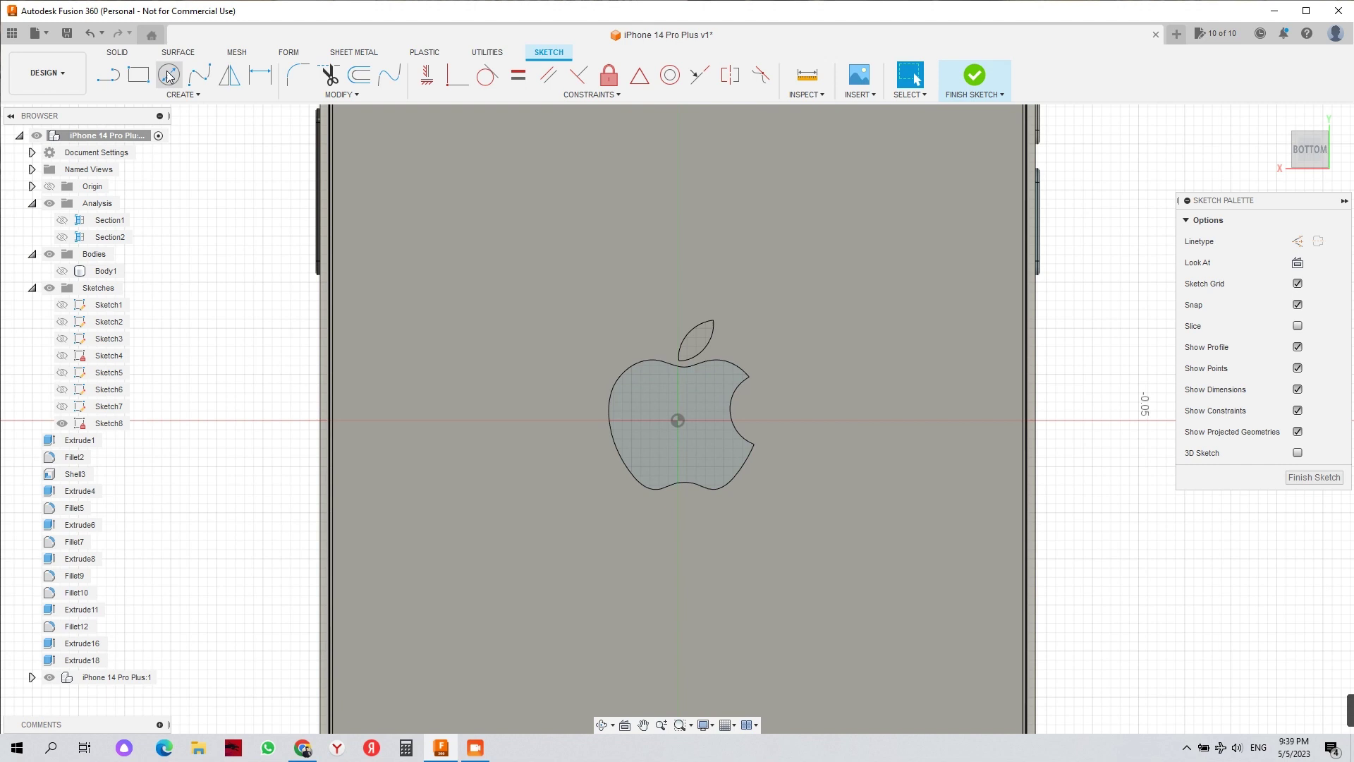
# - Sketch a center-point circle around the whole Apple logo, centered on the sketch origin, and finish the sketch
pyautogui.click(169, 75)
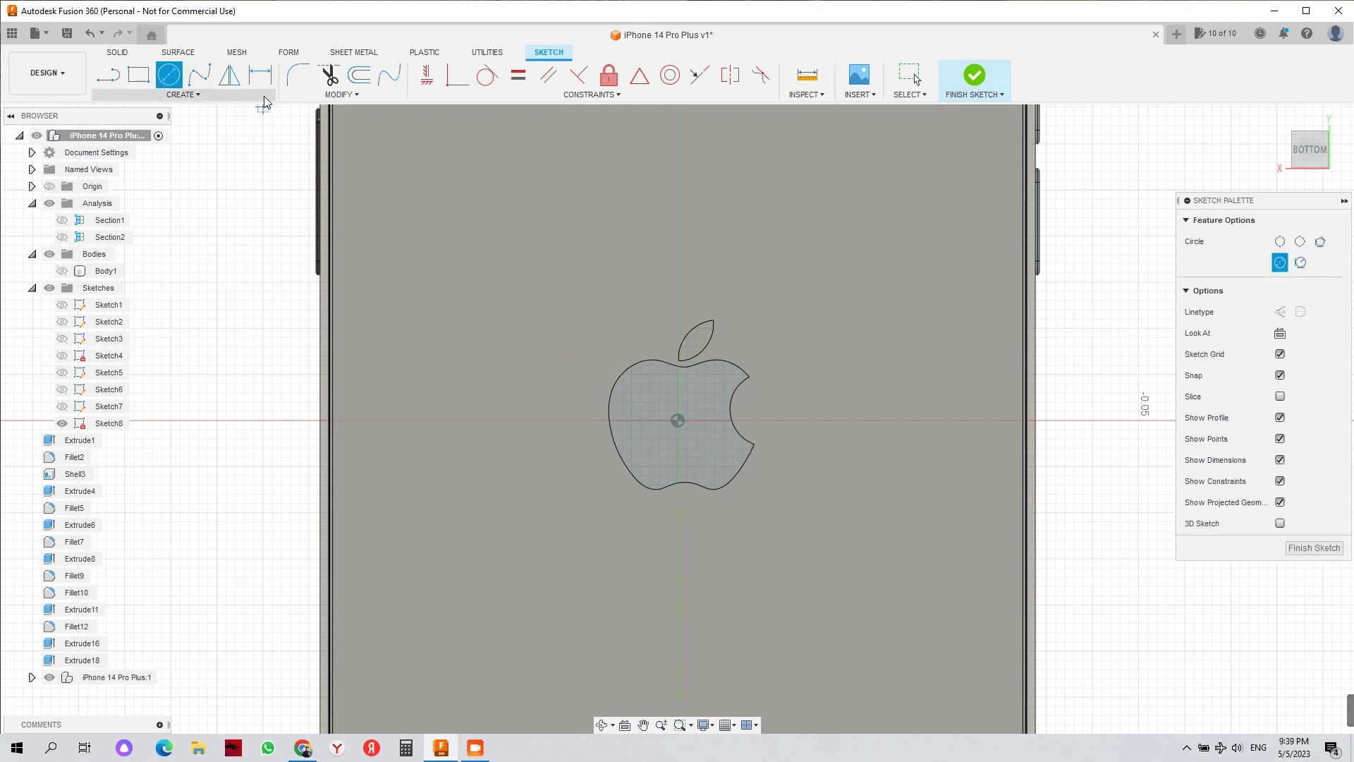
pyautogui.scroll(2, 639, 432)
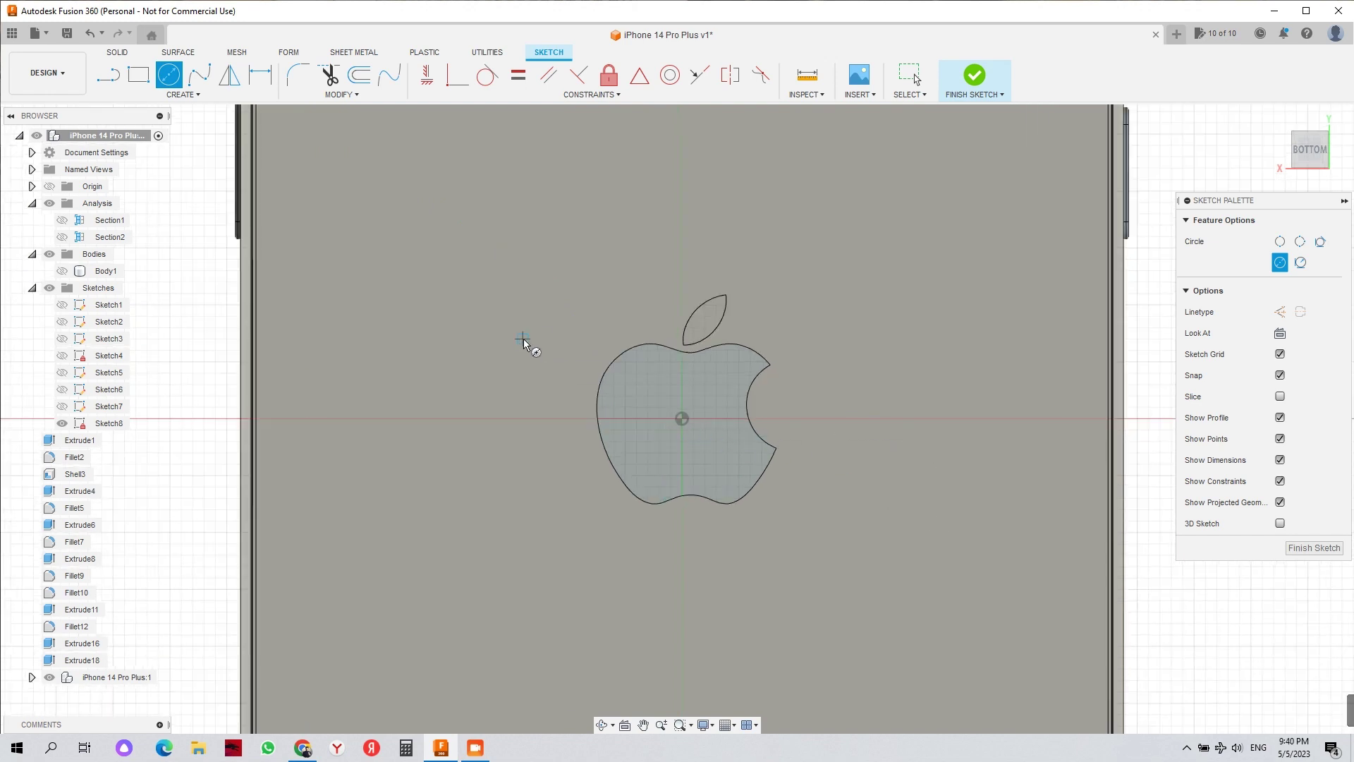
pyautogui.click(684, 421)
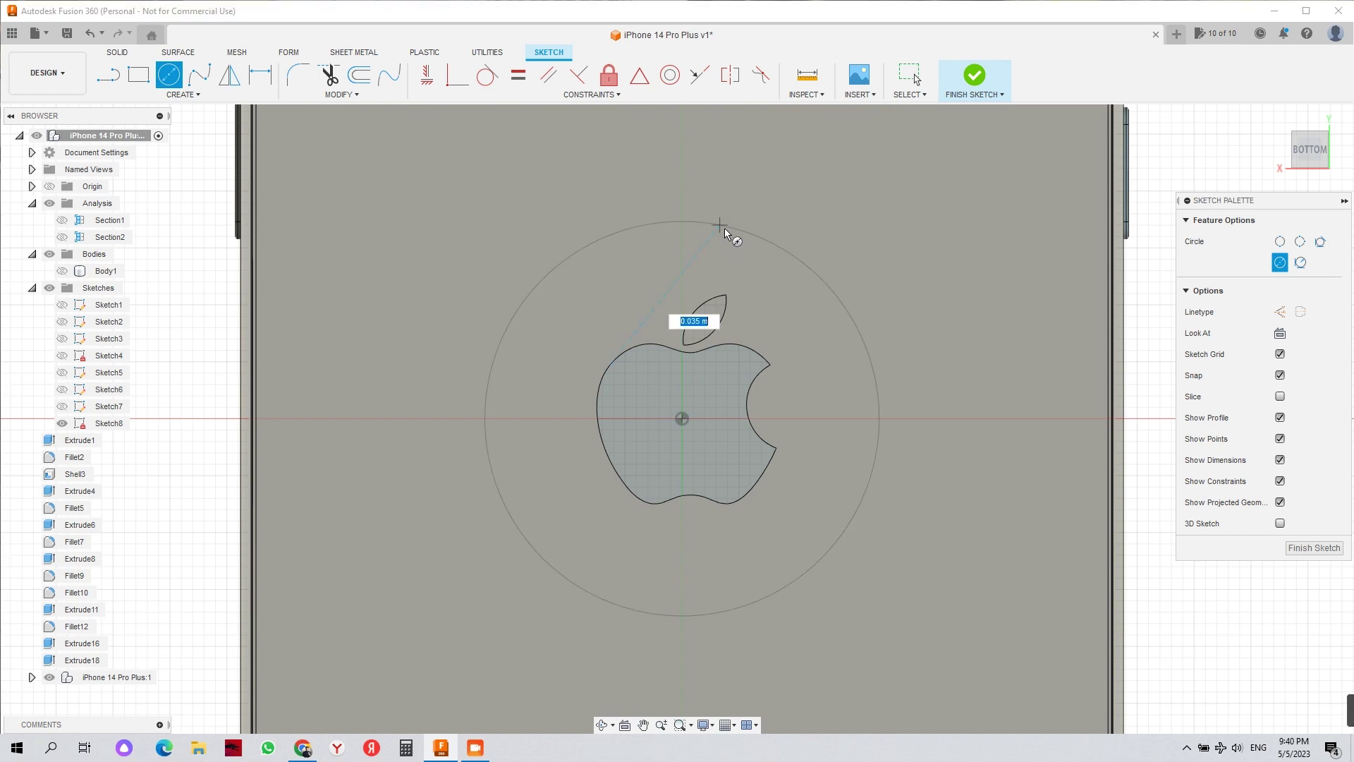
pyautogui.click(691, 243)
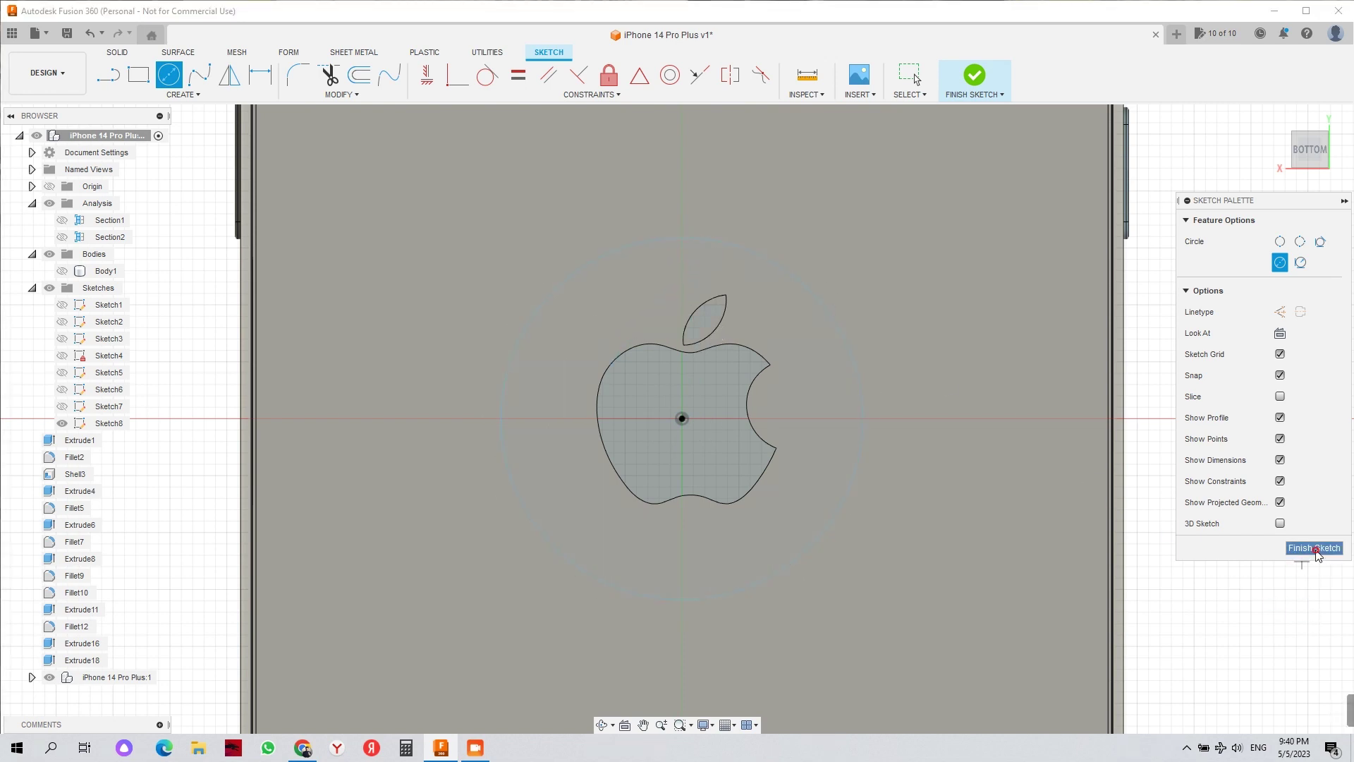
pyautogui.click(1314, 548)
# - Start an extrusion, hide the iPhone component, clear the wrong back-face profile, and select the profiles inside the new circle
pyautogui.scroll(-2, 667, 490)
pyautogui.scroll(-2, 667, 491)
pyautogui.keyDown('shift'); pyautogui.moveTo(667, 491); pyautogui.dragTo(624, 509, button='middle'); pyautogui.keyUp('shift')
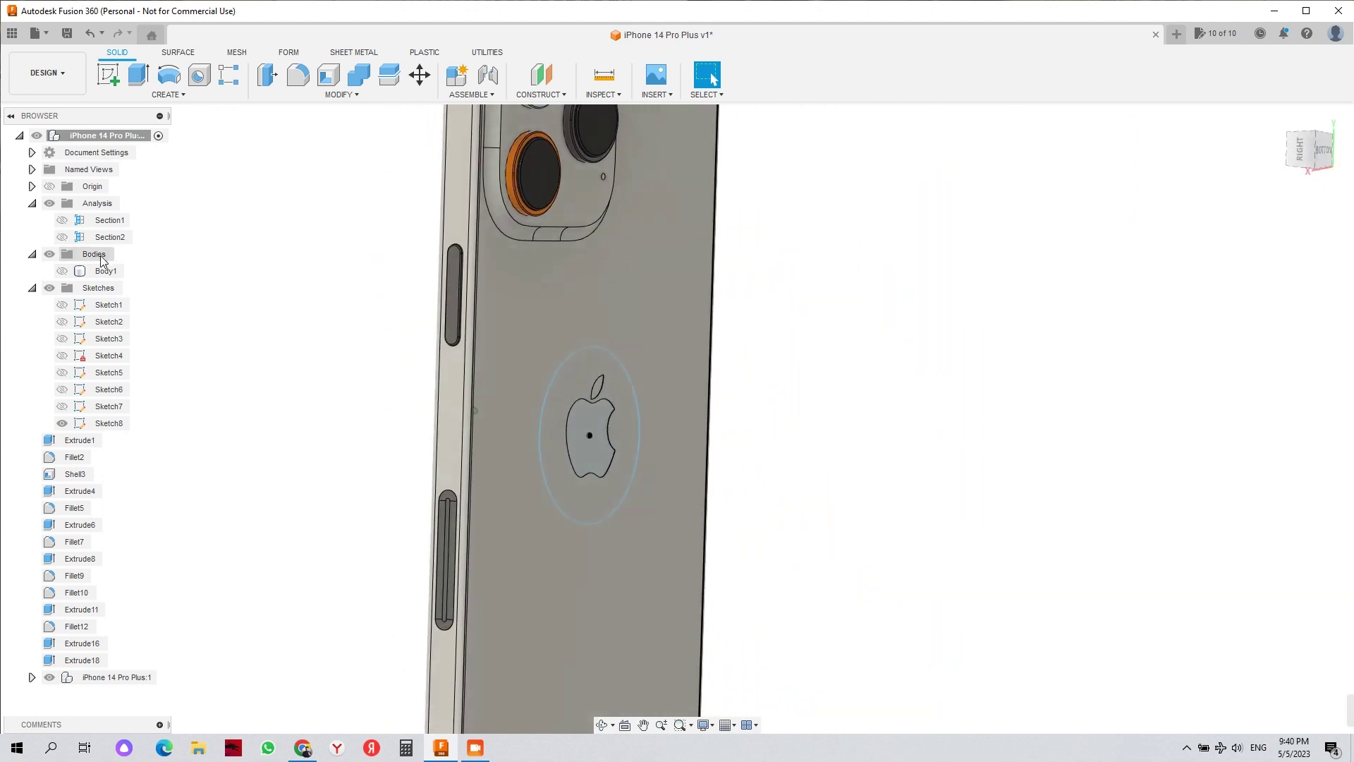
pyautogui.click(138, 74)
pyautogui.click(572, 387)
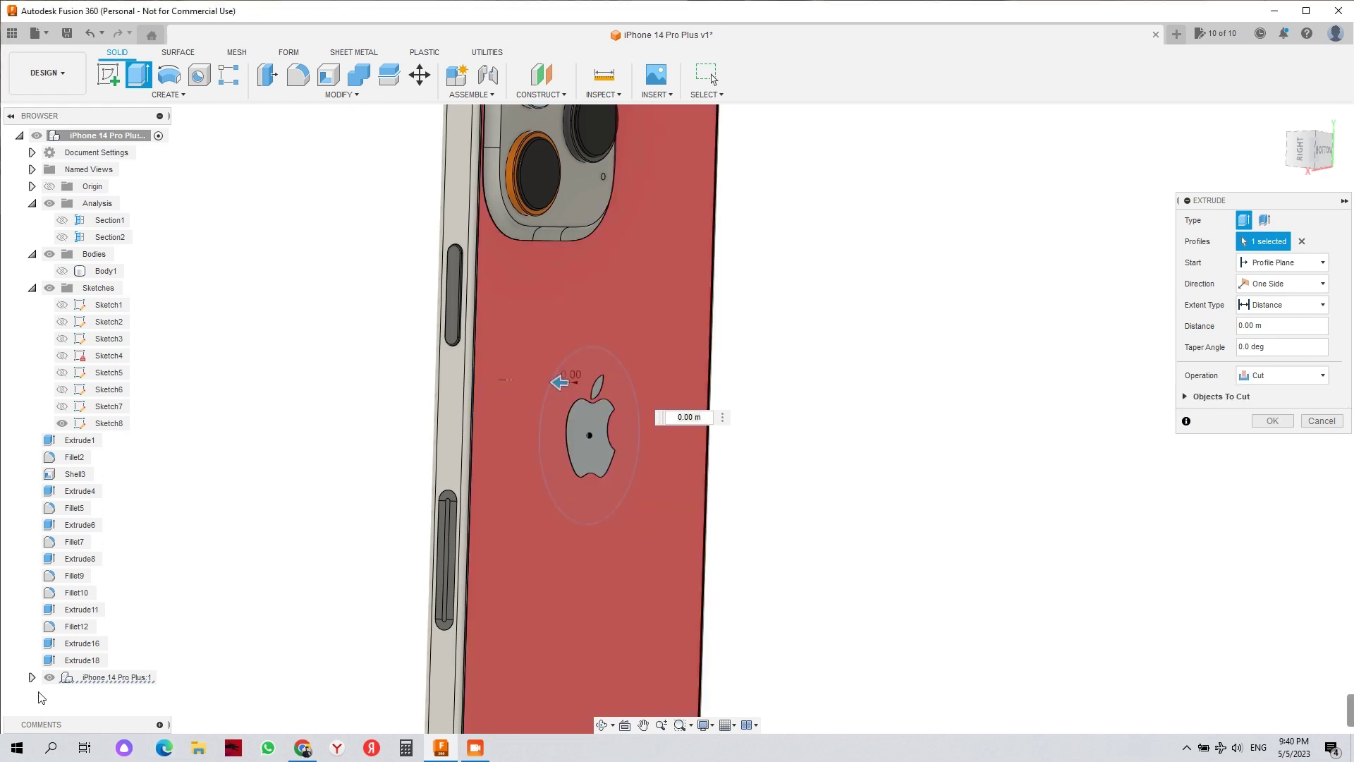
pyautogui.click(49, 677)
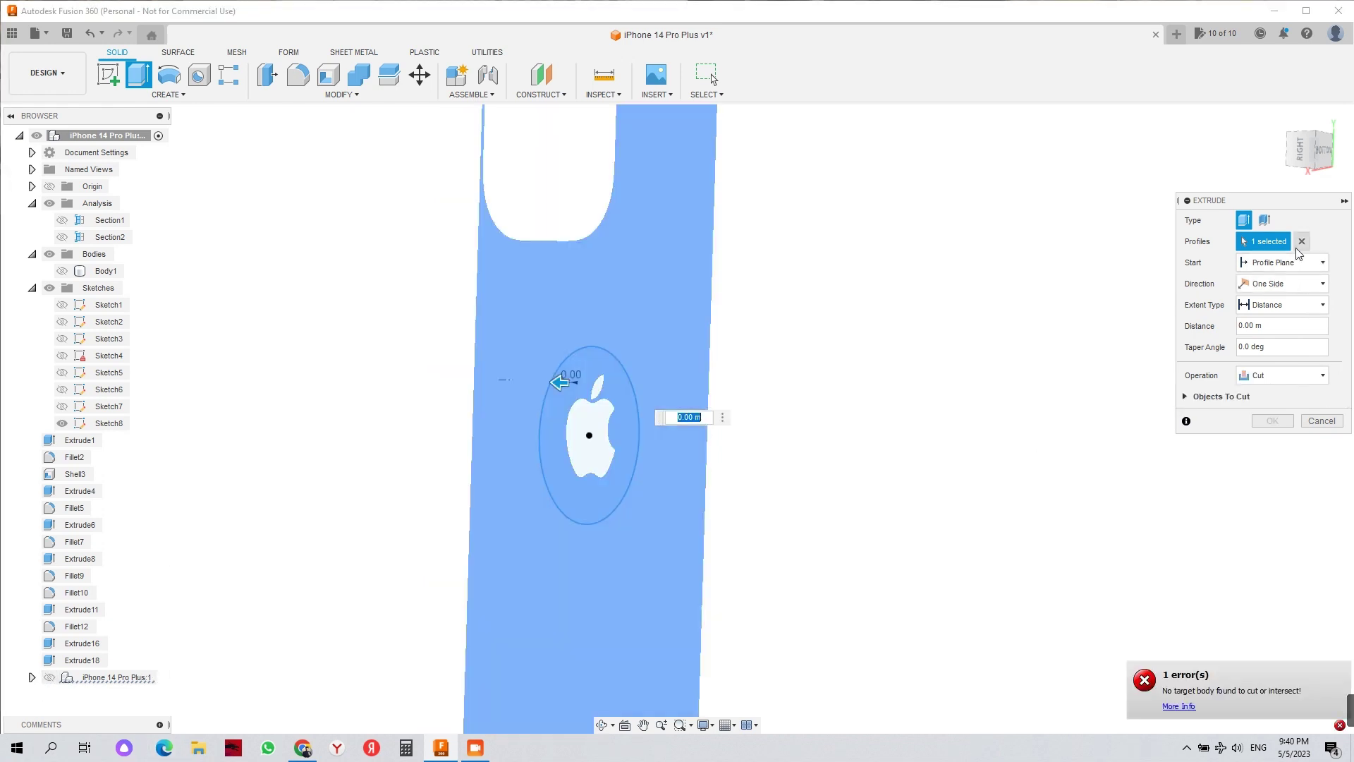
pyautogui.click(1301, 242)
pyautogui.click(564, 395)
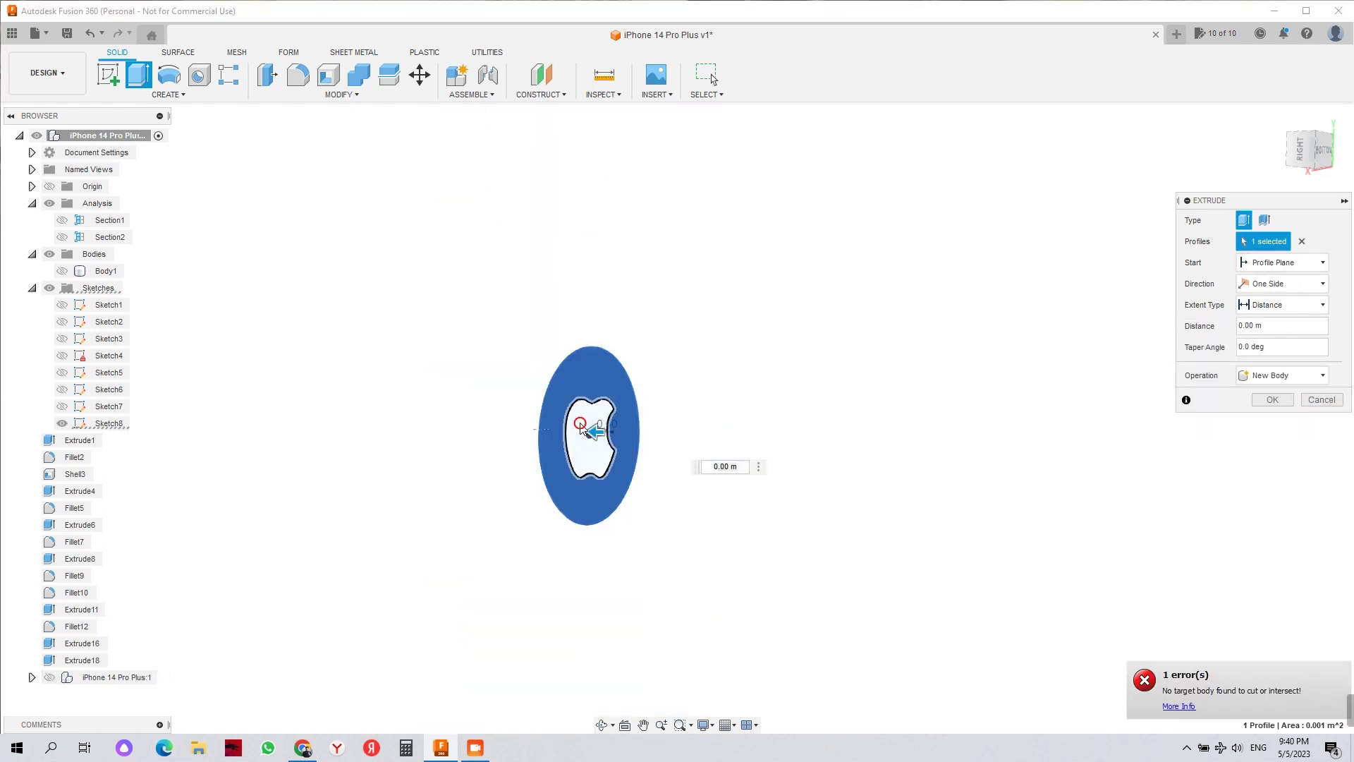
pyautogui.click(575, 416)
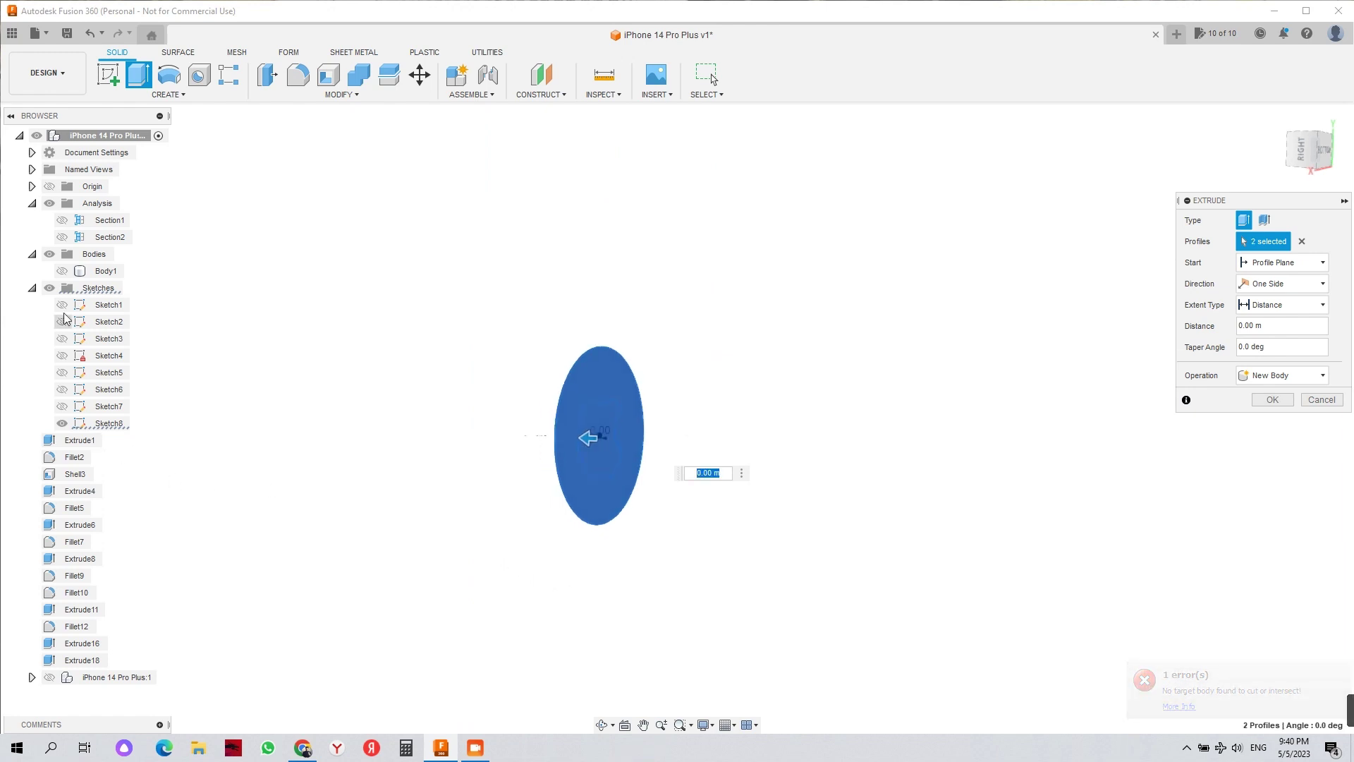
# - Show Body1 and extrude the circular profiles through the case's back as a cut to open a round logo window
pyautogui.click(62, 270)
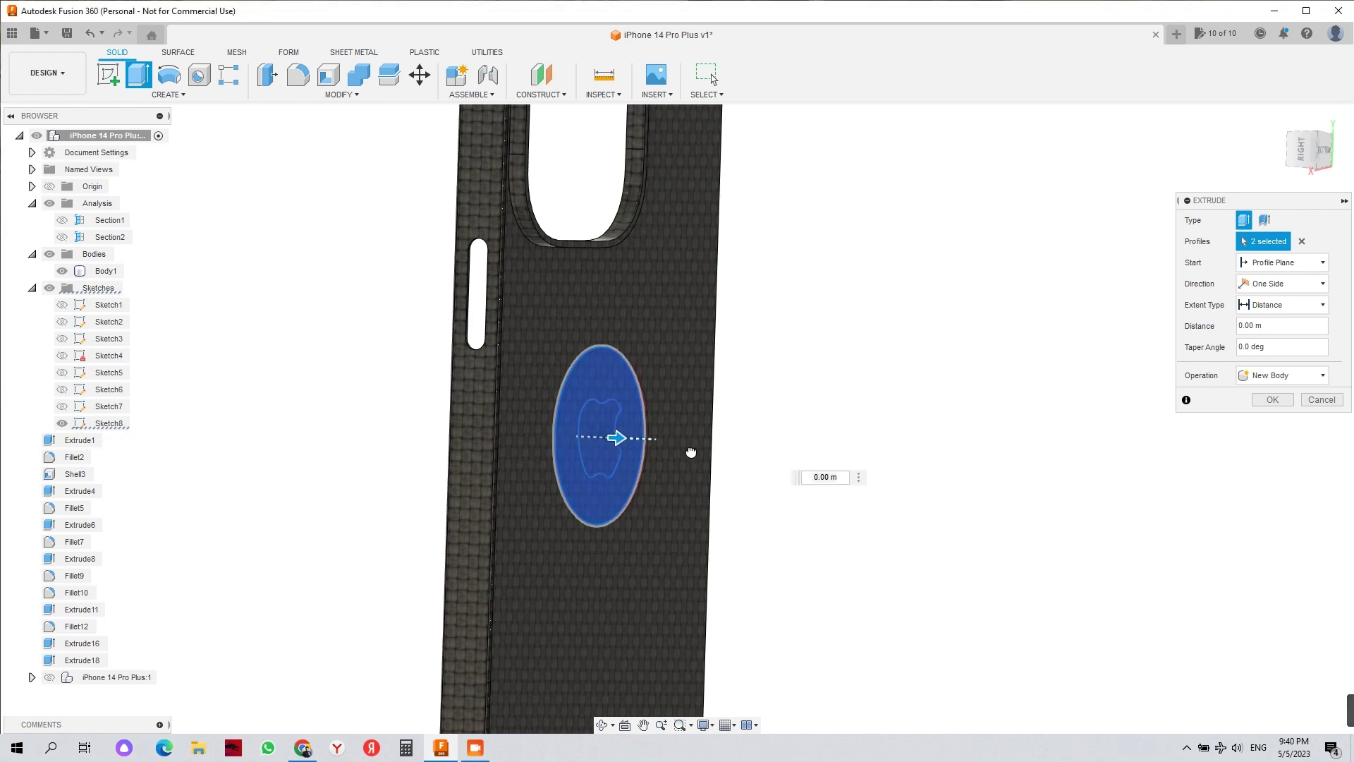
pyautogui.moveTo(691, 452); pyautogui.dragTo(719, 441)
pyautogui.click(1274, 426)
# - Show the iPhone 14 Pro Plus component inside the case, inspect it from several sides, and switch the view to perspective
pyautogui.keyDown('shift'); pyautogui.moveTo(1061, 426); pyautogui.dragTo(1000, 437, button='middle'); pyautogui.keyUp('shift')
pyautogui.scroll(-3, 1001, 438)
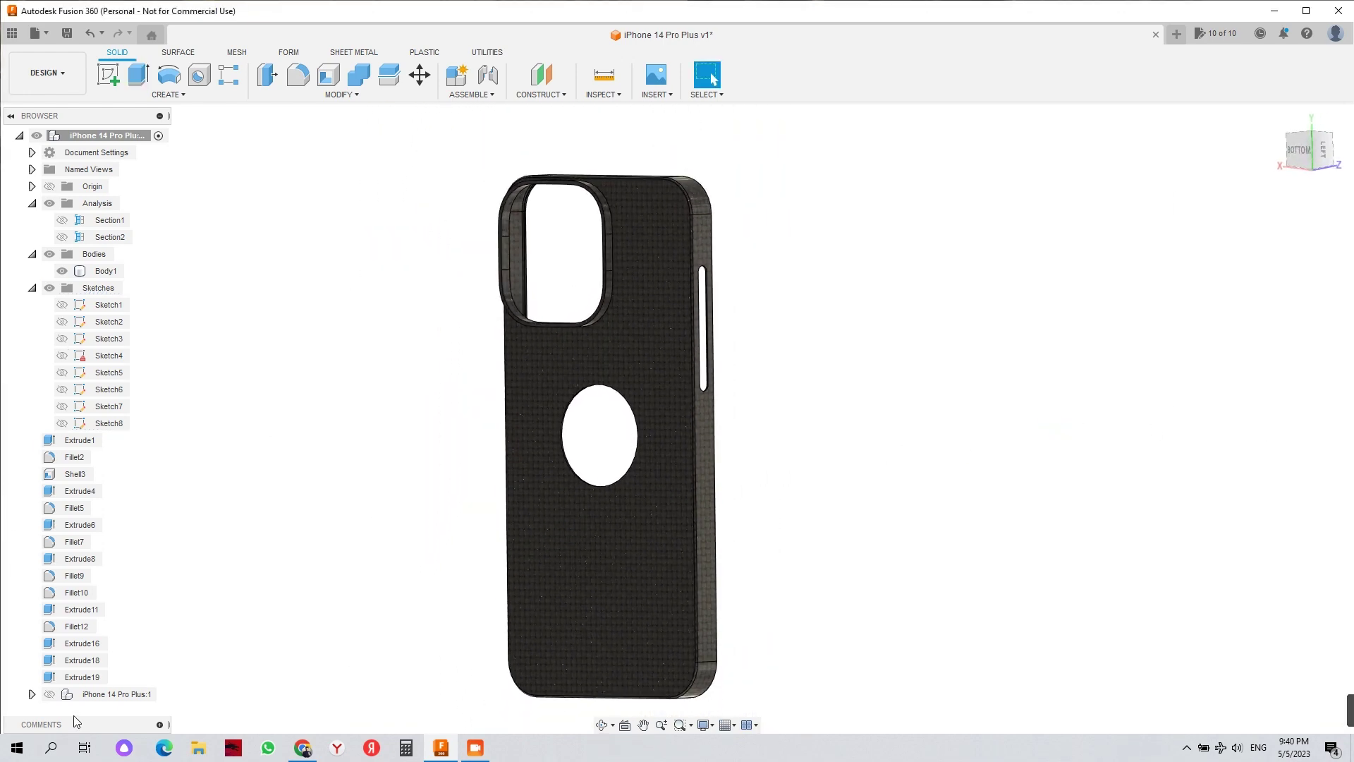
pyautogui.click(49, 694)
pyautogui.keyDown('shift'); pyautogui.moveTo(827, 568); pyautogui.dragTo(833, 576, button='middle'); pyautogui.keyUp('shift')
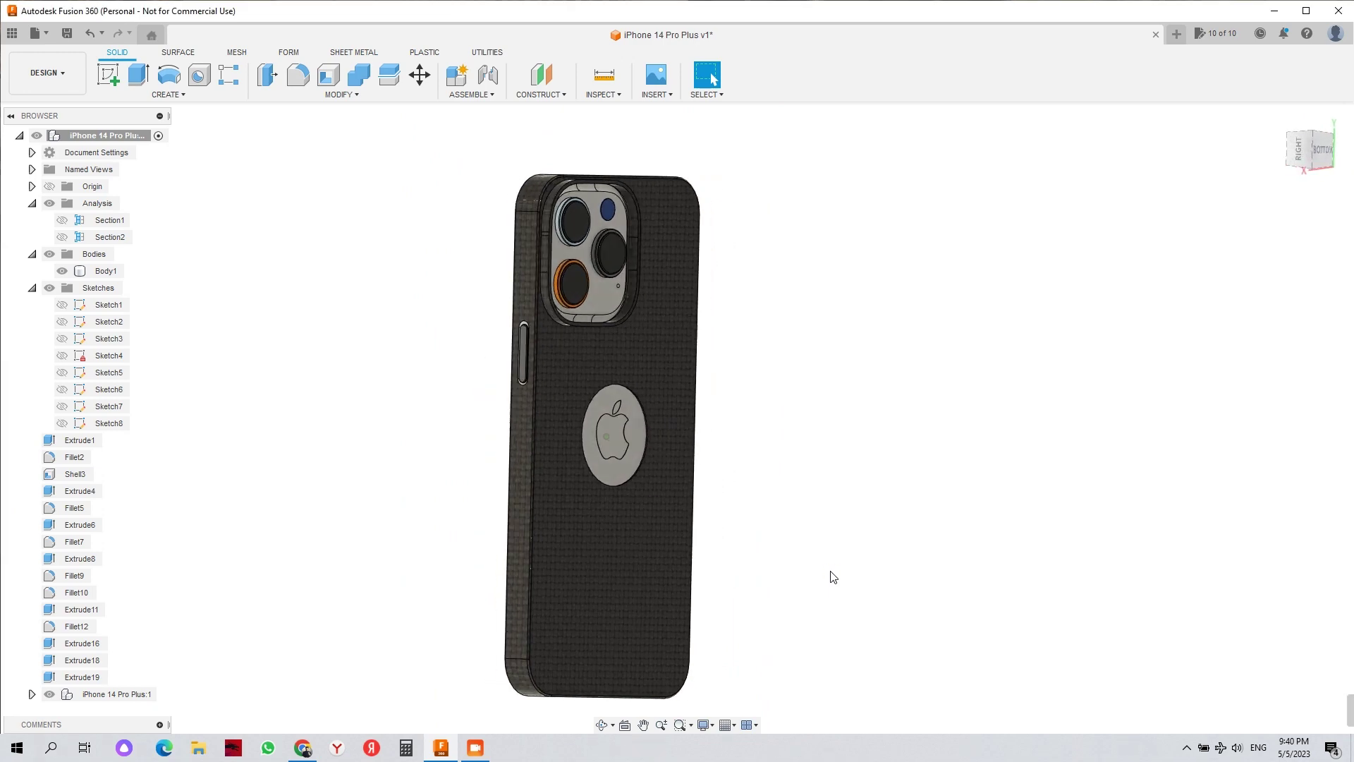
pyautogui.click(1342, 181)
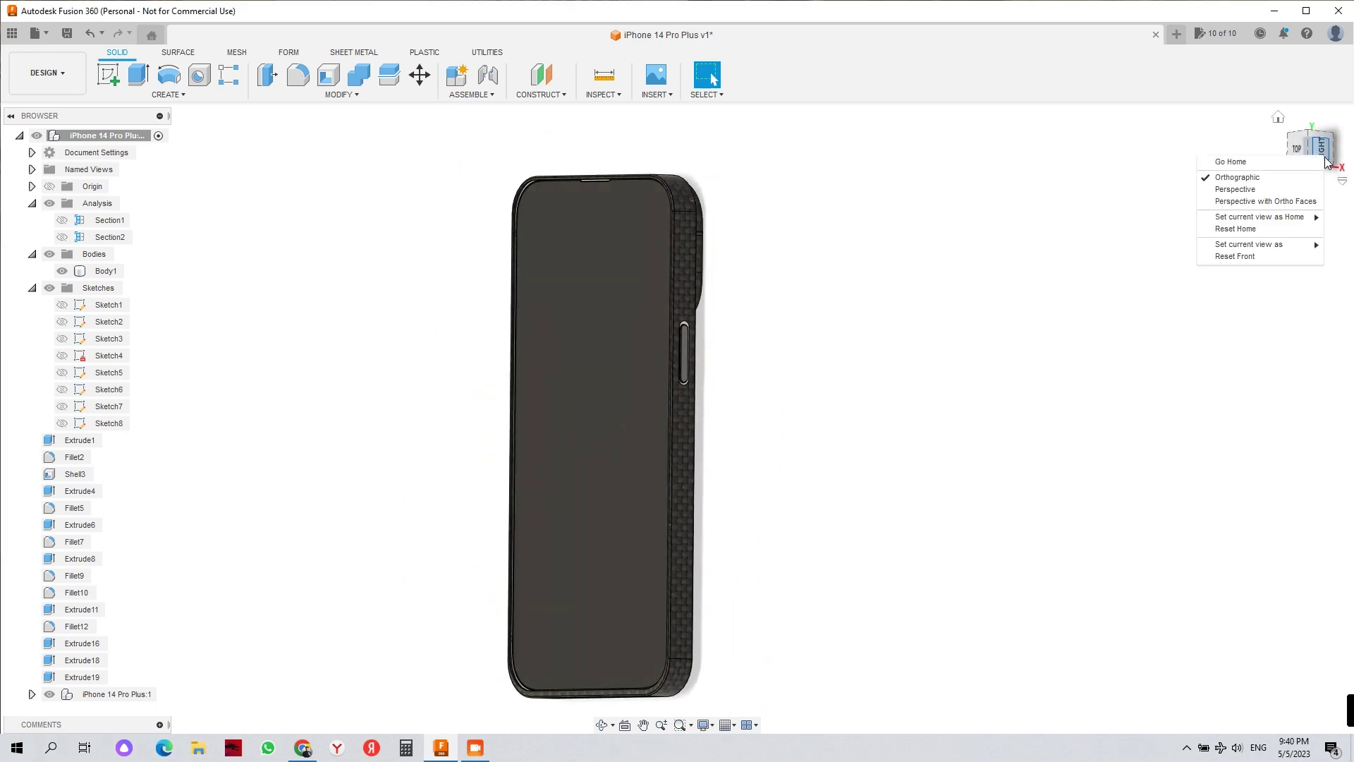
pyautogui.click(1257, 193)
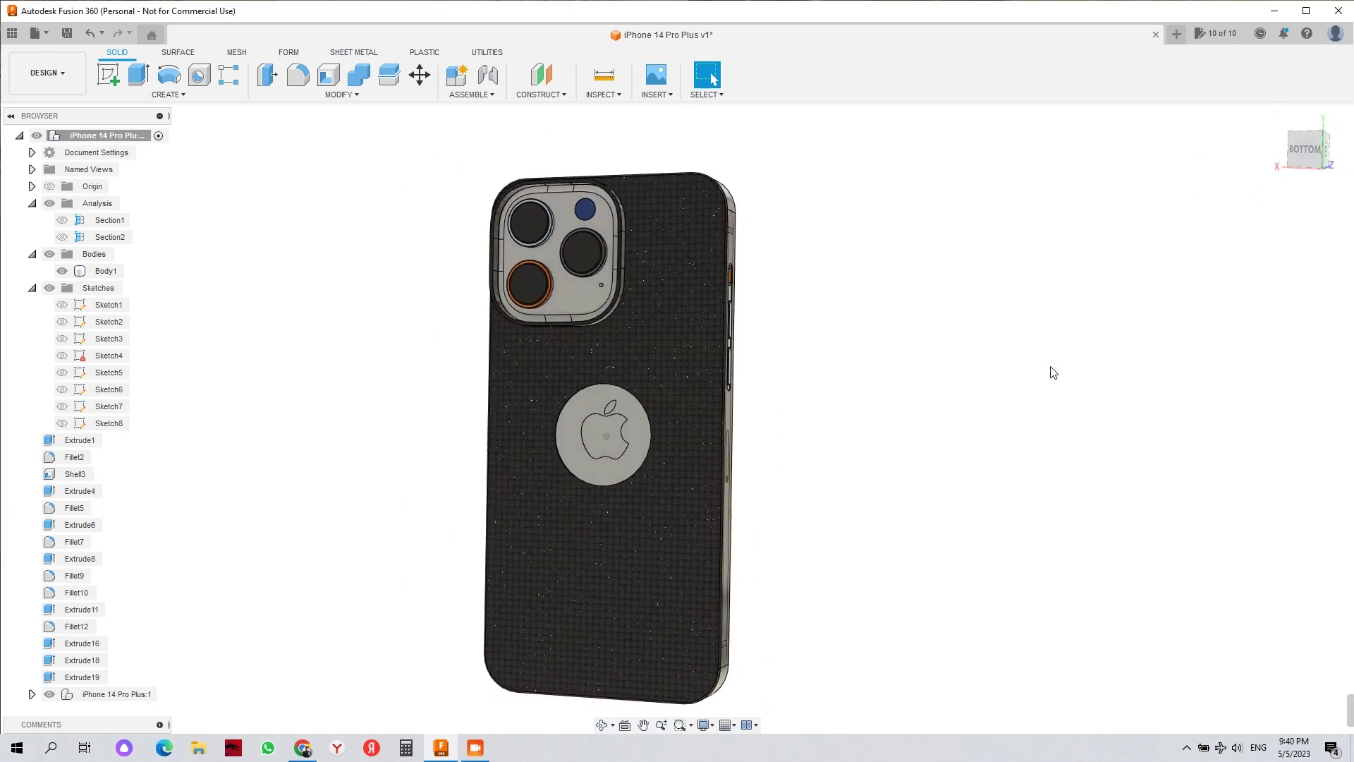